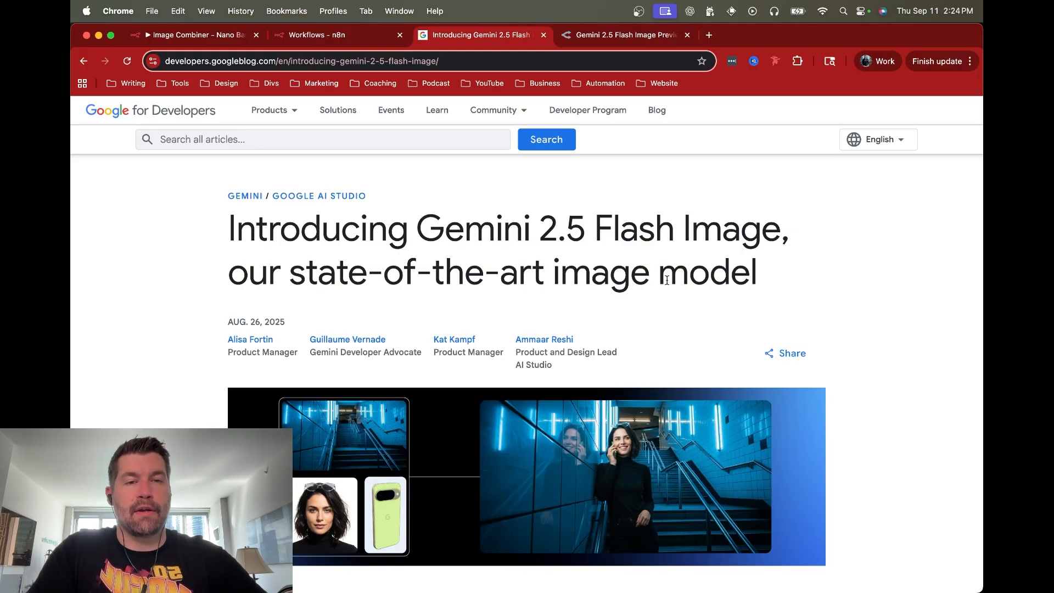
Step: Run the Image Combiner workflow's form trigger and enter the instructions "please combine the hat, person and new background" in its test form
scroll(213, 384, down, 3)
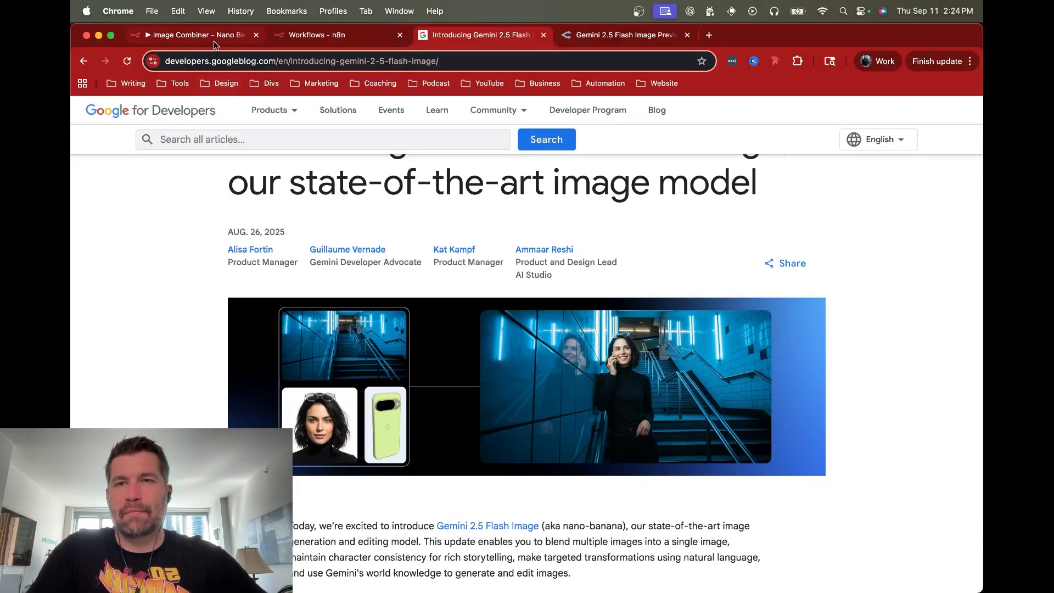
click(198, 35)
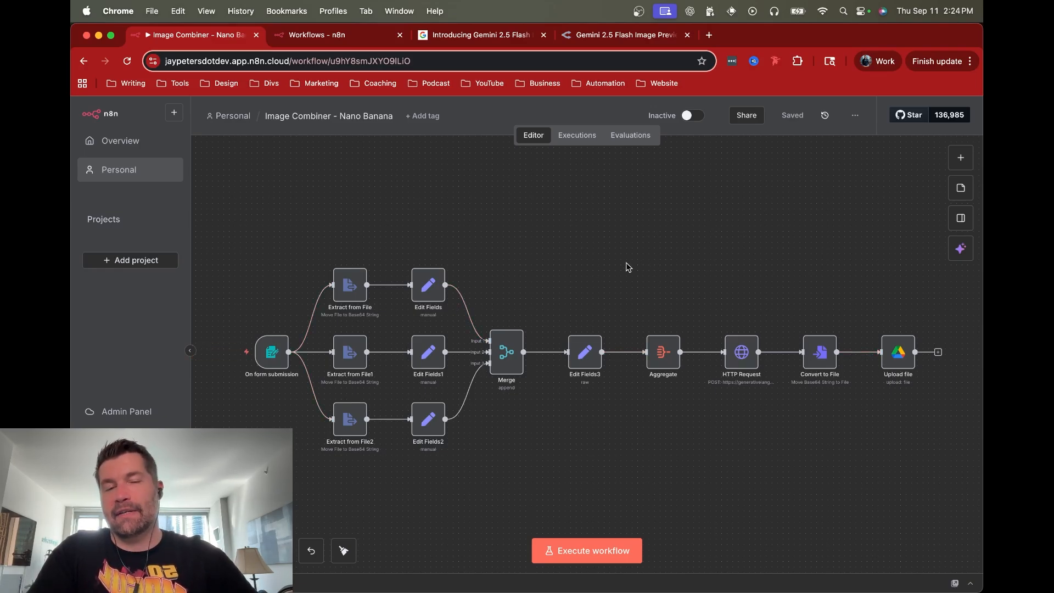
double_click(272, 354)
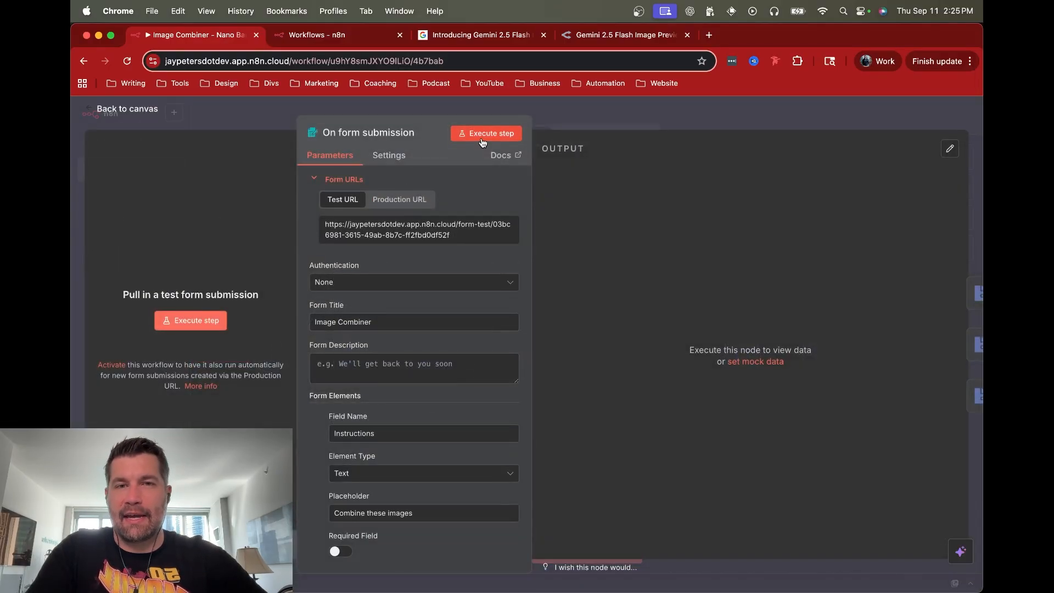
click(485, 134)
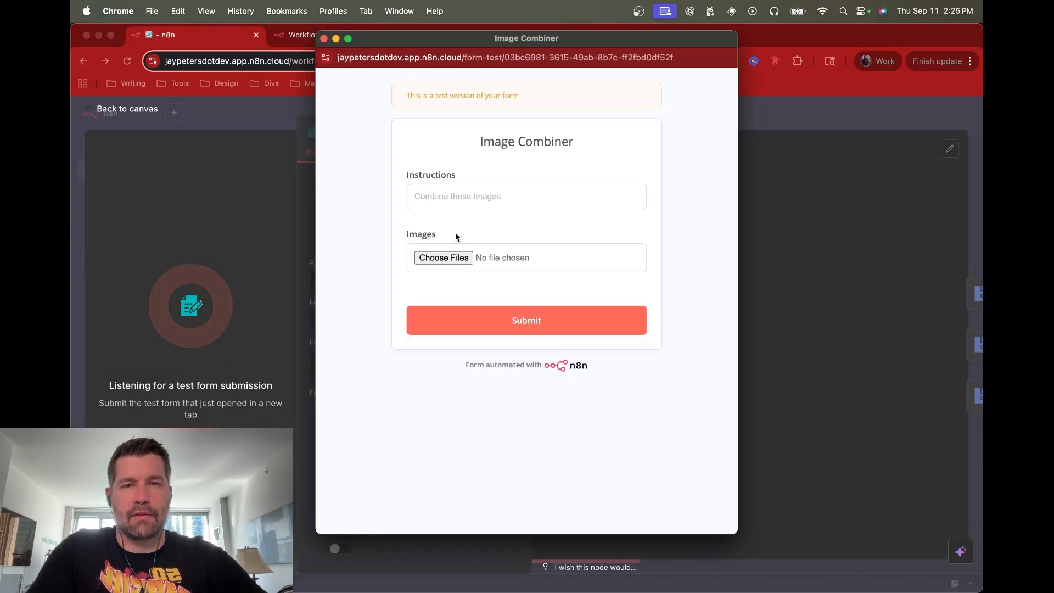
click(469, 197)
text(please combine the)
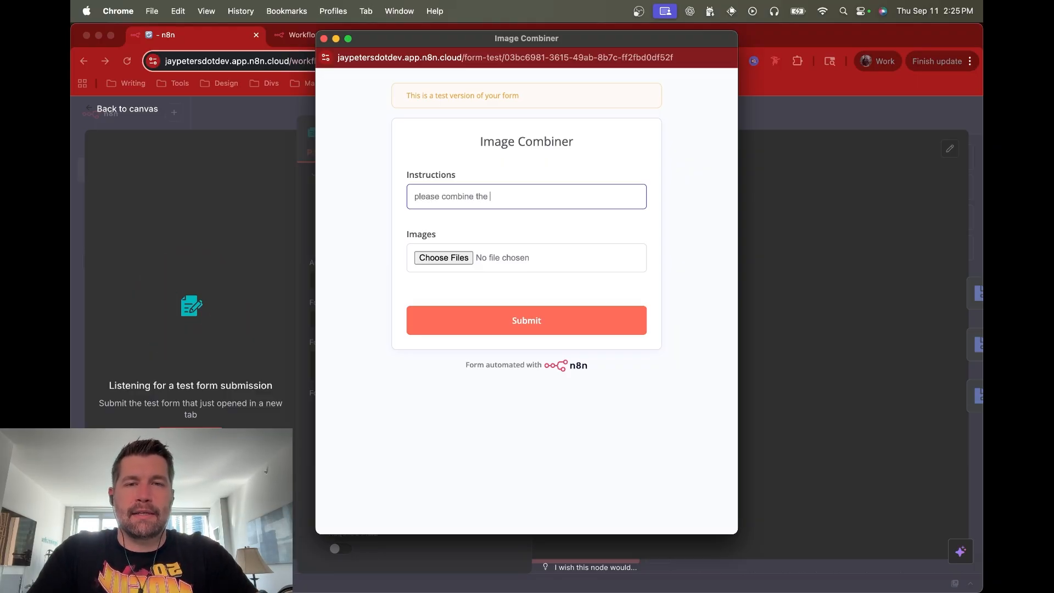
text( hat, person and )
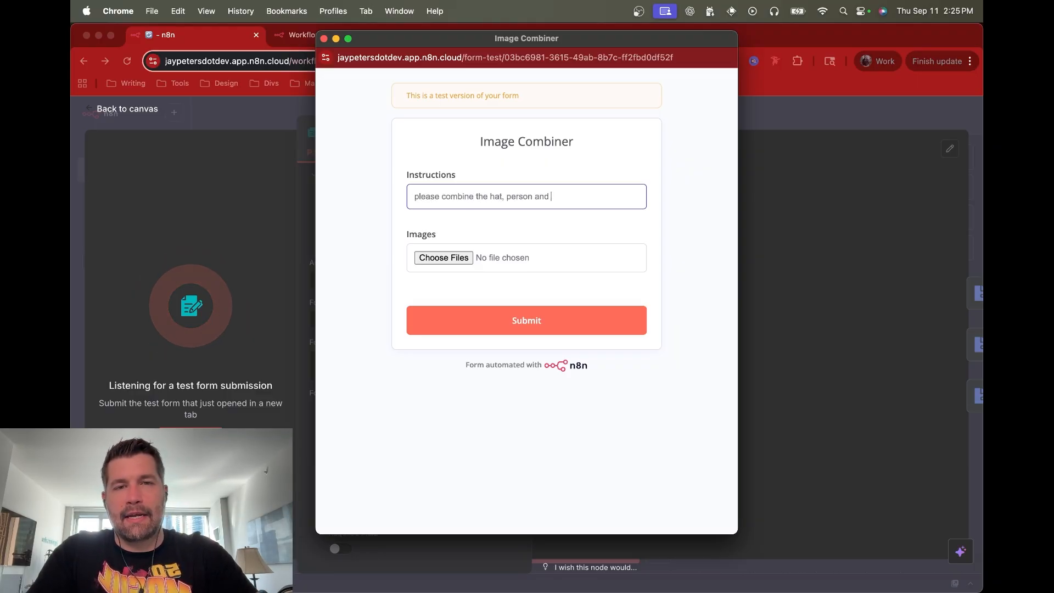
text(new background)
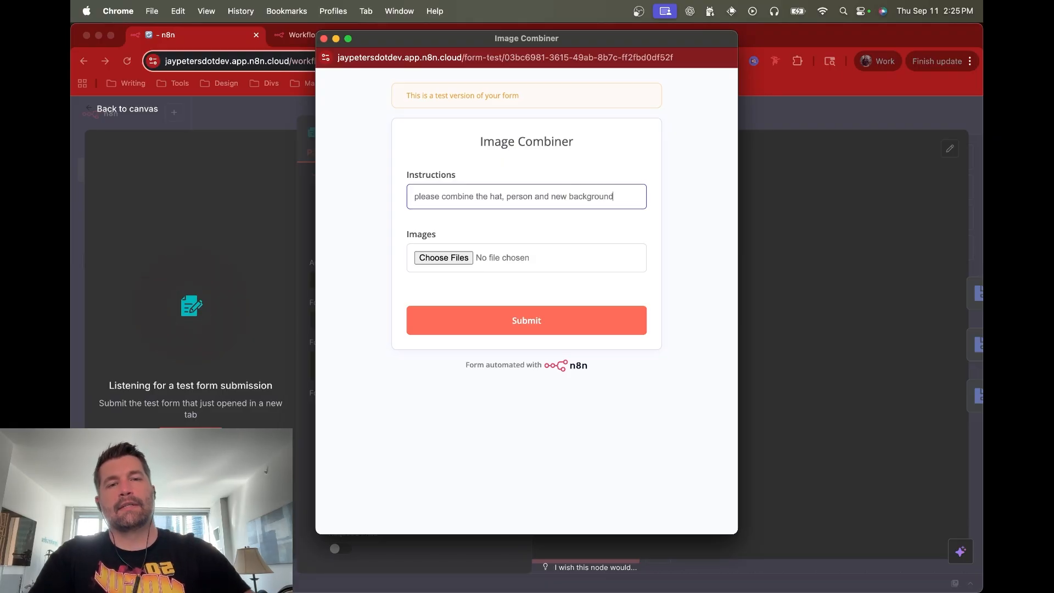
Step: Attach 512x512.png, profile-square.jpg and beach-example.jpeg to the Image Combiner form, submit it and close the form window
click(443, 260)
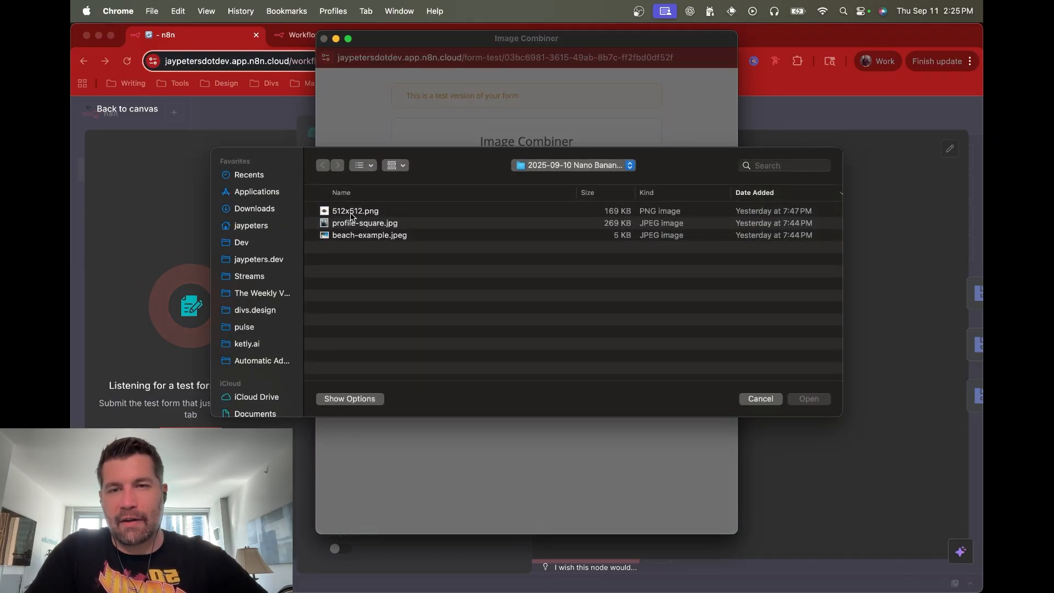
click(353, 217)
super+click(349, 225)
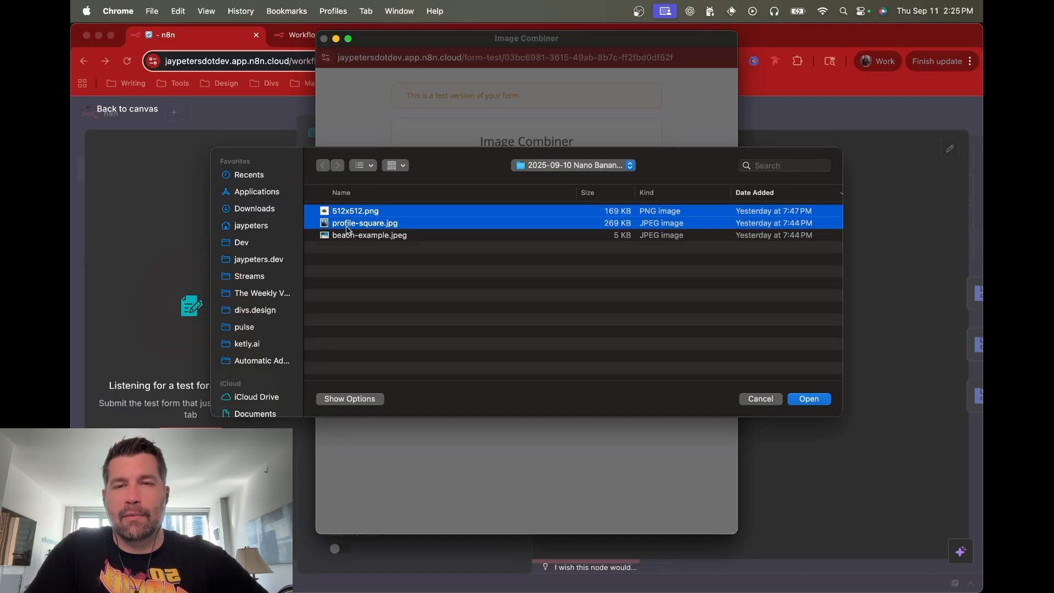
super+click(347, 235)
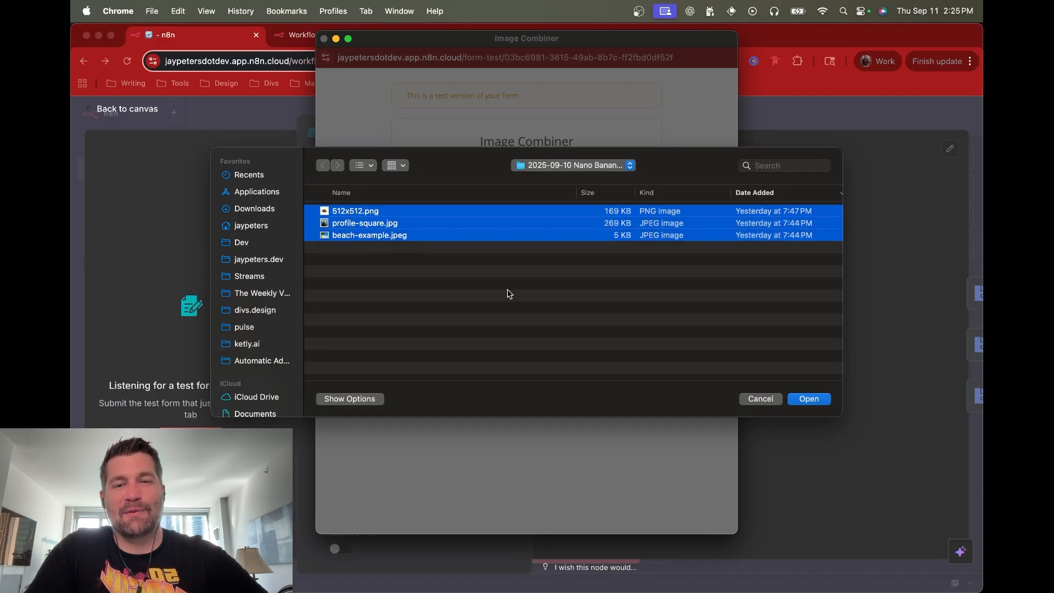
click(810, 398)
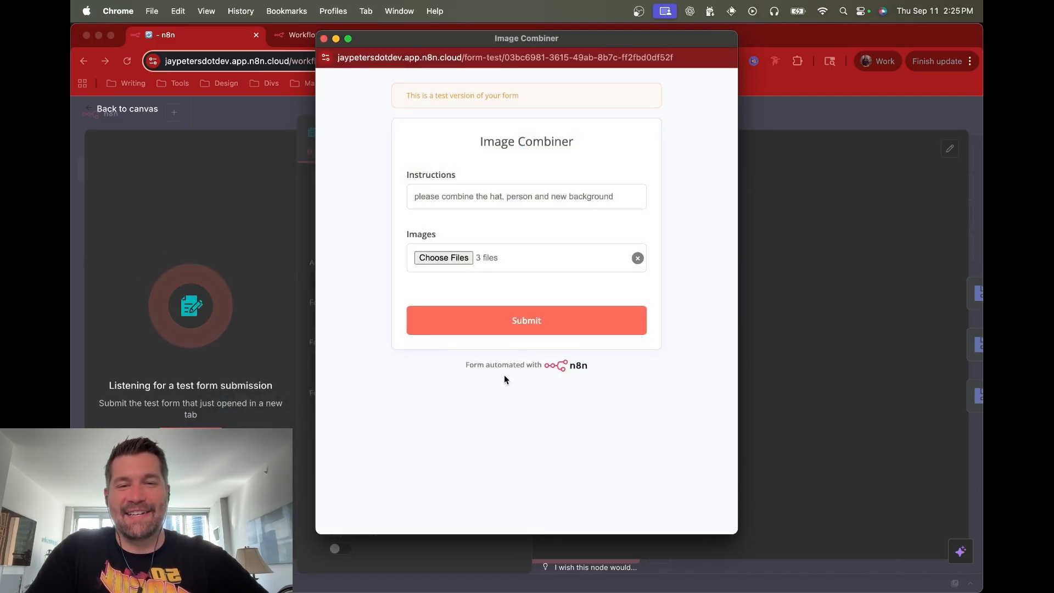
click(507, 320)
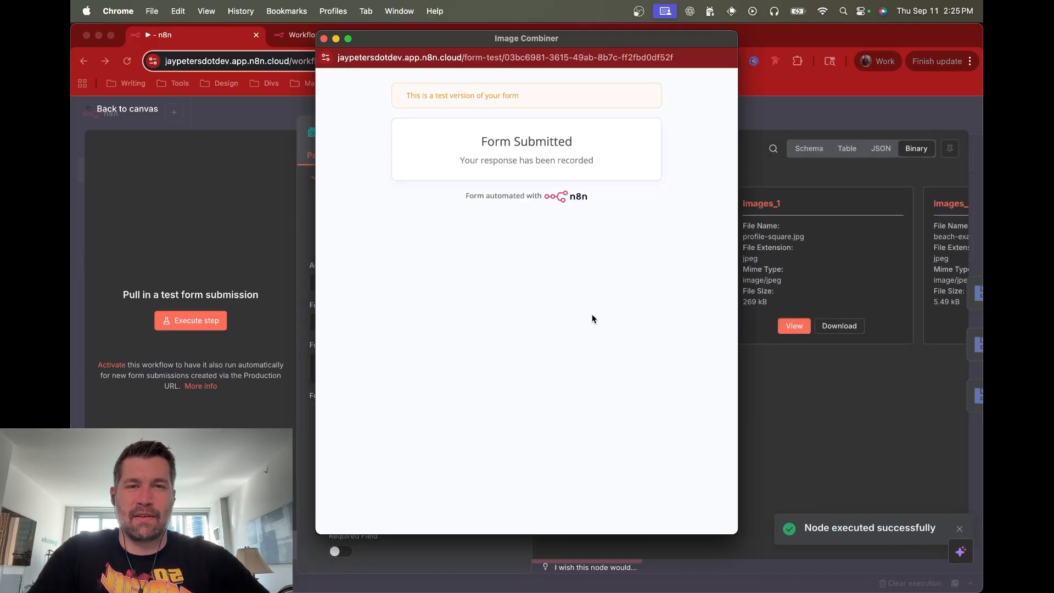
click(324, 38)
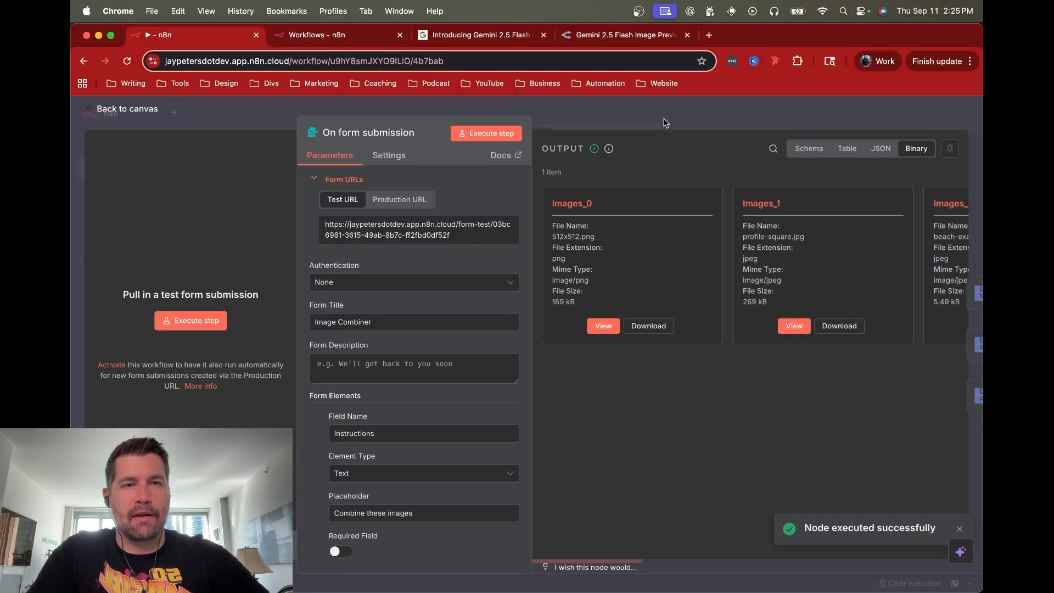
Step: Examine the form trigger's binary image output and the settings of the first Extract from File node
scroll(570, 207, right, 3)
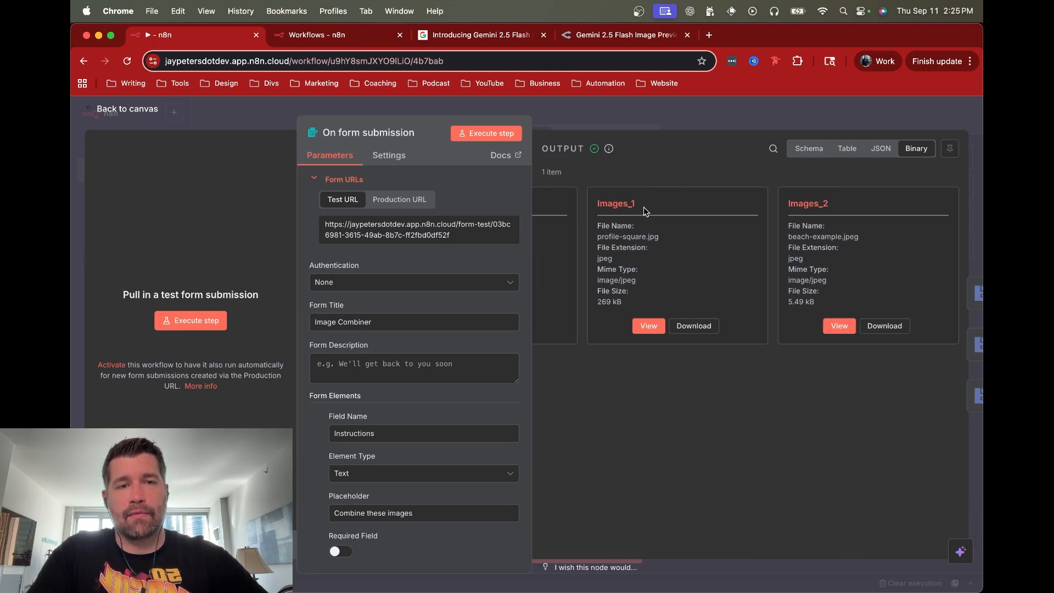
scroll(675, 213, left, 3)
click(721, 104)
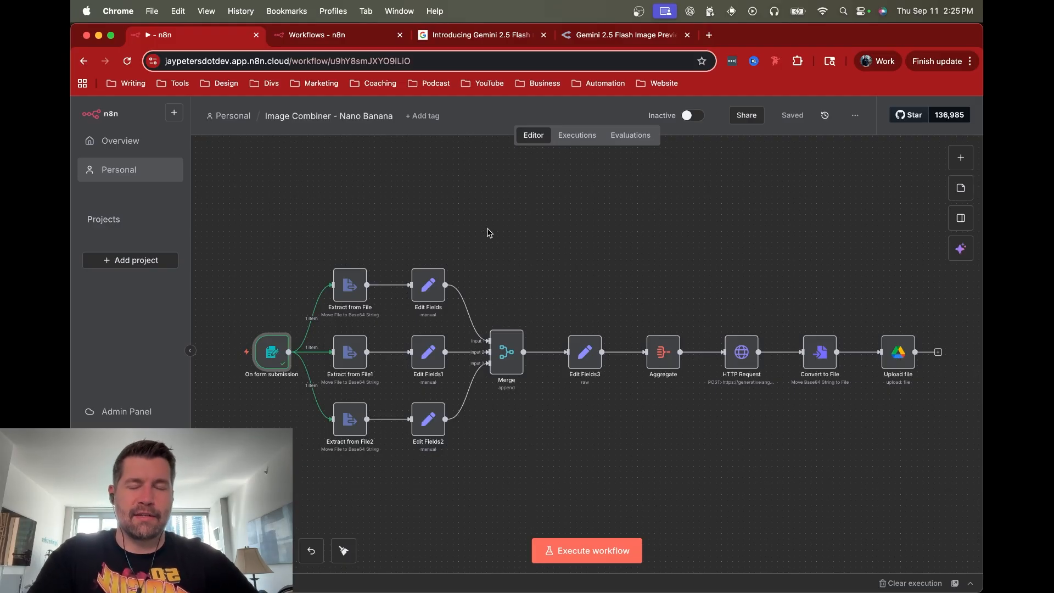
click(348, 291)
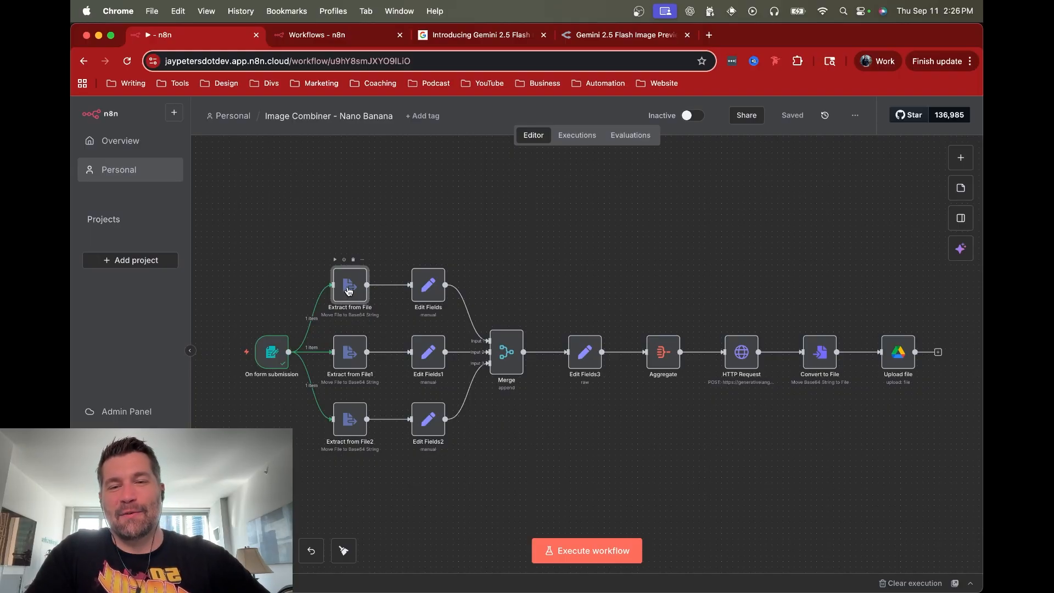
double_click(347, 292)
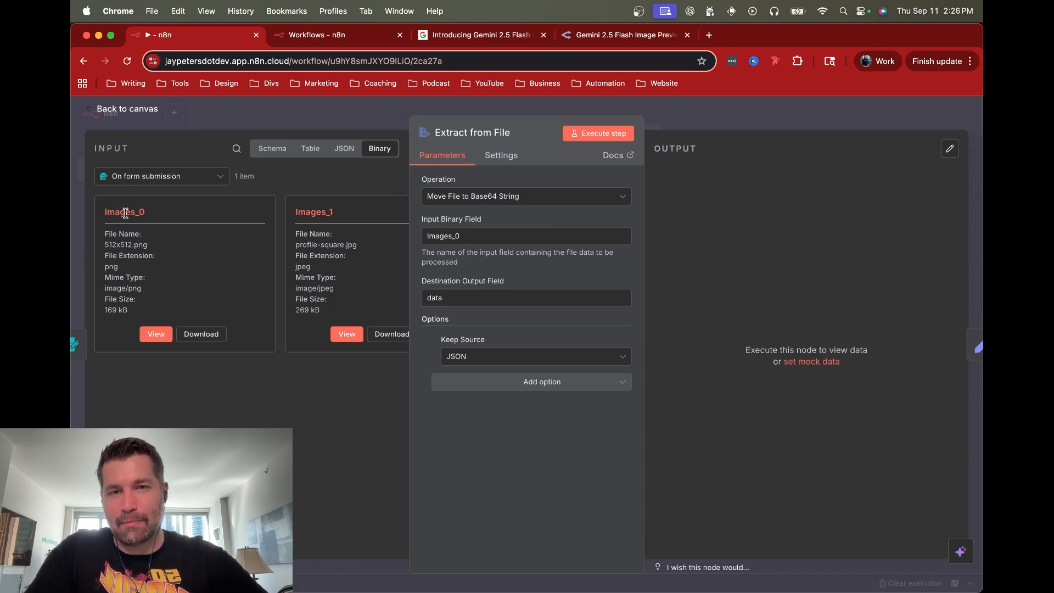
click(674, 114)
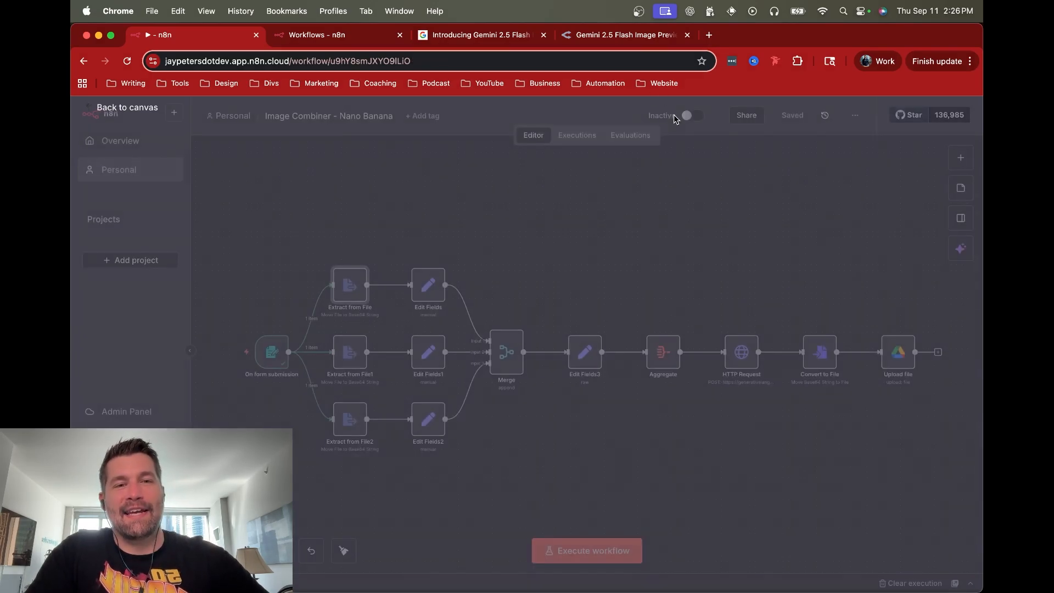
Step: Examine the data and mimeType mappings in the first Edit Fields node and check the source images in Finder
double_click(428, 285)
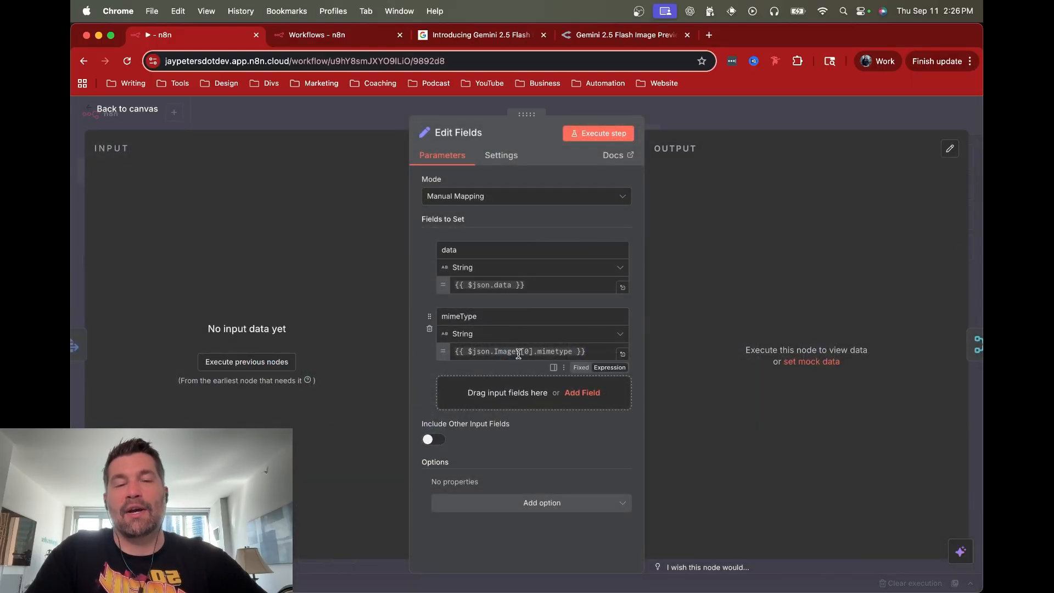
key(super+Tab)
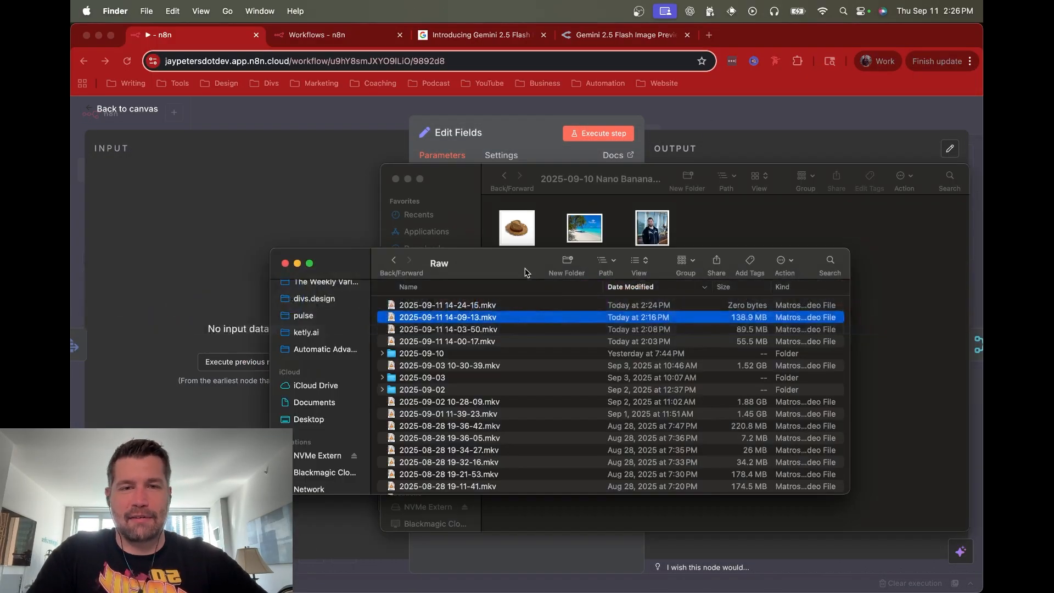
click(689, 204)
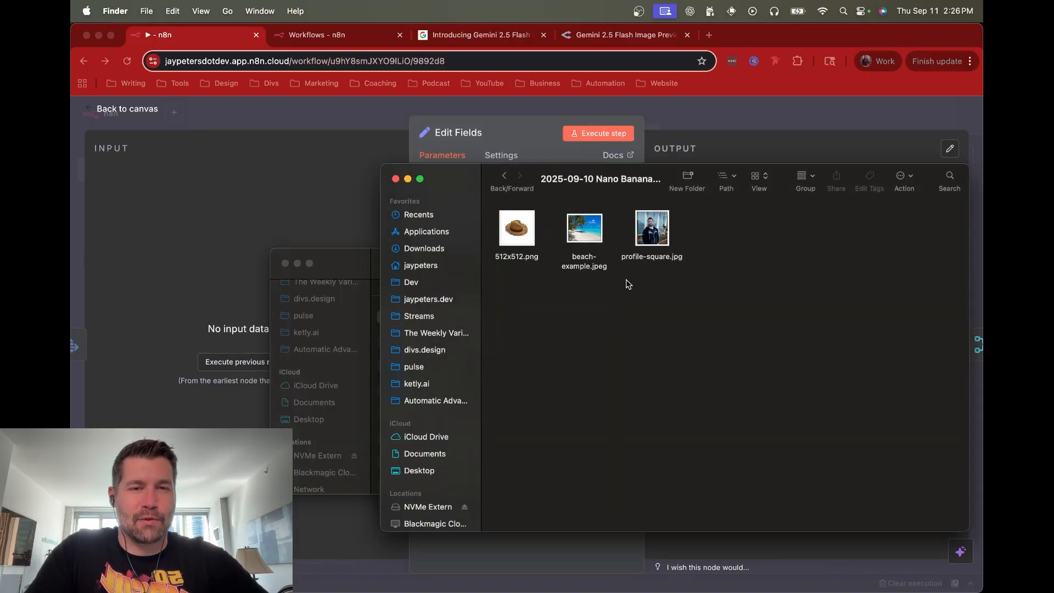
click(752, 146)
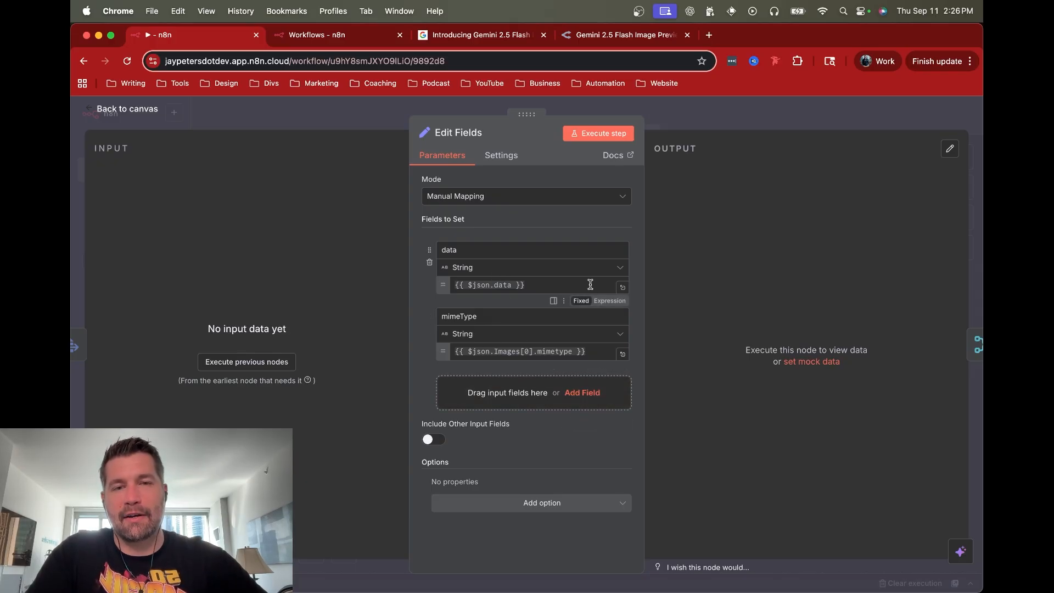
click(691, 108)
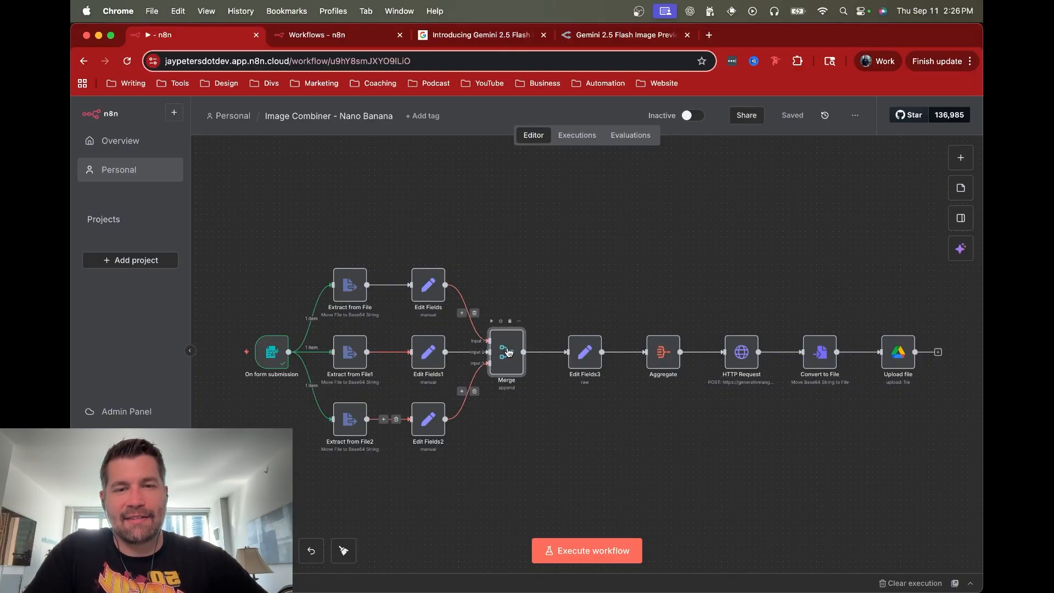
Step: Execute the Merge node to combine the three image branches and return to the canvas
double_click(506, 352)
click(598, 134)
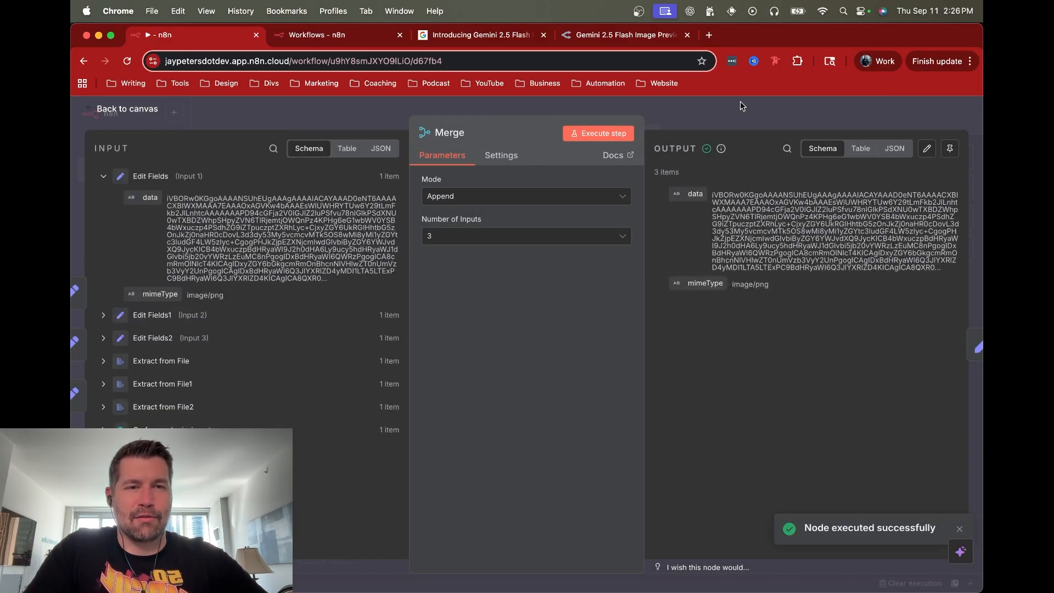
click(748, 114)
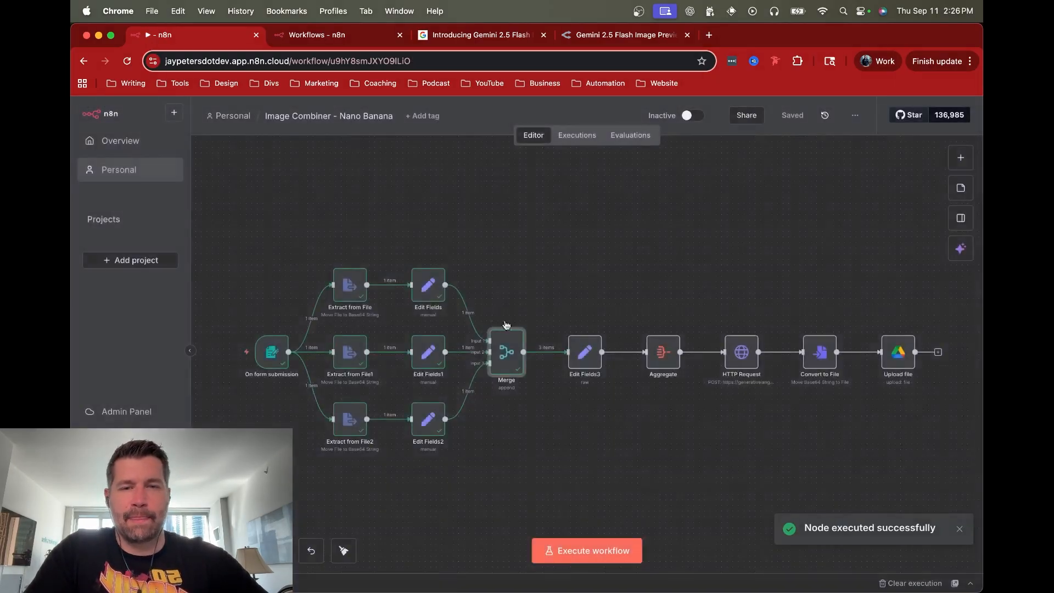
Step: Review the inlineData JSON expression in the Edit Fields3 node, execute that node and return to the canvas
double_click(583, 360)
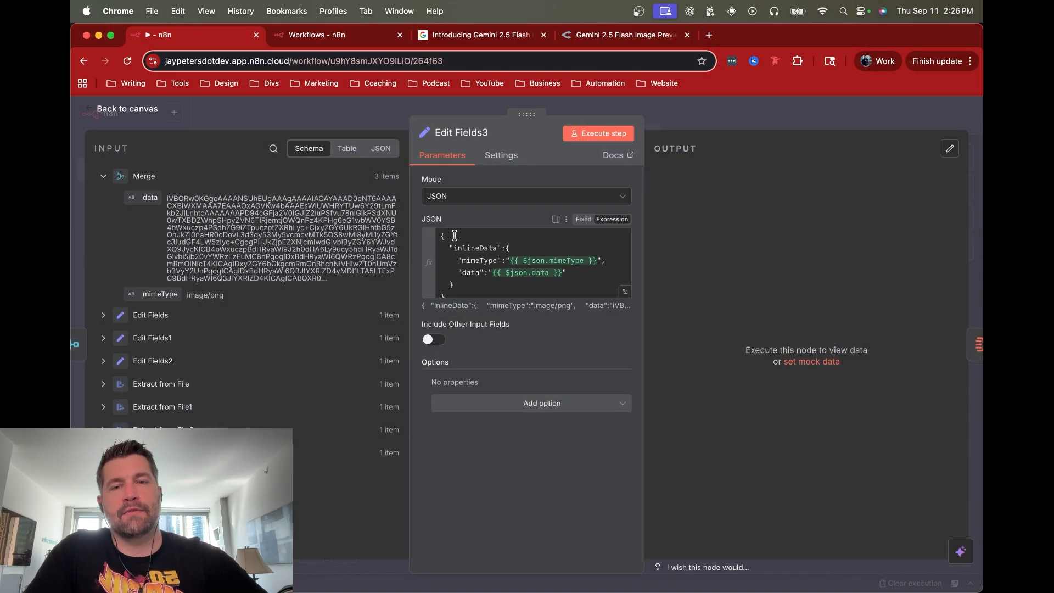
click(475, 260)
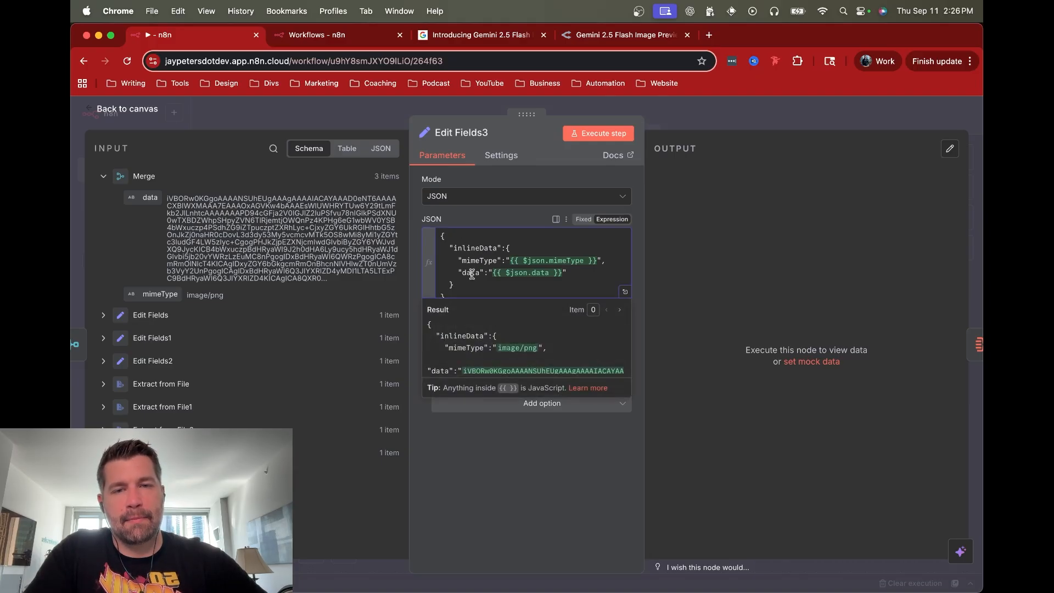
click(716, 118)
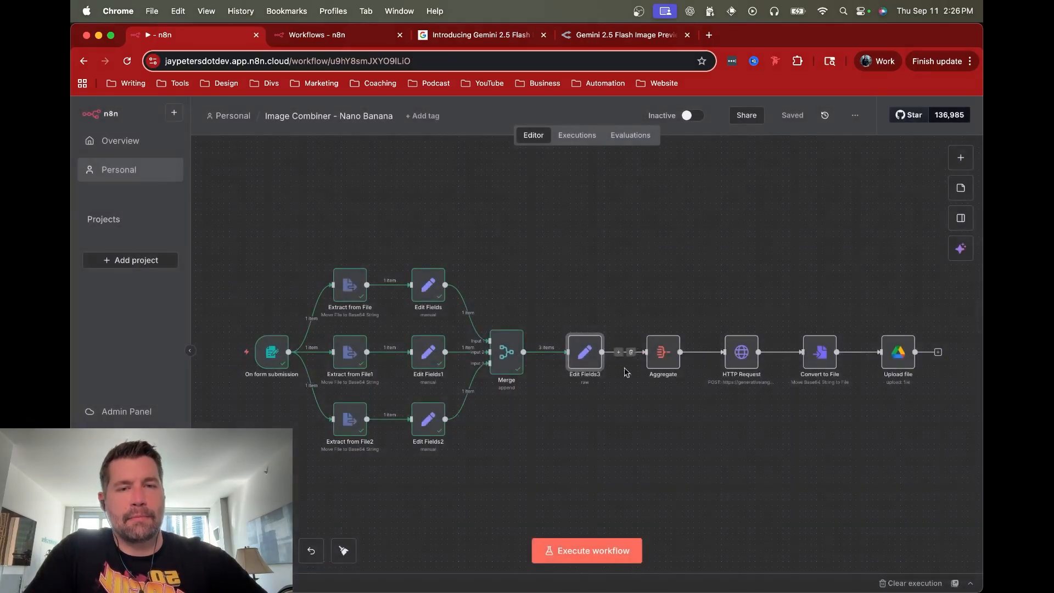
double_click(587, 354)
click(604, 135)
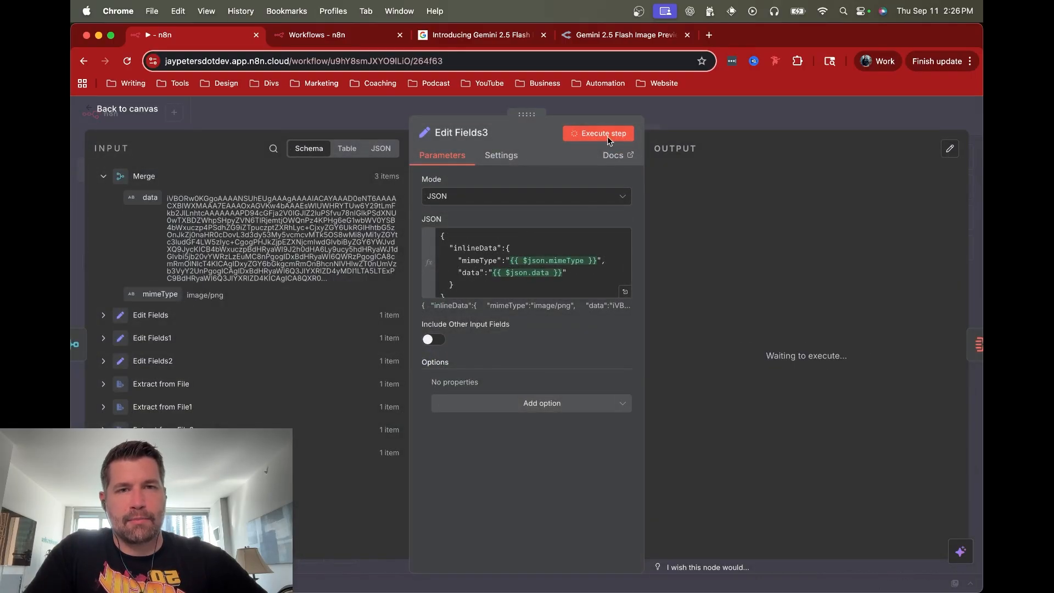
click(762, 116)
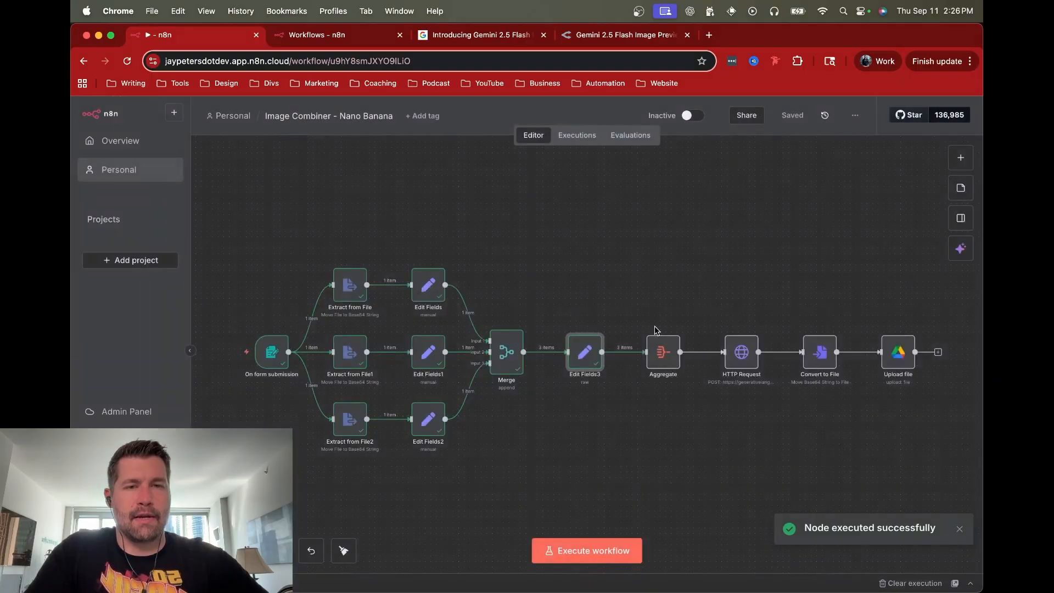
Step: Execute the Aggregate node to gather all items into a single inlineData list and return to the canvas
double_click(658, 350)
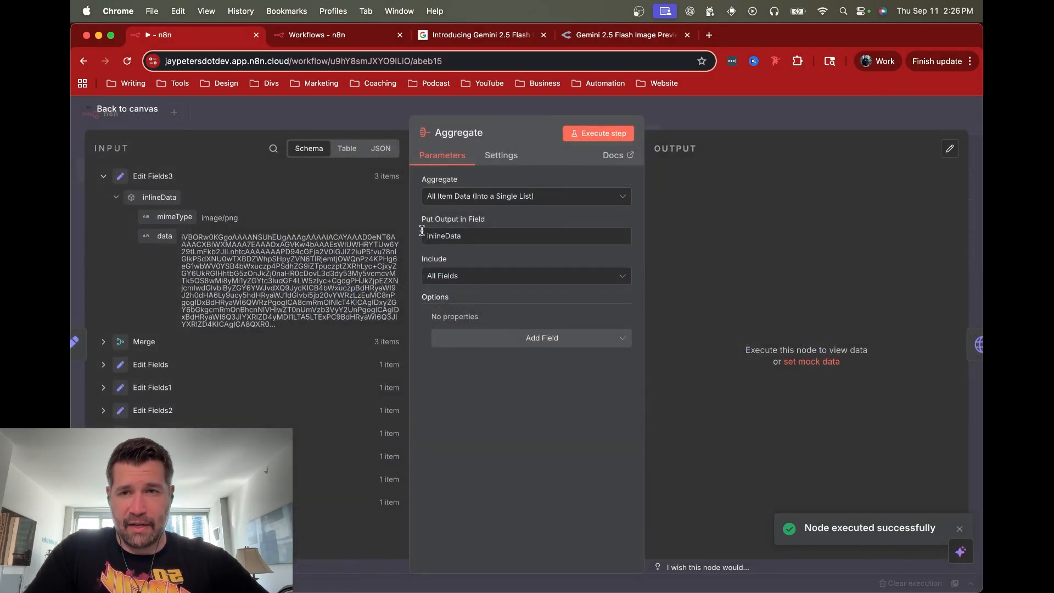
click(598, 137)
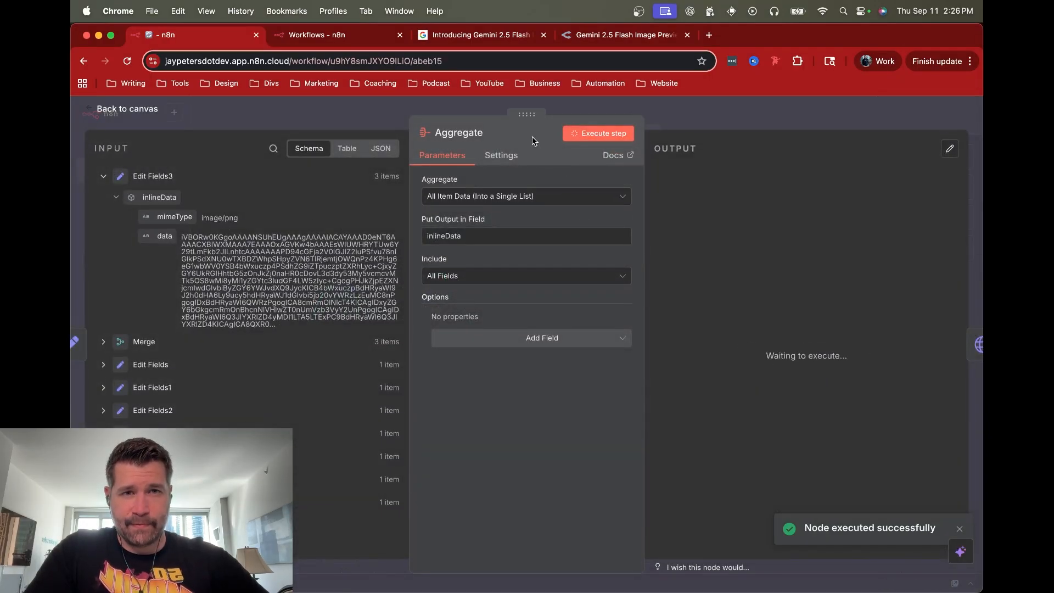
click(715, 116)
Step: Review the HTTP Request node's settings and check the Gemini 2.5 Flash Image Preview model page on OpenRouter
scroll(604, 264, right, 4)
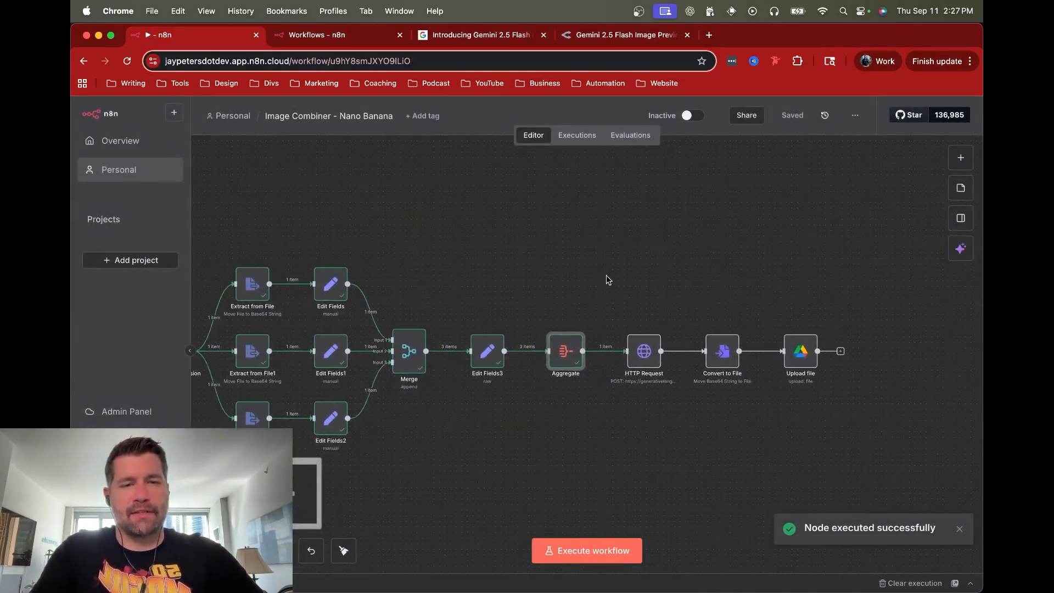
double_click(642, 353)
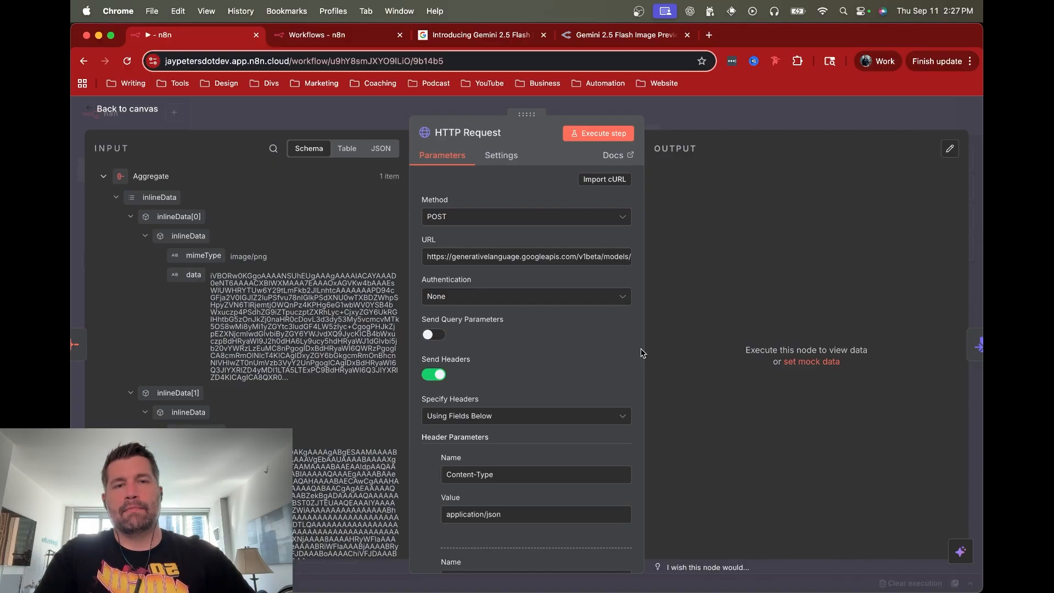
click(626, 34)
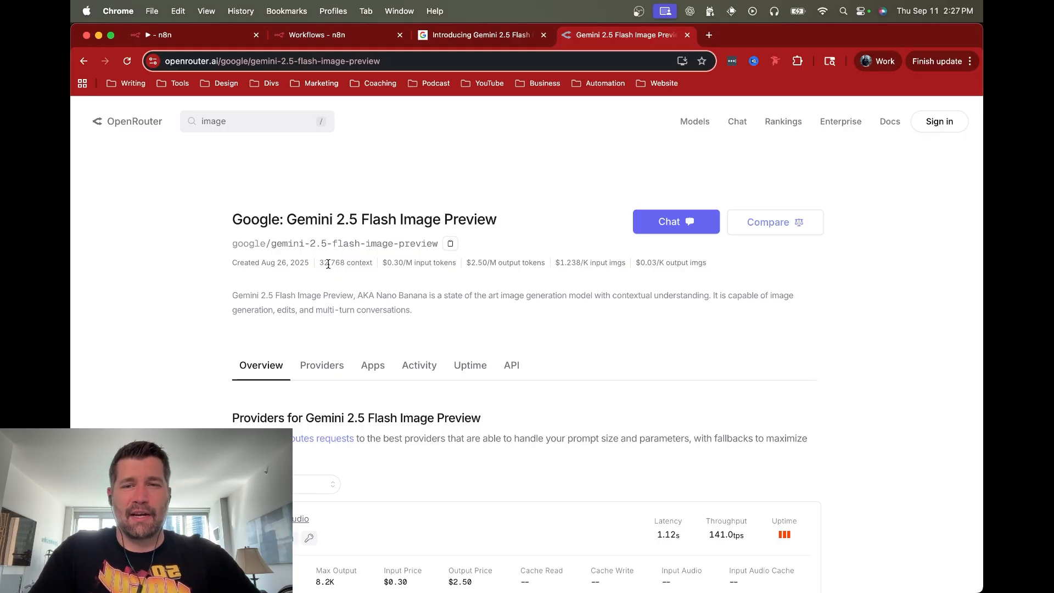
Step: Recheck the Gemini 2.5 Flash Image Preview model page on OpenRouter, then review the HTTP Request node's header and body settings in n8n
click(222, 36)
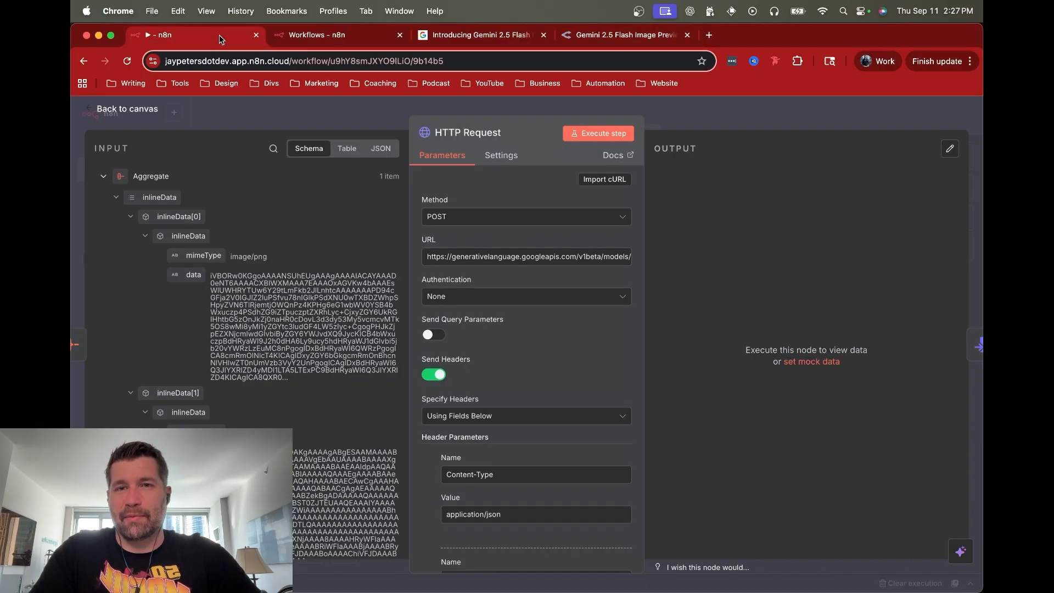
click(604, 35)
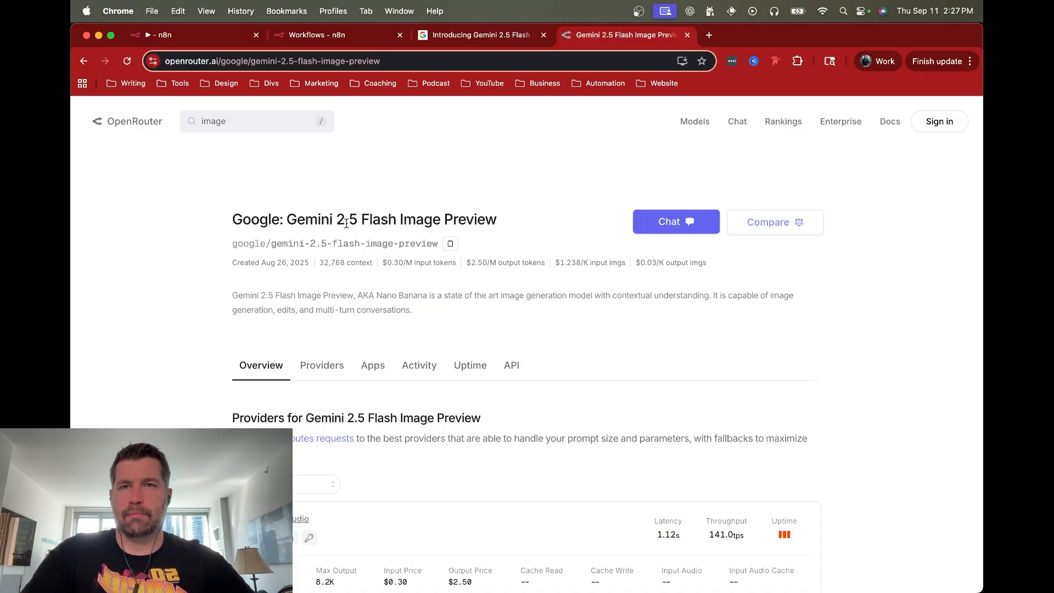
key(super+1)
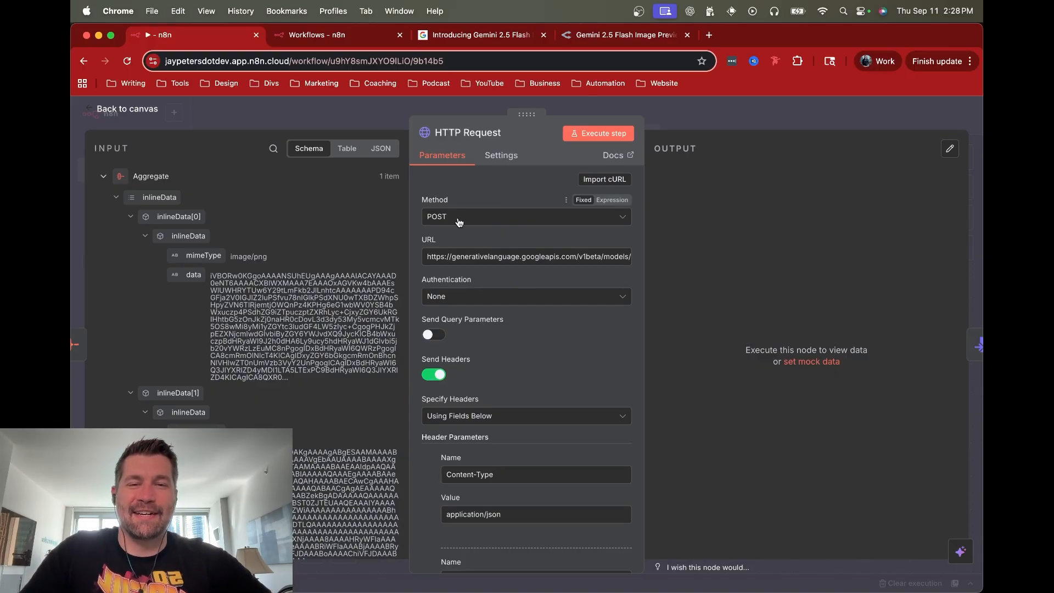
scroll(498, 278, down, 5)
scroll(499, 284, down, 10)
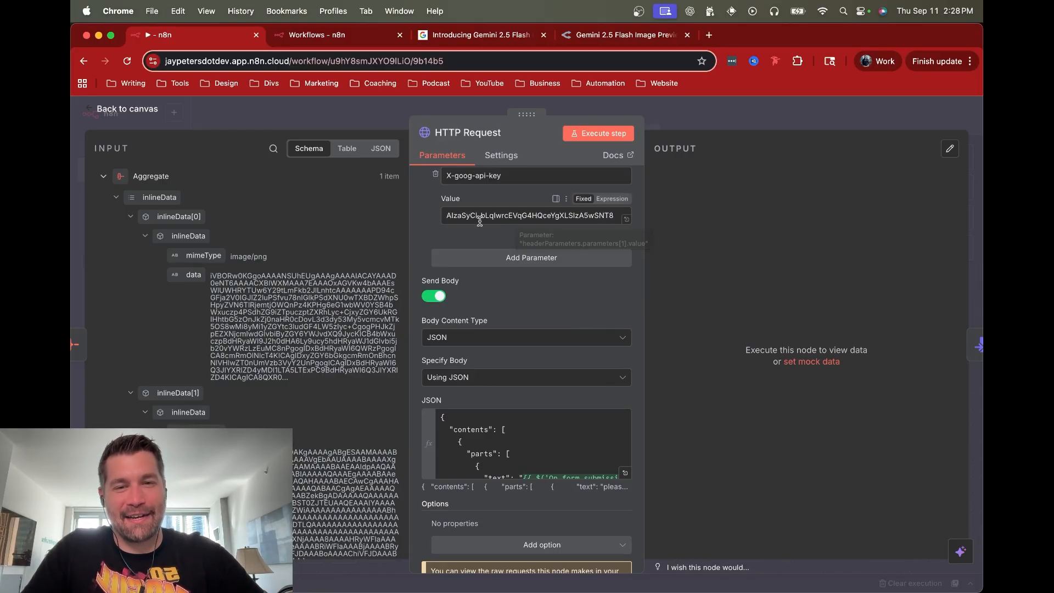
scroll(454, 295, down, 1)
scroll(456, 296, down, 1)
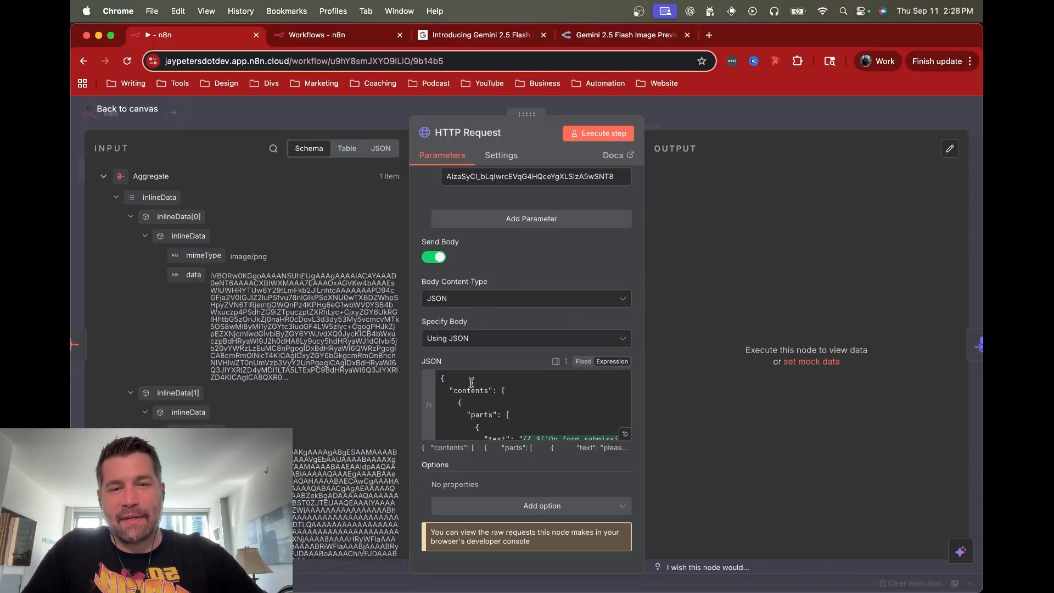
Step: Examine the HTTP Request node's JSON body from contents to generationConfig, comparing its inlineData expression with the Aggregate input data
click(518, 387)
double_click(474, 390)
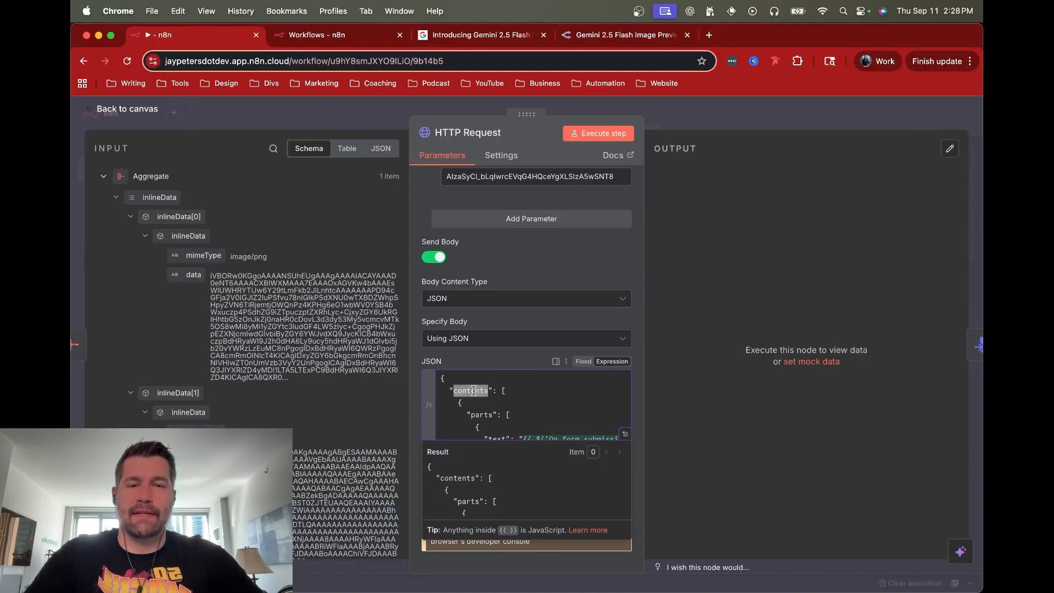
click(514, 388)
scroll(491, 387, down, 2)
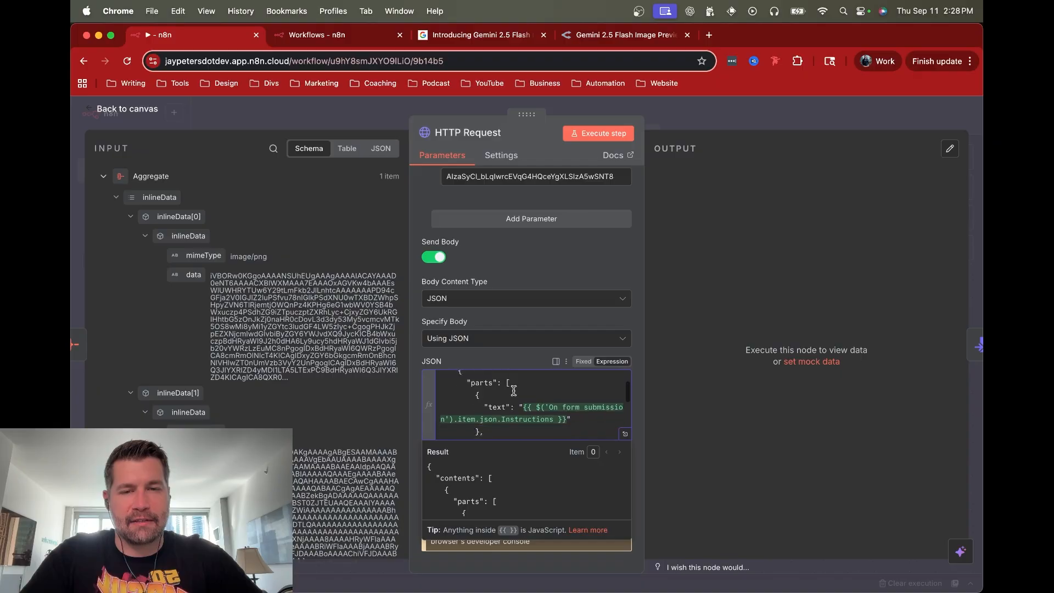
scroll(493, 388, down, 2)
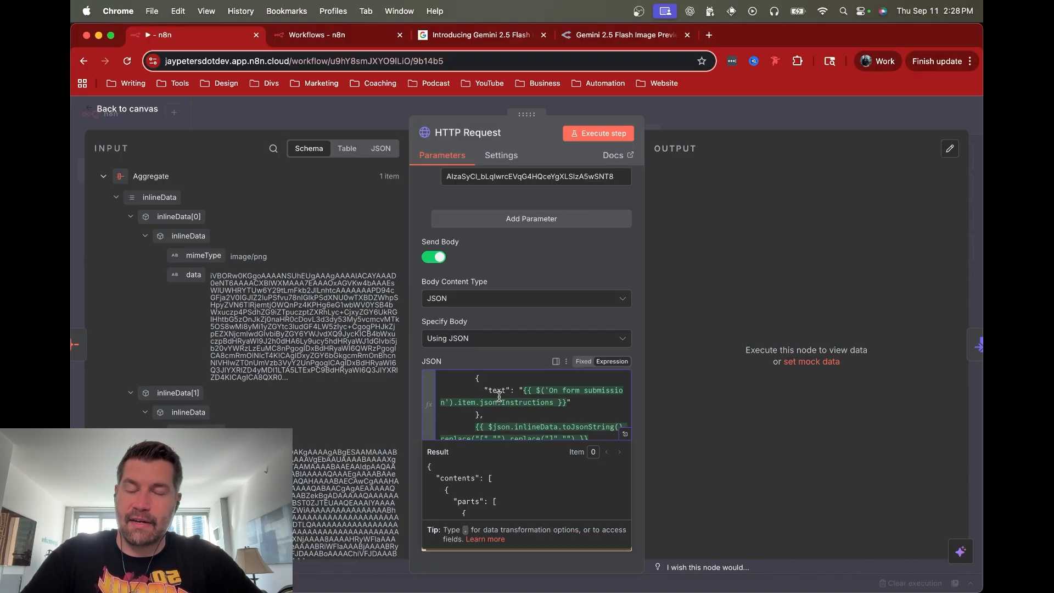
scroll(472, 392, down, 2)
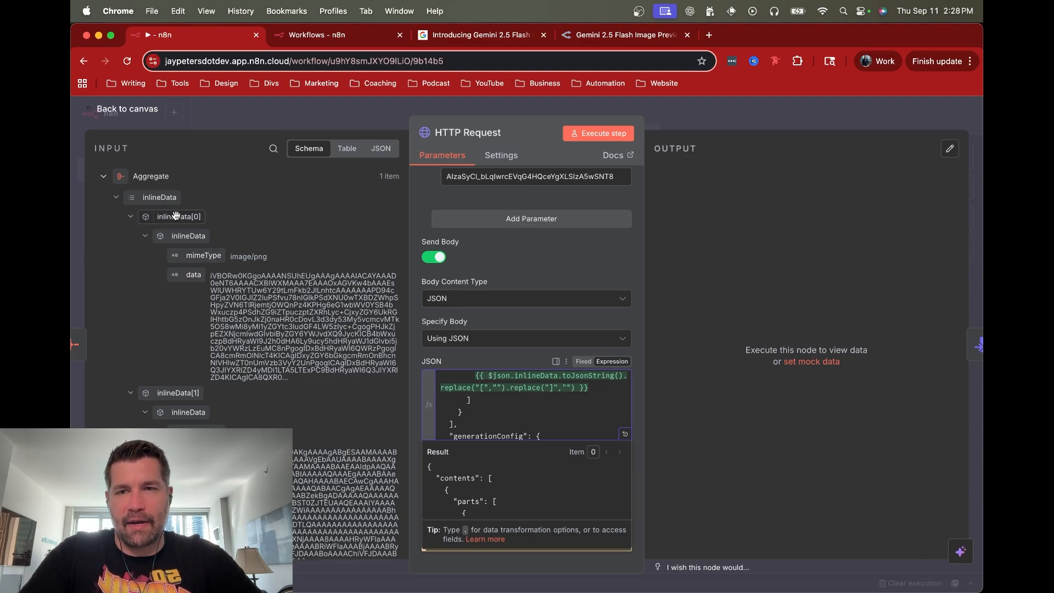
scroll(217, 408, down, 5)
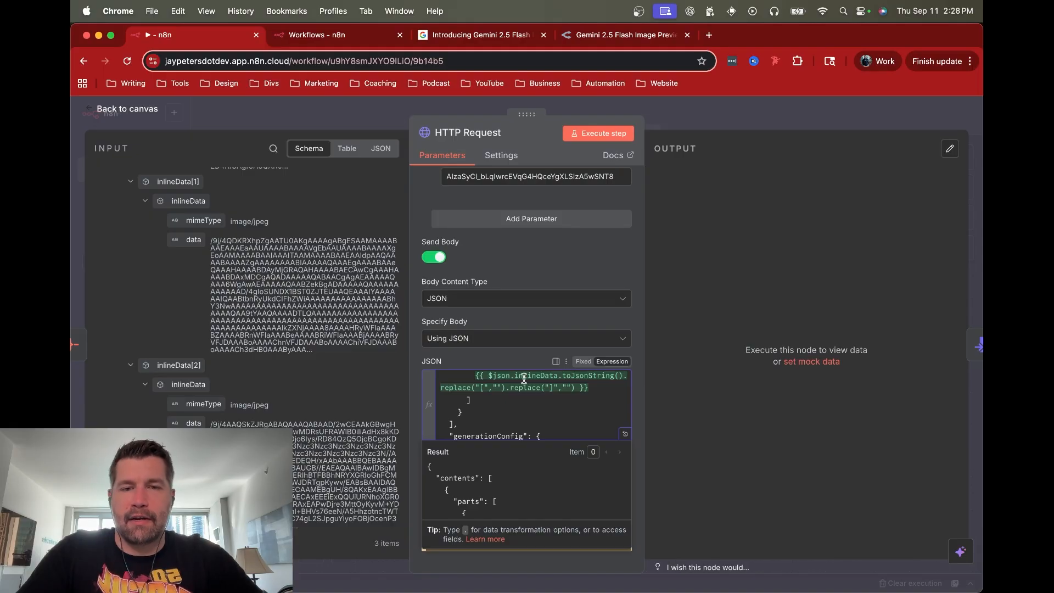
scroll(487, 399, up, 2)
scroll(506, 405, down, 4)
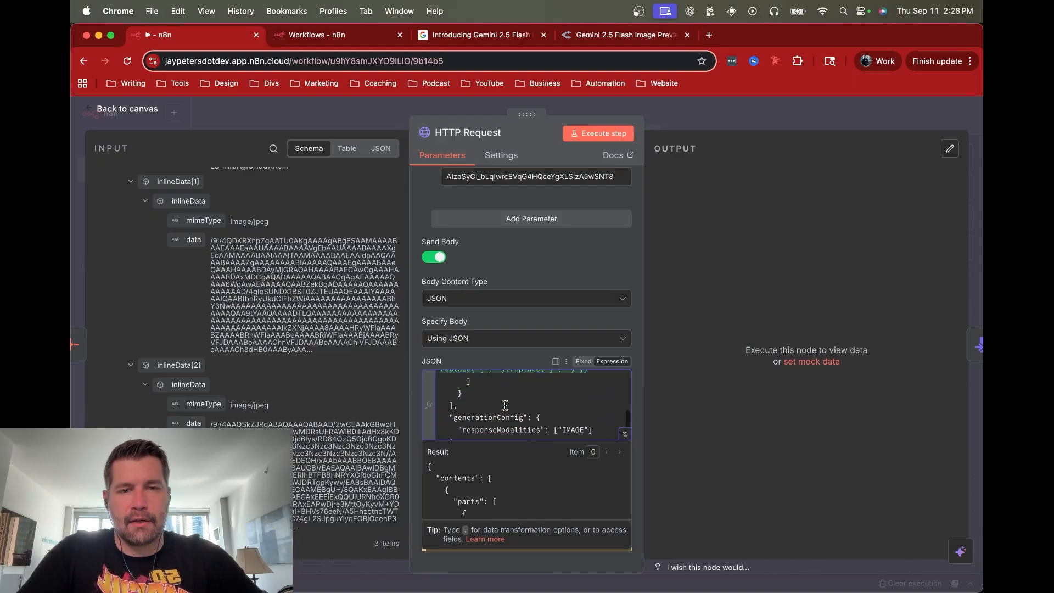
Step: Execute the HTTP Request node to generate the combined image data and return to the canvas
click(591, 136)
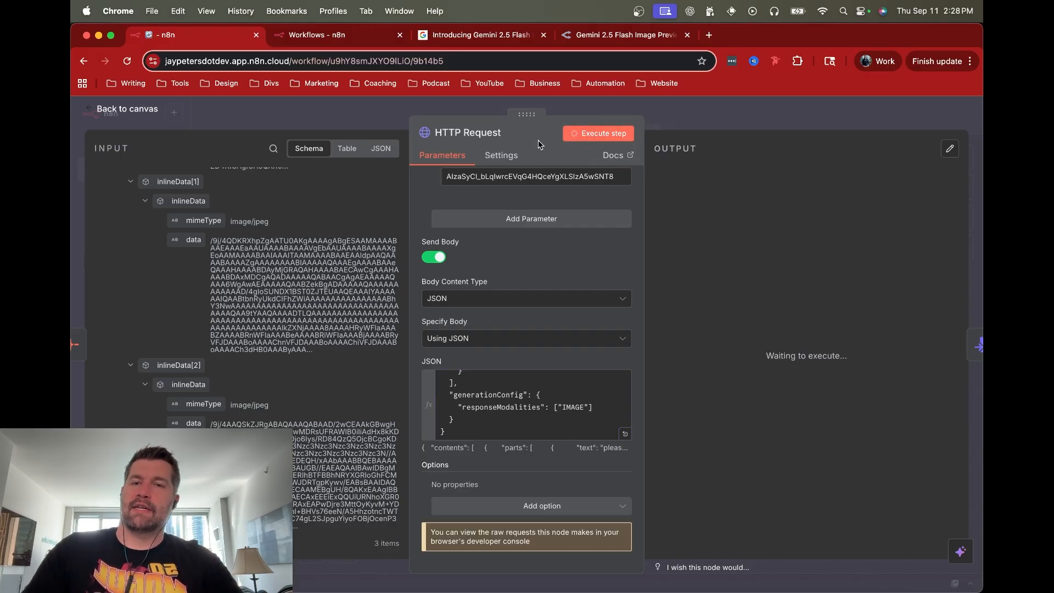
scroll(250, 304, up, 4)
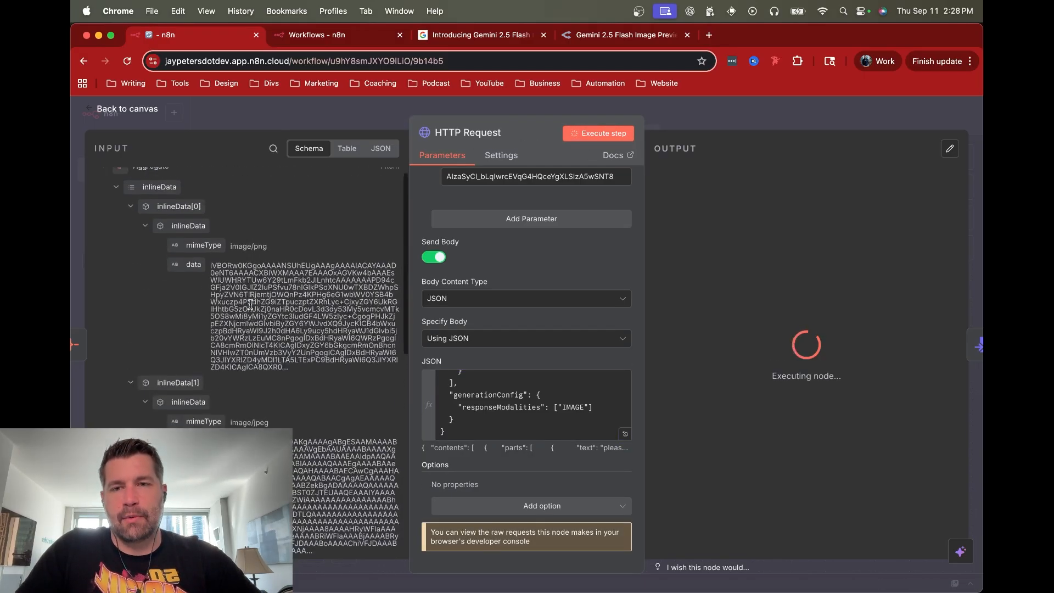
scroll(250, 303, up, 1)
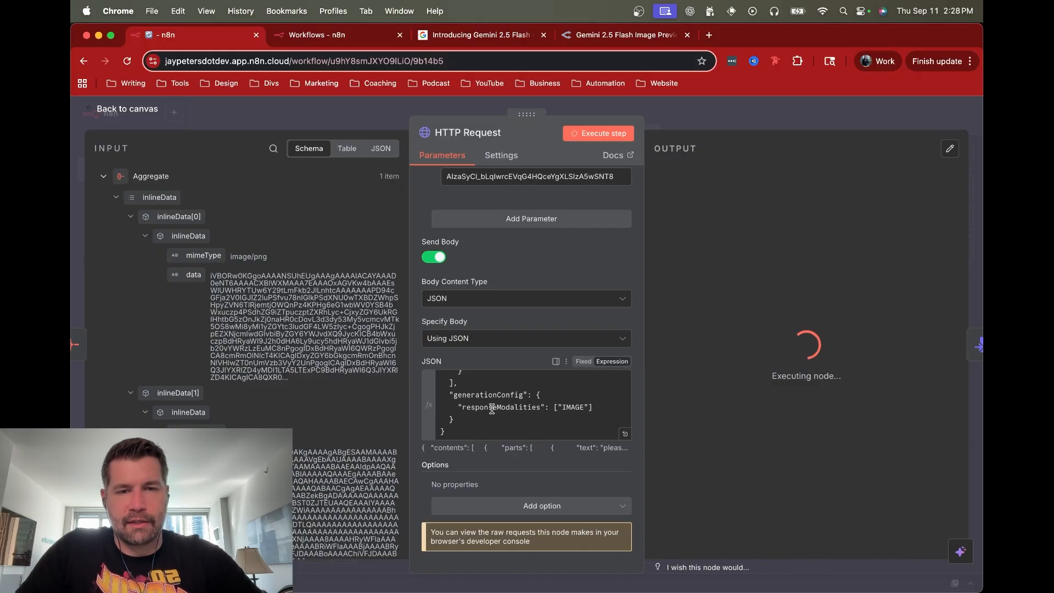
scroll(492, 408, up, 5)
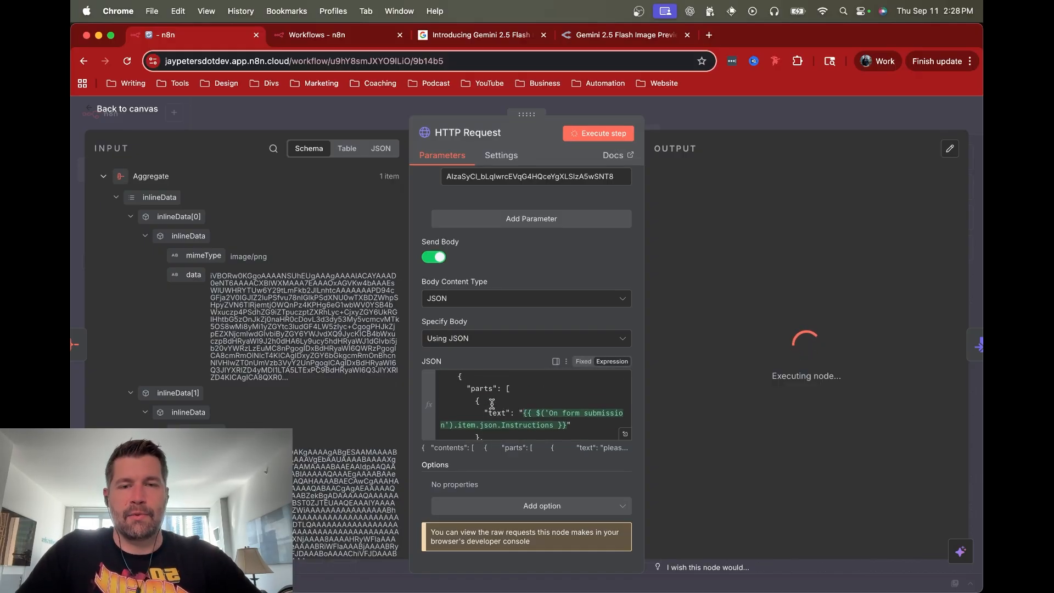
scroll(492, 404, down, 1)
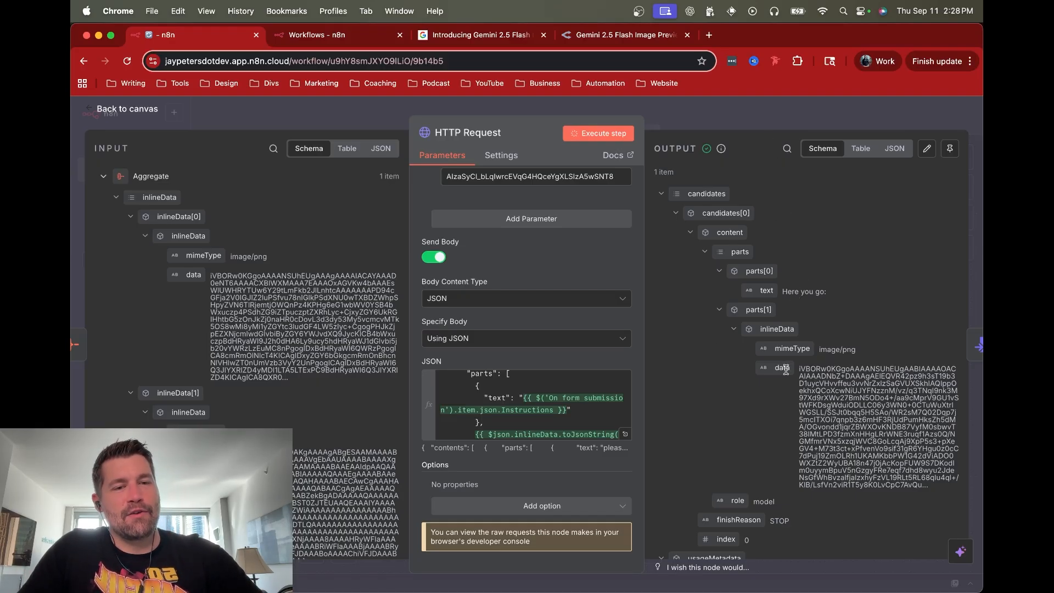
click(787, 110)
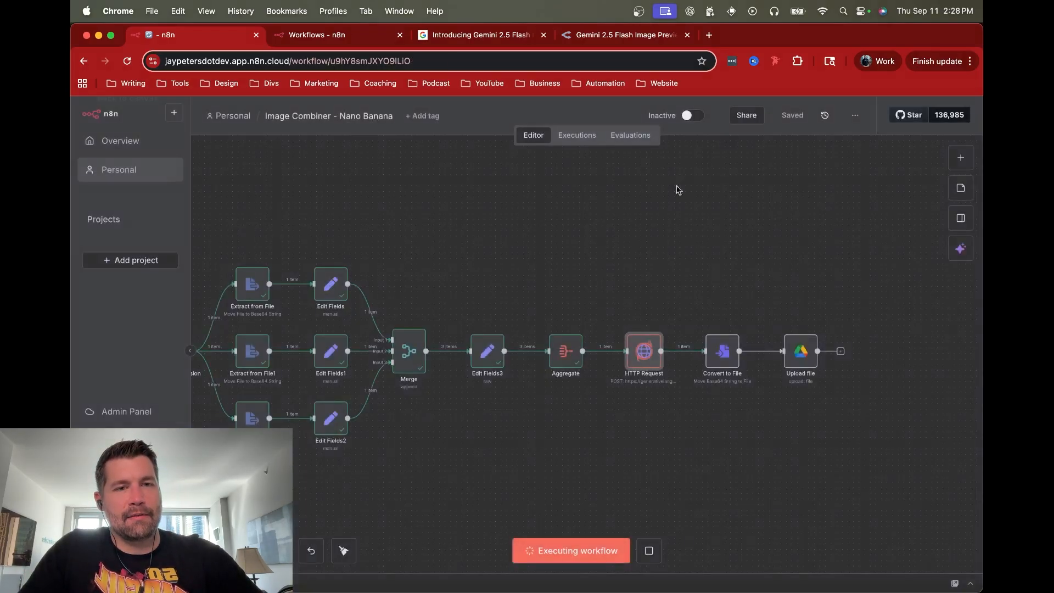
Step: Check the Convert to File node's settings and the HTTP Request node's output during execution, returning to the canvas
double_click(722, 350)
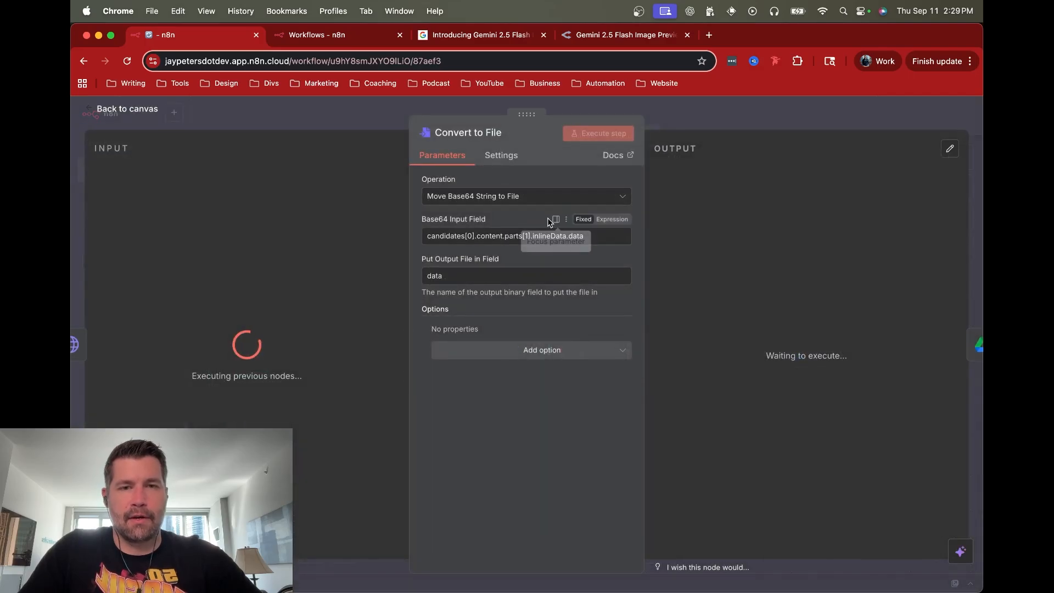
click(707, 122)
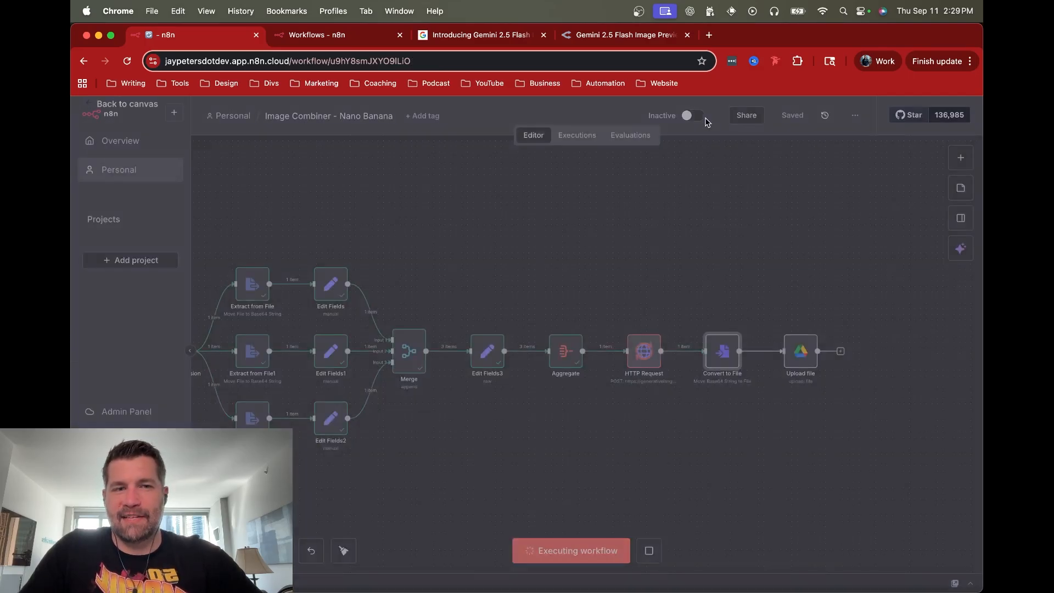
double_click(647, 359)
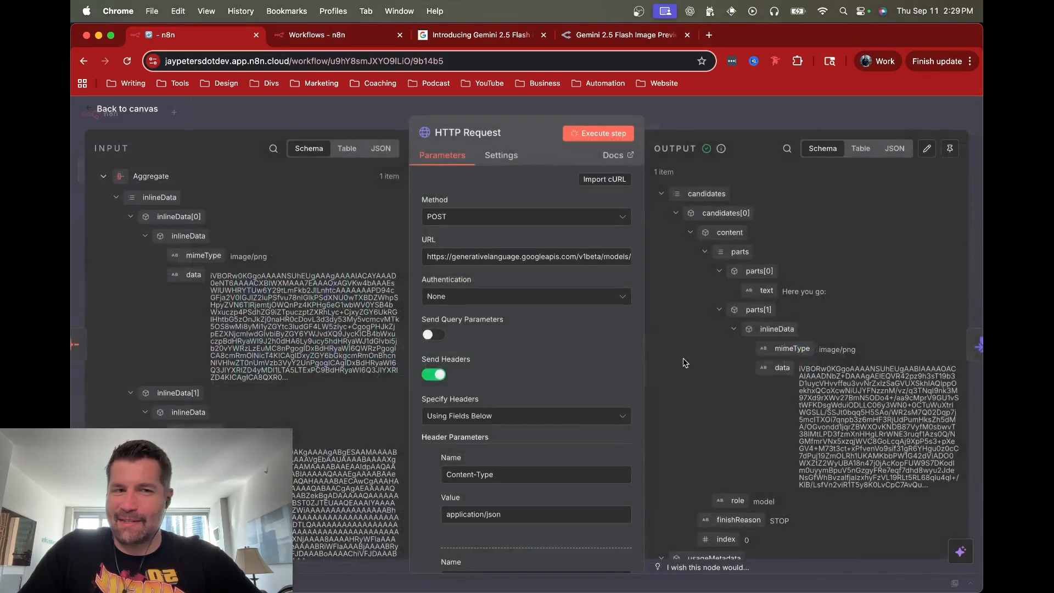
scroll(686, 351, down, 10)
click(762, 128)
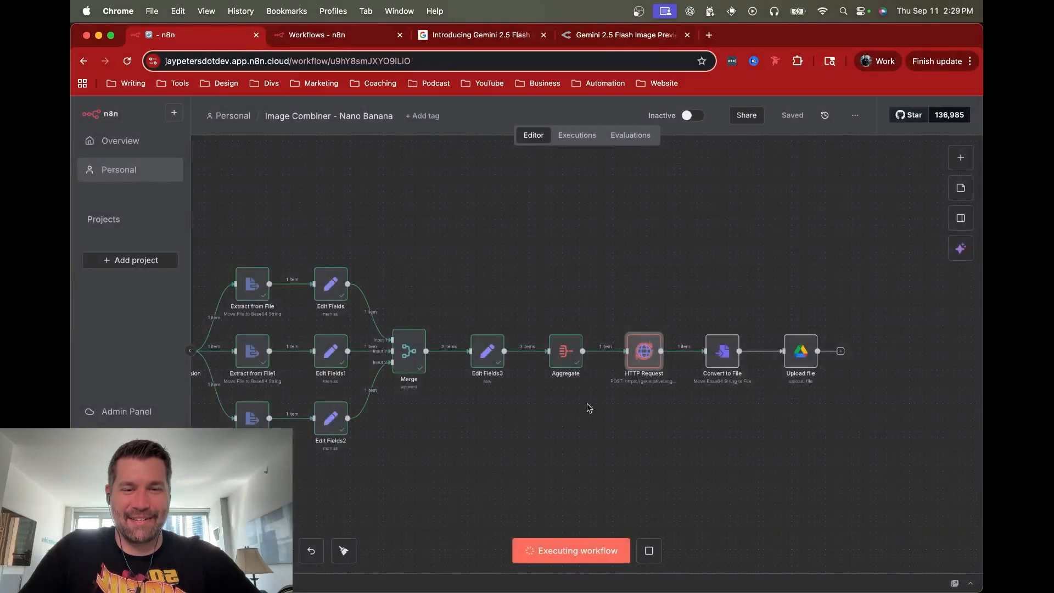
Step: Execute the Convert to File node on candidates[0].content.parts[1].inlineData.data and view the generated image
double_click(722, 357)
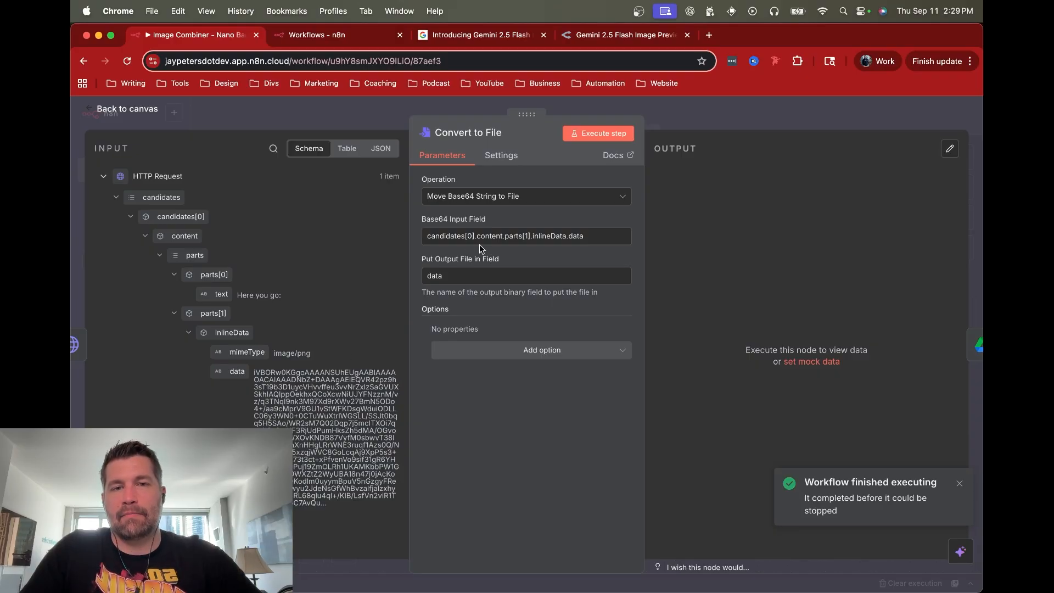
click(595, 135)
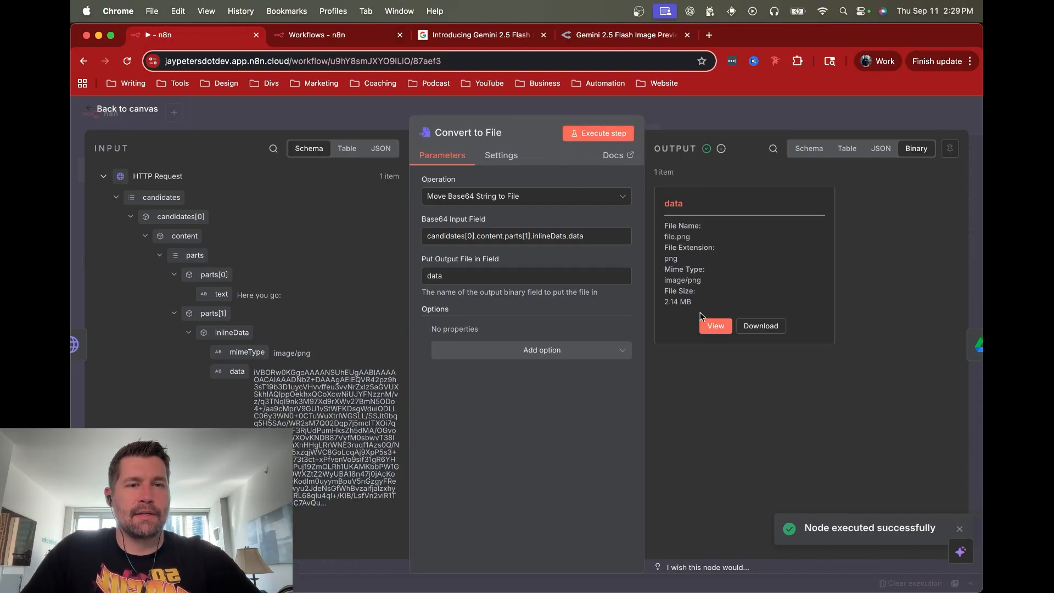
click(712, 327)
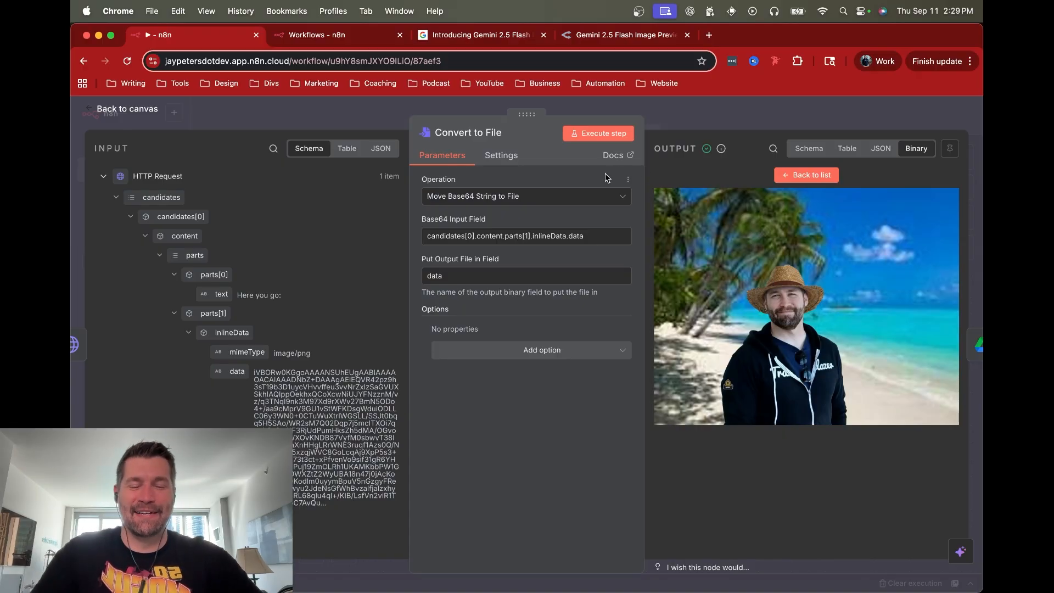
Step: Switch to Finder to compare the source images with the generated picture, then return to the workflow canvas in Chrome
key(super+Tab)
key(super+Tab)
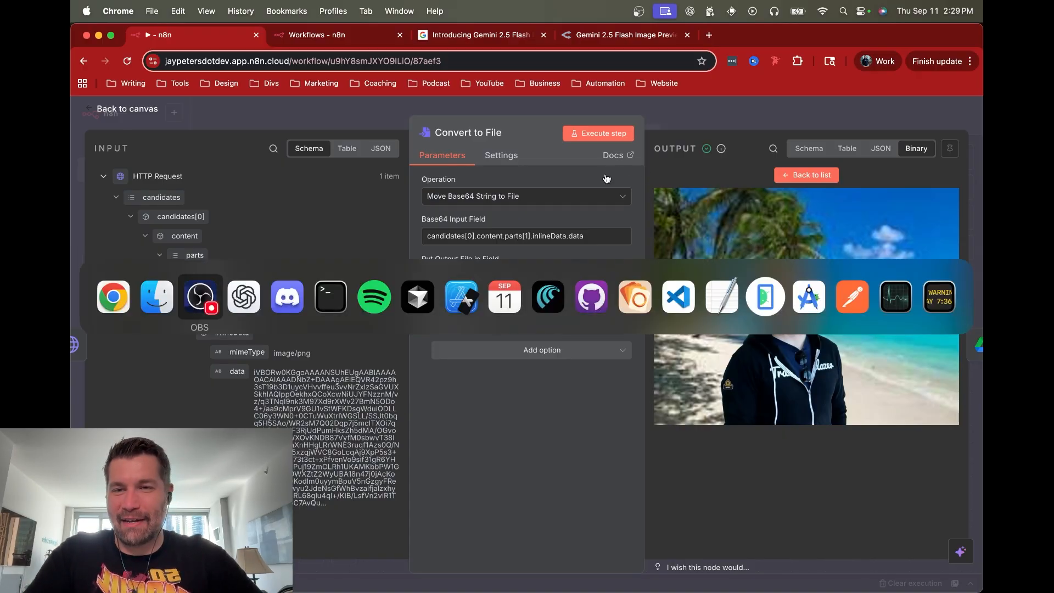
key(super+shift+Tab)
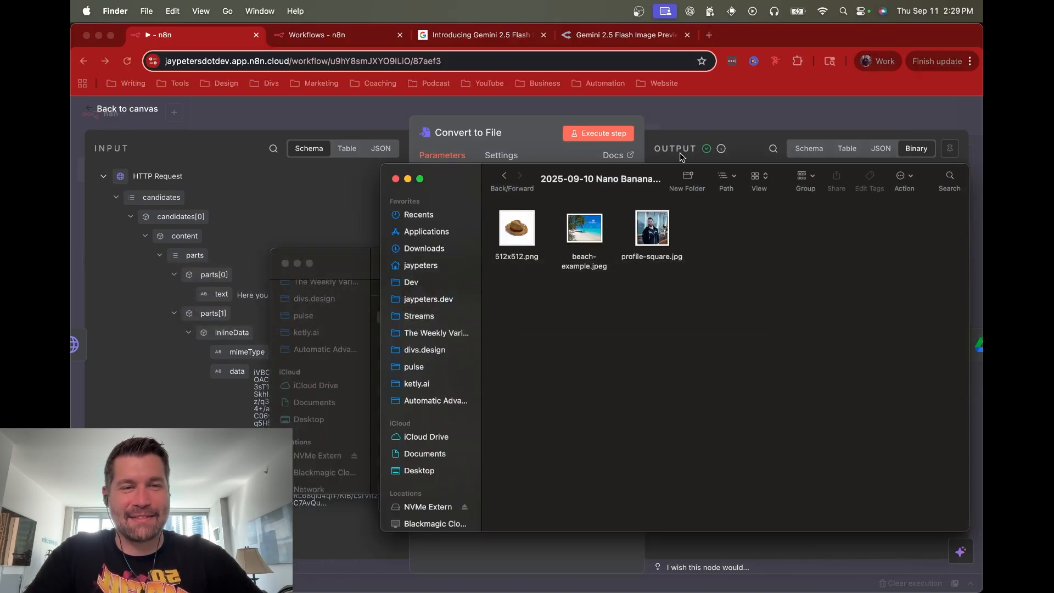
click(744, 145)
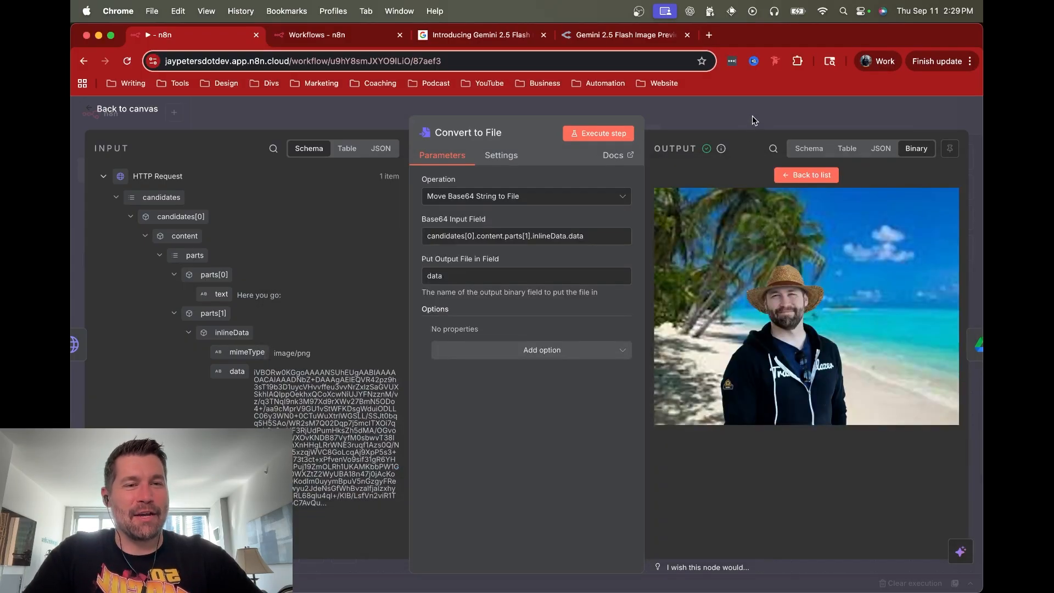
click(753, 120)
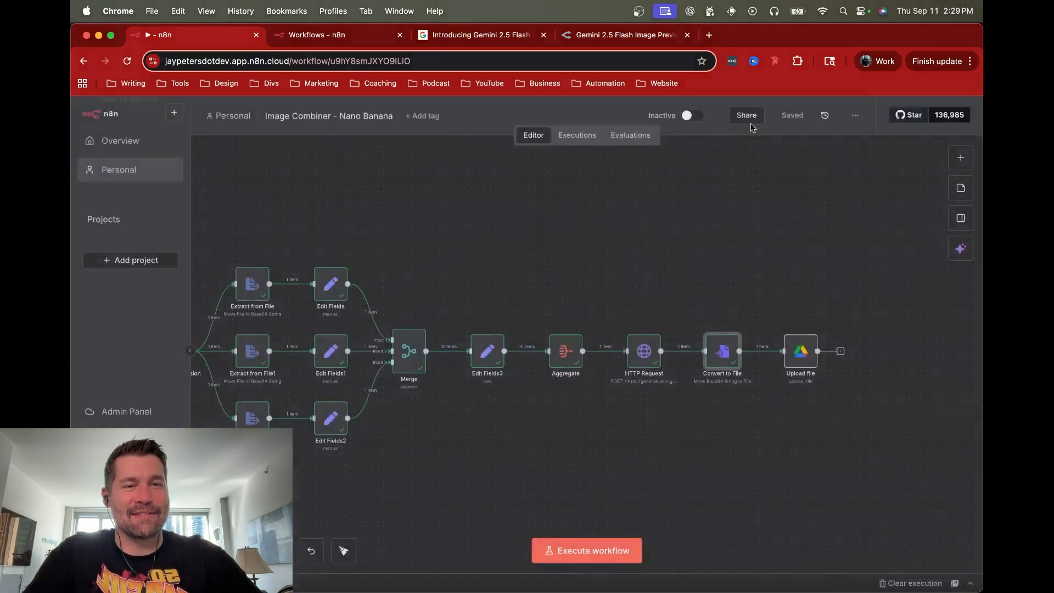
Step: Execute the Upload file node to save the generated image to the Google Drive root folder and return to the canvas
double_click(802, 358)
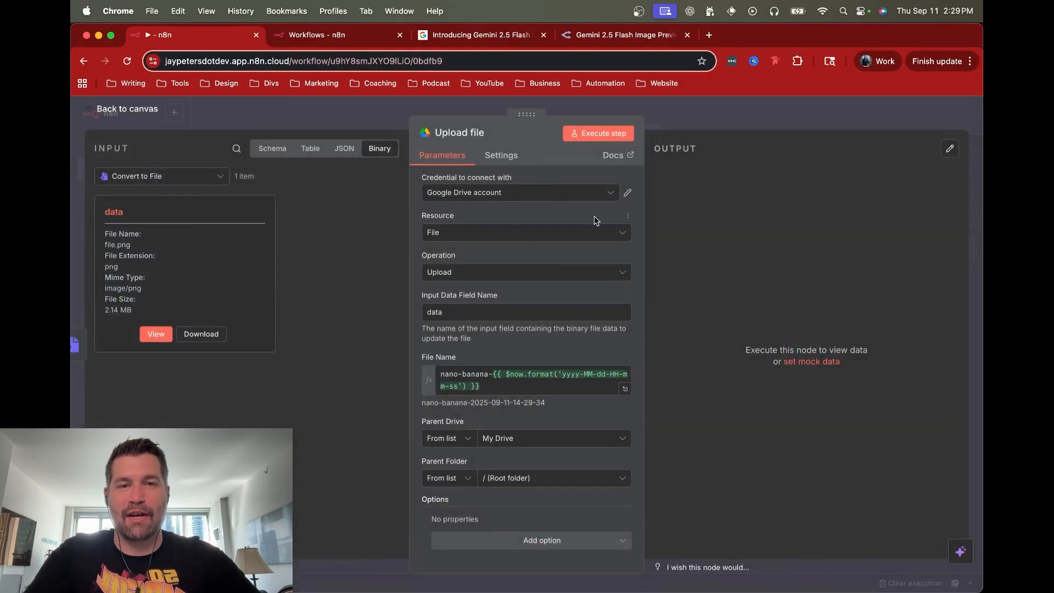
click(598, 133)
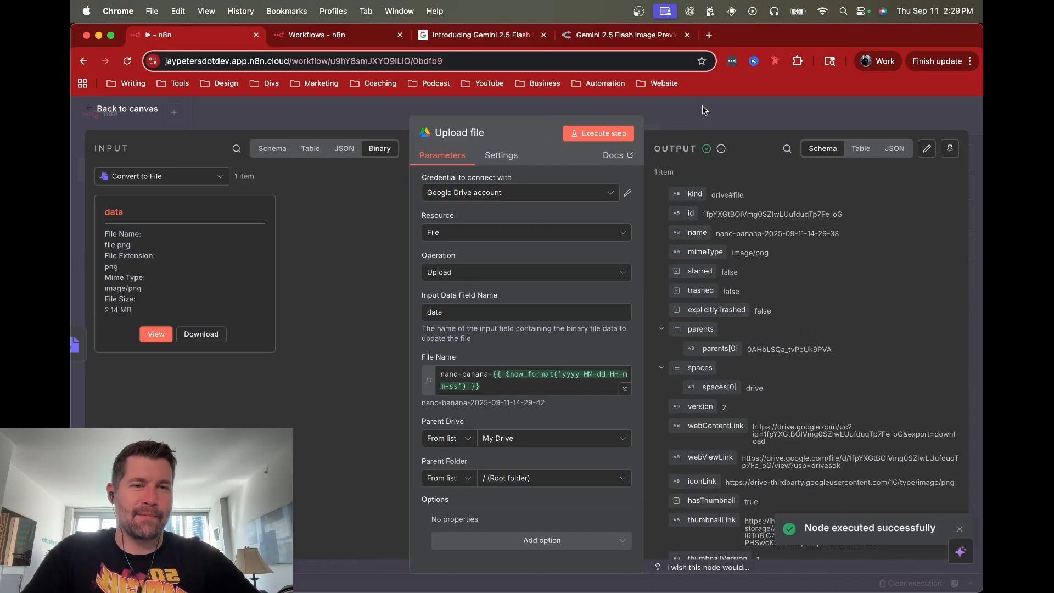
click(711, 120)
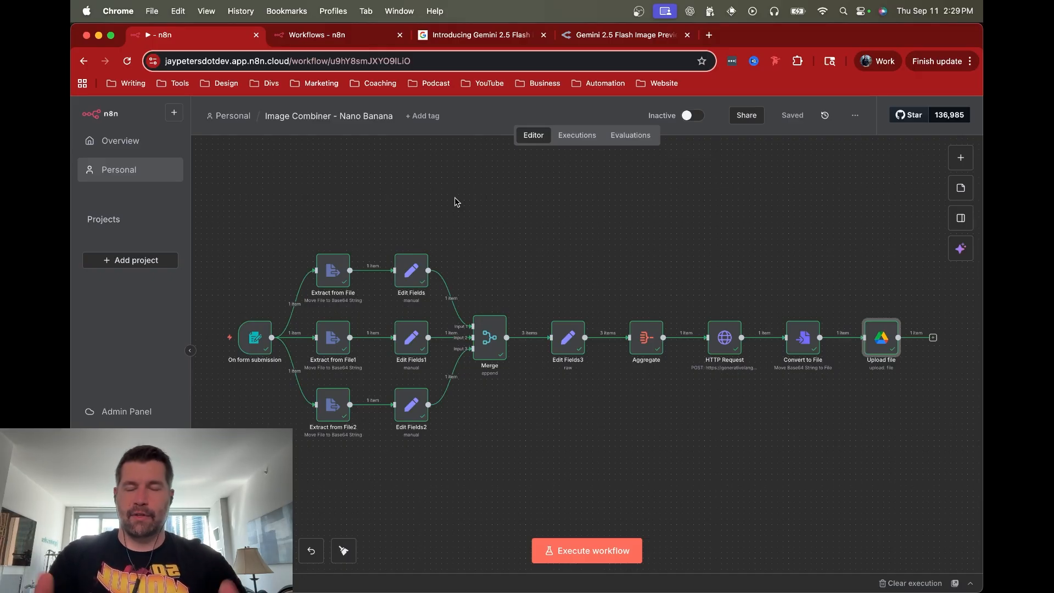
Step: Create a new workflow in the other n8n browser tab and start it with the On new n8n Form event trigger
click(335, 35)
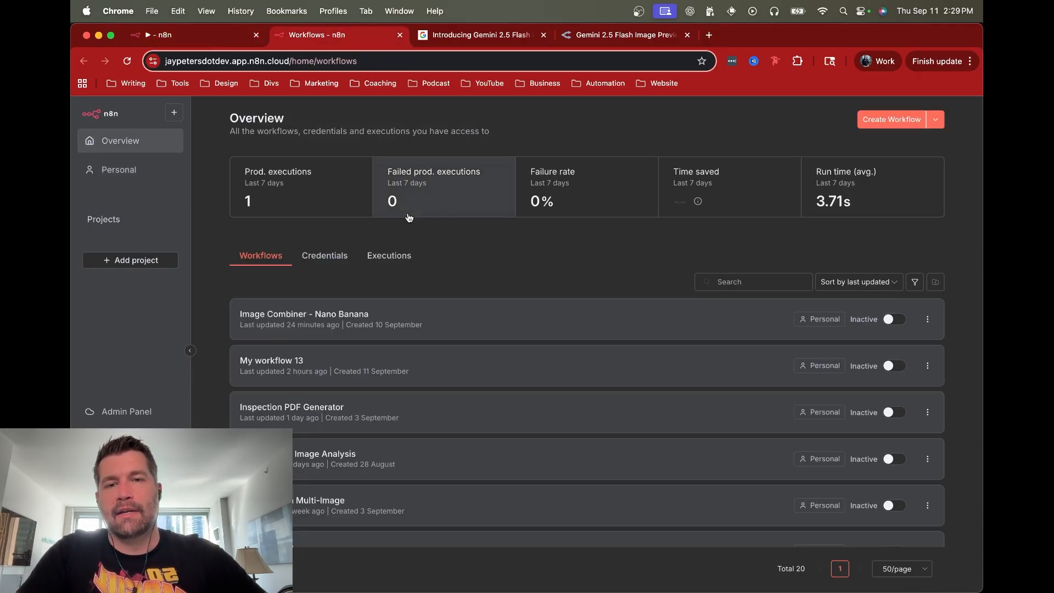
click(892, 119)
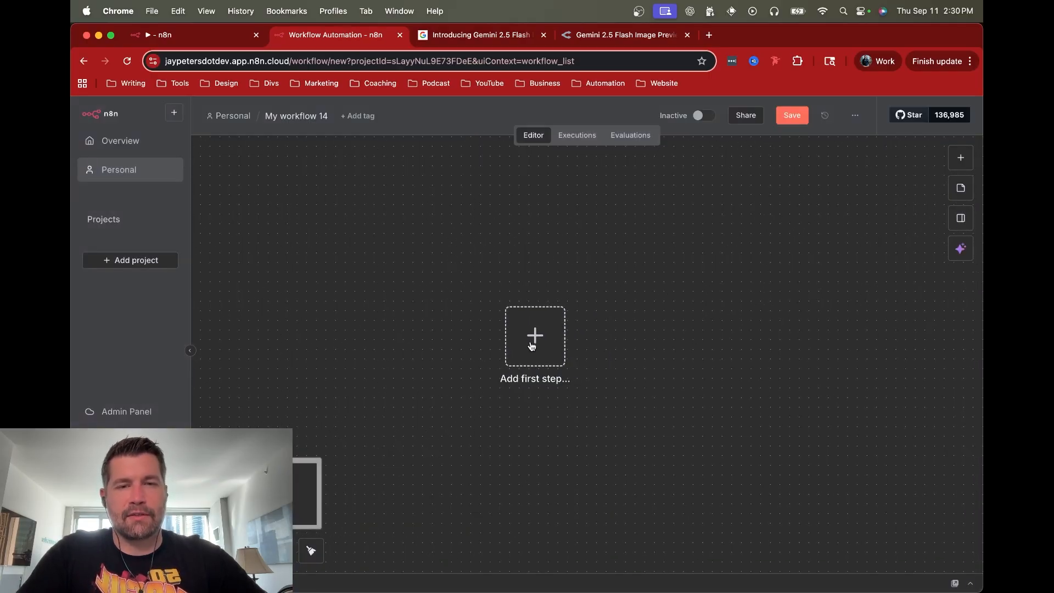
click(536, 336)
text(n8n)
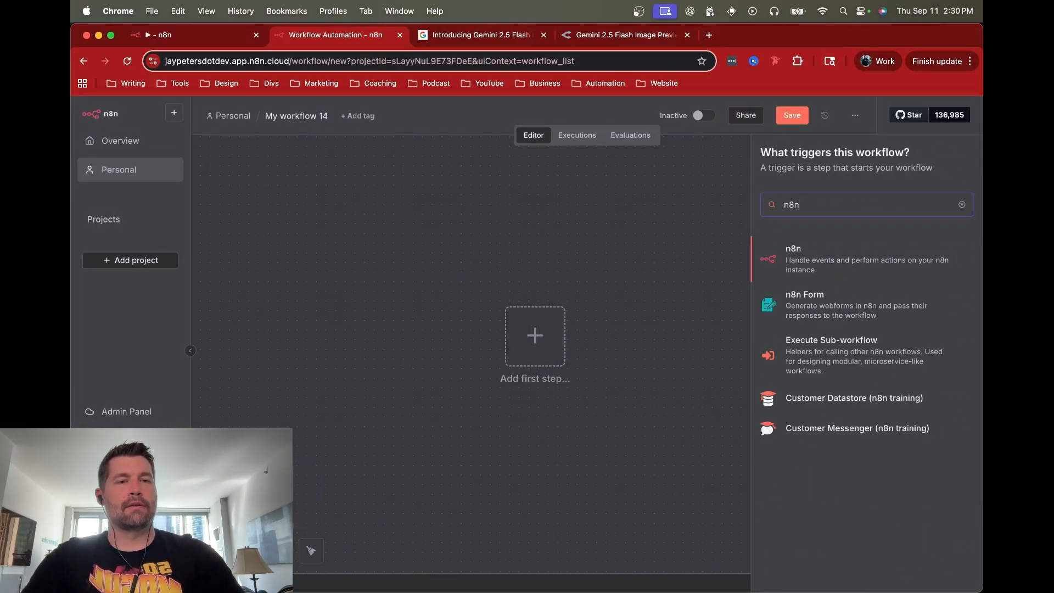
click(802, 306)
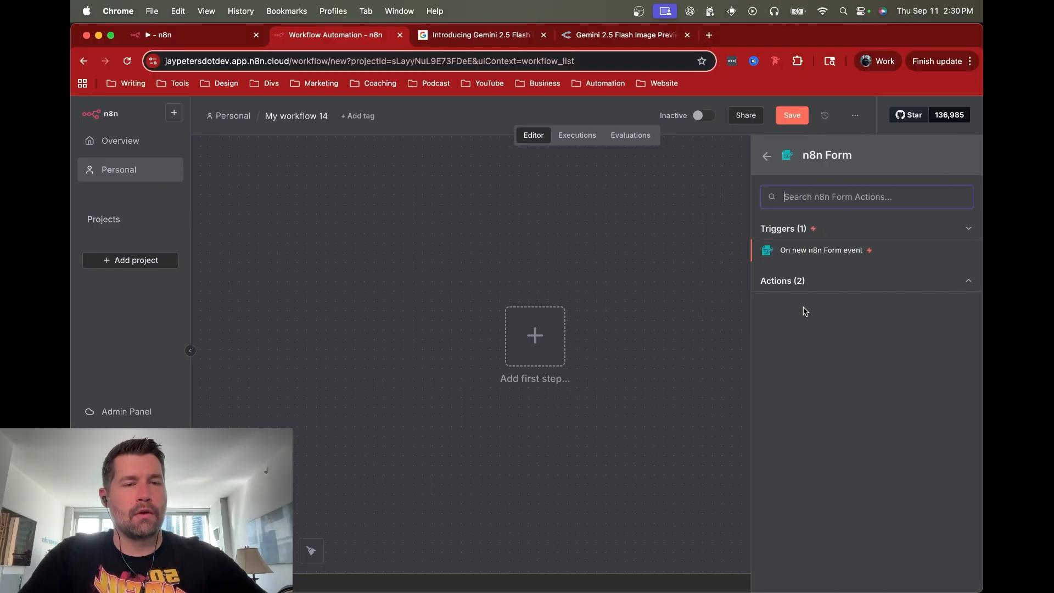
click(827, 253)
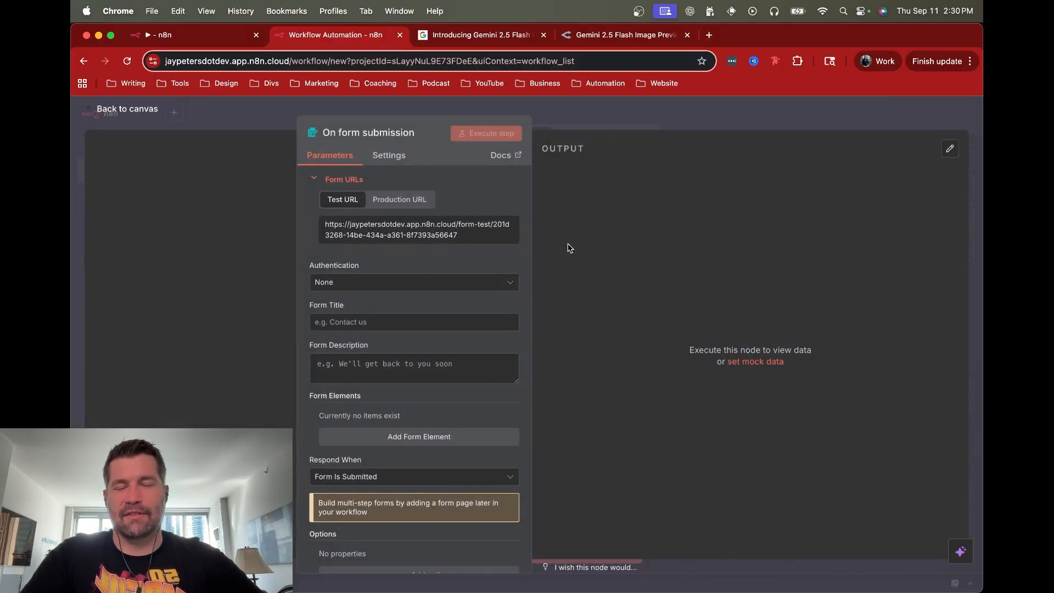
Step: Set the form title to "Image Combiner", checking back with the original workflow
click(327, 322)
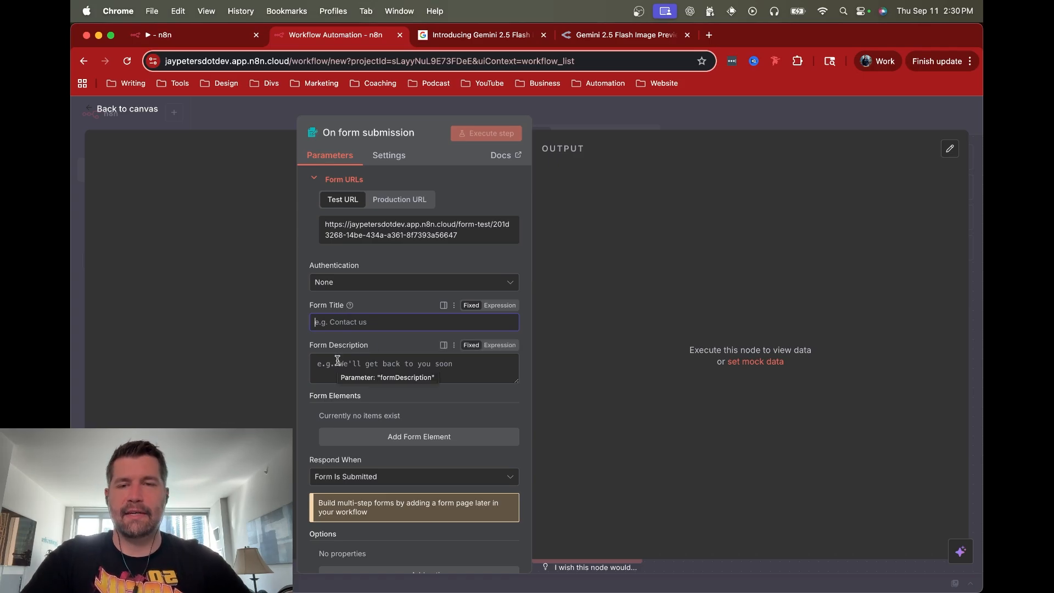
click(221, 36)
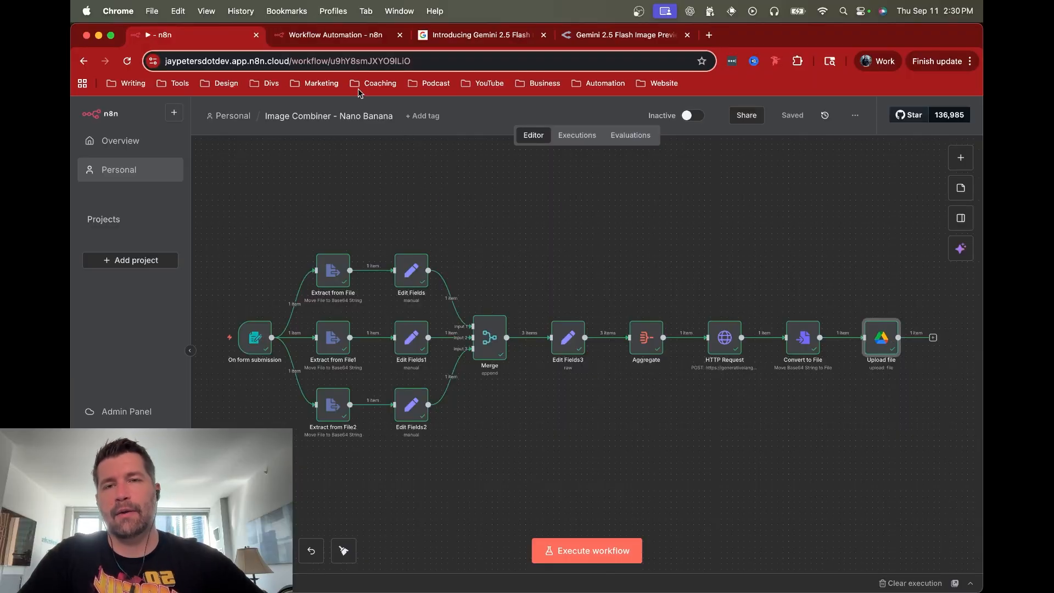
click(338, 35)
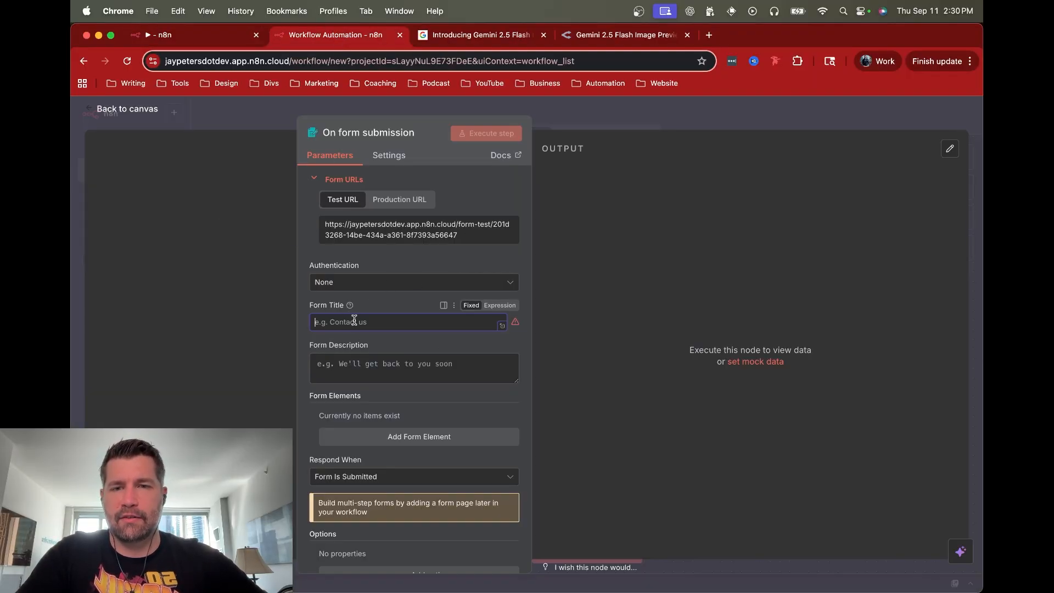
text(Image Combiner)
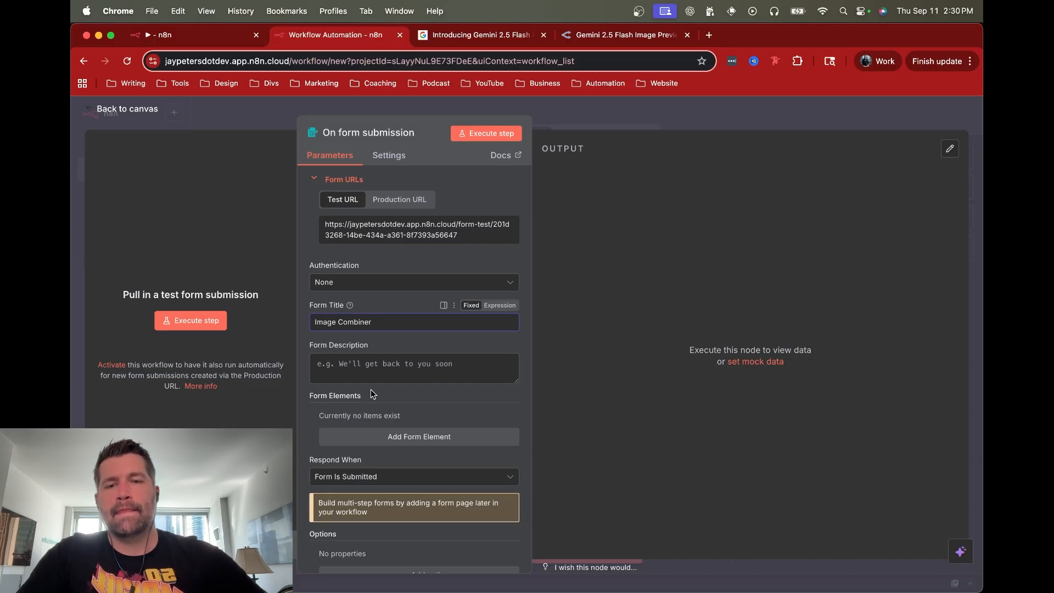
Step: Add a text form element with the field name "Instruction"
scroll(371, 389, down, 1)
click(388, 405)
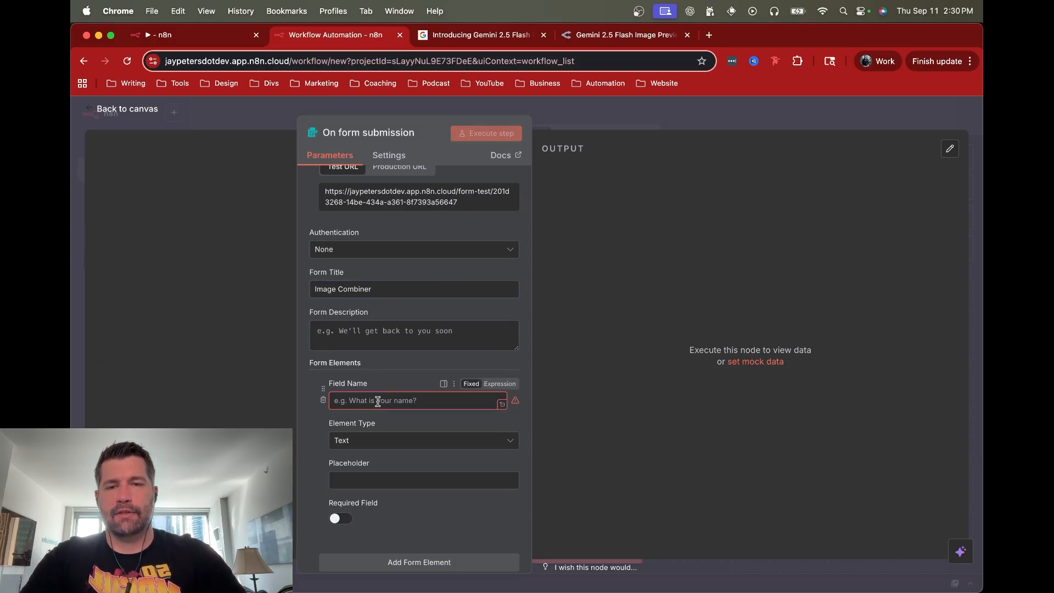
click(378, 401)
text(Instruction)
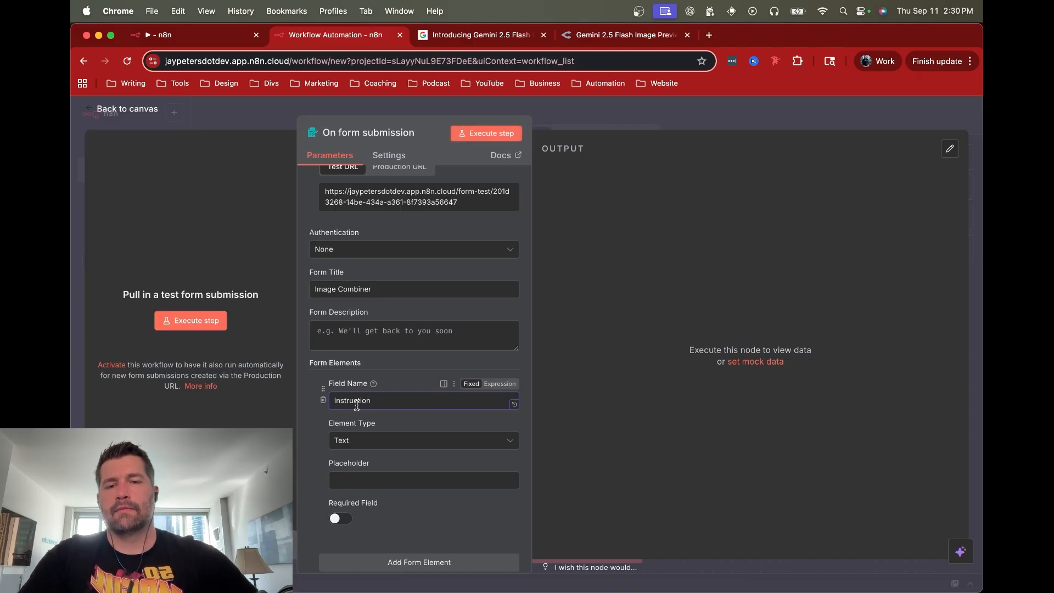
Step: Add a multiple-file form element named "Images" that accepts the file types .jpeg, .jpg, .png, .gif
scroll(356, 406, down, 5)
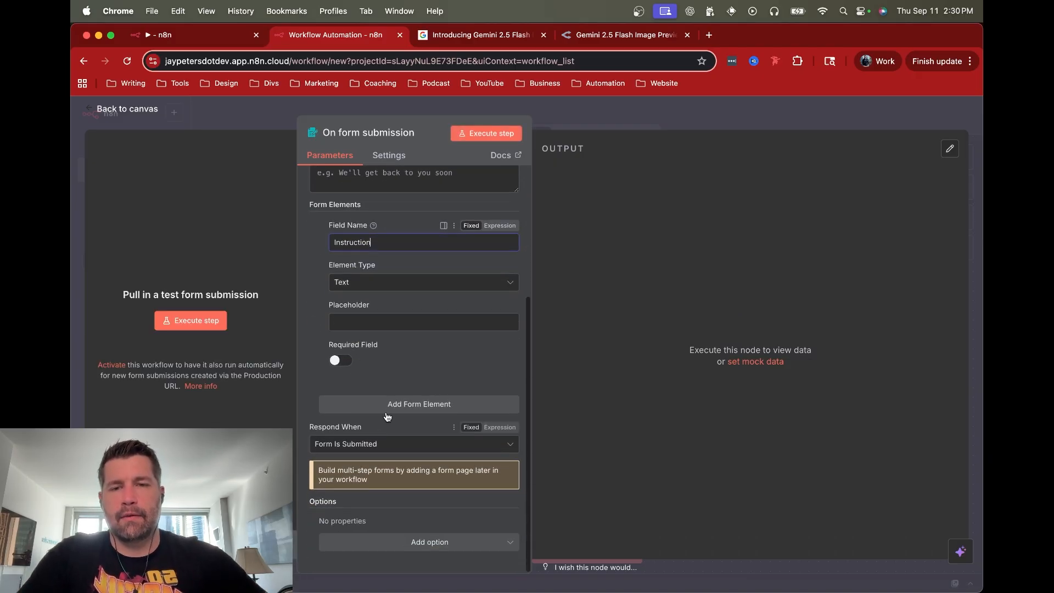
click(350, 404)
click(351, 426)
text(Ima)
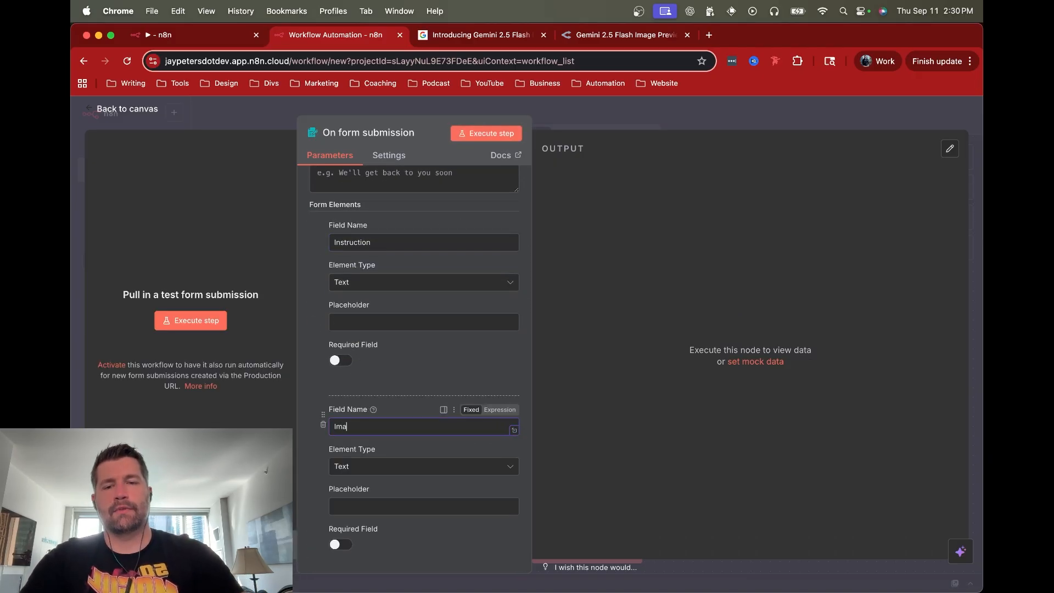
text(ges)
scroll(384, 385, down, 2)
click(379, 410)
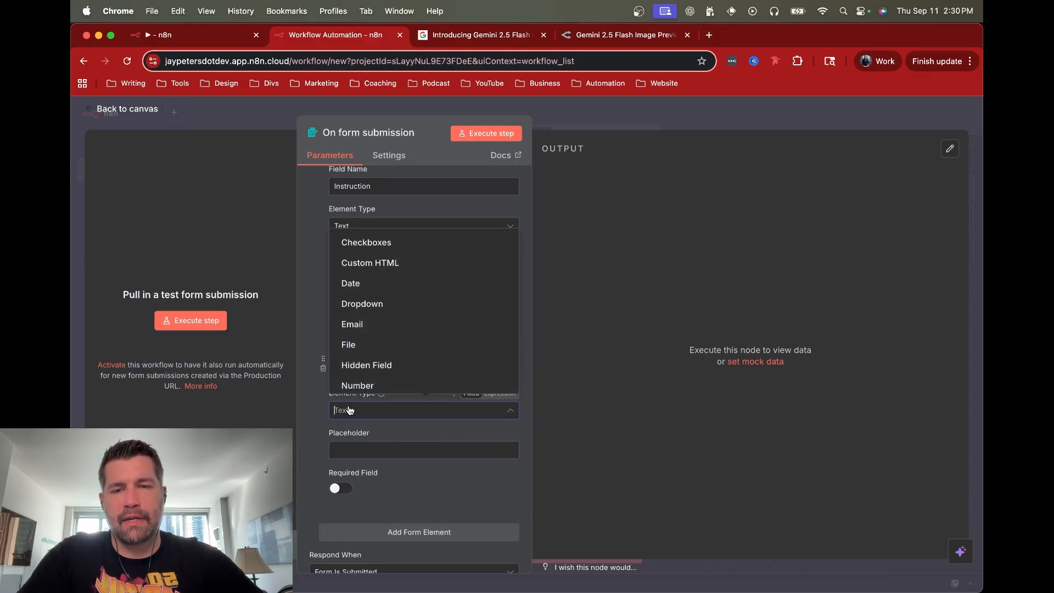
click(368, 280)
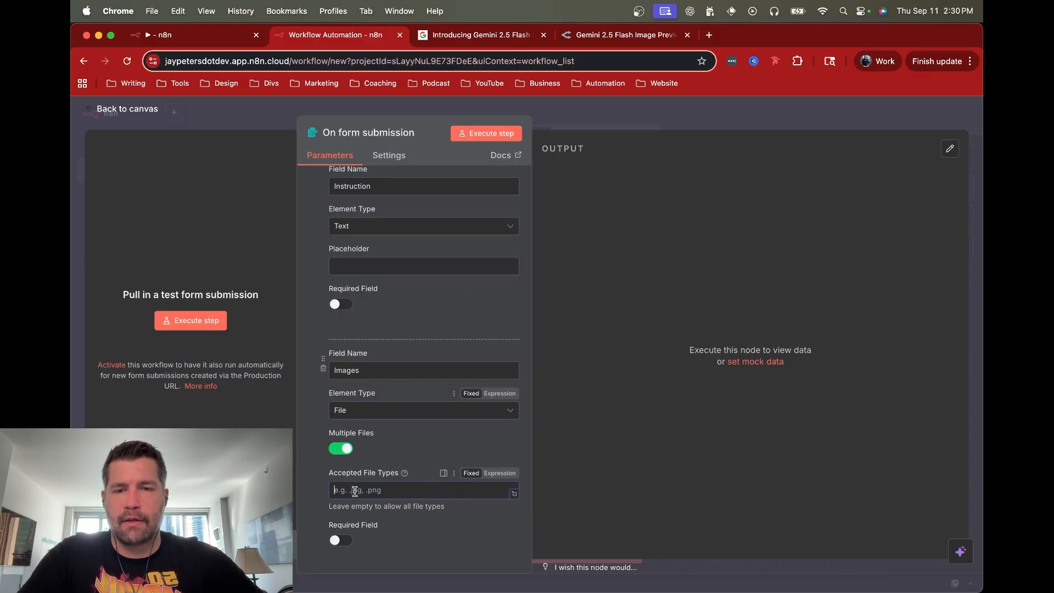
scroll(377, 484, down, 1)
text(.jpeg, .jpg, .png, .gif)
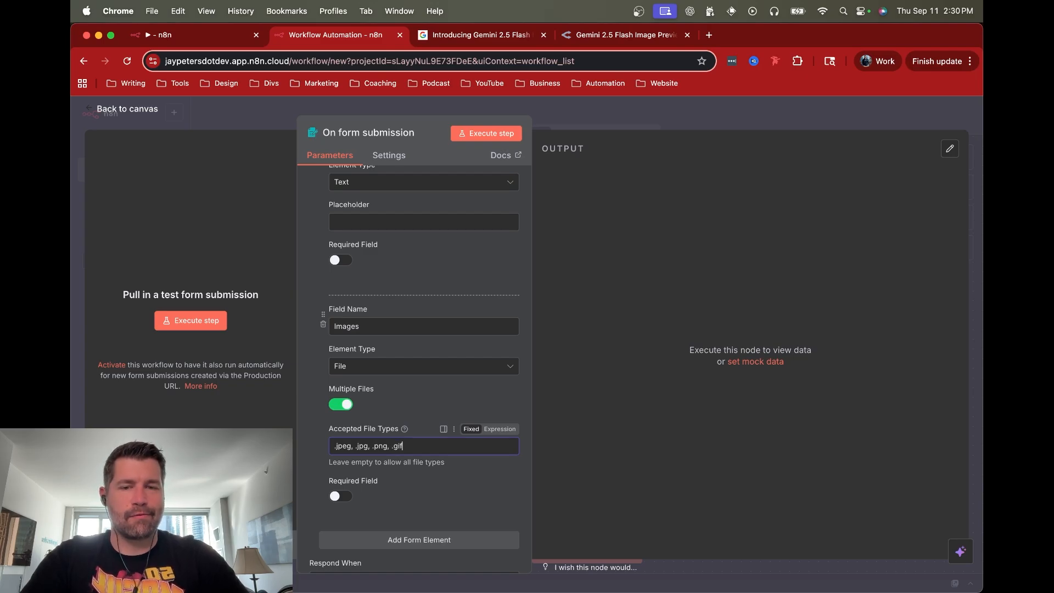
Step: Execute the form trigger and enter the instruction "please combine the hat, person and new background" in the test form
click(485, 135)
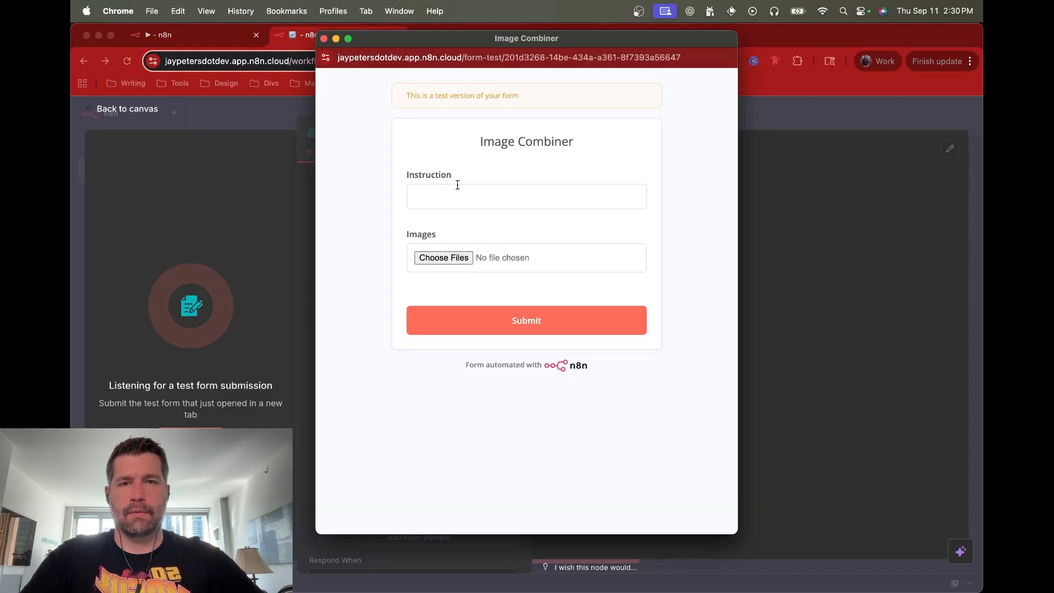
click(457, 187)
text(please combine t)
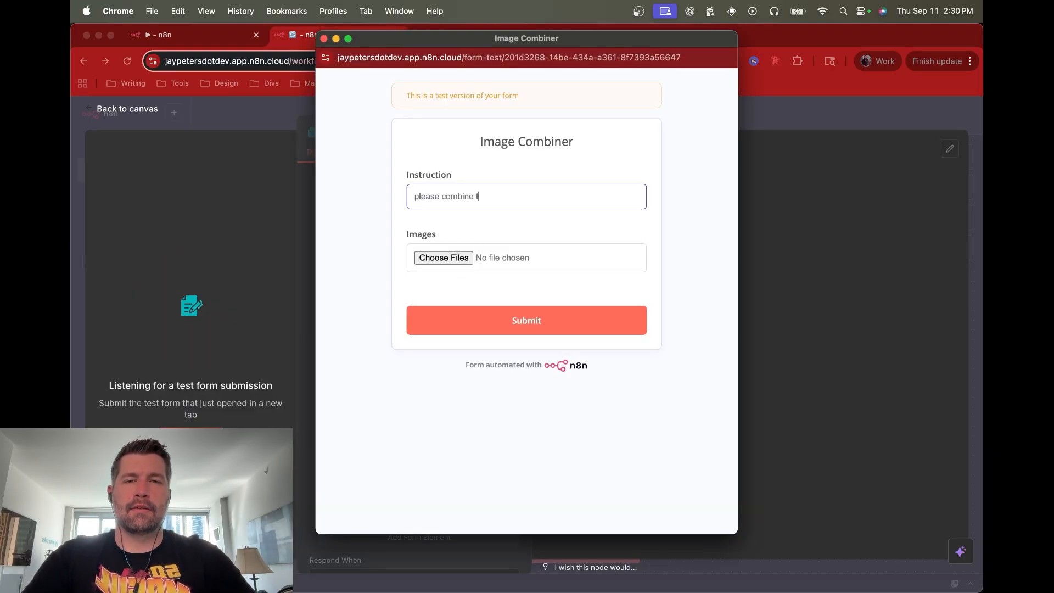
text(he hat, )
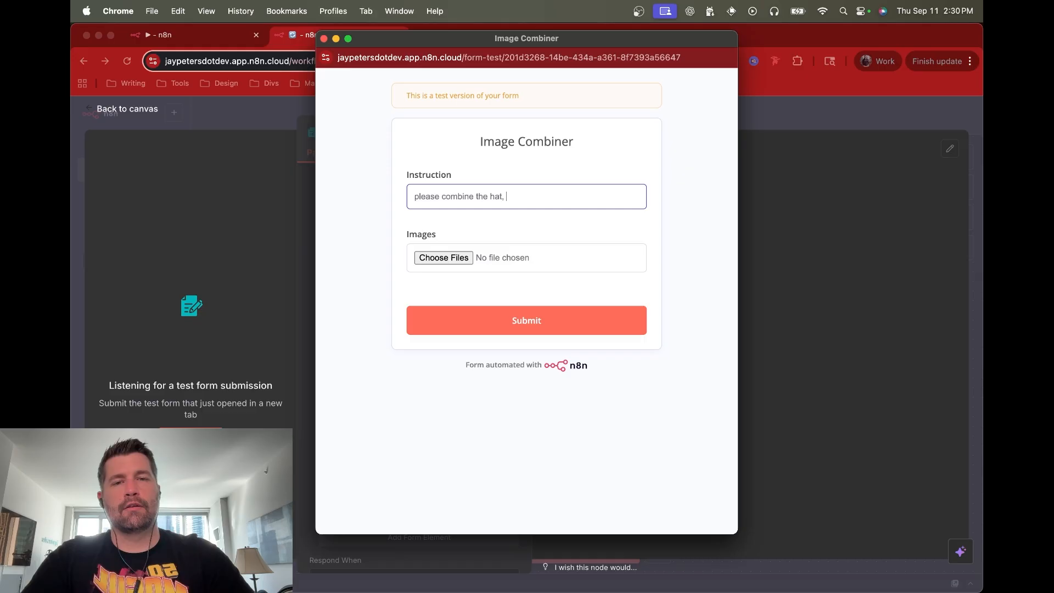
text(person and)
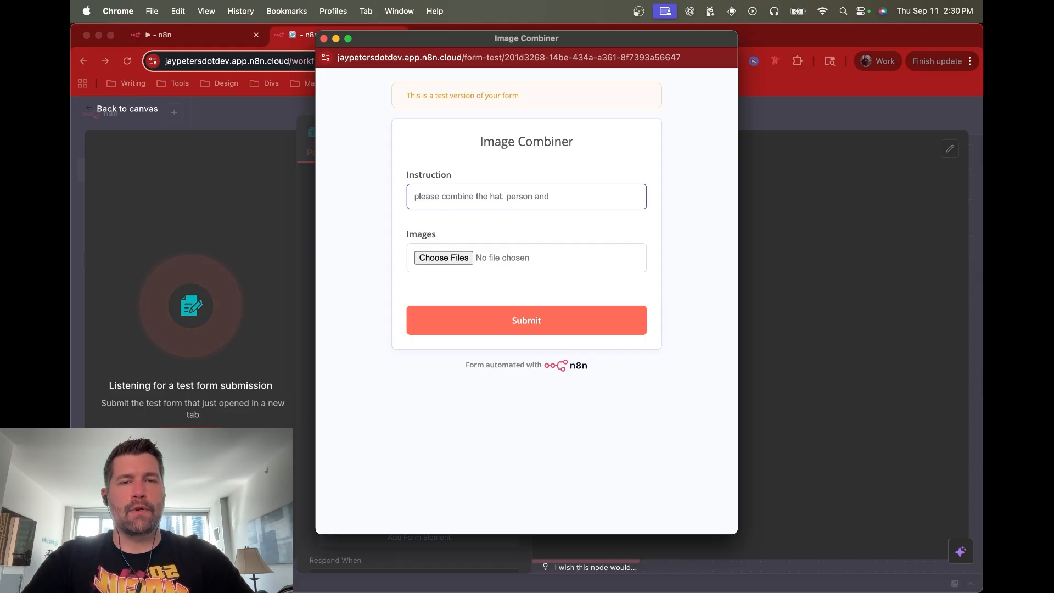
text( new background)
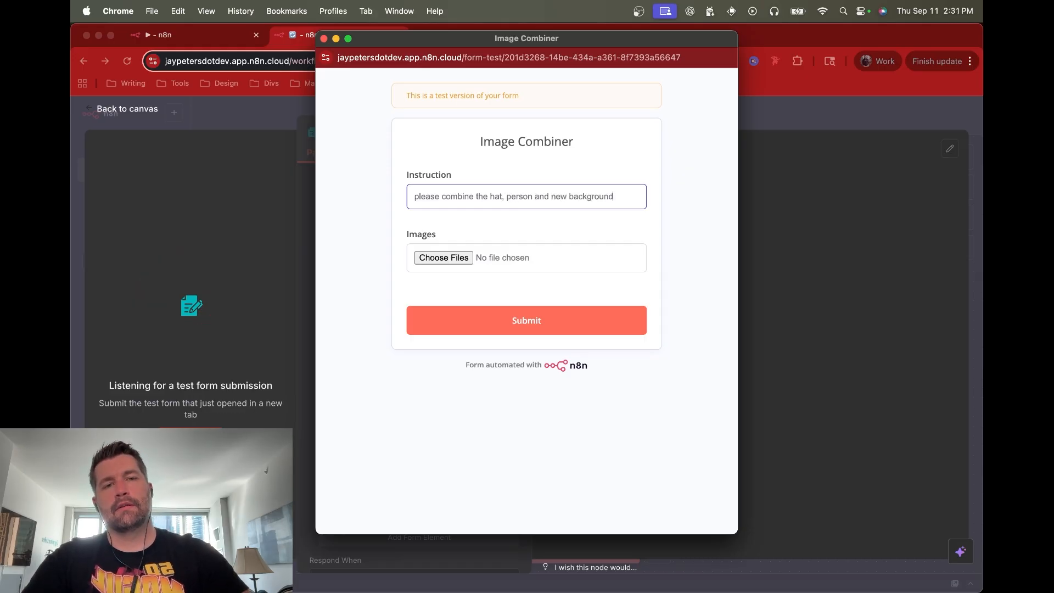
Step: Attach 512x512.png, profile-square.jpg and beach-example.jpeg to the test form, submit it and return to the workflow canvas
click(443, 257)
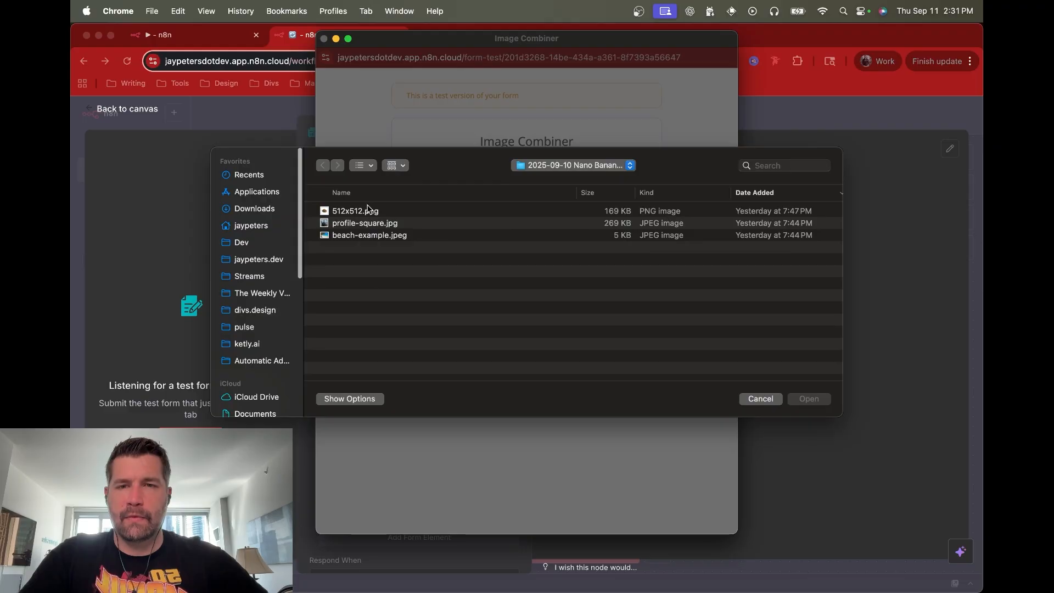
click(366, 212)
shift+click(365, 236)
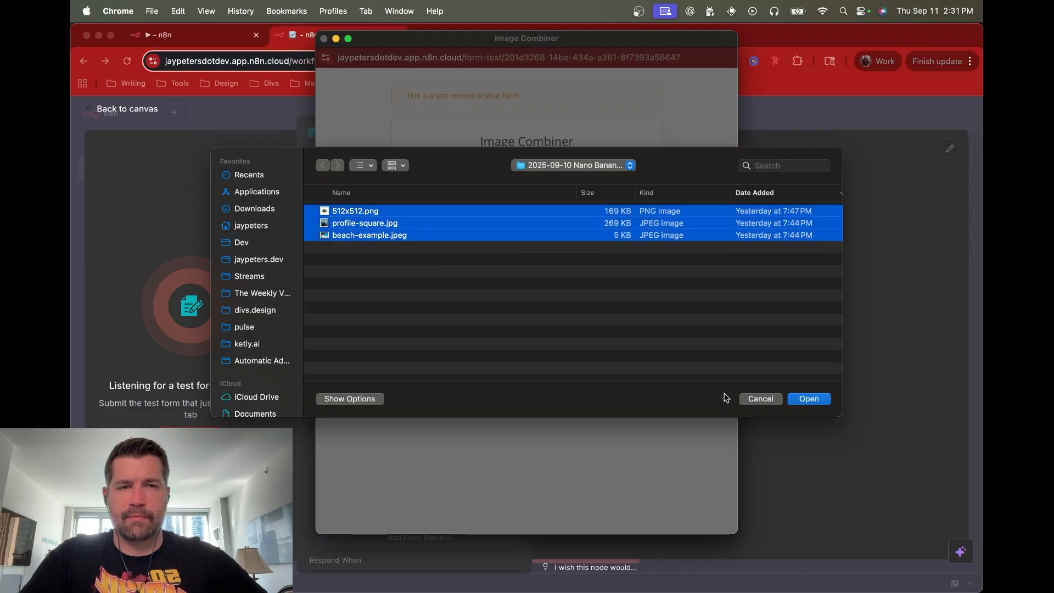
click(809, 399)
click(525, 320)
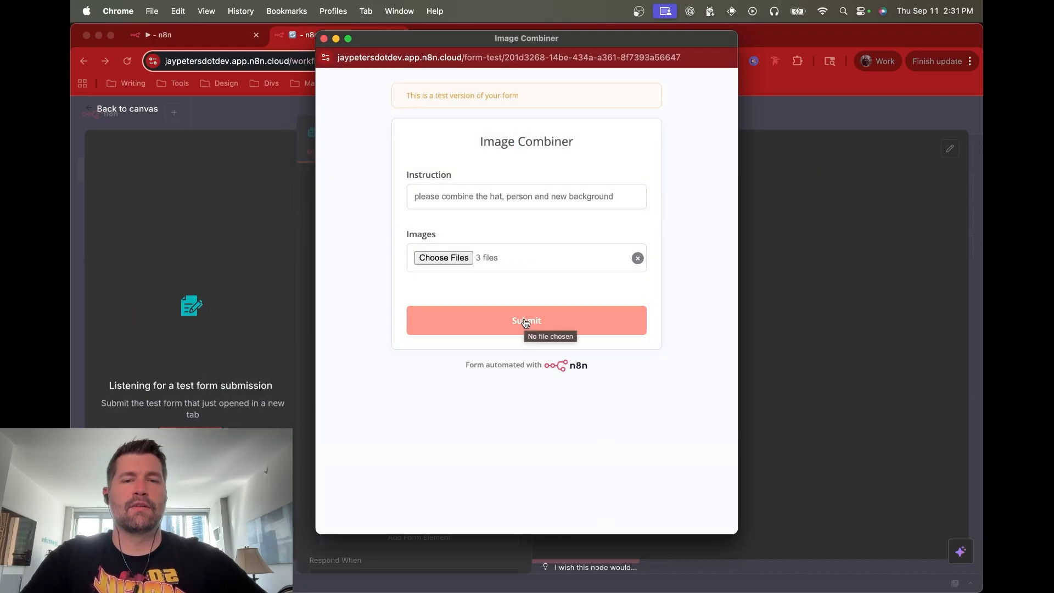
click(753, 167)
click(725, 114)
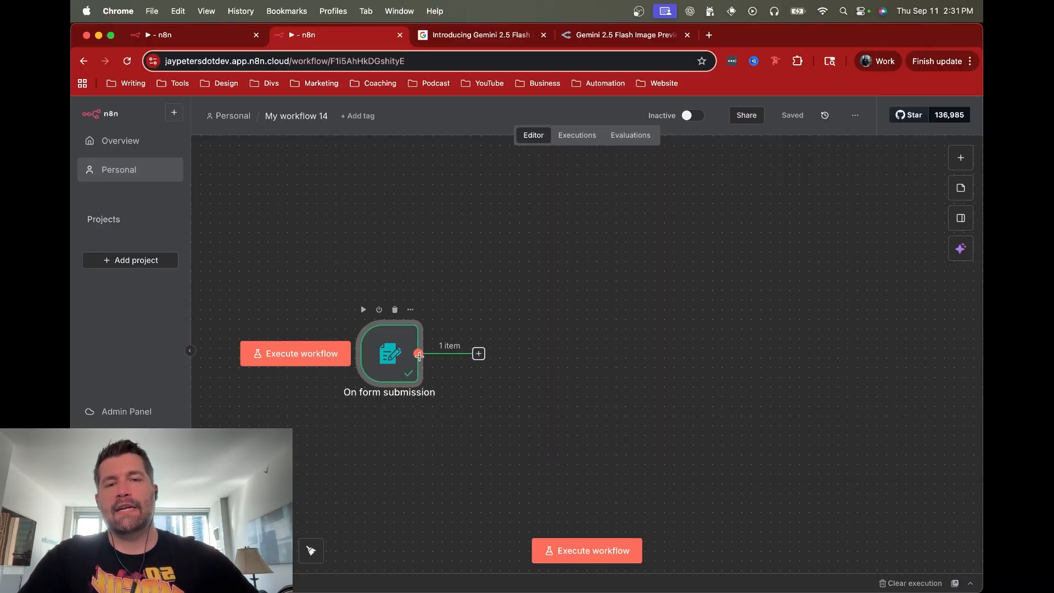
Step: Search for base64 and add an Extract from File node with the Move file to base64 string action after the form trigger
click(479, 354)
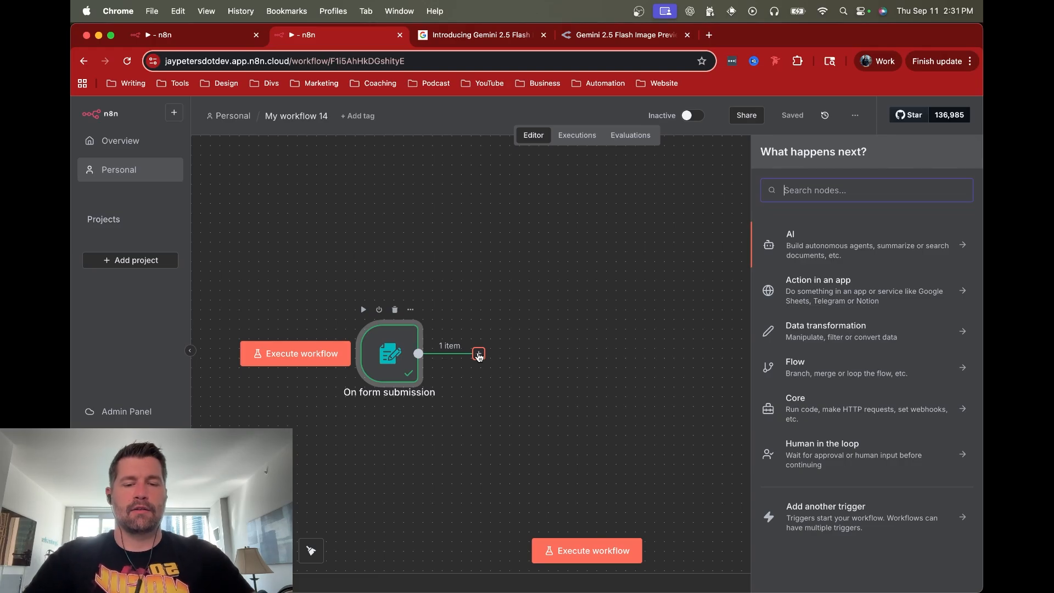
text(base634)
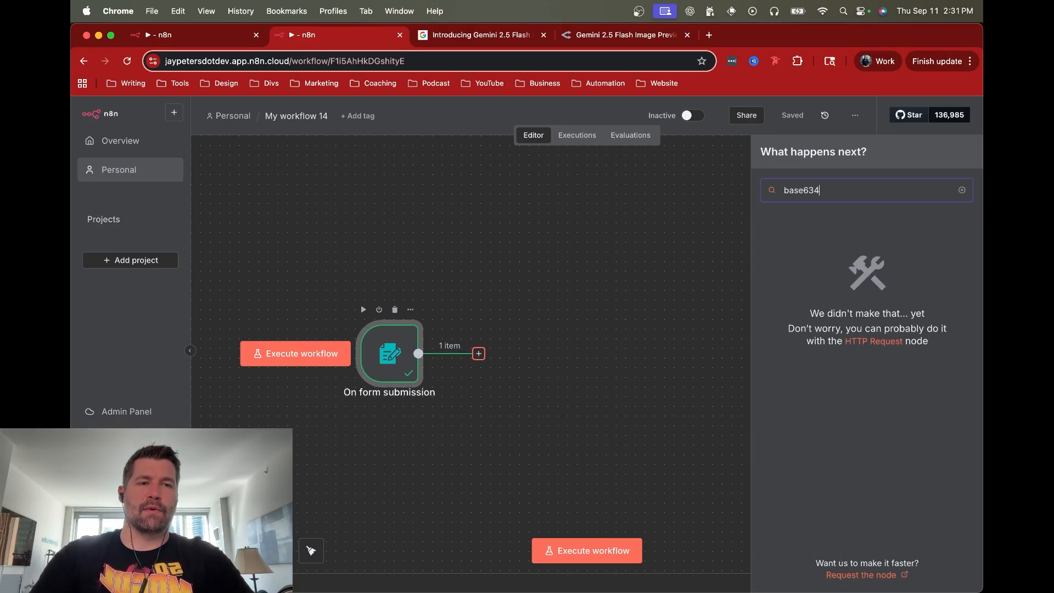
key(BackSpace)
key(BackSpace)
key(BackSpace)
text(6)
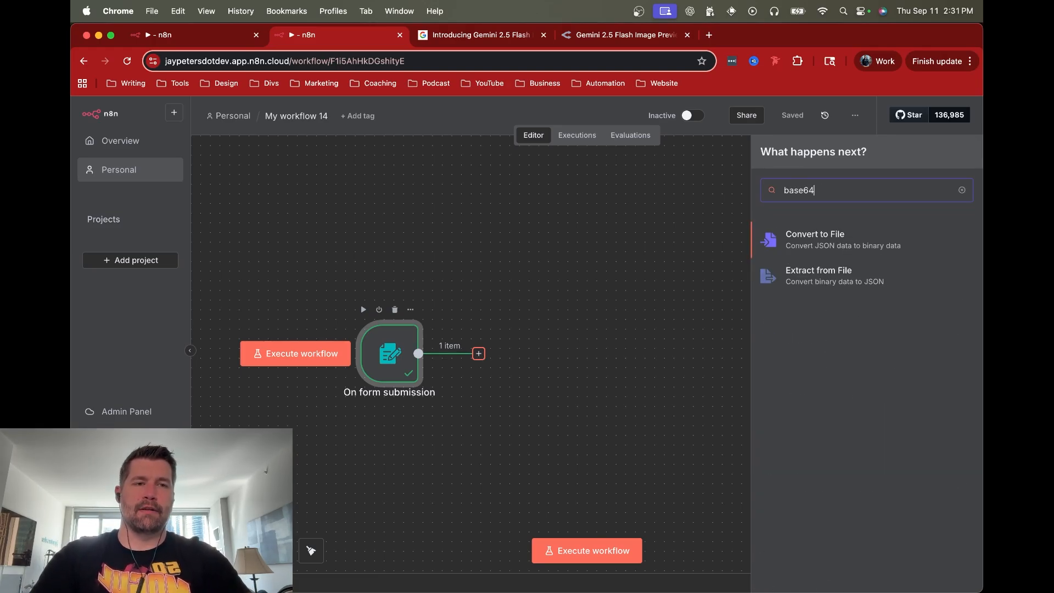
click(818, 280)
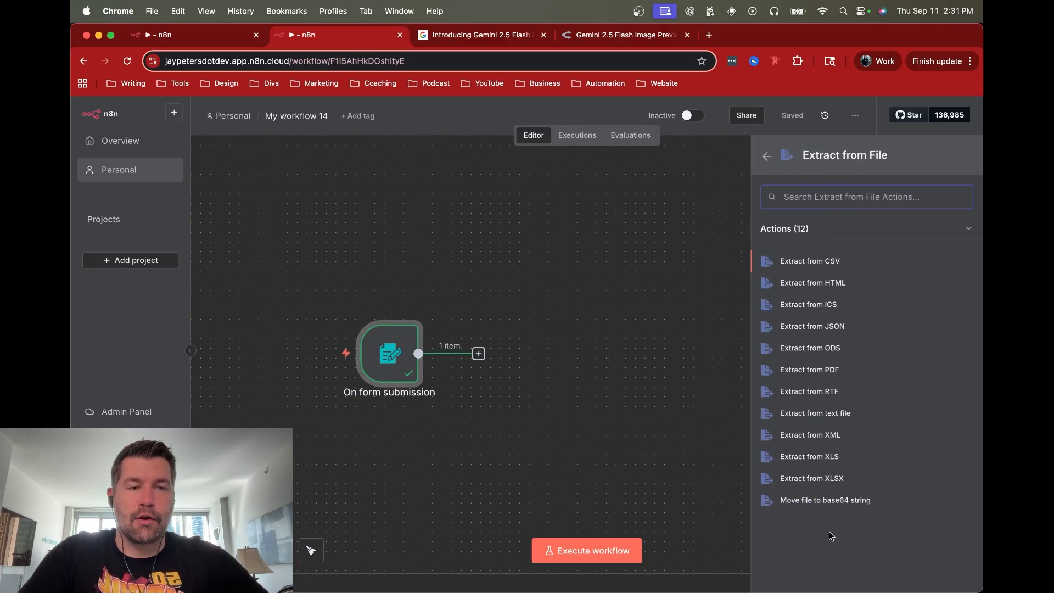
click(822, 501)
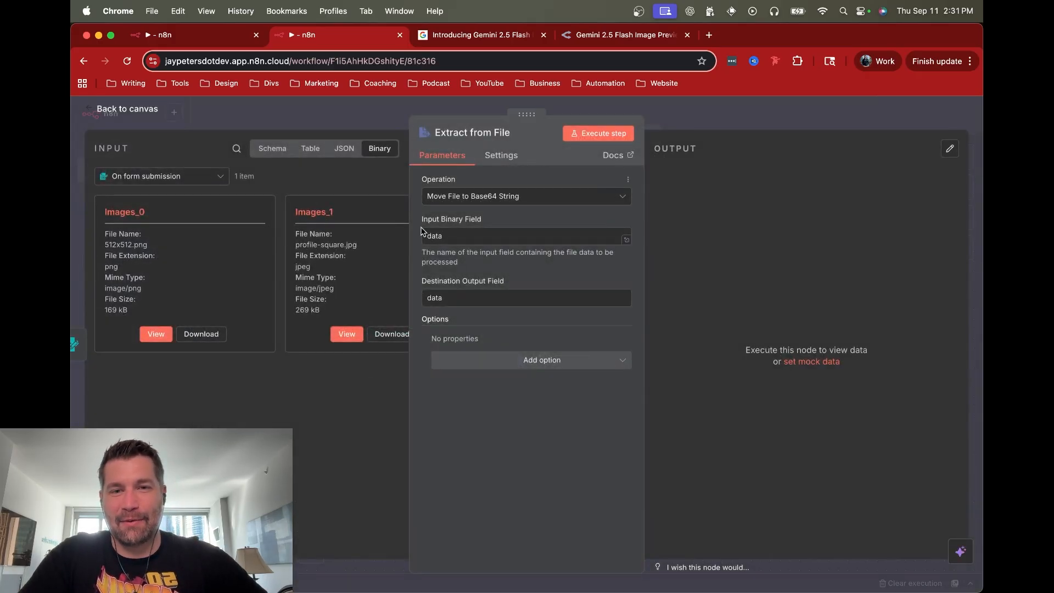
Step: Set the Extract from File node's input binary field to Images_0 and add the Keep Source option with JSON
double_click(441, 236)
click(478, 236)
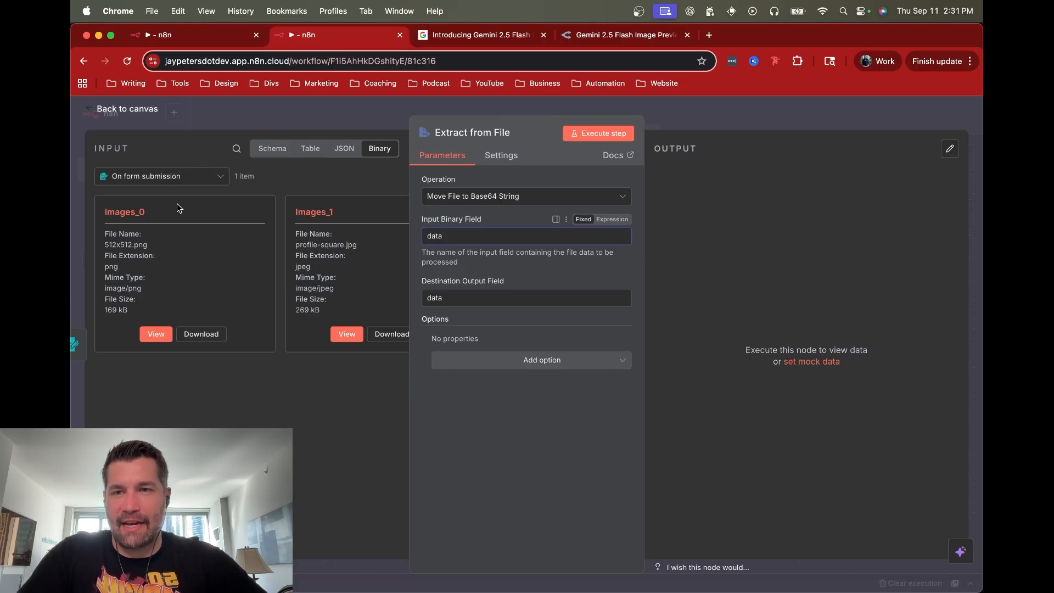
double_click(129, 210)
key(super+c)
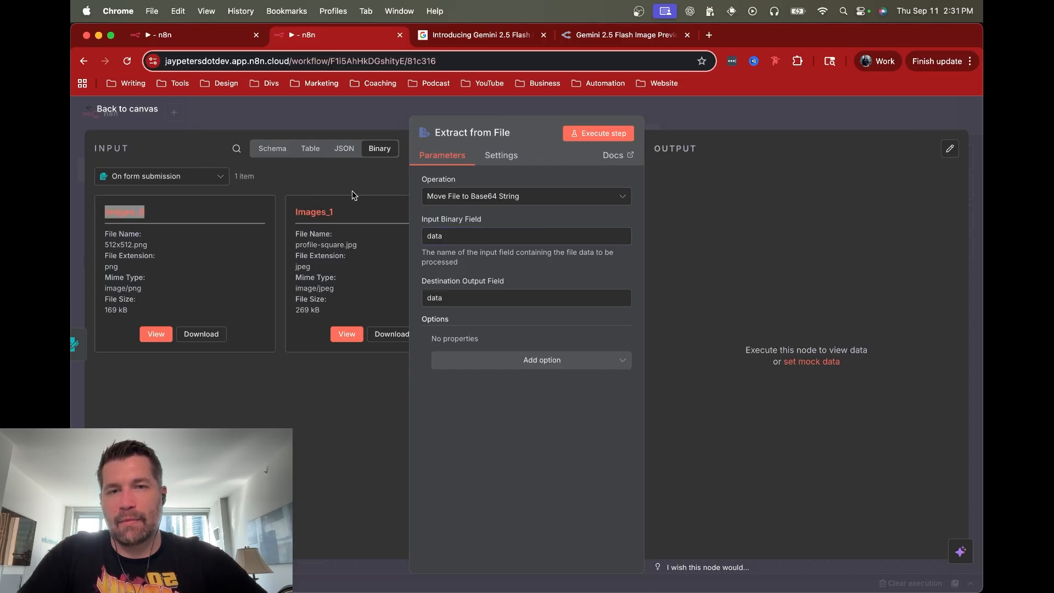
double_click(434, 236)
key(super+v)
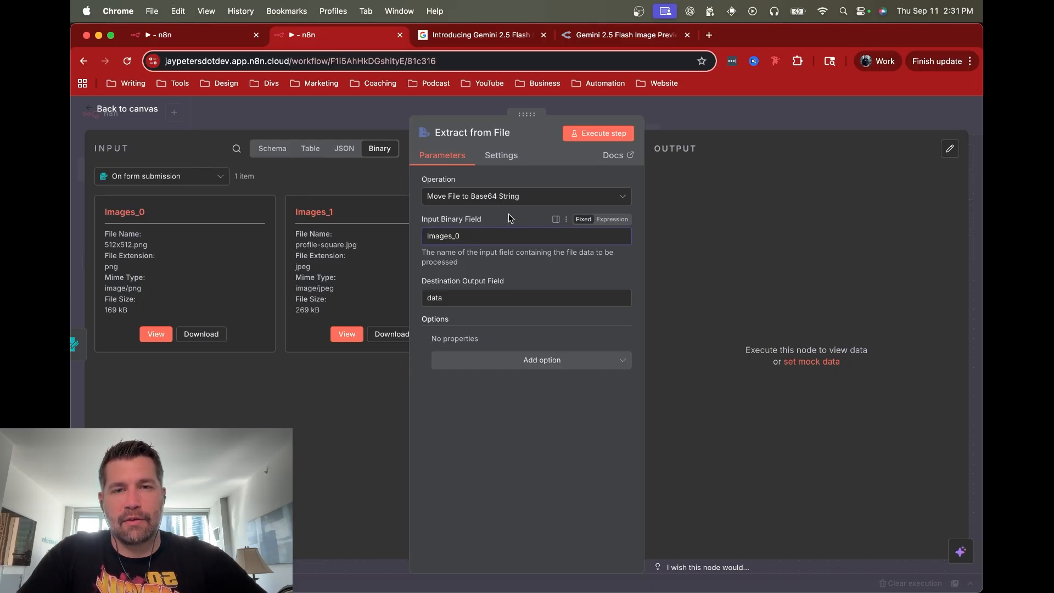
click(473, 361)
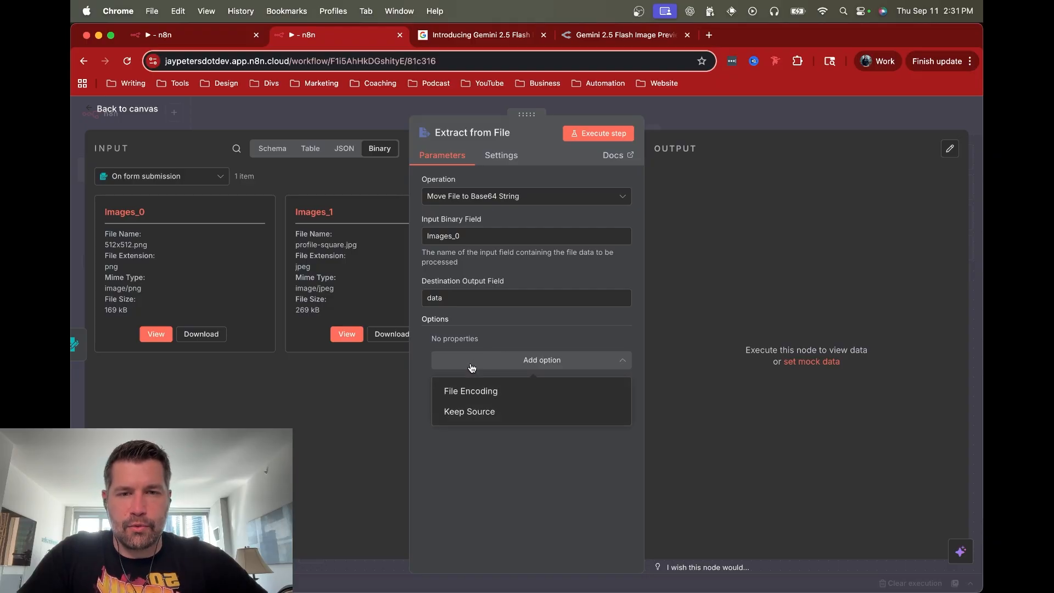
click(471, 412)
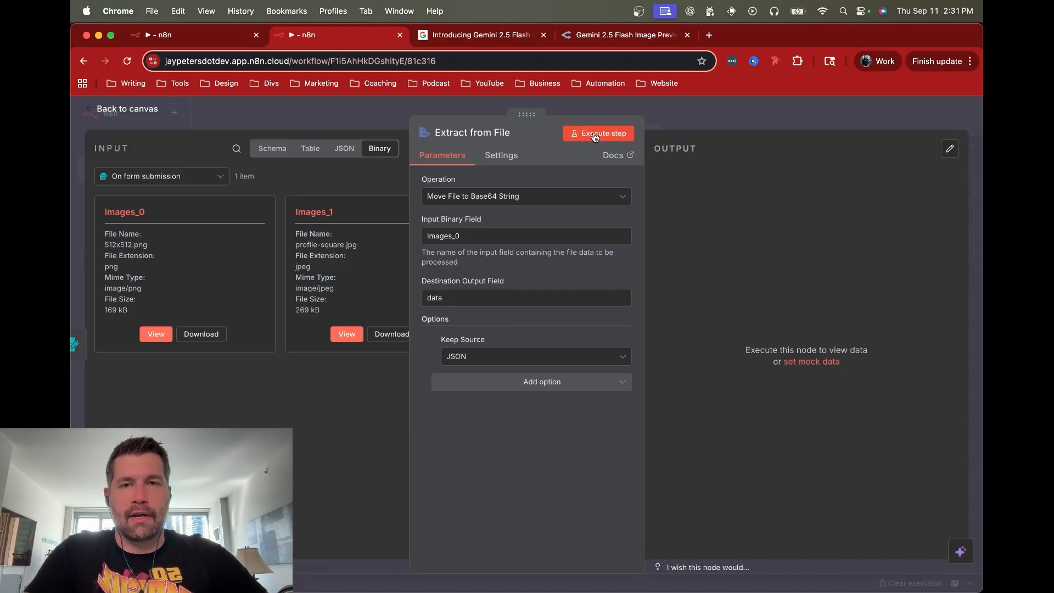
Step: Remove the Keep Source option from the Extract from File node, execute the node and check its base64 output in schema view
click(273, 149)
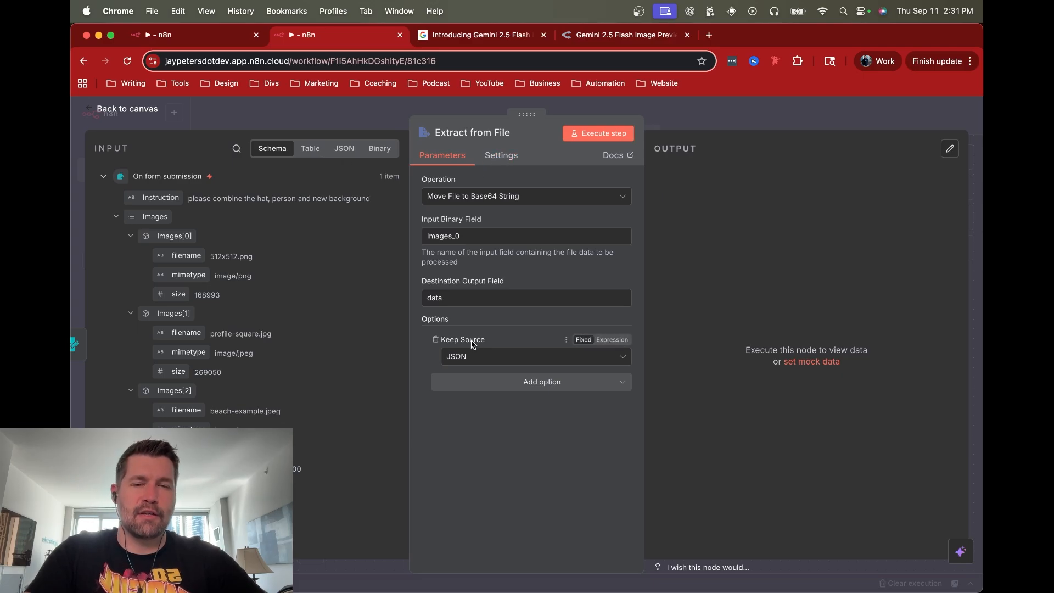
click(438, 340)
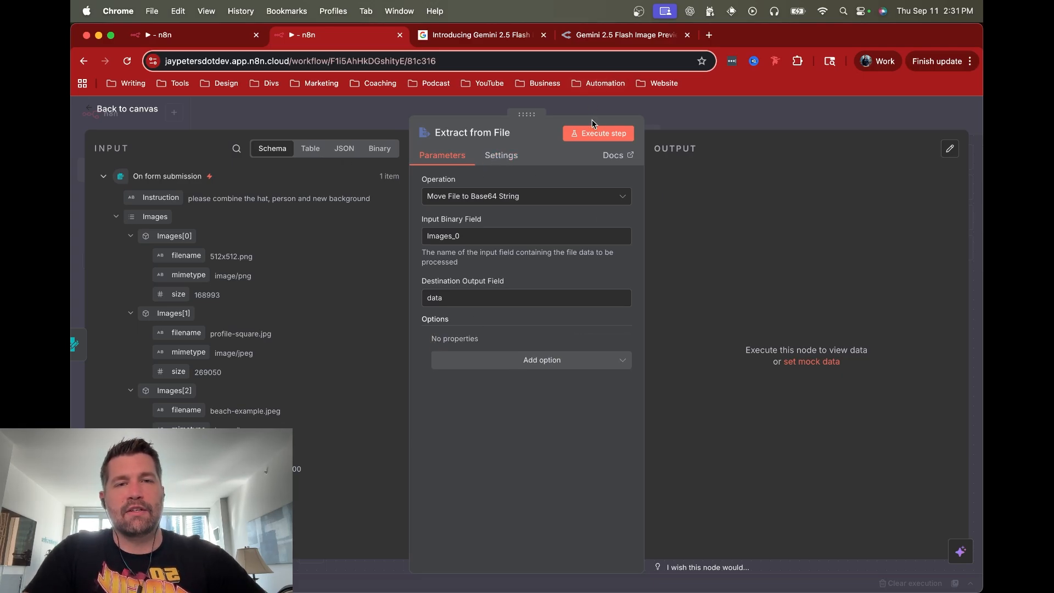
click(595, 134)
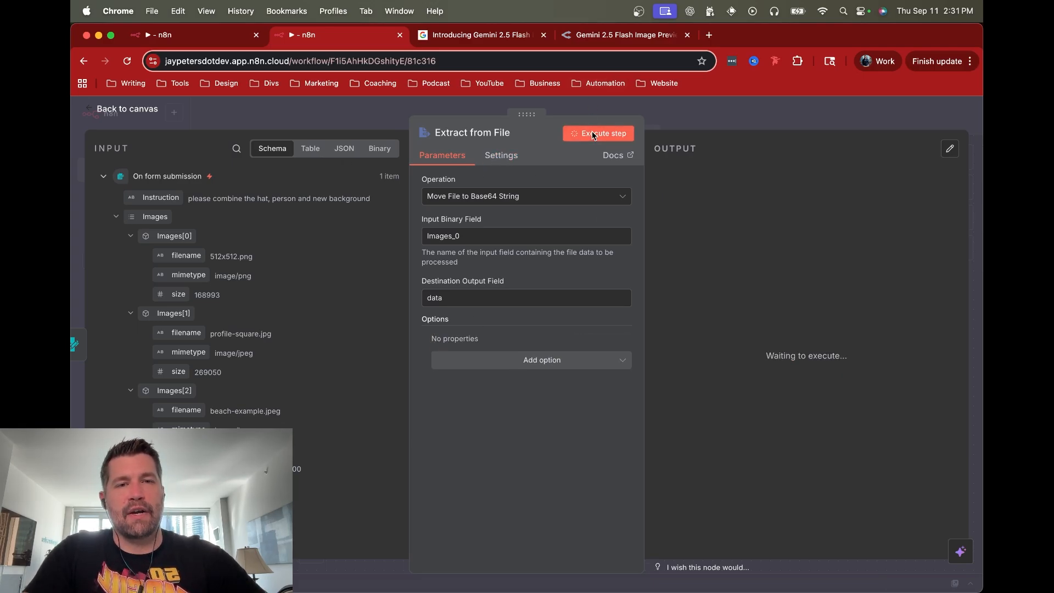
click(714, 117)
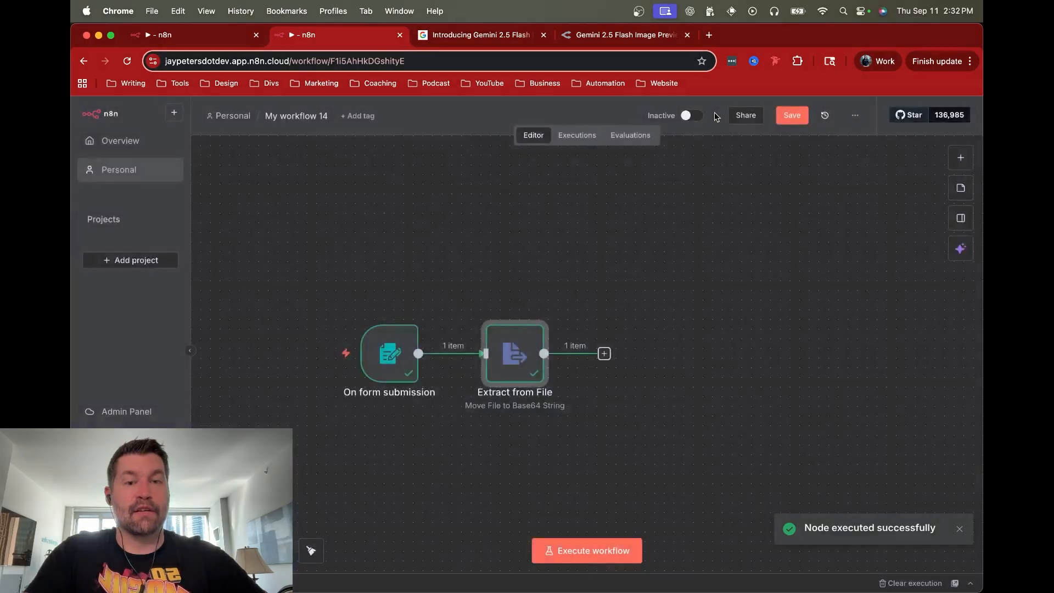
double_click(511, 366)
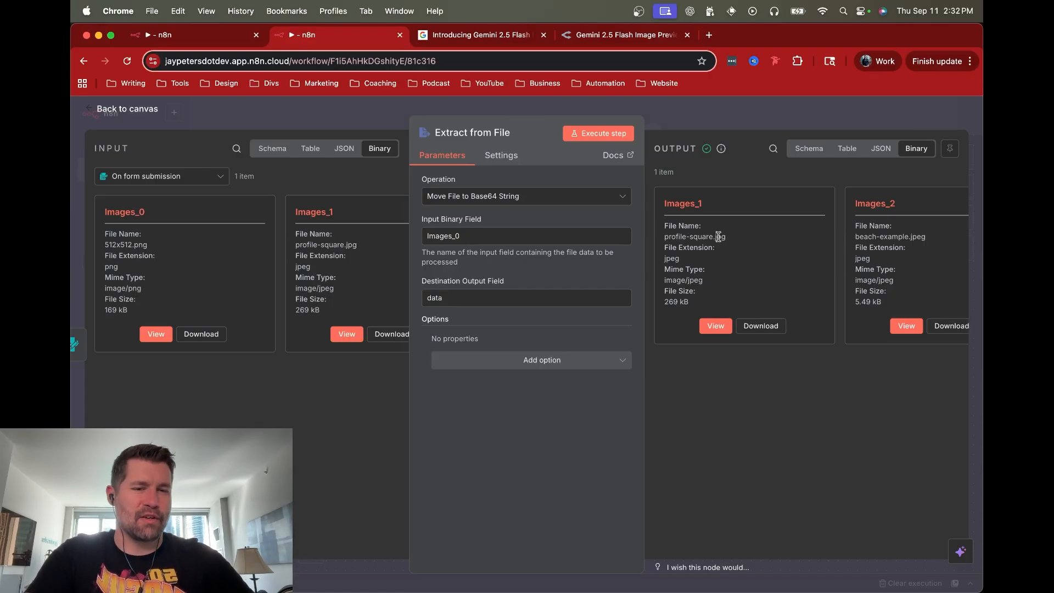
click(802, 148)
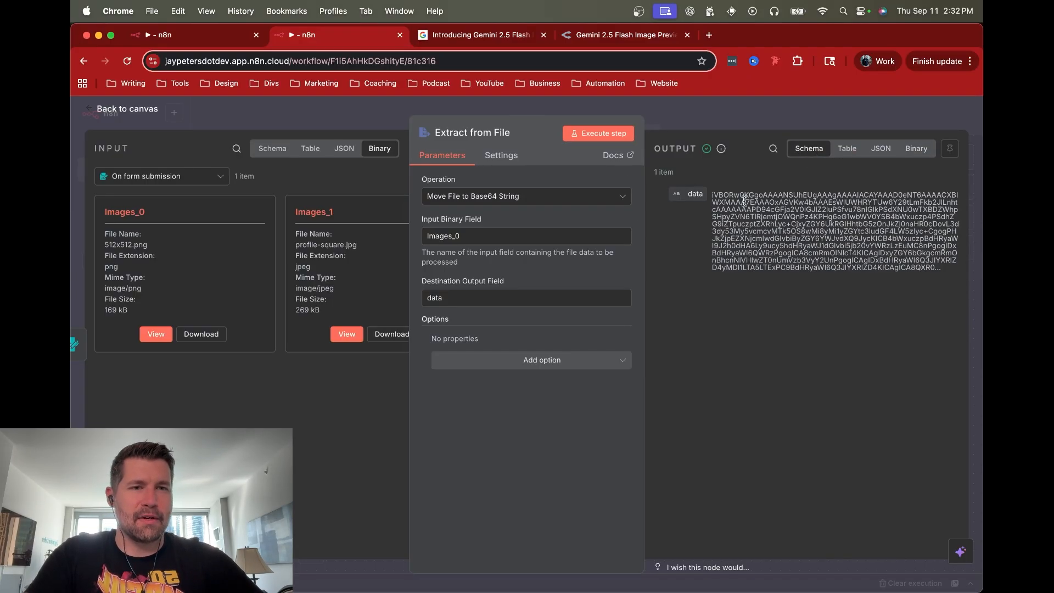
click(749, 120)
Step: Move the Extract from File node up, duplicate it, place the copy beneath it and connect the form trigger to the copy
drag(514, 366, 512, 268)
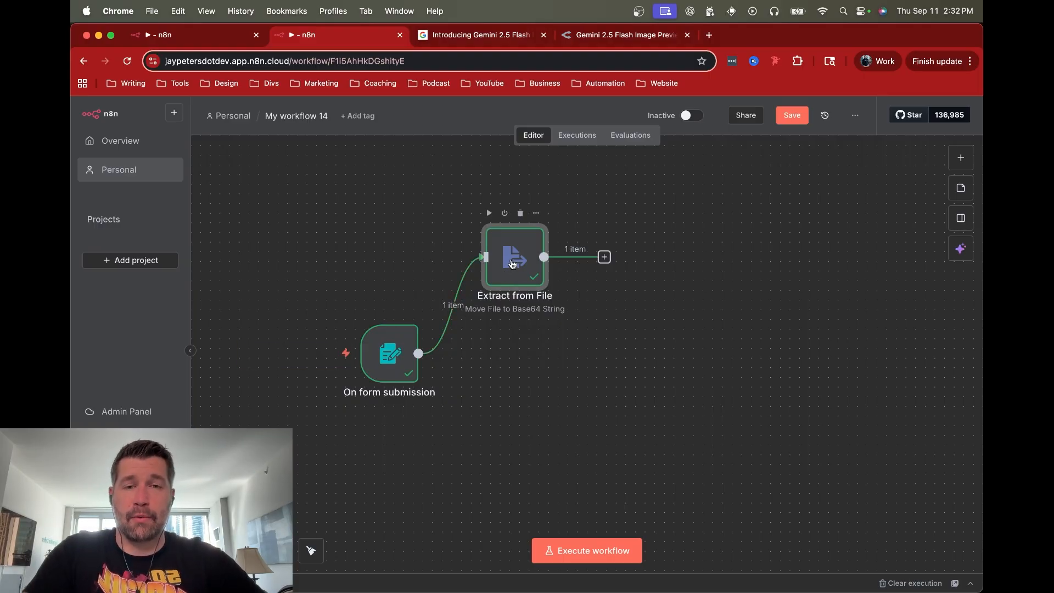
key(super+c)
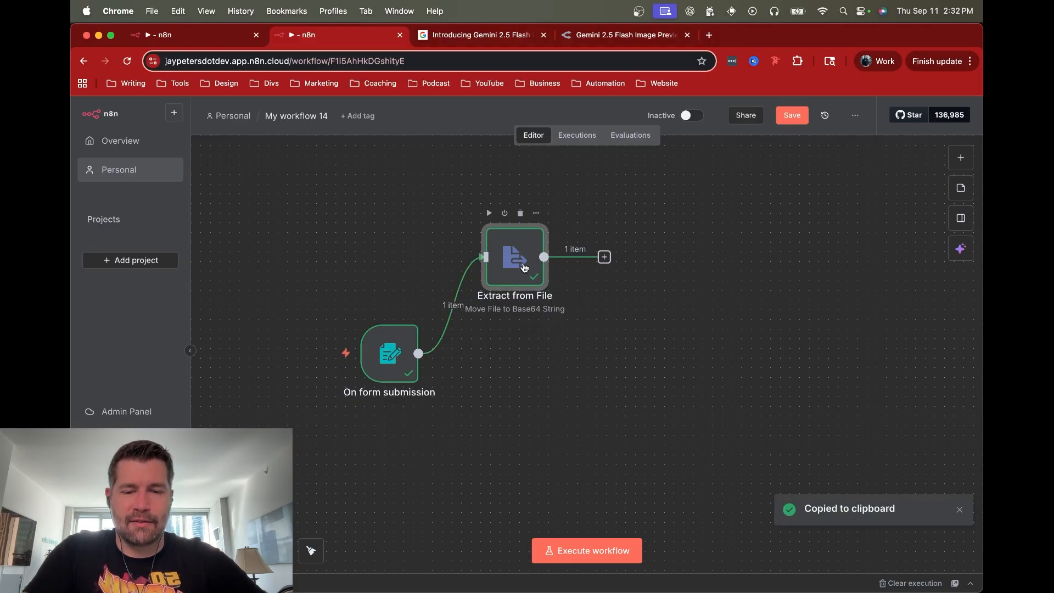
key(super+v)
drag(605, 347, 529, 359)
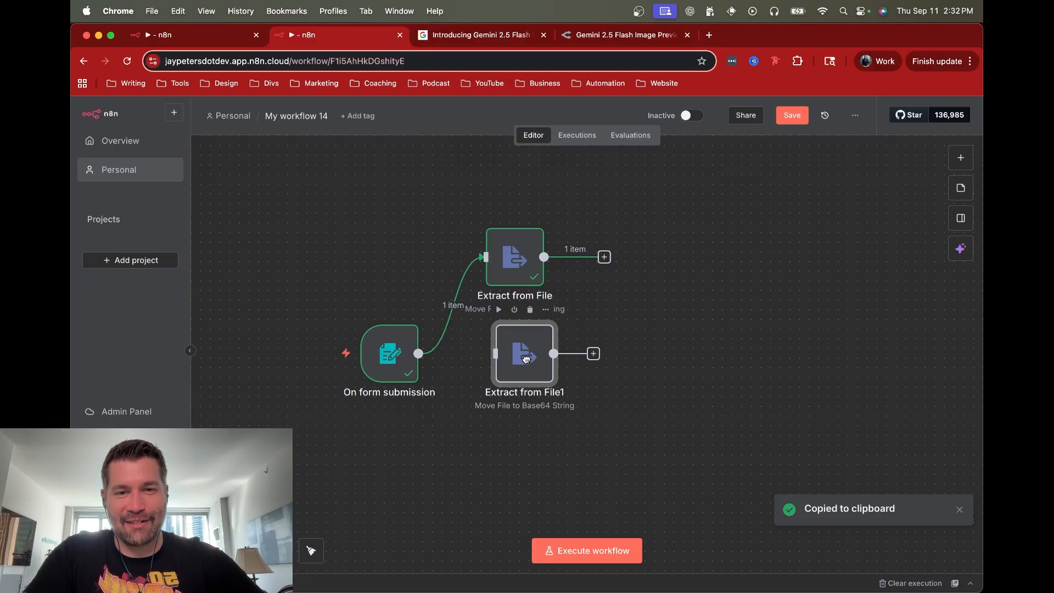
drag(419, 355, 505, 359)
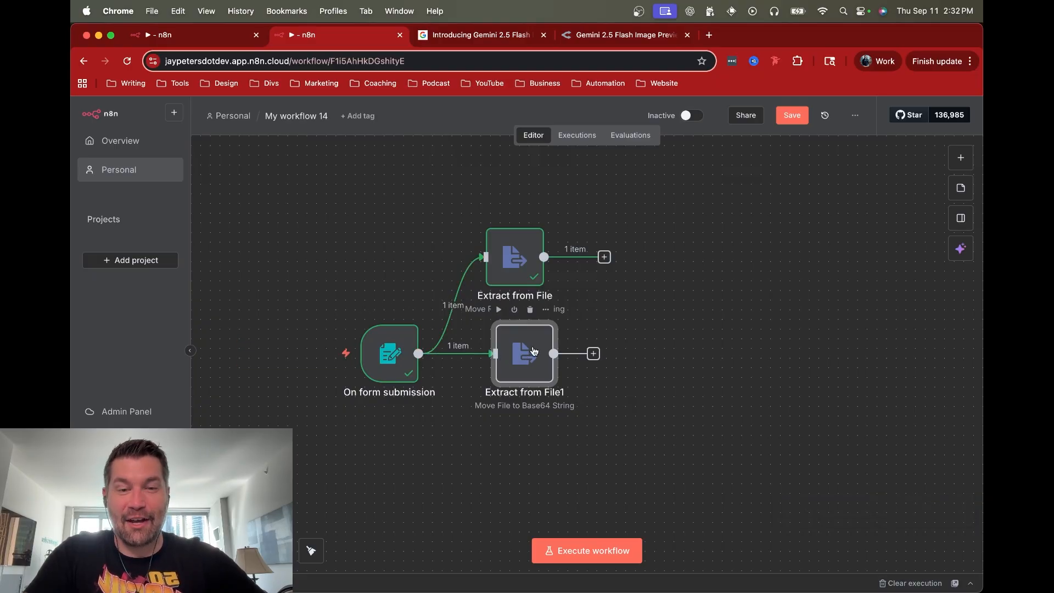
Step: Set the Extract from File1 node's input binary field to Images_1 and execute it
double_click(526, 352)
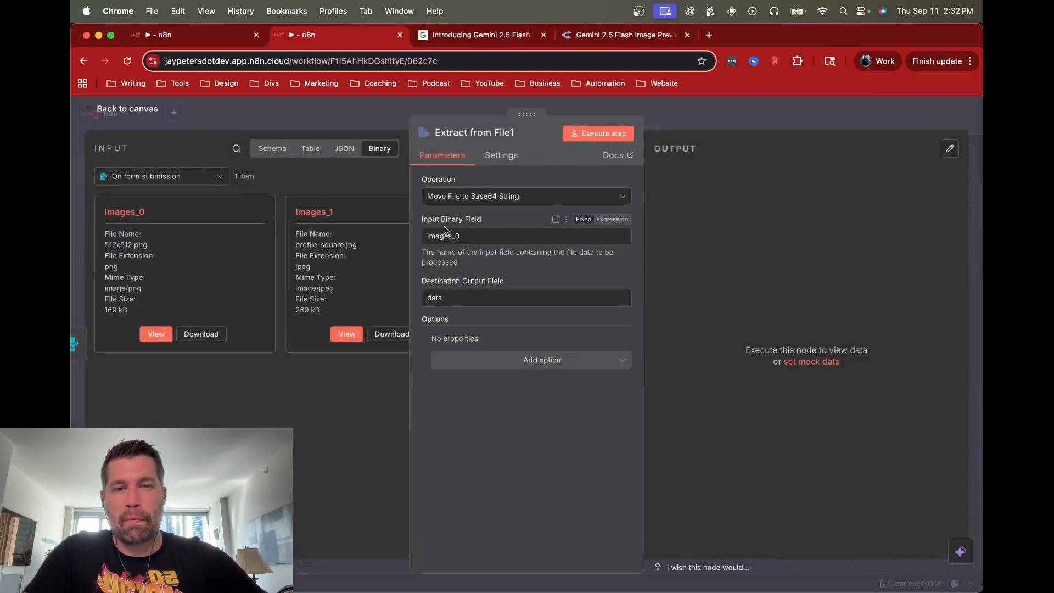
click(323, 206)
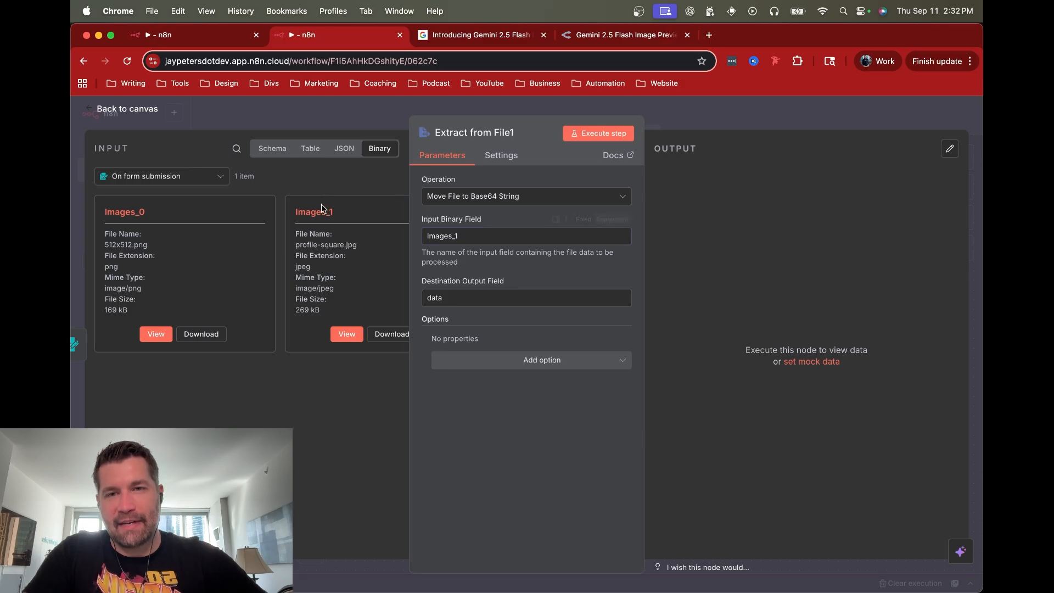
click(598, 133)
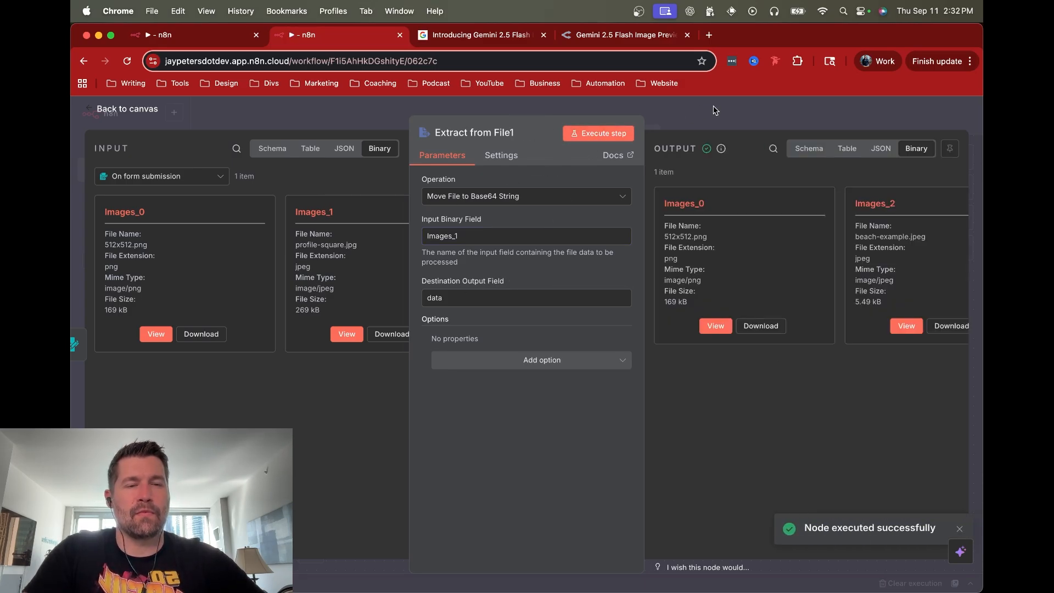
key(Escape)
Step: Add another copy of the Extract from File node below Extract from File1 and connect the form trigger to it
key(super+d)
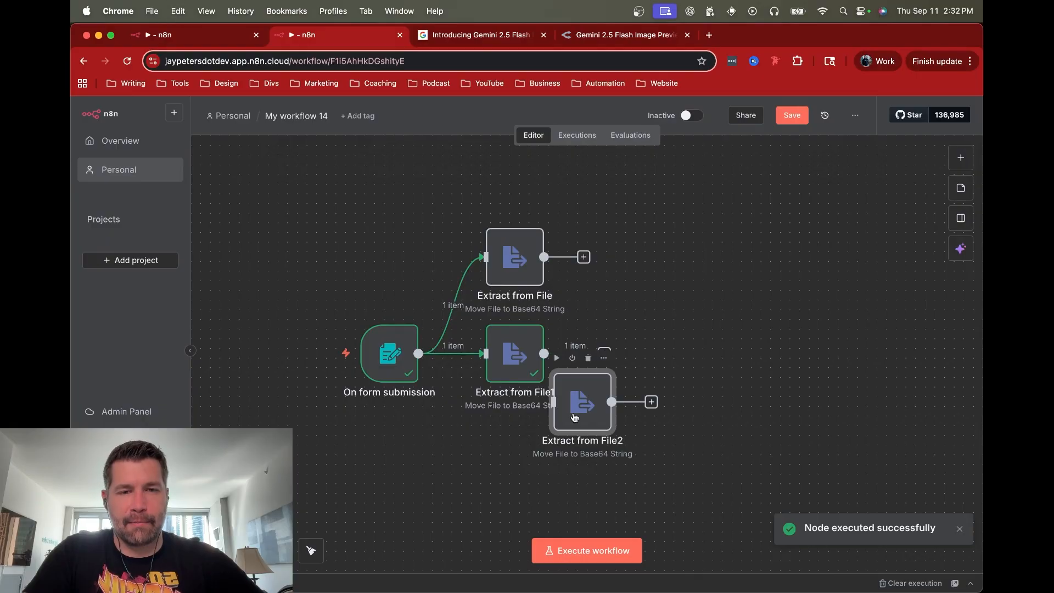
drag(575, 418, 510, 469)
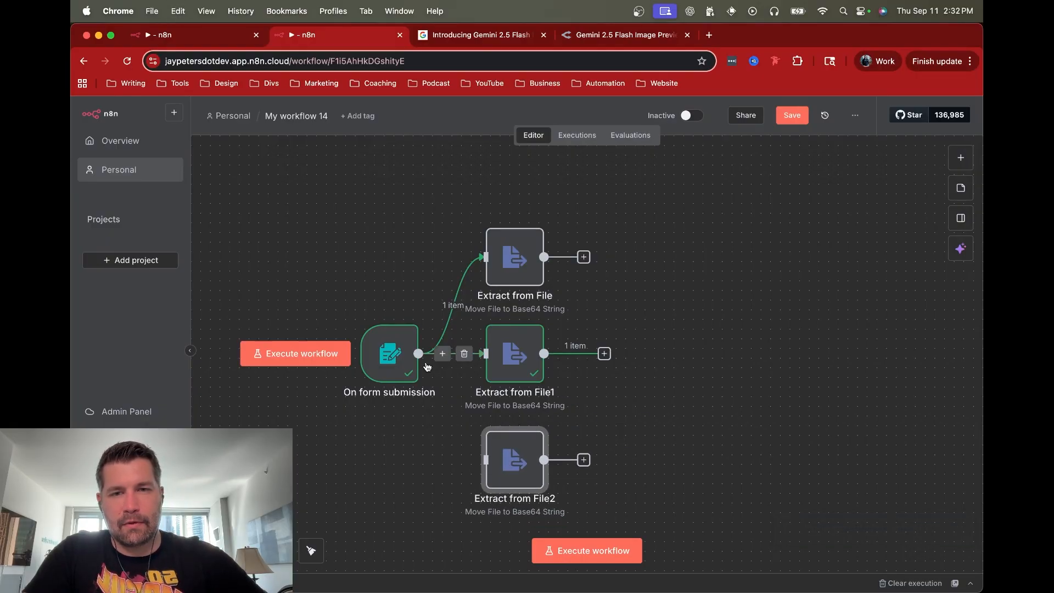
drag(418, 354, 485, 460)
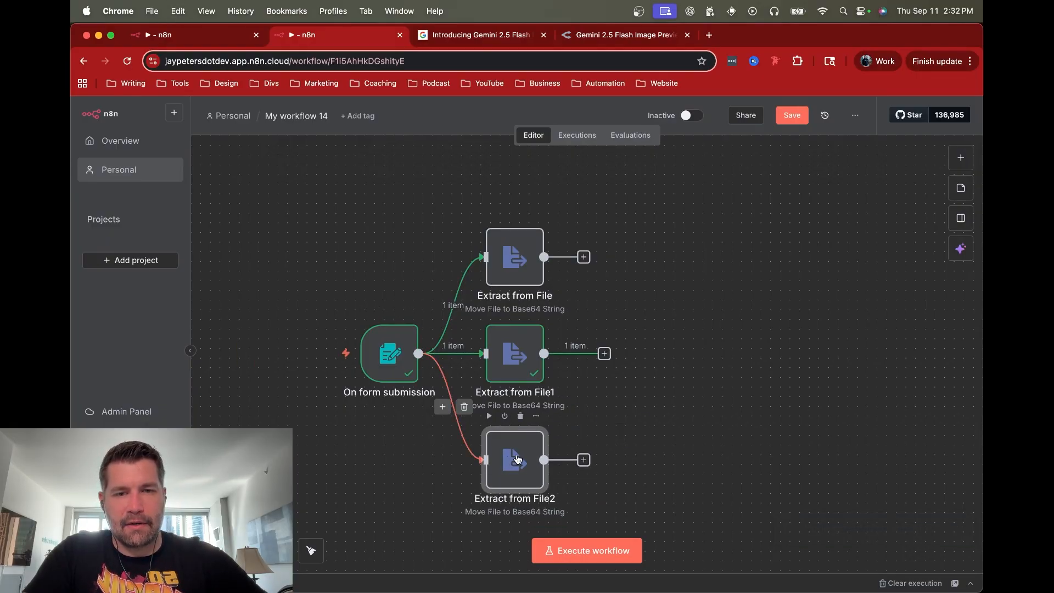
Step: Set the Extract from File2 node's input binary field to Images_2, execute it and return to the canvas
double_click(516, 460)
click(464, 234)
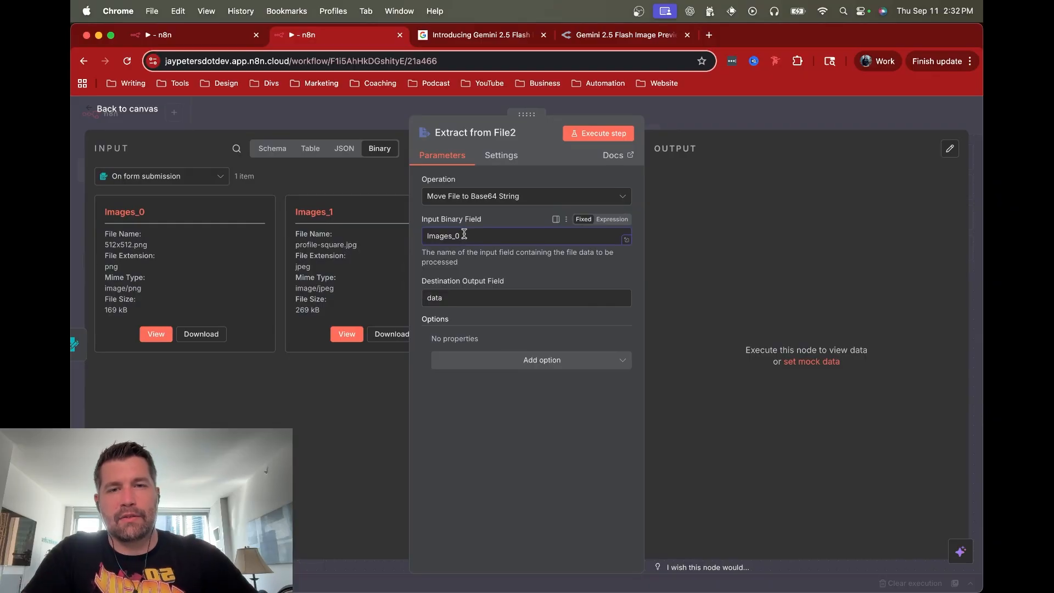
click(593, 133)
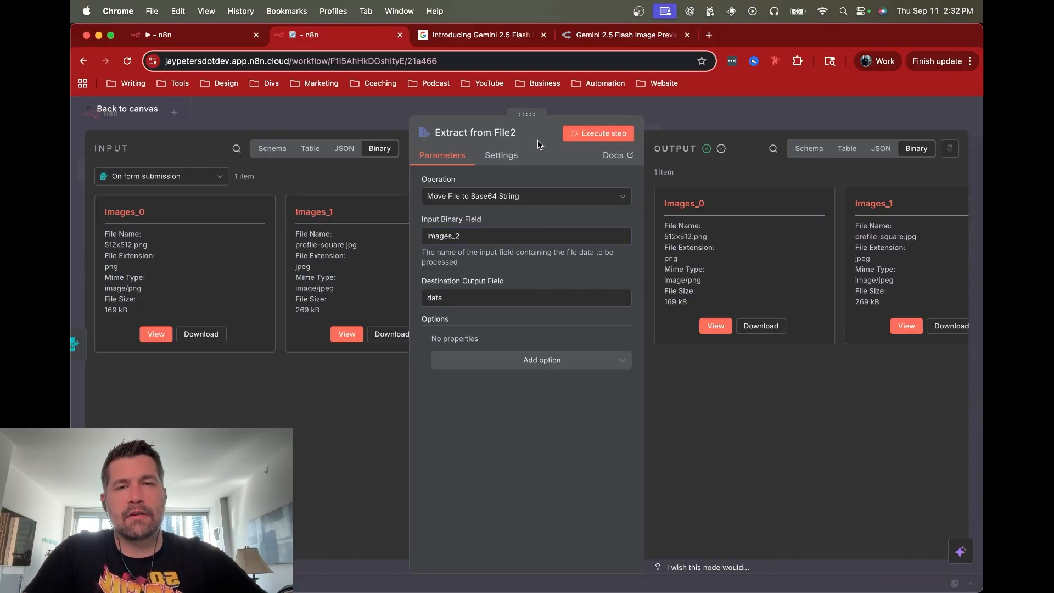
click(703, 118)
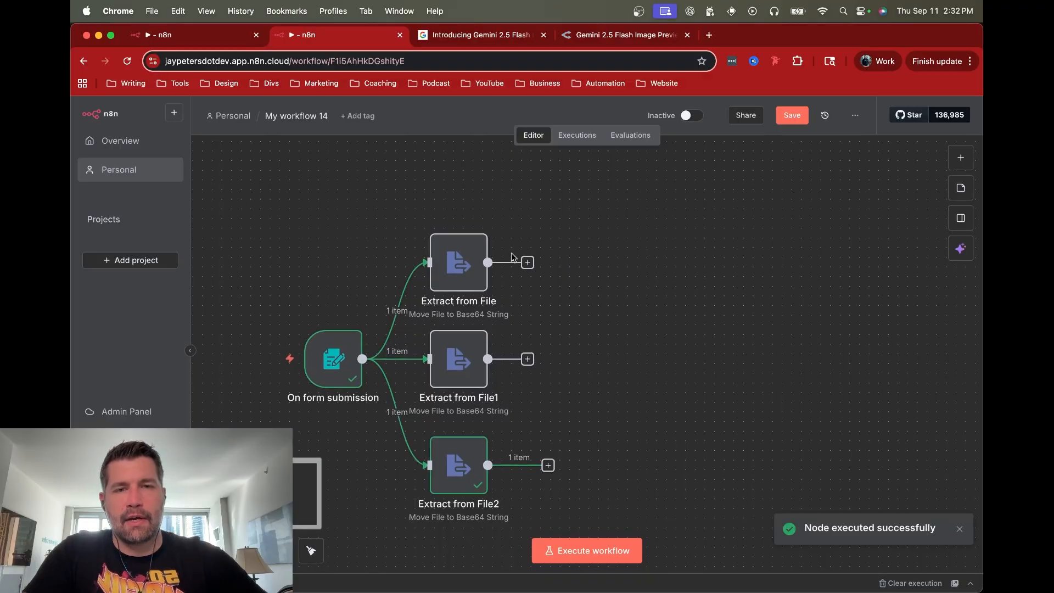
Step: Search for json and add an Edit Fields (Set) node after the first Extract from File node
click(527, 262)
text(json)
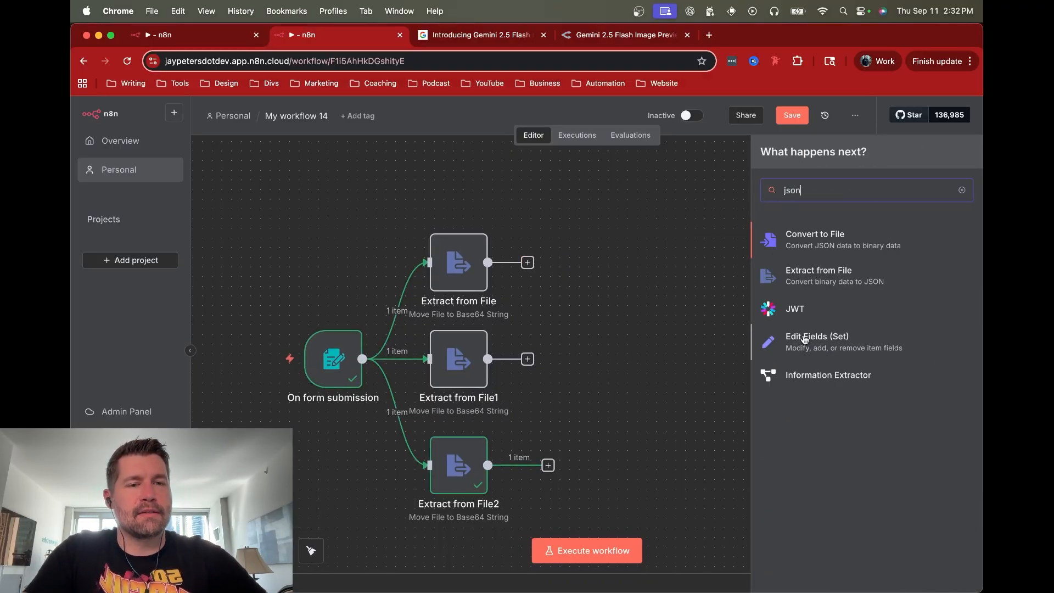
click(829, 341)
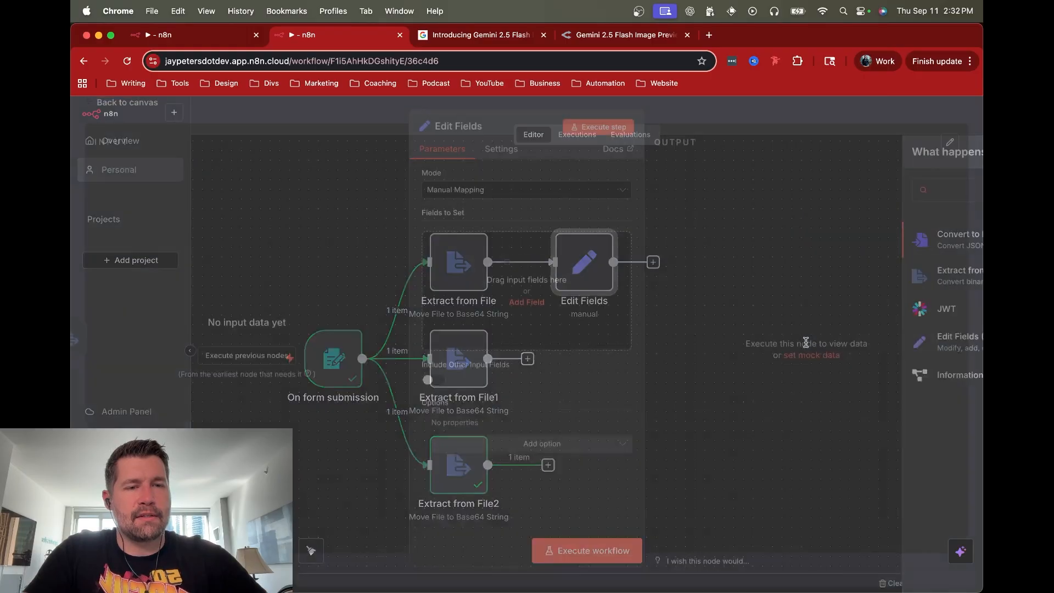
Step: Load the Edit Fields node's input, add a string field data set to {{ $json.data }}, and add a second empty string field
click(481, 268)
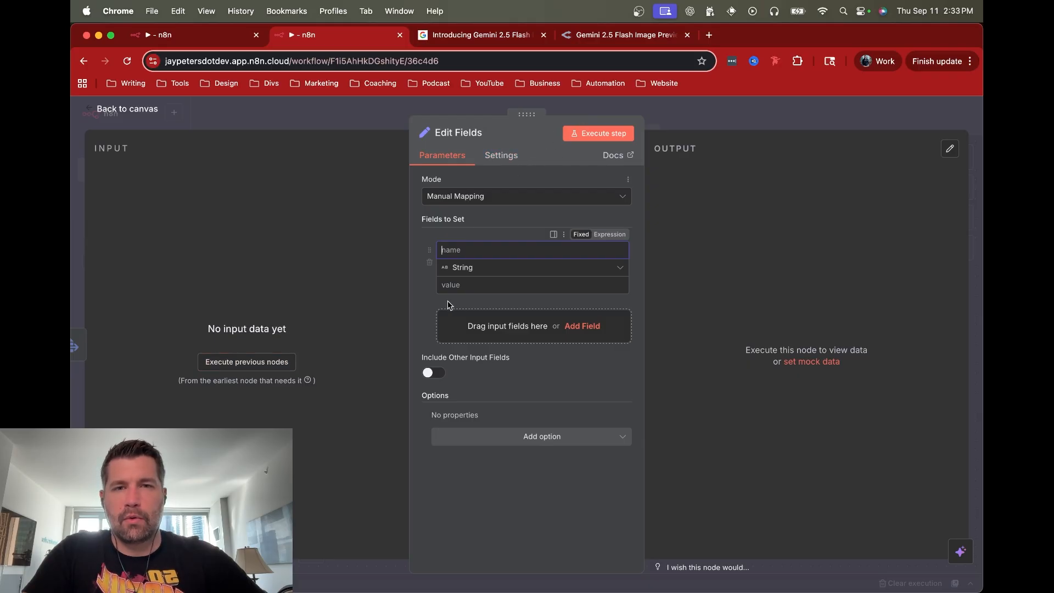
click(262, 362)
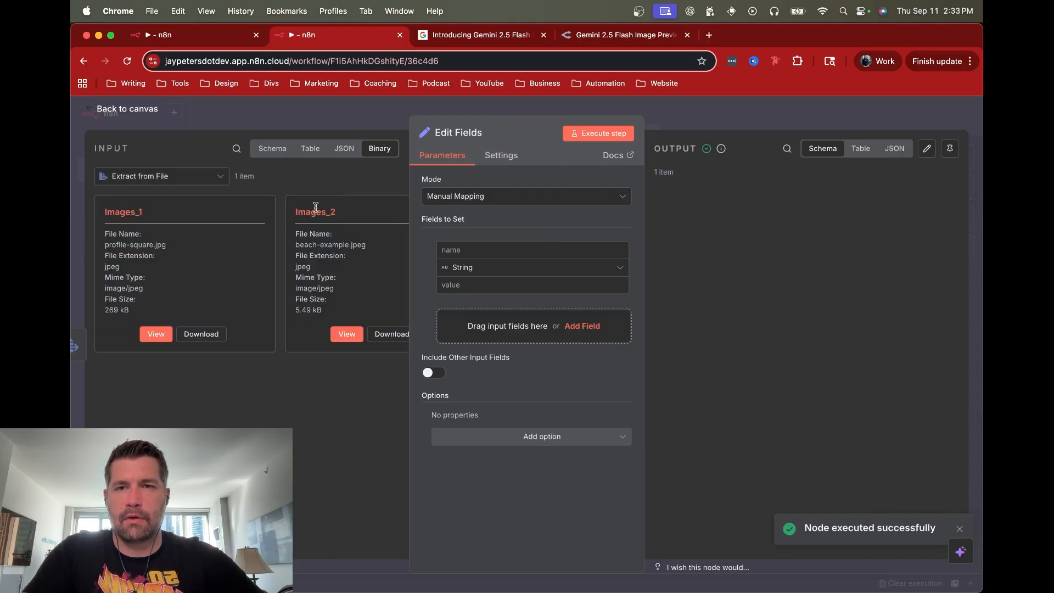
click(272, 148)
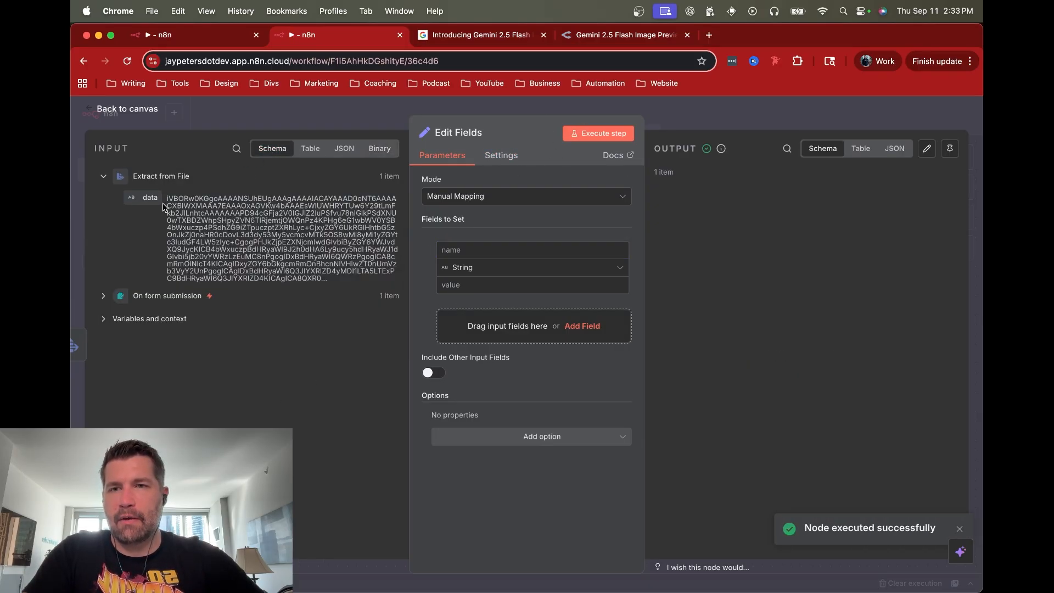
drag(146, 197, 429, 257)
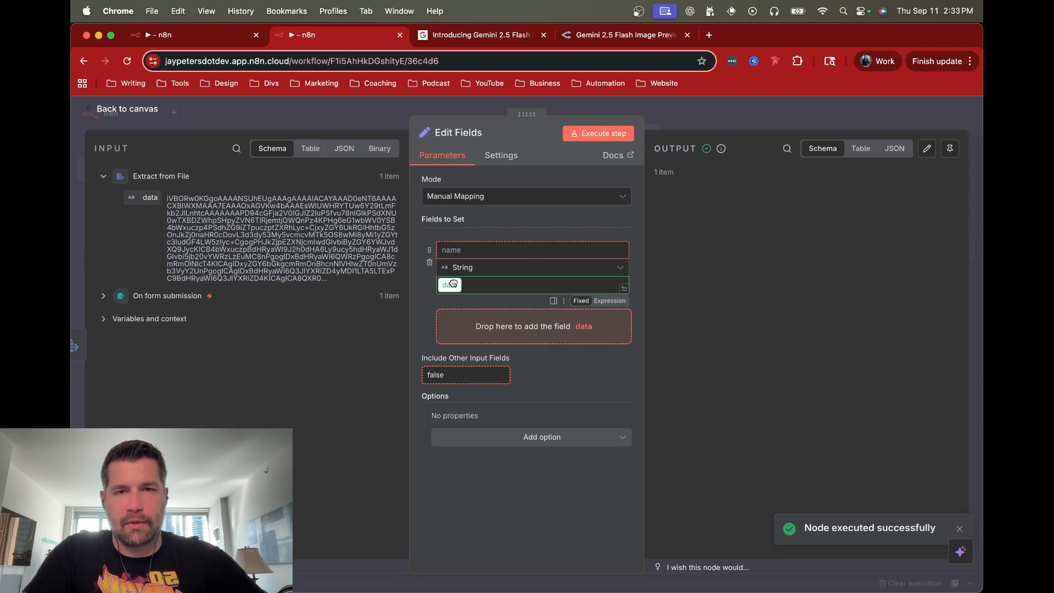
click(468, 250)
text(data)
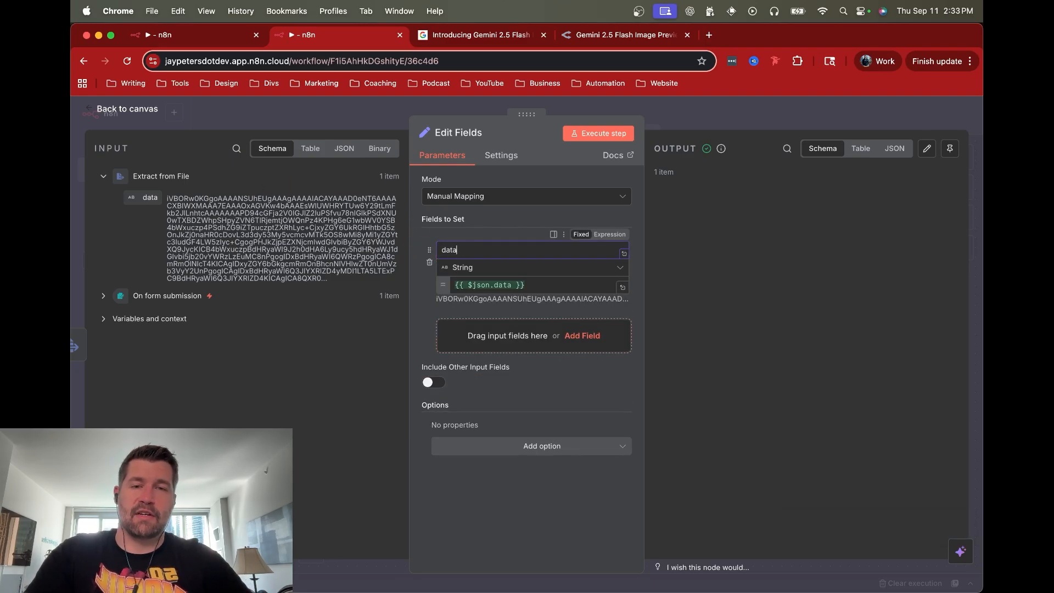
click(466, 332)
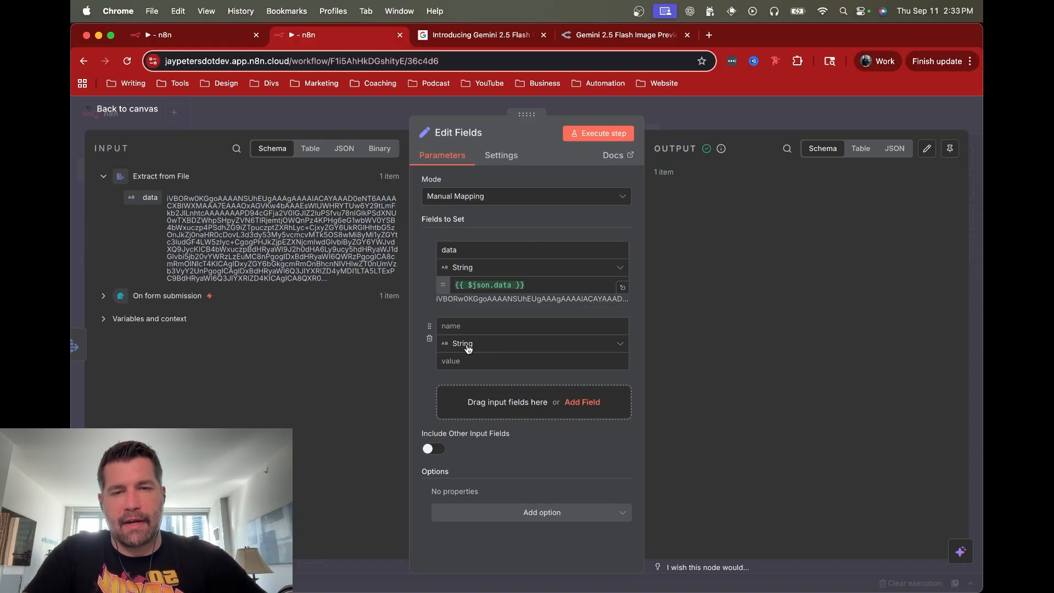
click(104, 296)
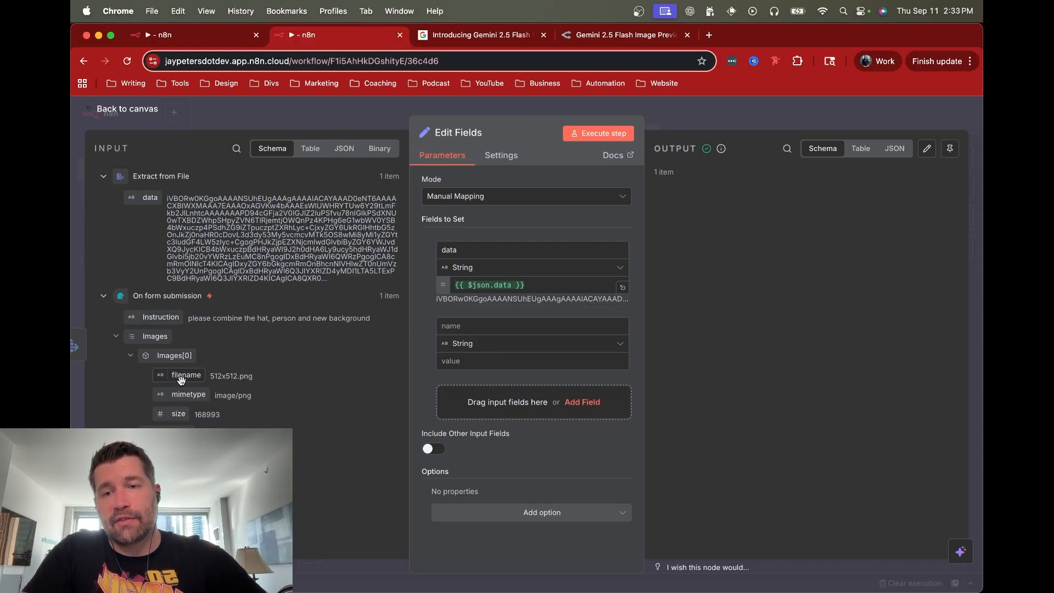
drag(186, 395, 468, 323)
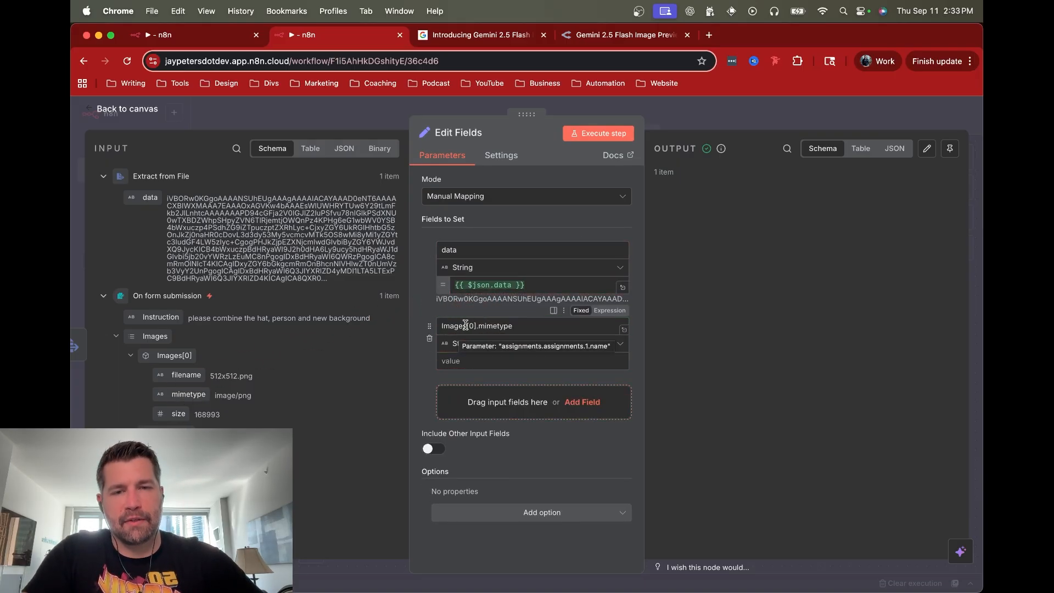
click(469, 325)
click(518, 327)
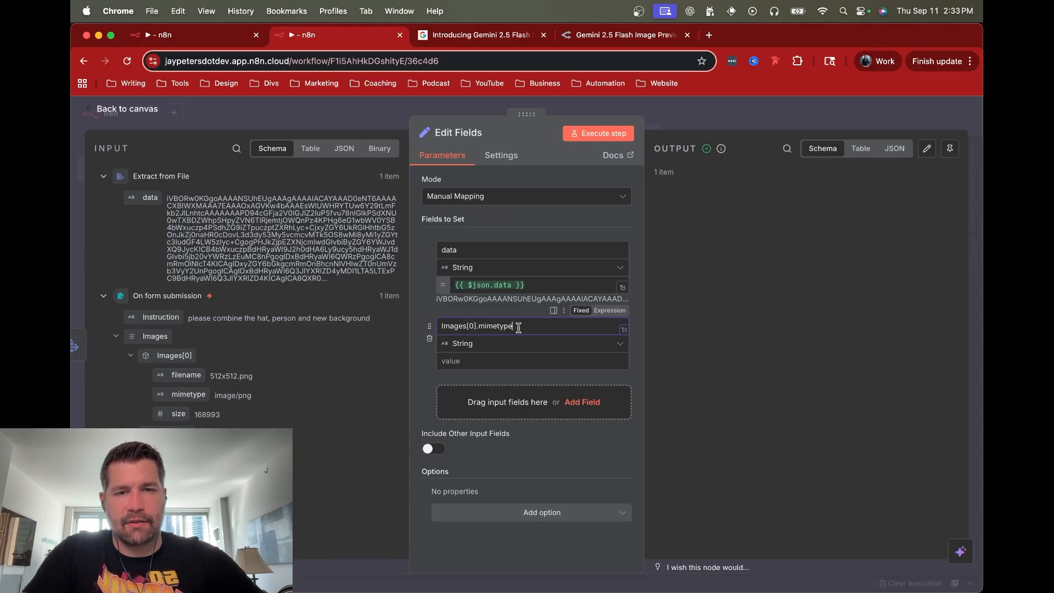
key(super+a)
key(super+x)
click(462, 358)
key(super+v)
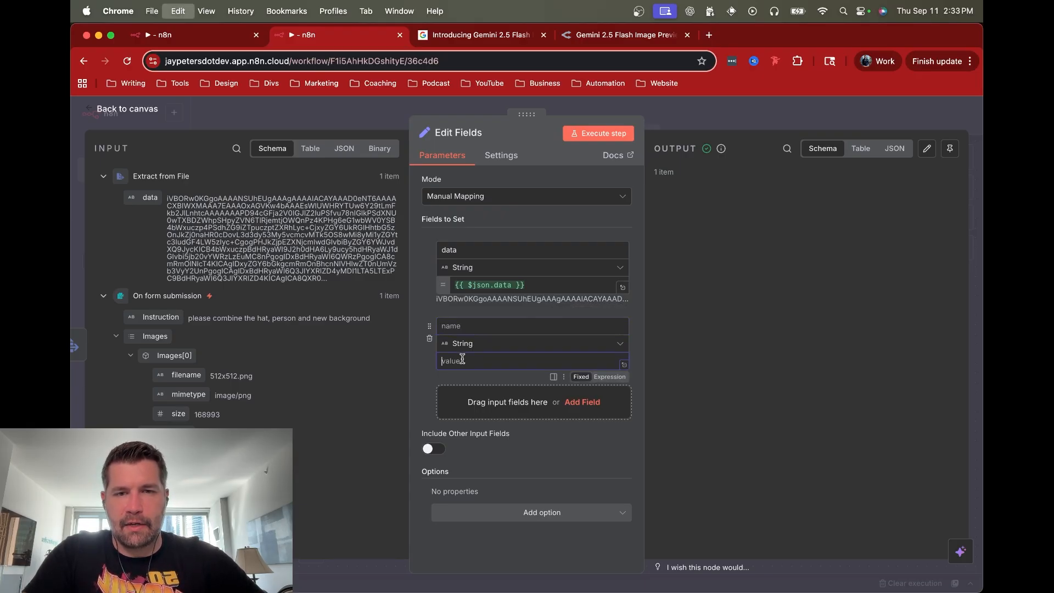
key(super+z)
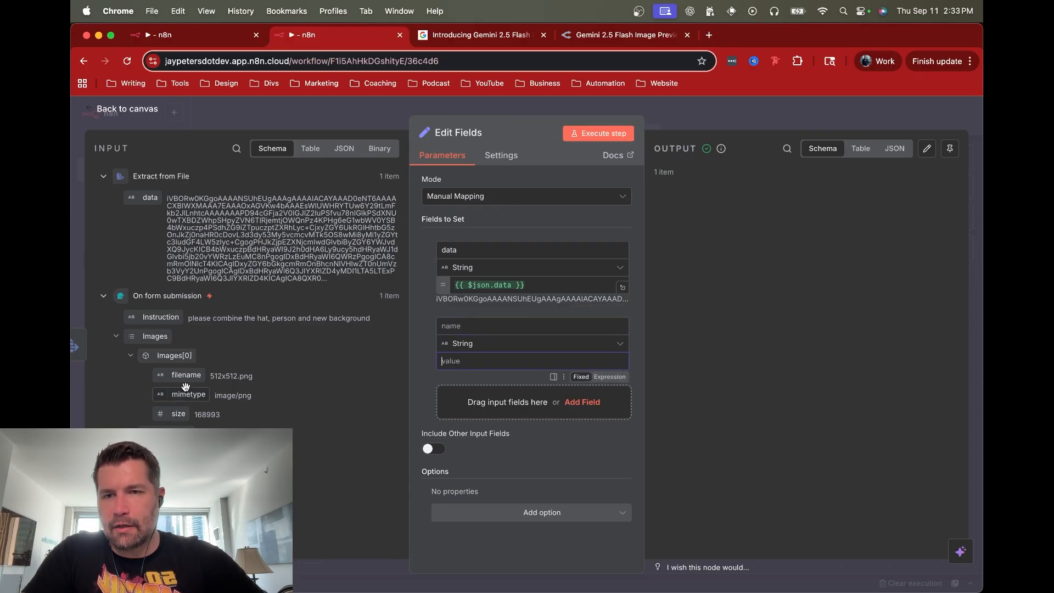
Step: Map the form submission's Images[0] mimetype to the second field's value, name the field mimeType and execute the Edit Fields node
drag(187, 398, 477, 361)
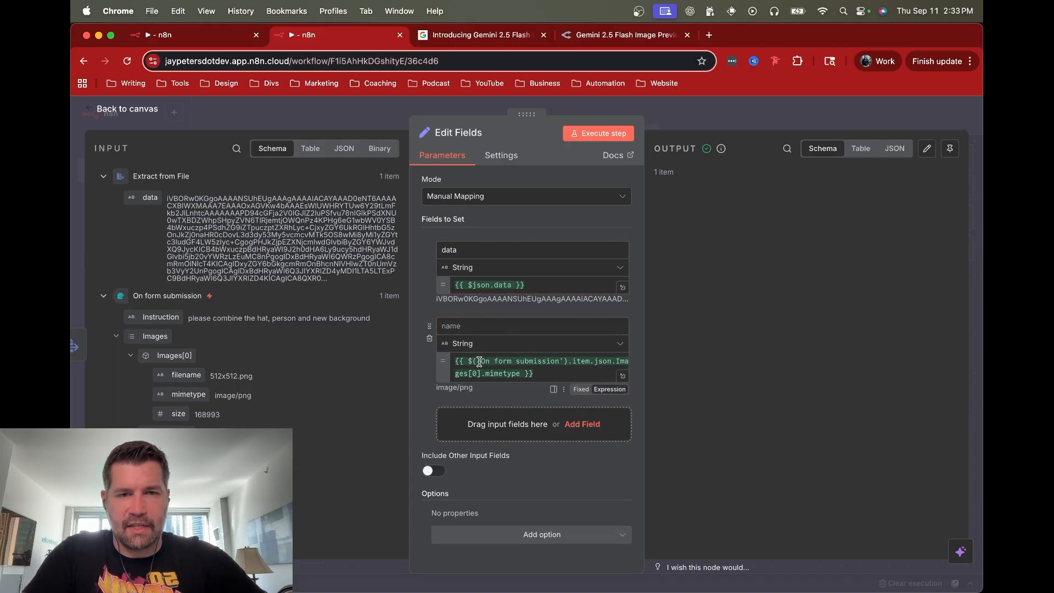
click(494, 325)
text(mimeType)
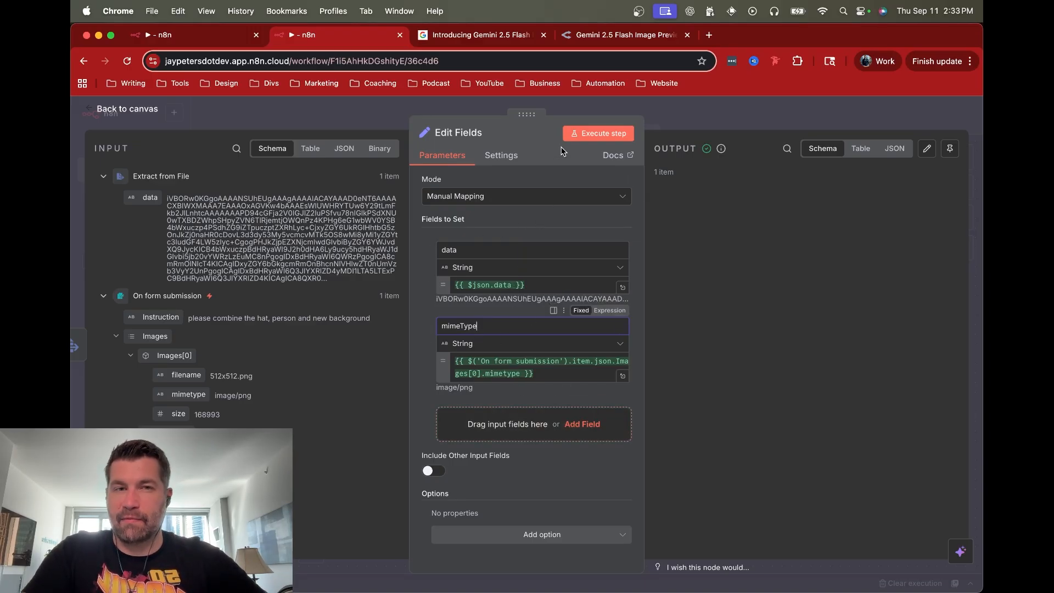
click(586, 134)
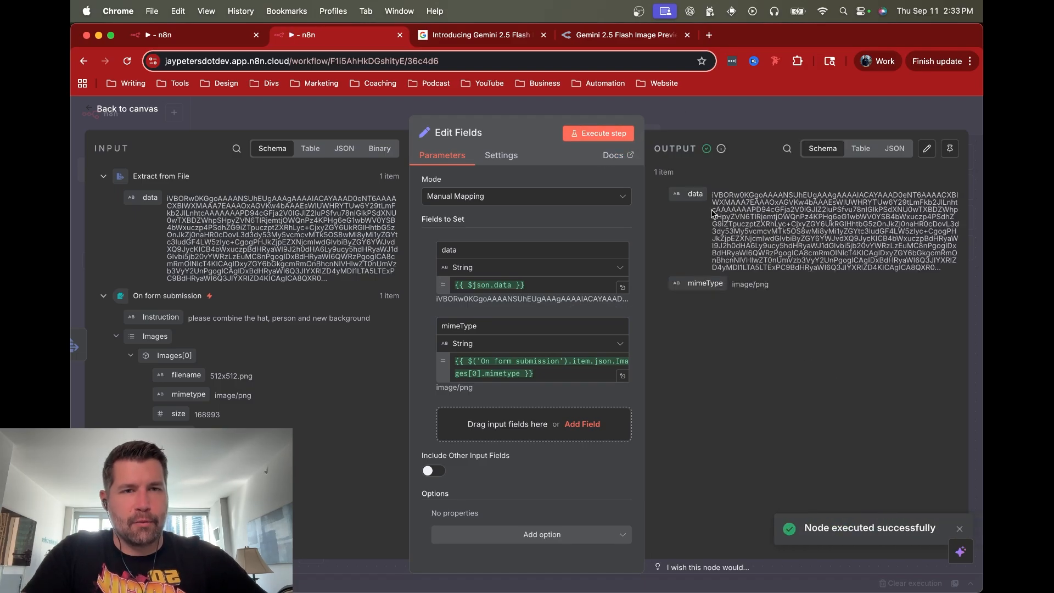
Step: Duplicate the Edit Fields node twice, place the copies beside Extract from File1 and File2, and connect Extract from File1 to Edit Fields1
click(716, 112)
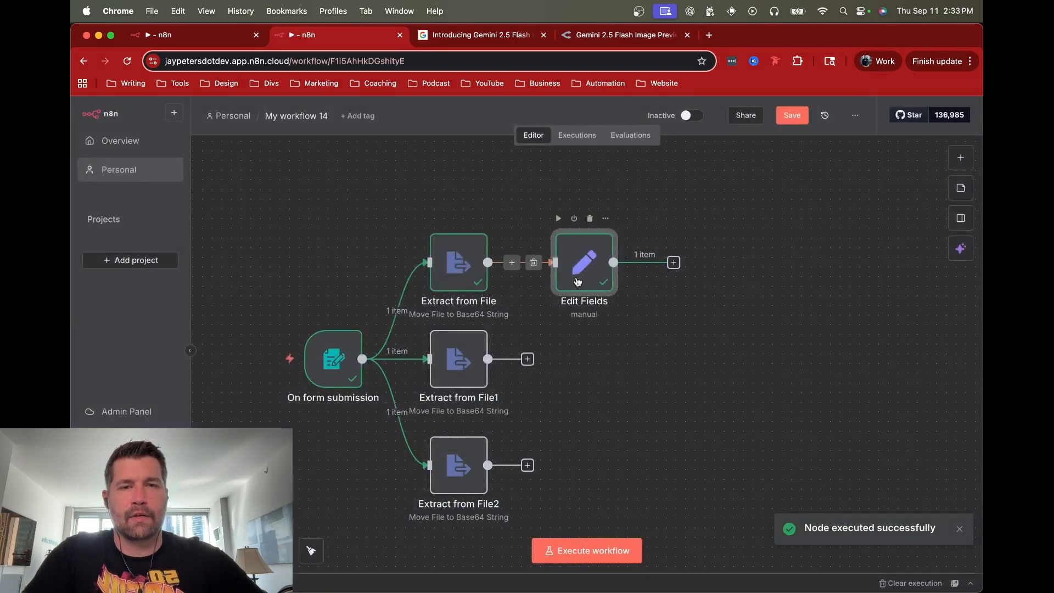
key(super+c)
key(super+v)
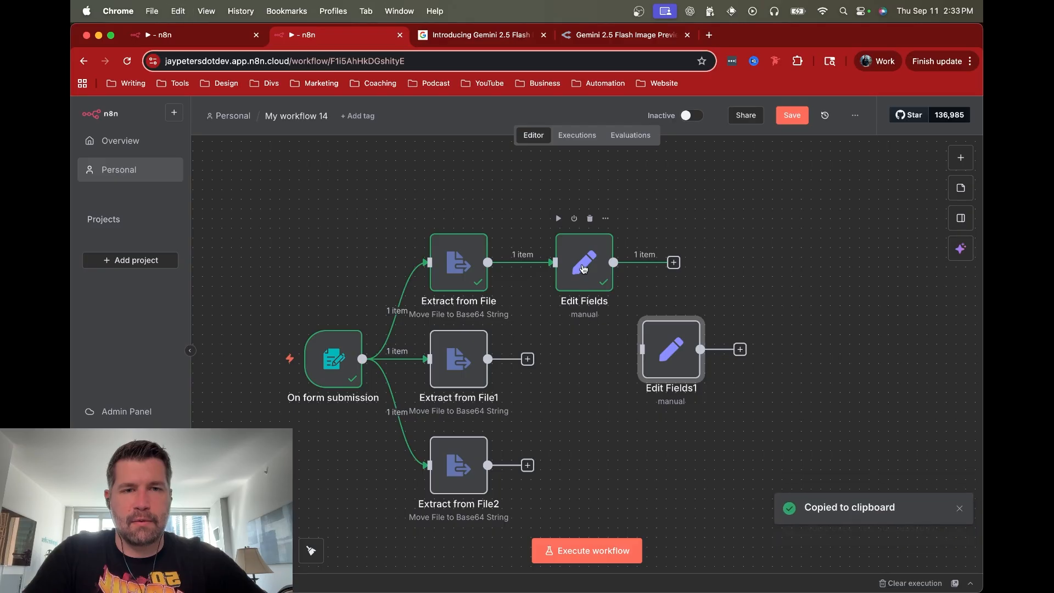
drag(670, 359, 584, 364)
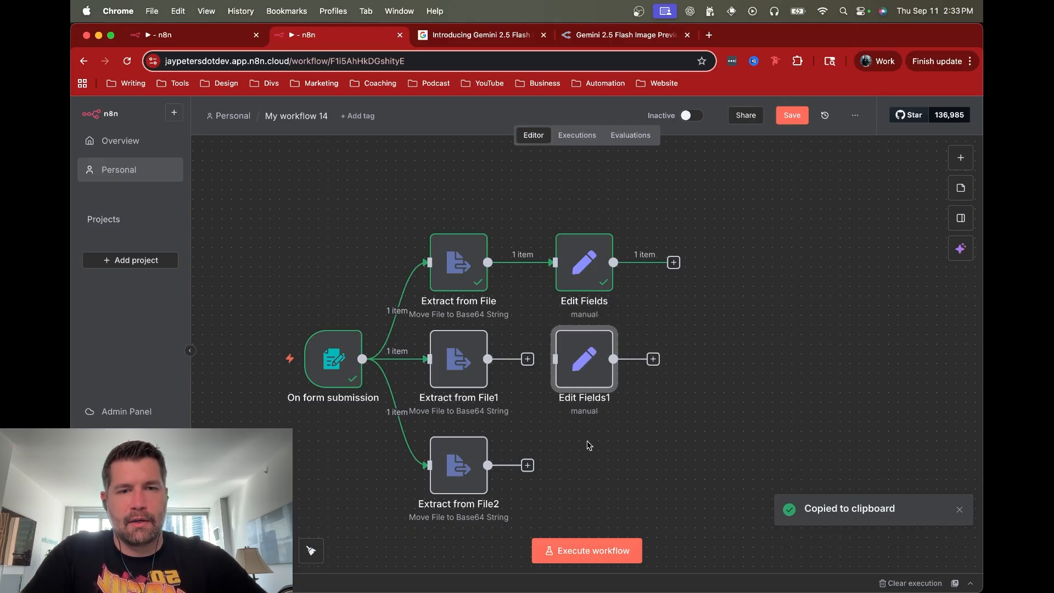
key(super+v)
drag(605, 483, 586, 485)
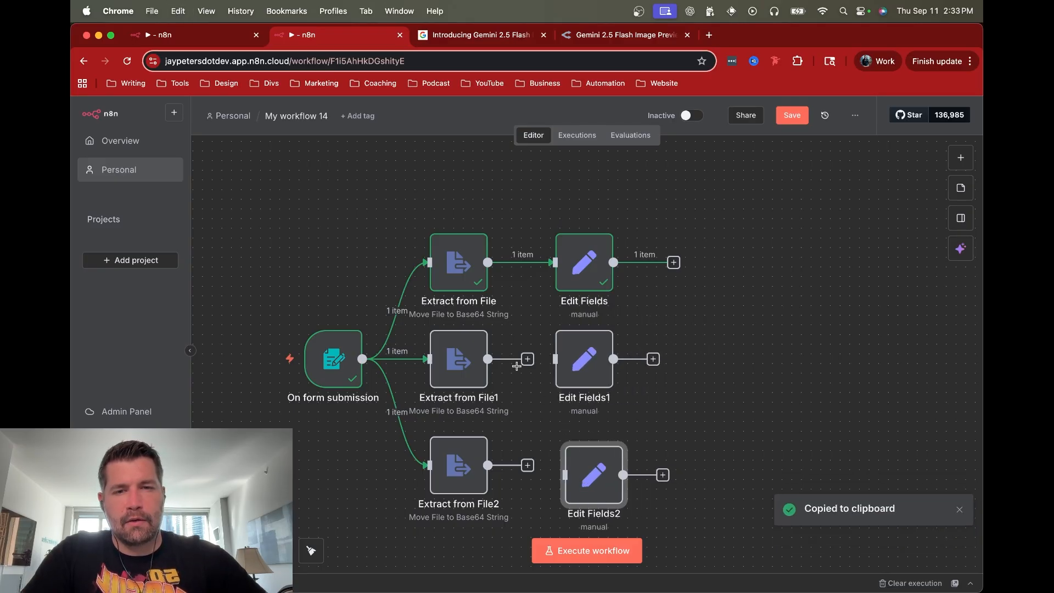
drag(488, 359, 567, 366)
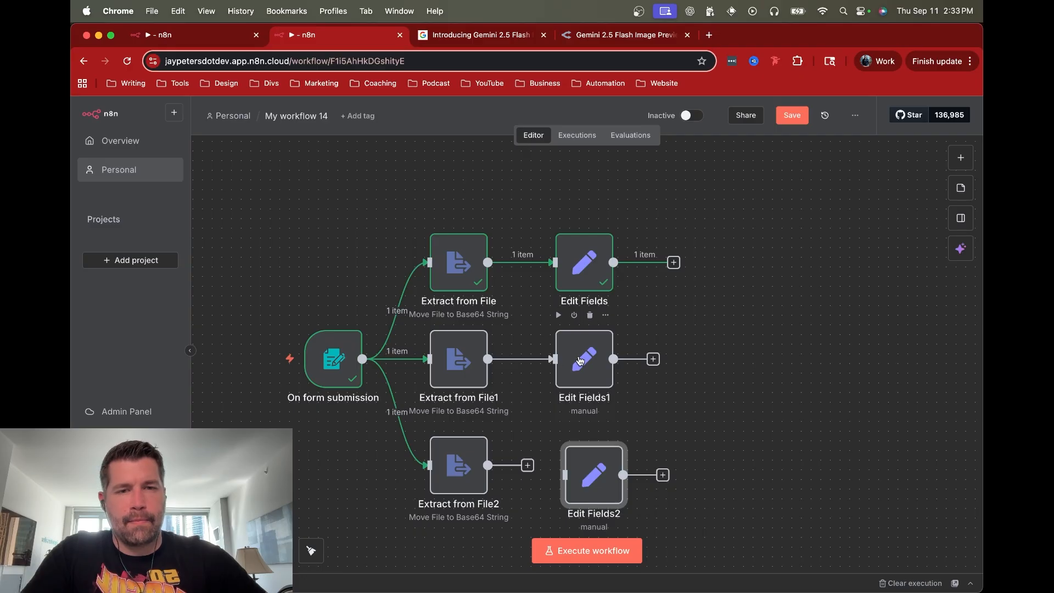
Step: Change the image index in Edit Fields1's mimeType expression to Images[1] and return to the canvas
double_click(580, 360)
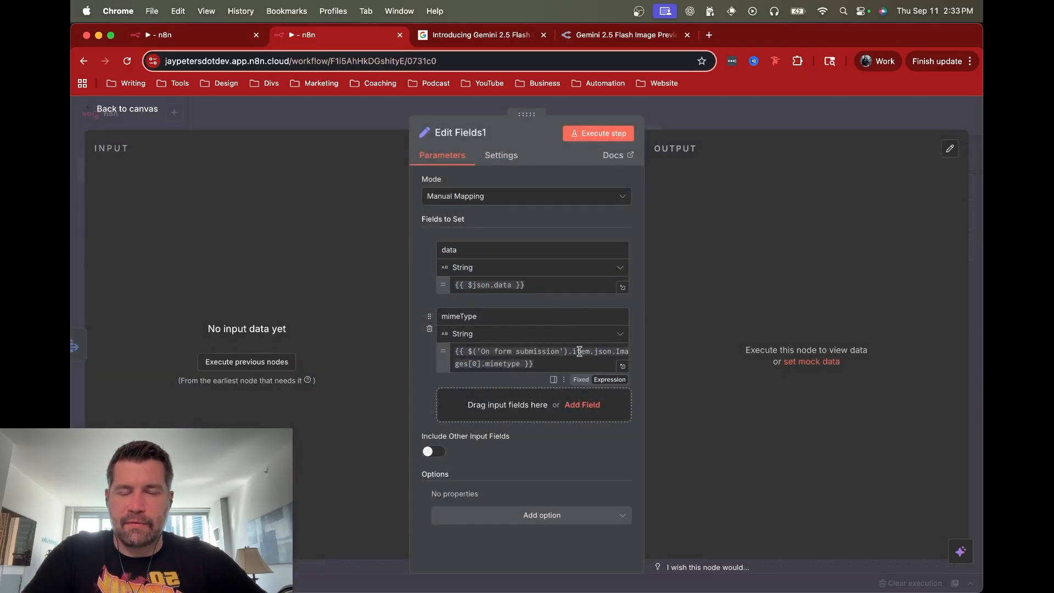
click(480, 364)
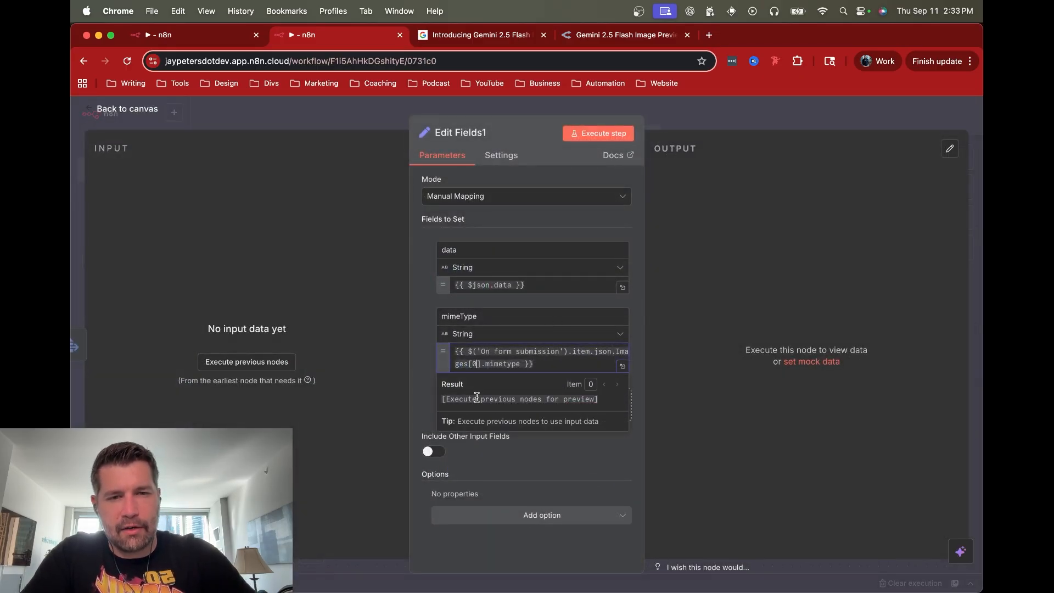
key(Escape)
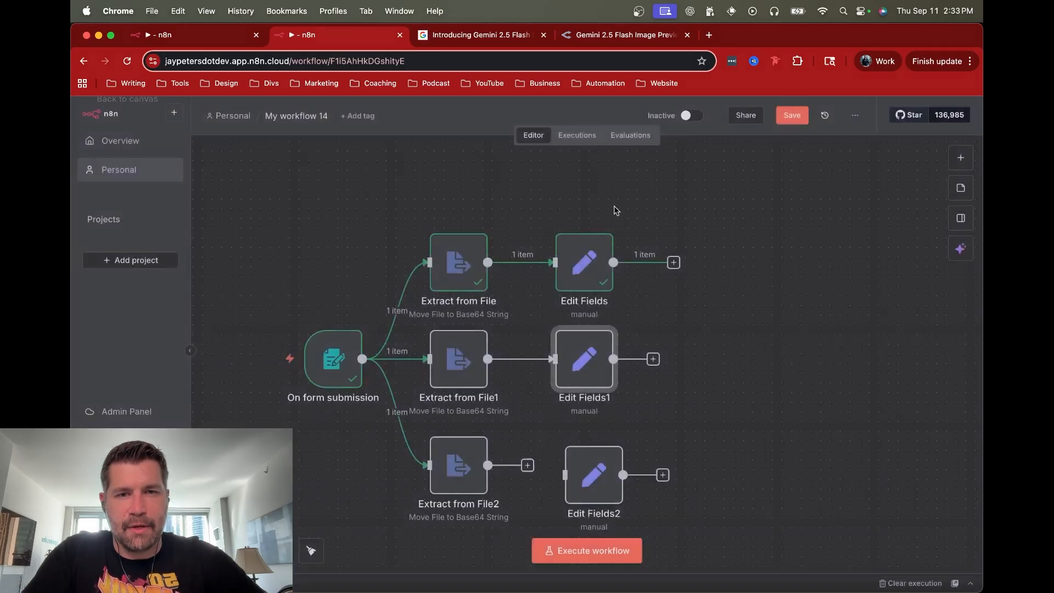
click(463, 362)
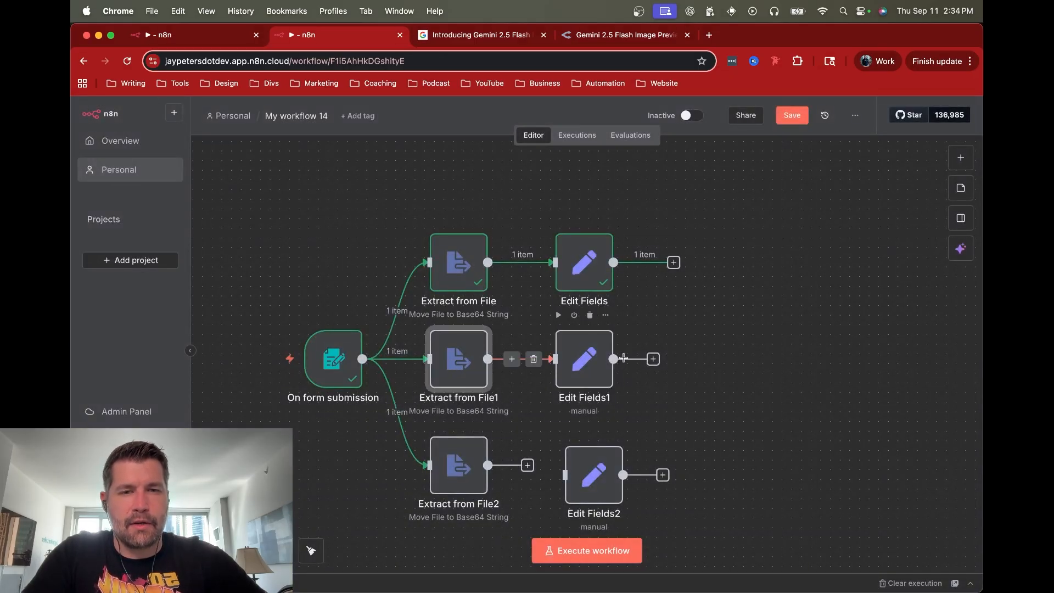
Step: Run Edit Fields1 with its previous nodes, check its input schema including the form submission data, and return to the canvas
double_click(590, 365)
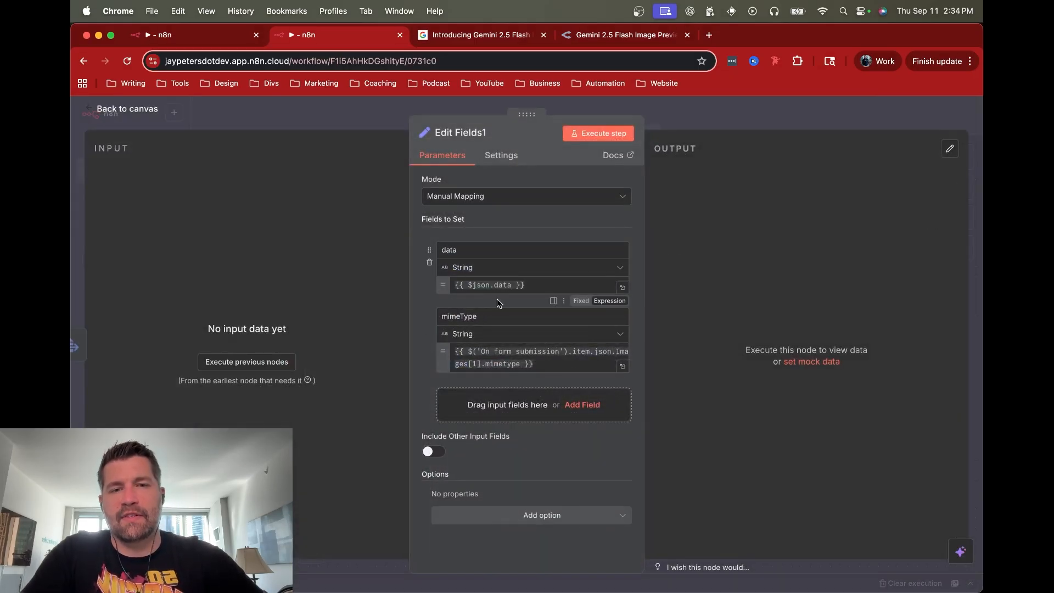
click(258, 361)
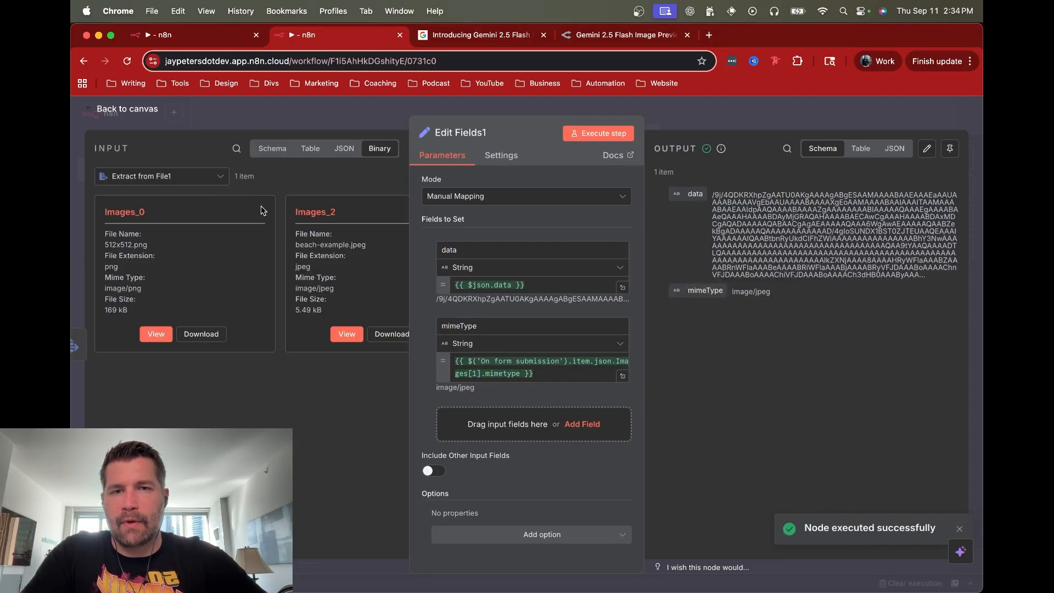
click(269, 148)
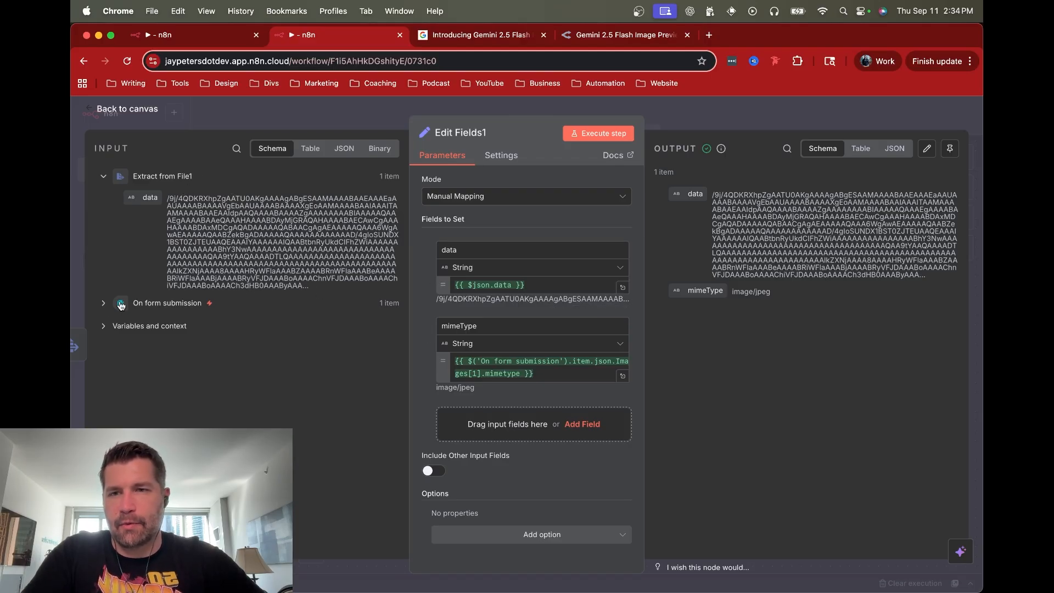
click(103, 303)
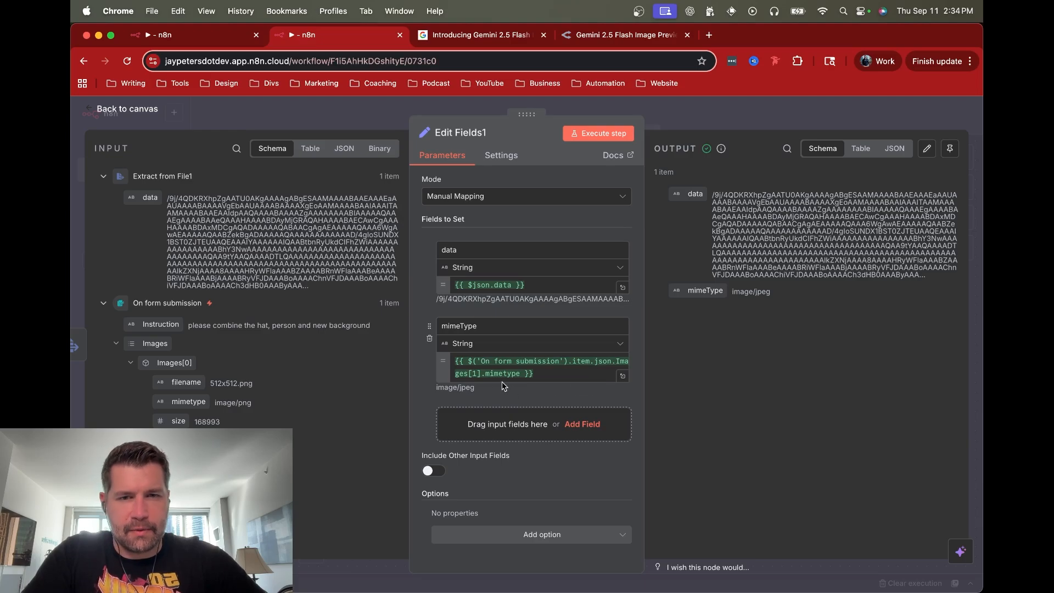
click(719, 111)
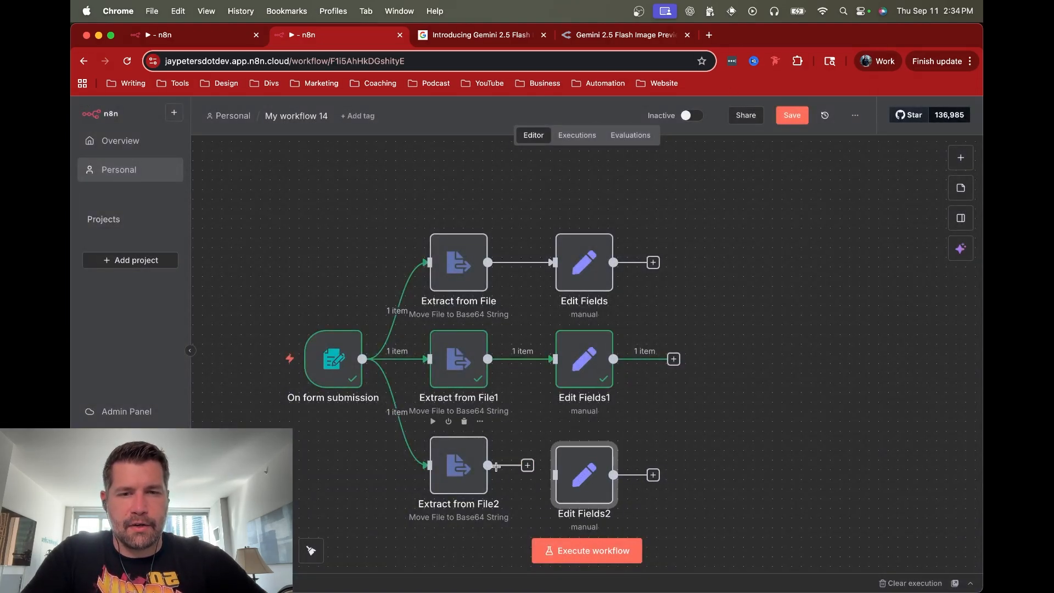
Step: Connect Extract from File2 to Edit Fields2 and change its mimeType expression to use Images[2]
drag(488, 465, 582, 463)
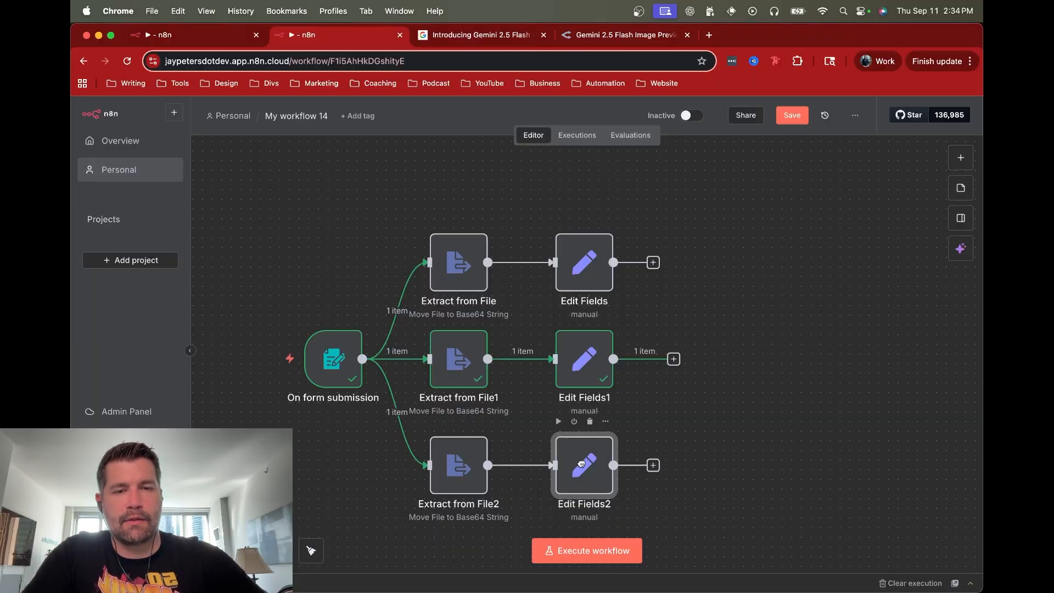
double_click(582, 466)
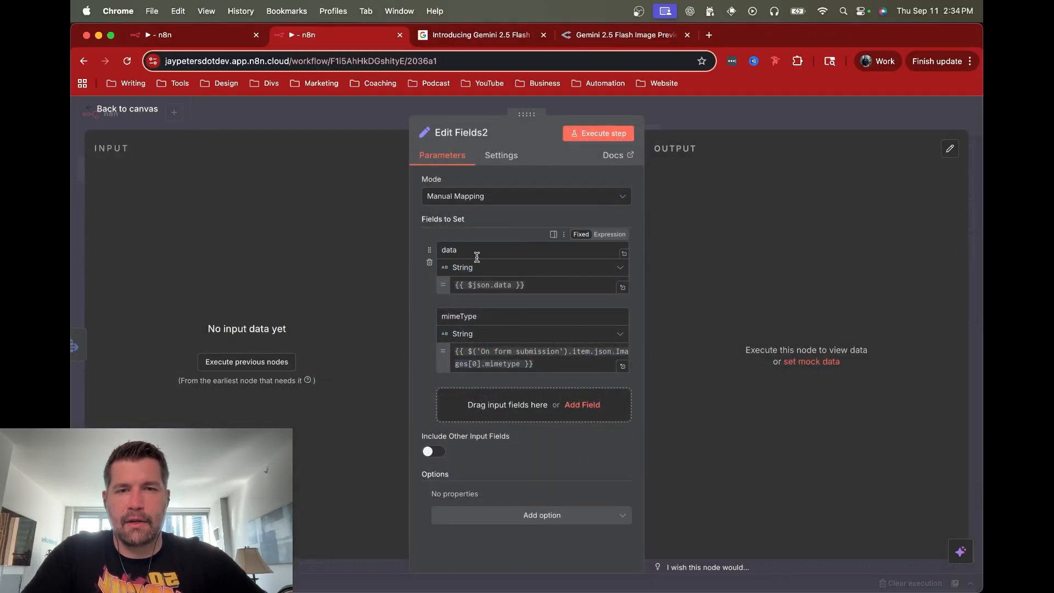
click(474, 363)
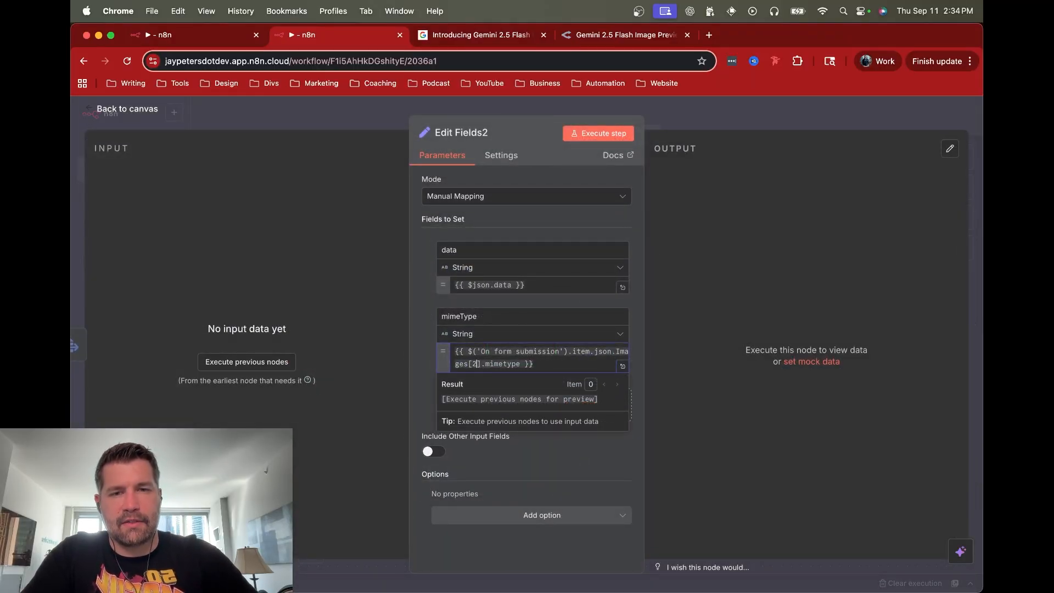
click(312, 265)
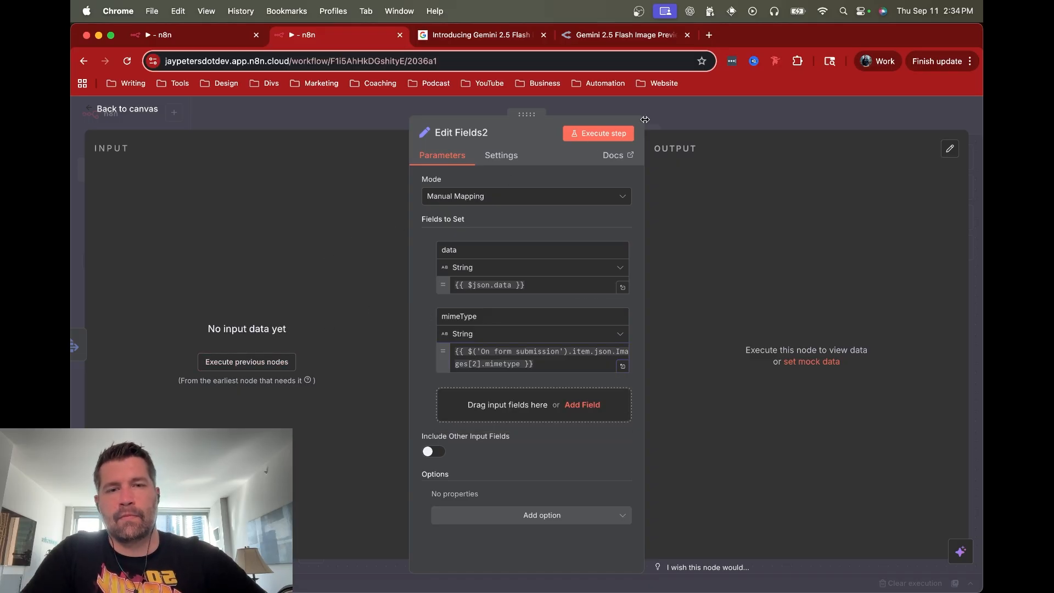
click(744, 113)
Step: Search for merge, add a Merge node after Edit Fields1, and set its number of inputs to 3
scroll(711, 404, right, 3)
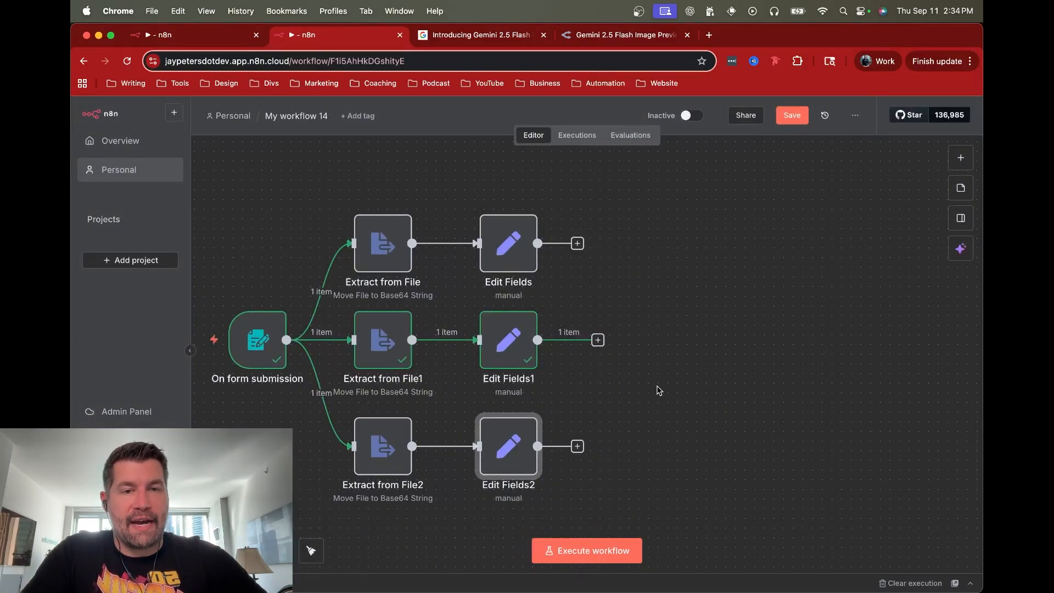
click(598, 340)
text(merge)
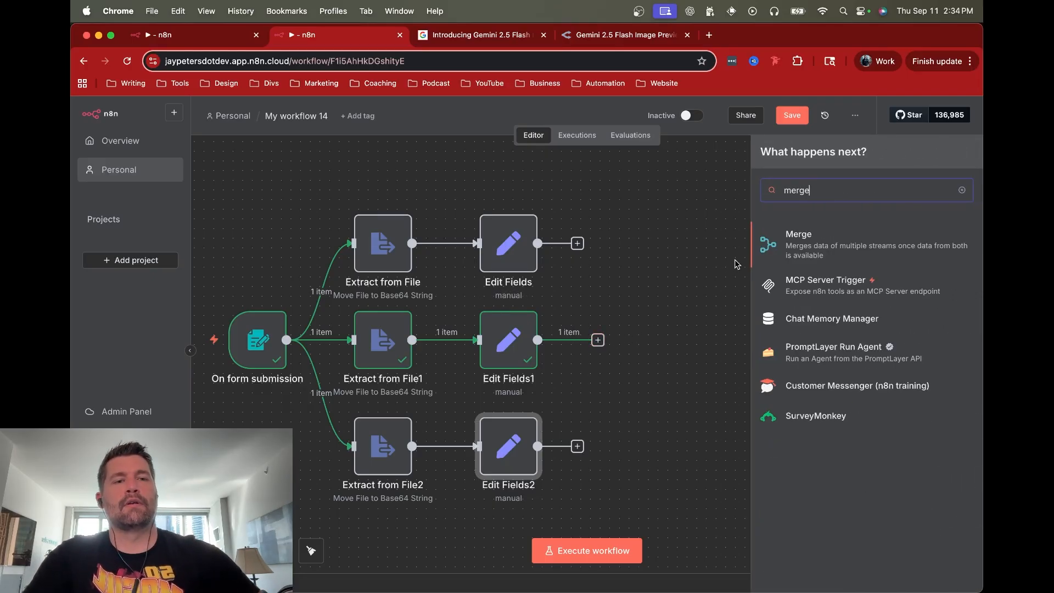
click(811, 246)
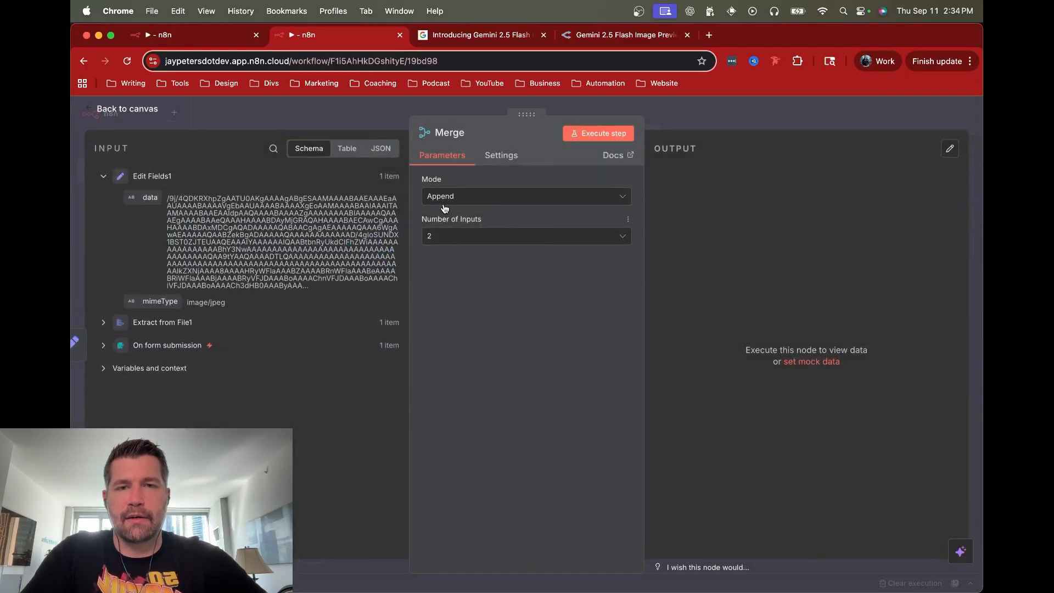
click(445, 241)
click(454, 288)
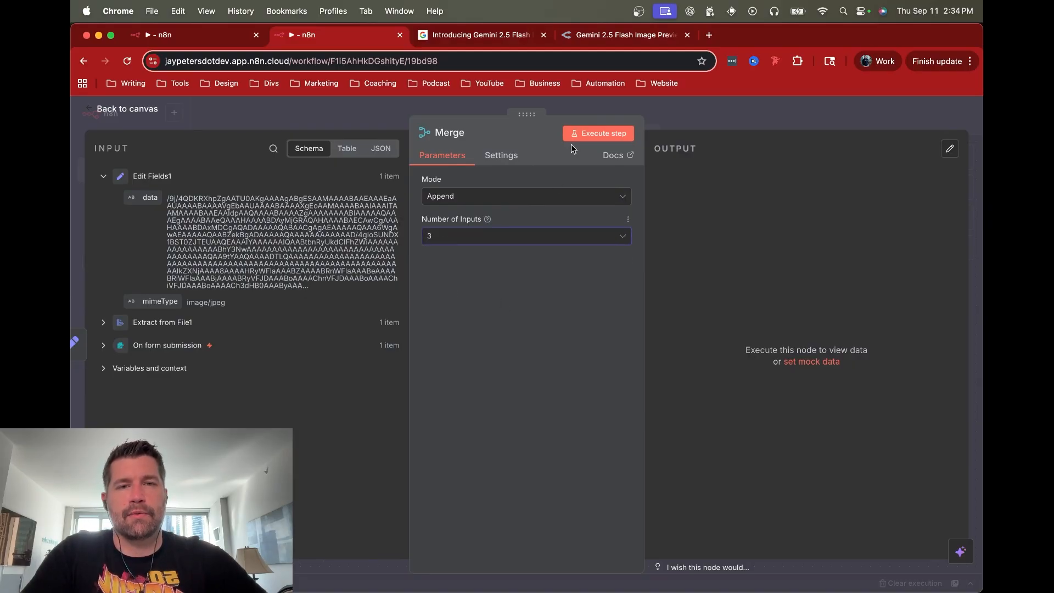
key(Escape)
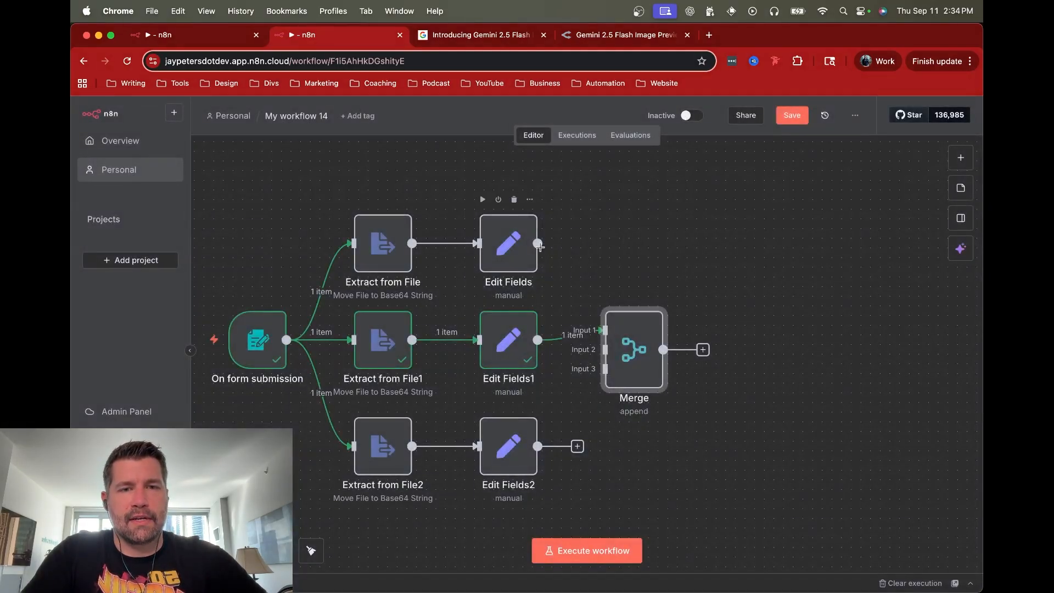
Step: Connect Edit Fields to Merge input 1, Edit Fields1 to input 2, and Edit Fields2 to input 3
click(541, 246)
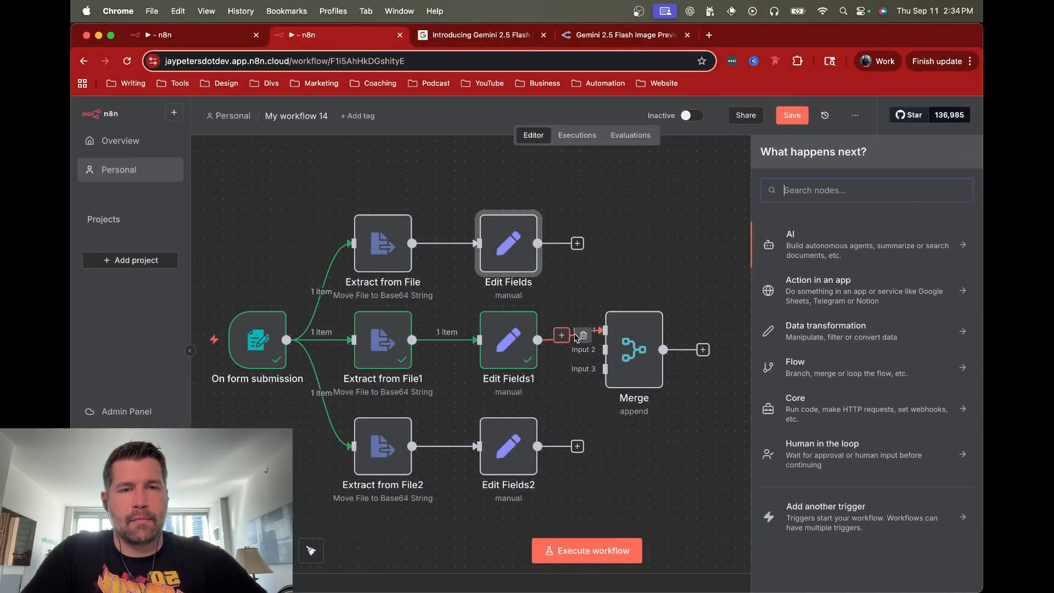
key(Escape)
drag(538, 243, 604, 330)
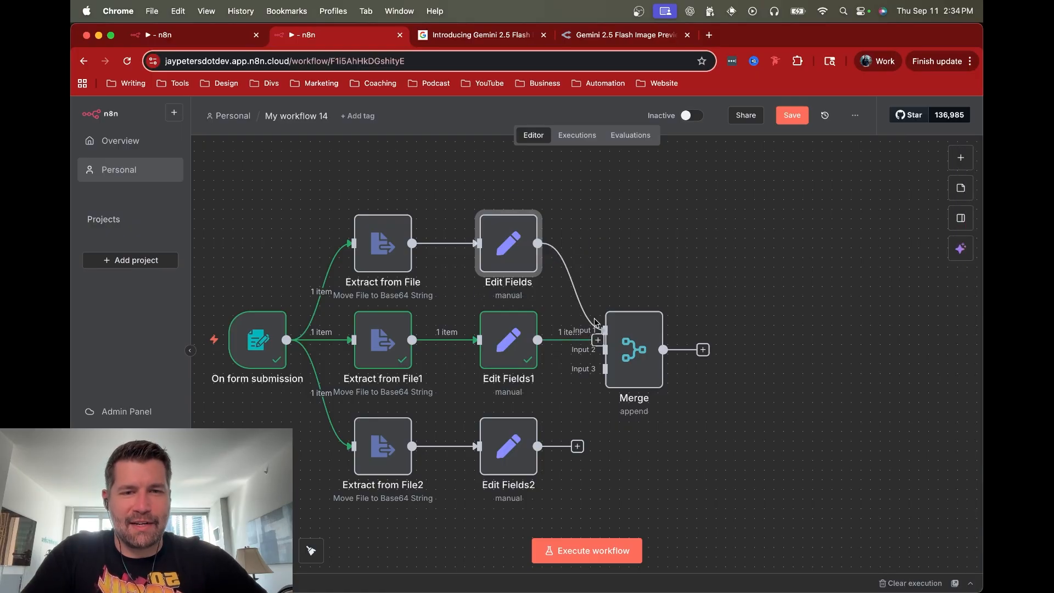
drag(537, 340, 639, 337)
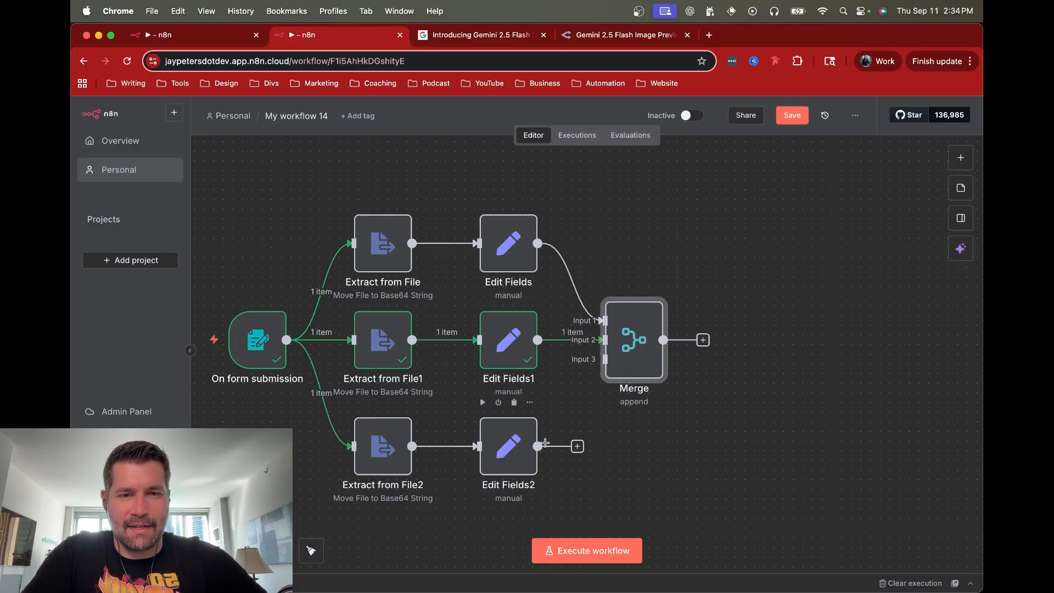
drag(537, 446, 604, 360)
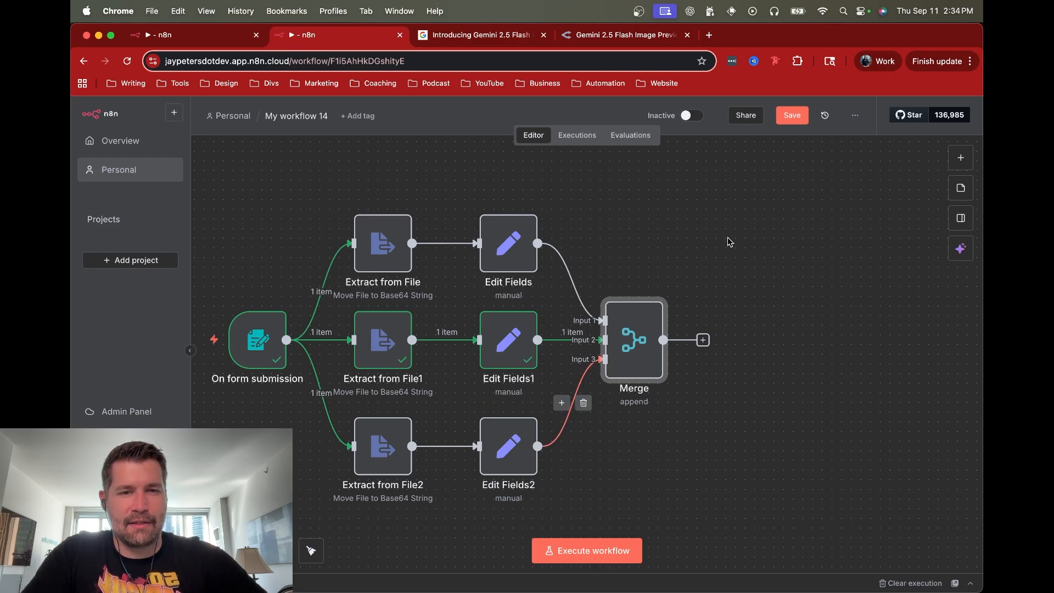
Step: Execute the Merge node with its three appended inputs and return to the canvas
double_click(631, 353)
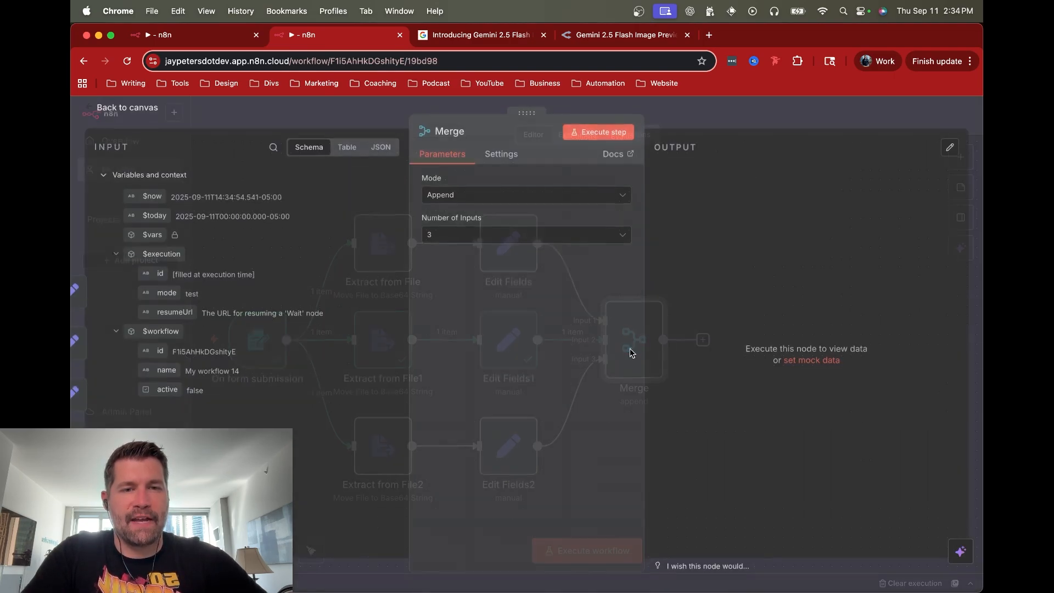
click(602, 134)
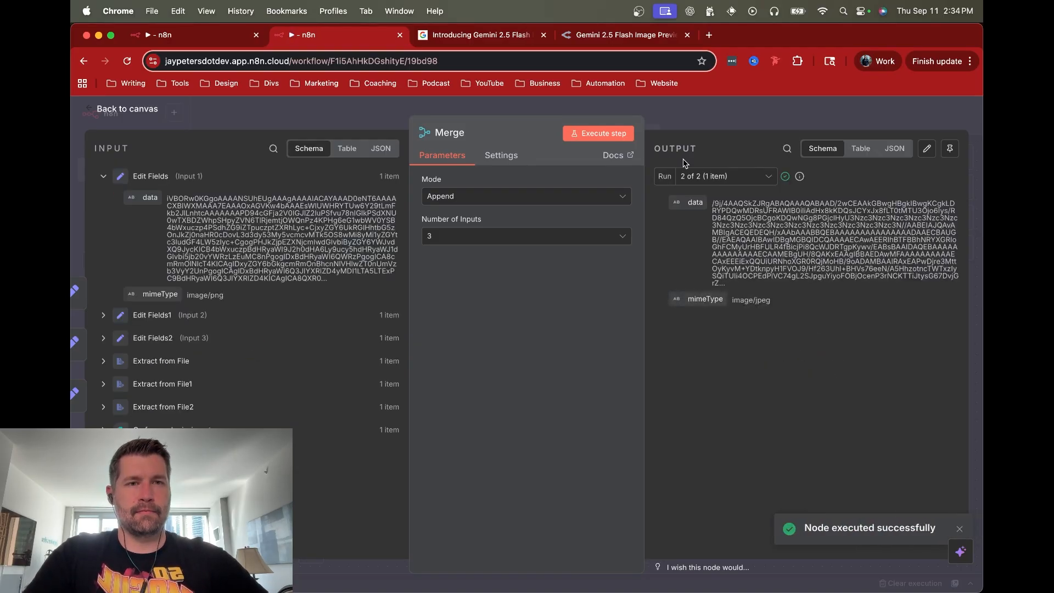
click(769, 123)
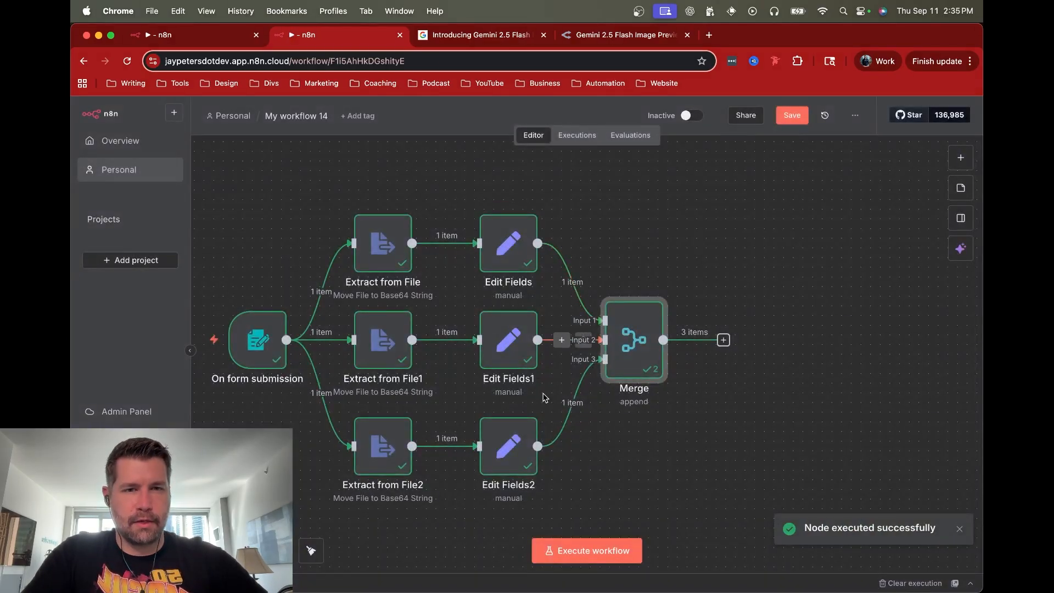
scroll(643, 447, right, 6)
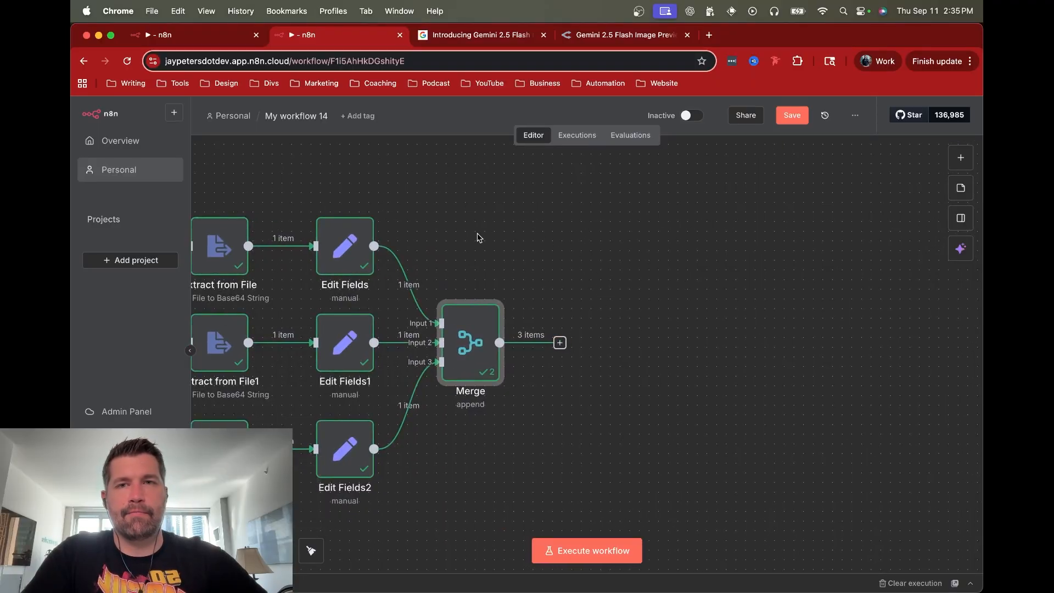
Step: Switch to the Image Combiner - Nano Banana workflow, open Edit Fields3, copy its whole JSON expression, and highlight the inlineData key
click(232, 41)
double_click(561, 341)
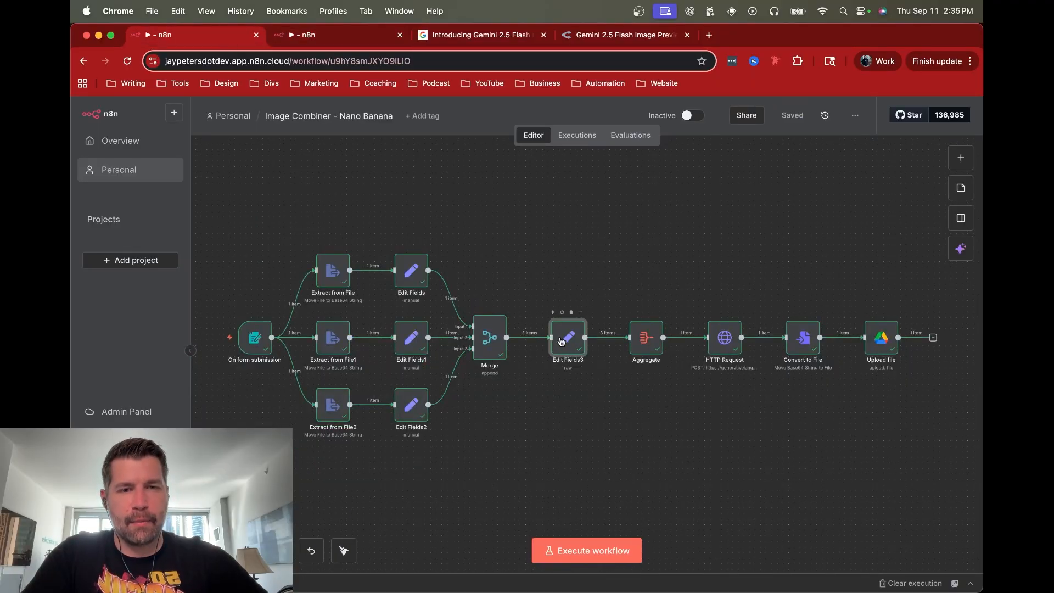
click(462, 281)
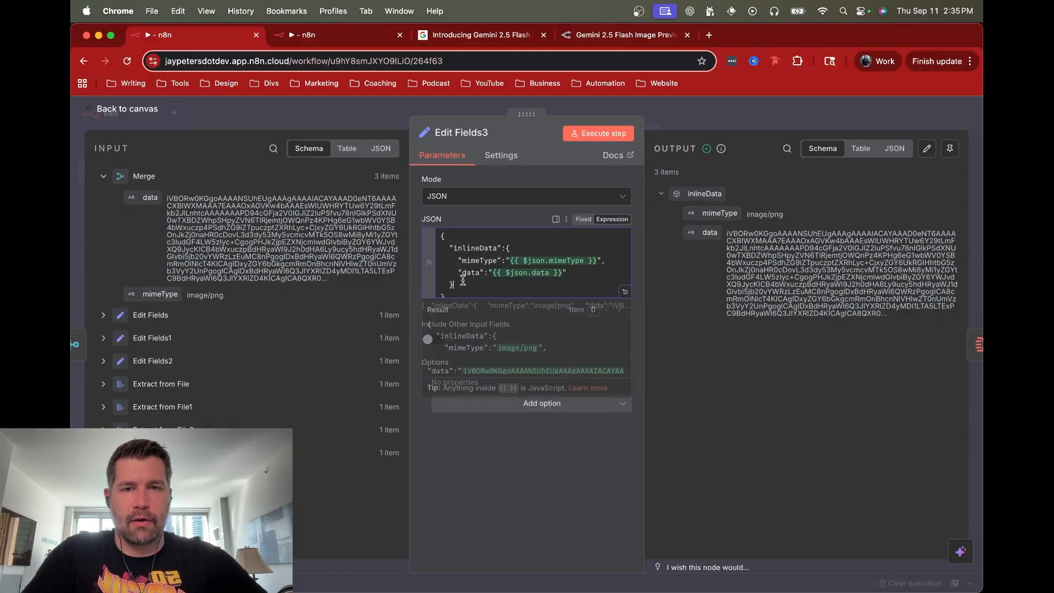
key(super+a)
key(super+c)
click(535, 248)
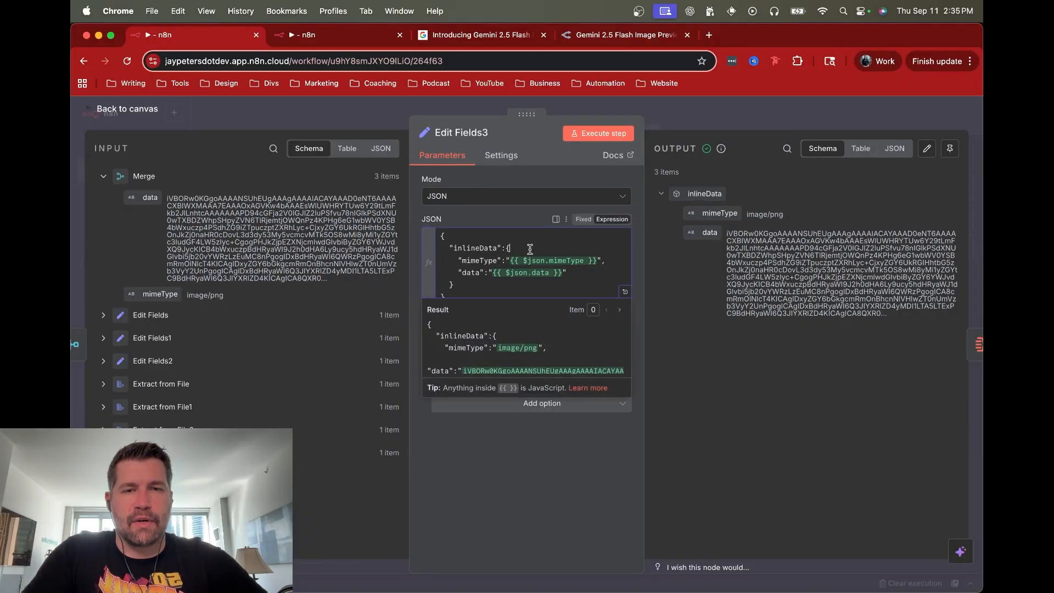
double_click(475, 248)
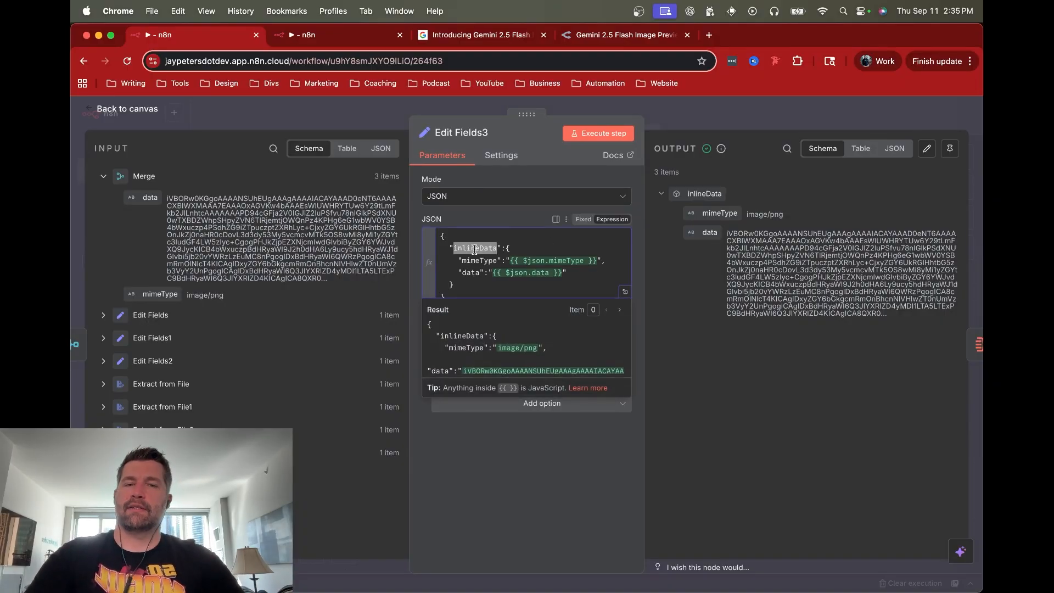
Step: Examine the inlineData key and data entry in Edit Fields3's JSON, and return to the canvas
click(451, 235)
double_click(469, 247)
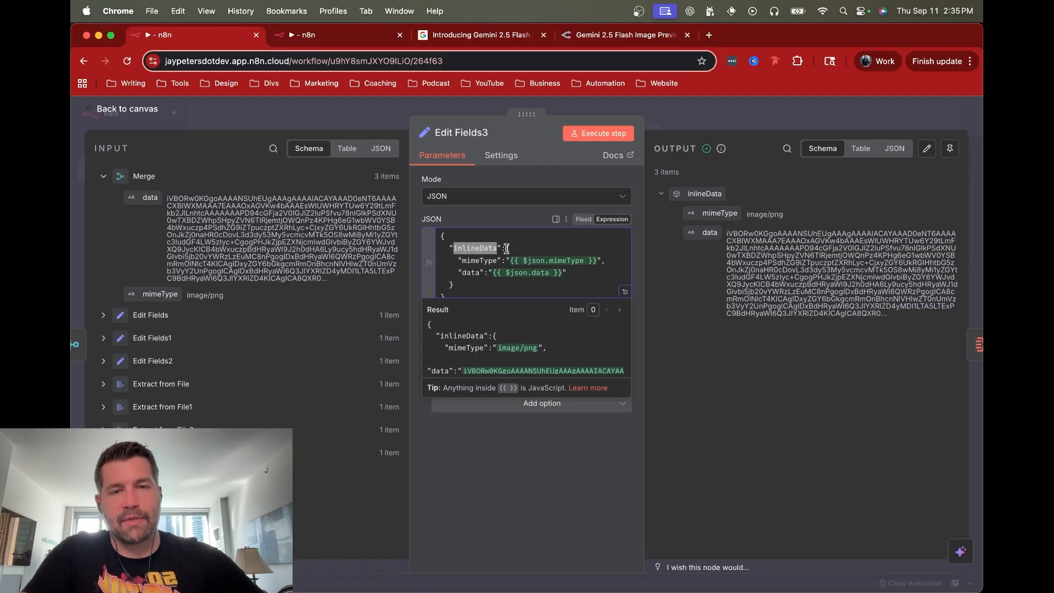
click(470, 272)
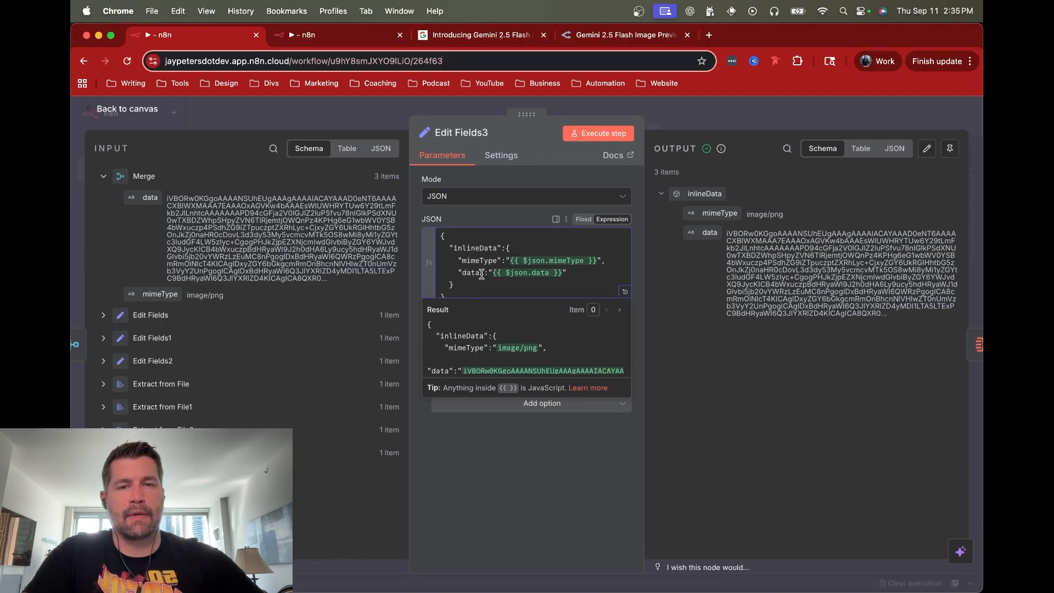
click(717, 117)
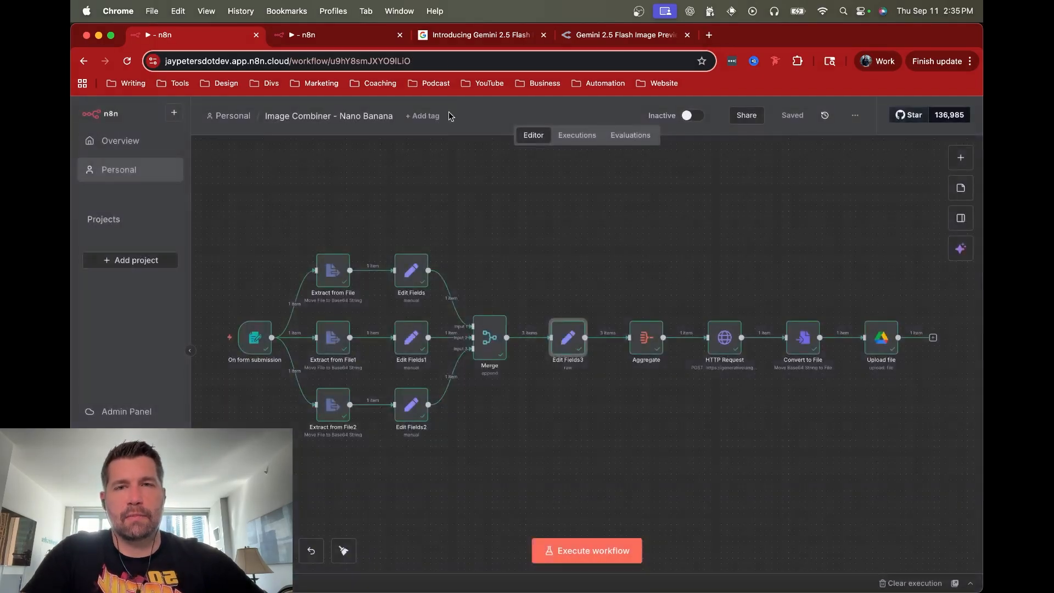
Step: Switch to My workflow 14, search for edit fields, and add an Edit Fields (Set) node after Merge
click(348, 40)
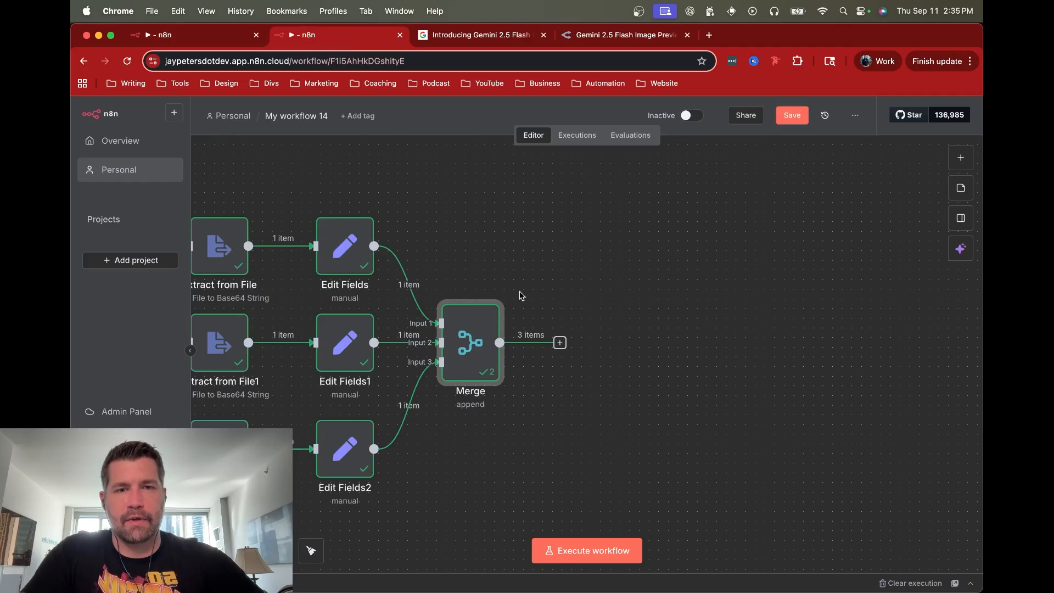
click(560, 342)
text(edit j)
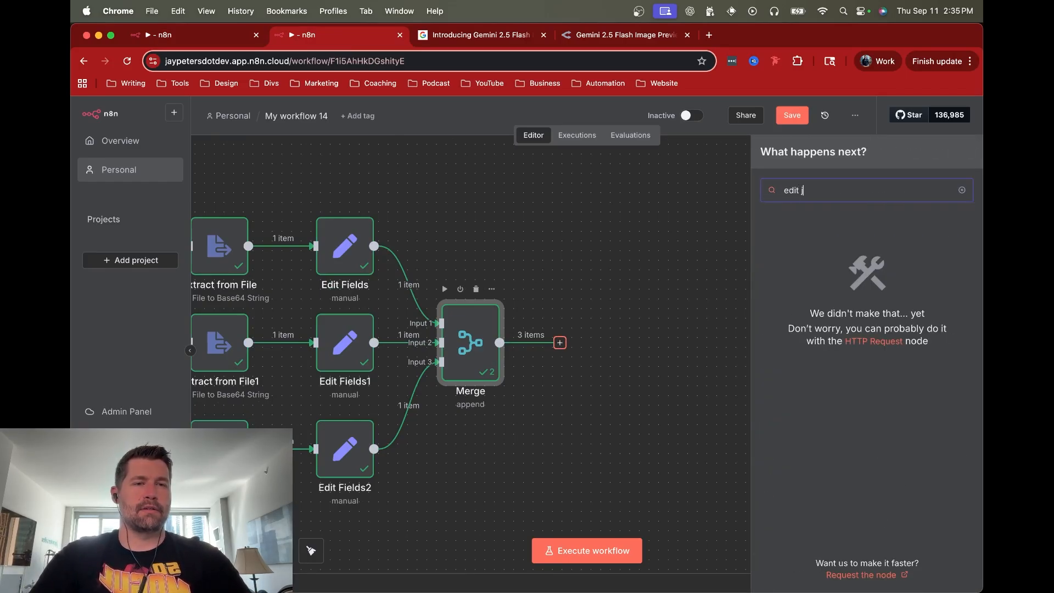
key(BackSpace)
key(BackSpace)
key(BackSpace)
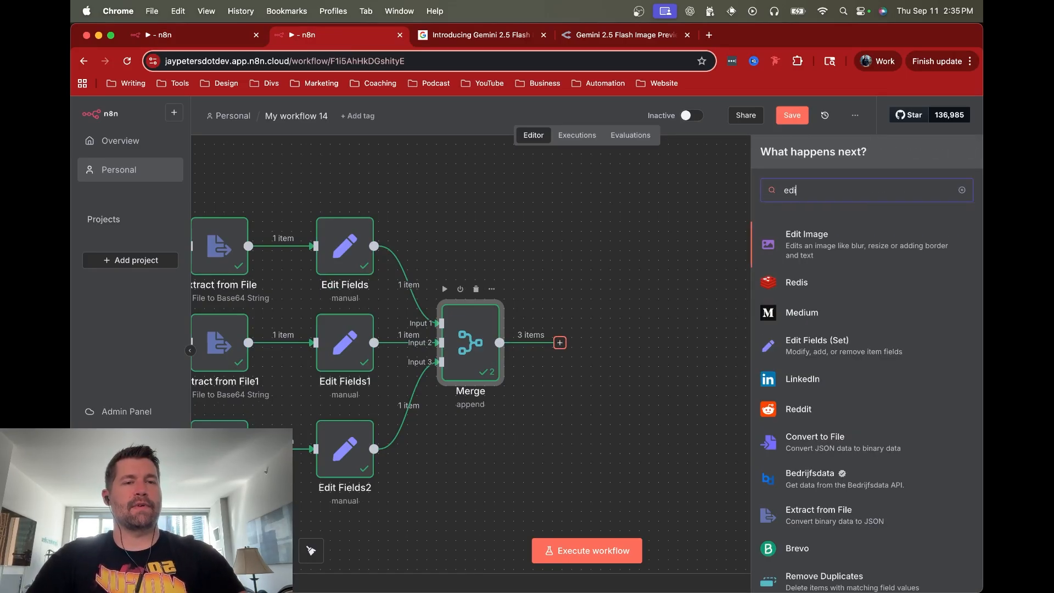
text(t fi)
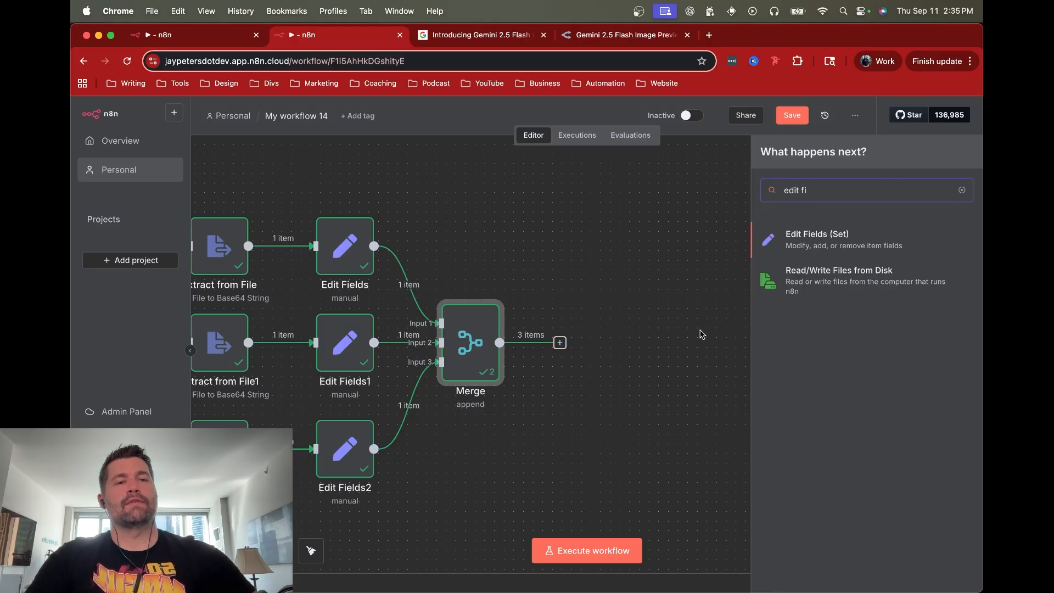
click(811, 244)
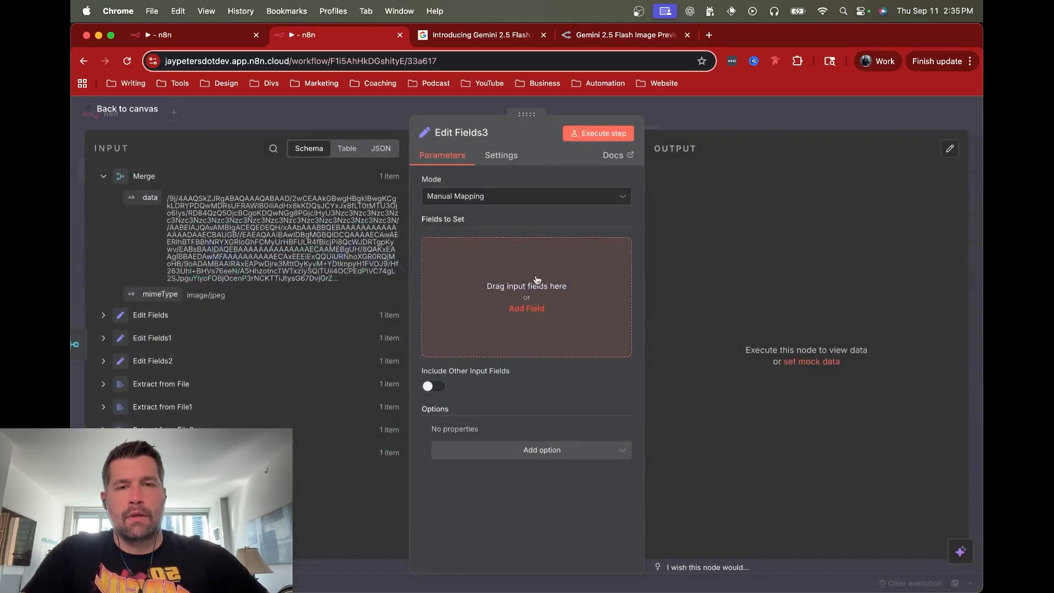
Step: Set Edit Fields3's mode to JSON and replace the sample content with the copied inlineData JSON as an expression
click(490, 254)
click(497, 195)
click(474, 265)
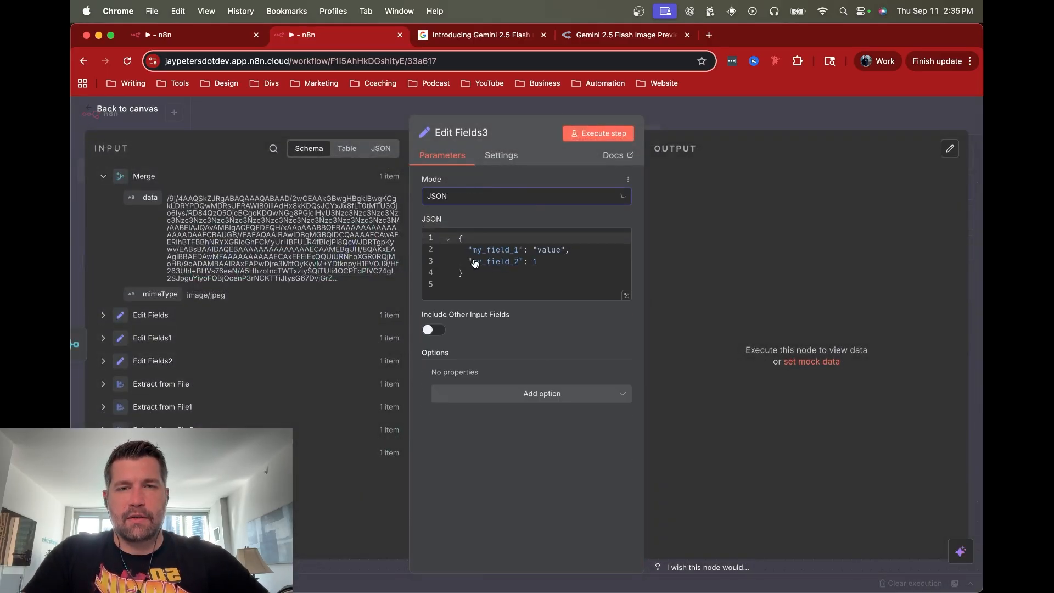
click(492, 291)
key(super+a)
key(super+v)
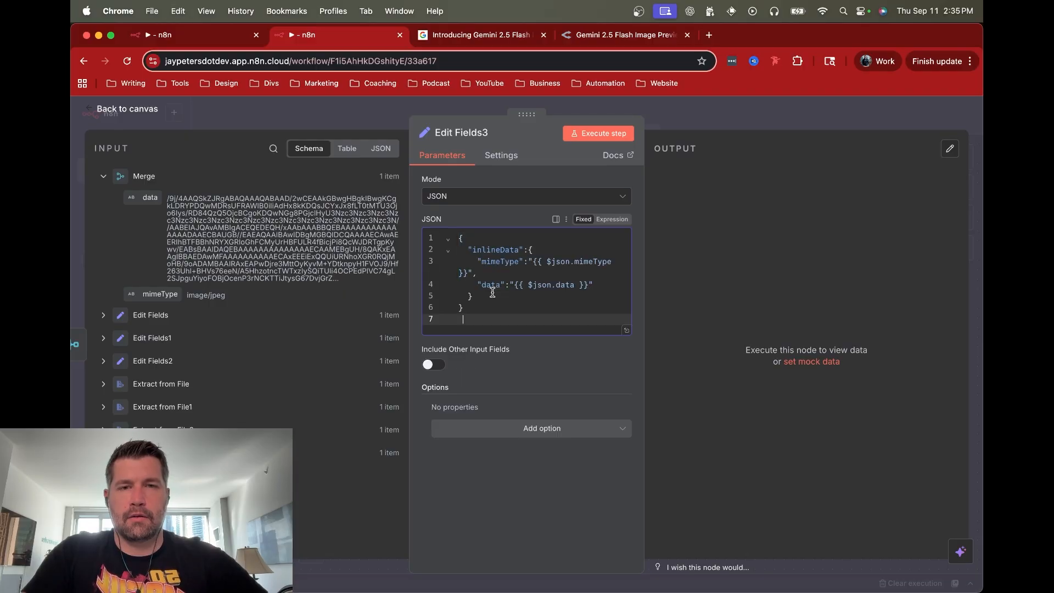
key(super+a)
key(BackSpace)
key(super+v)
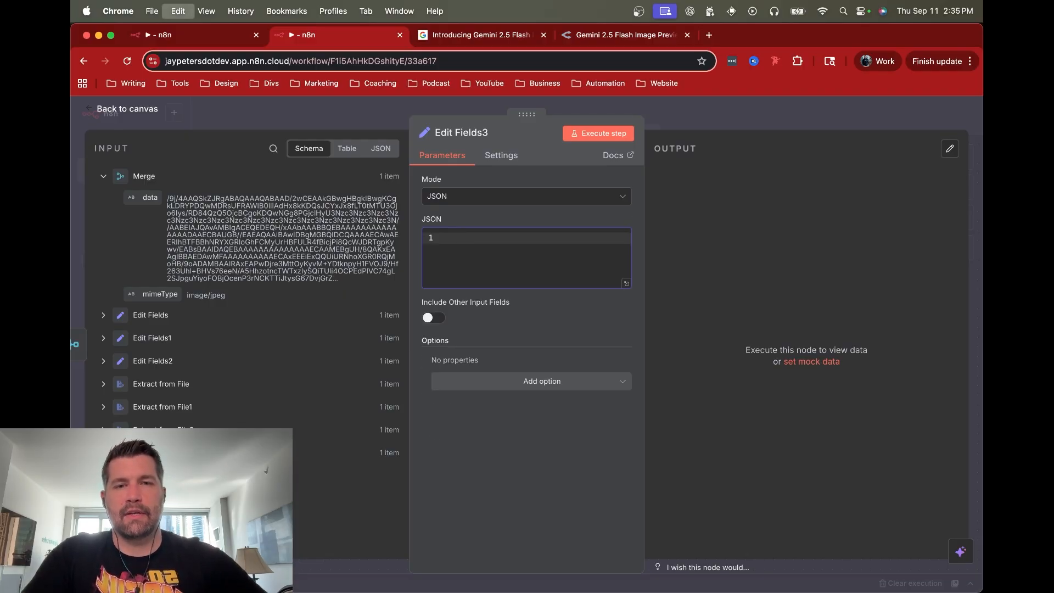
scroll(456, 282, down, 1)
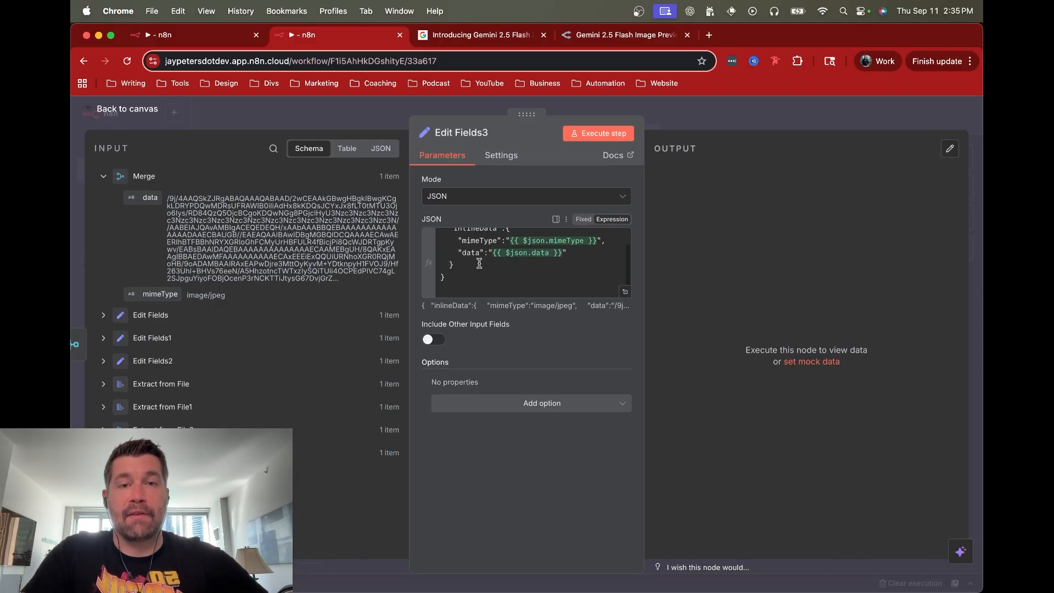
Step: Remap the mimeType and data values in the inlineData JSON to Merge's mimeType and data fields, and return to the canvas
click(507, 239)
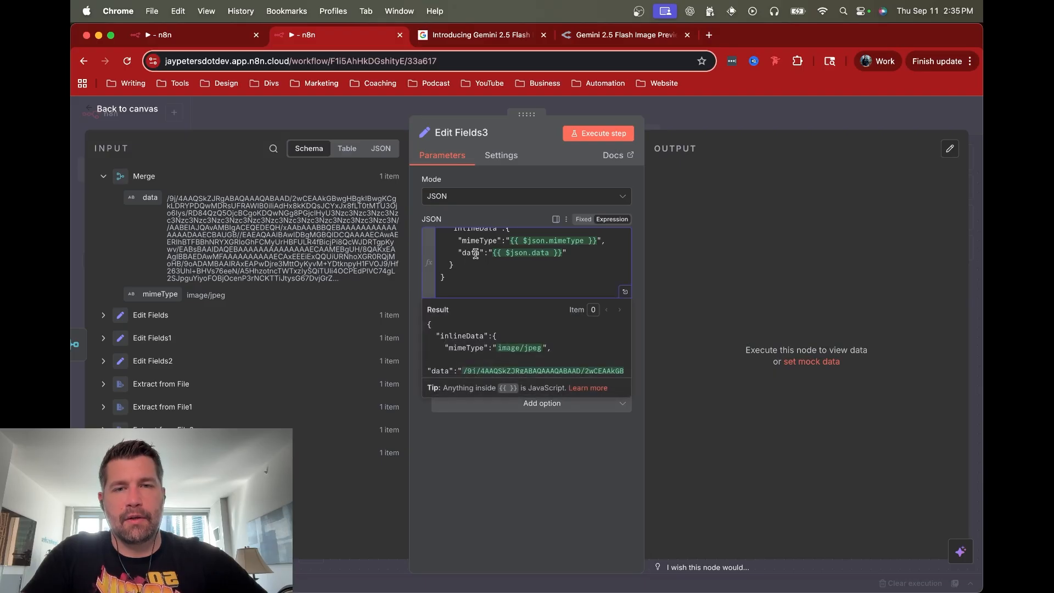
scroll(475, 253, up, 2)
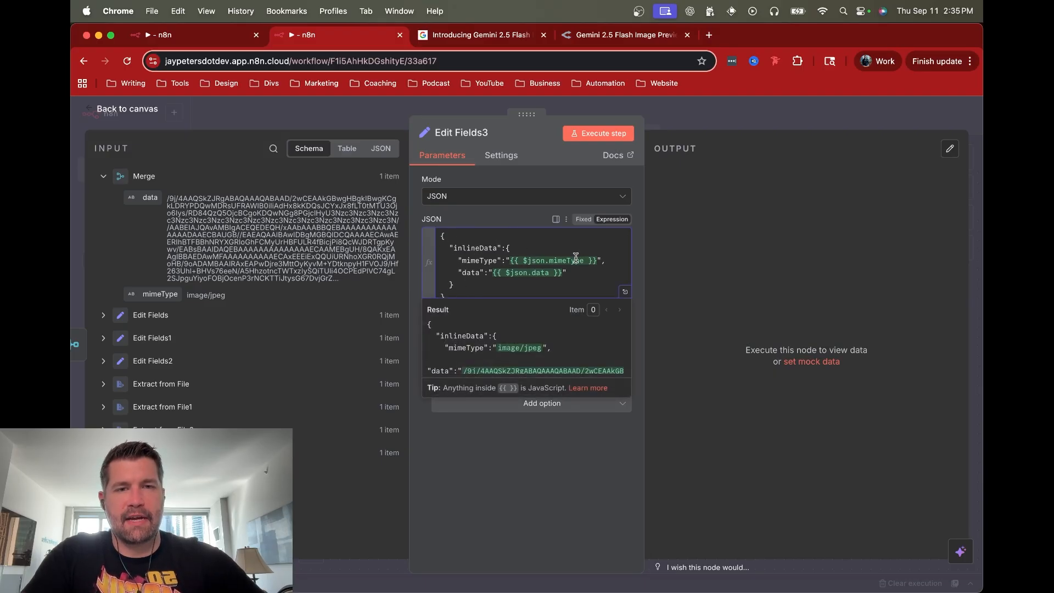
shift+click(597, 260)
key(BackSpace)
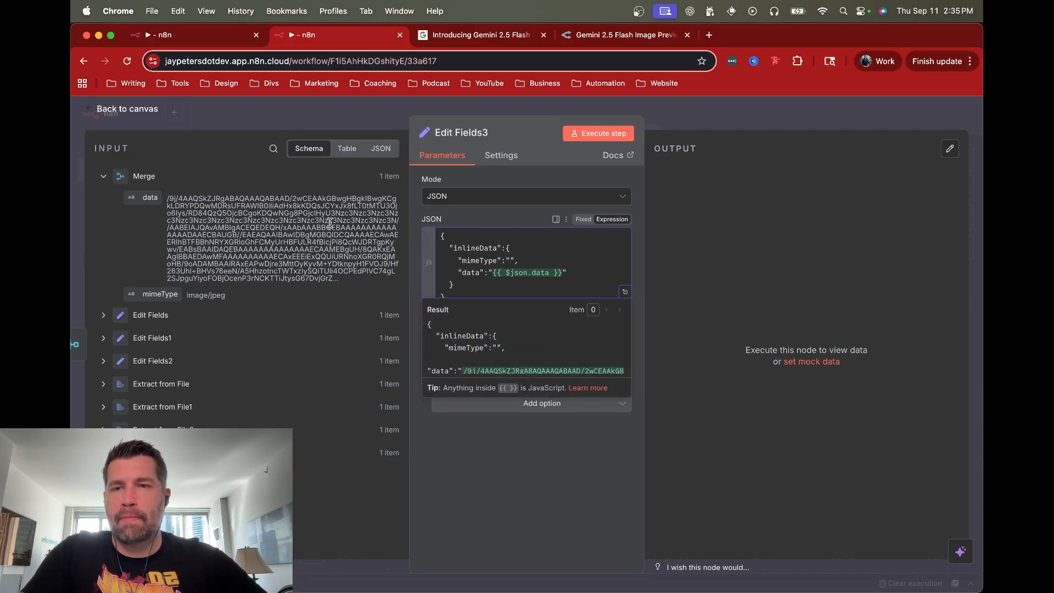
drag(157, 297, 563, 273)
click(493, 273)
key(BackSpace)
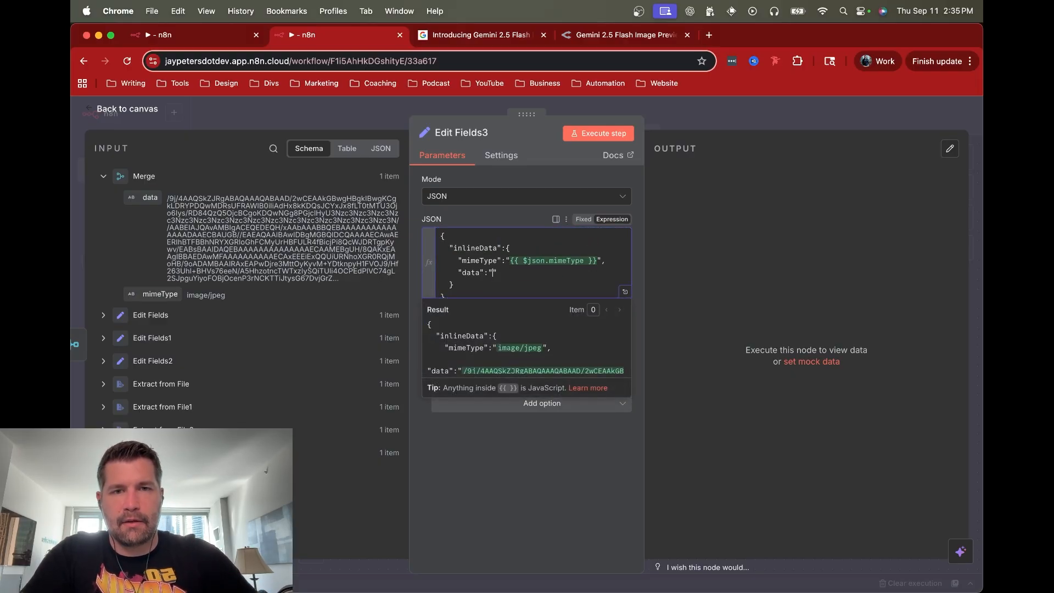
drag(145, 199, 497, 272)
click(529, 247)
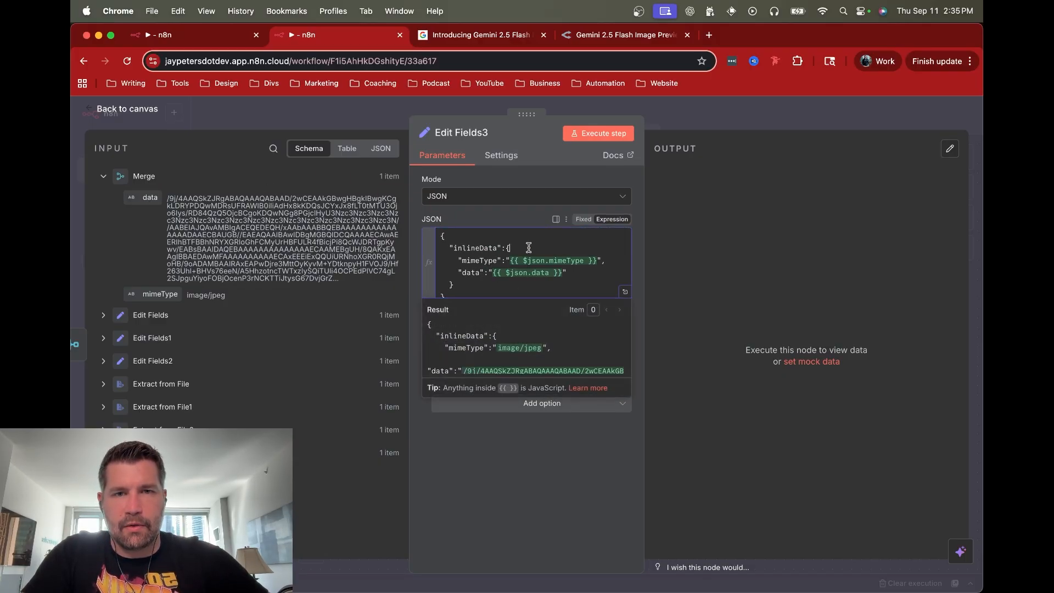
click(704, 113)
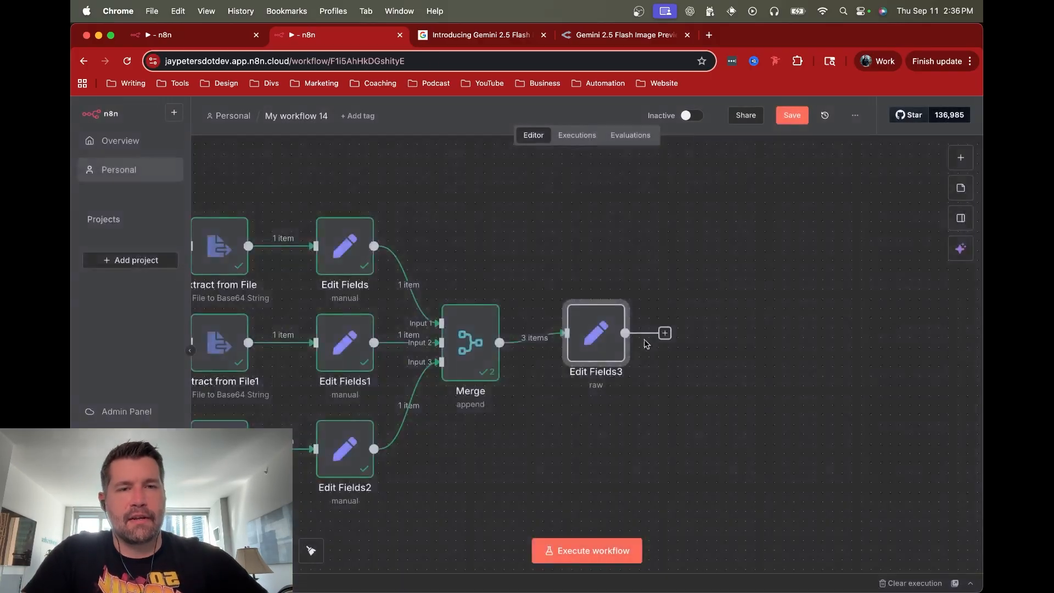
Step: Place Edit Fields3 farther from Merge and level with it, execute it, and recheck its settings and output
drag(598, 330, 640, 344)
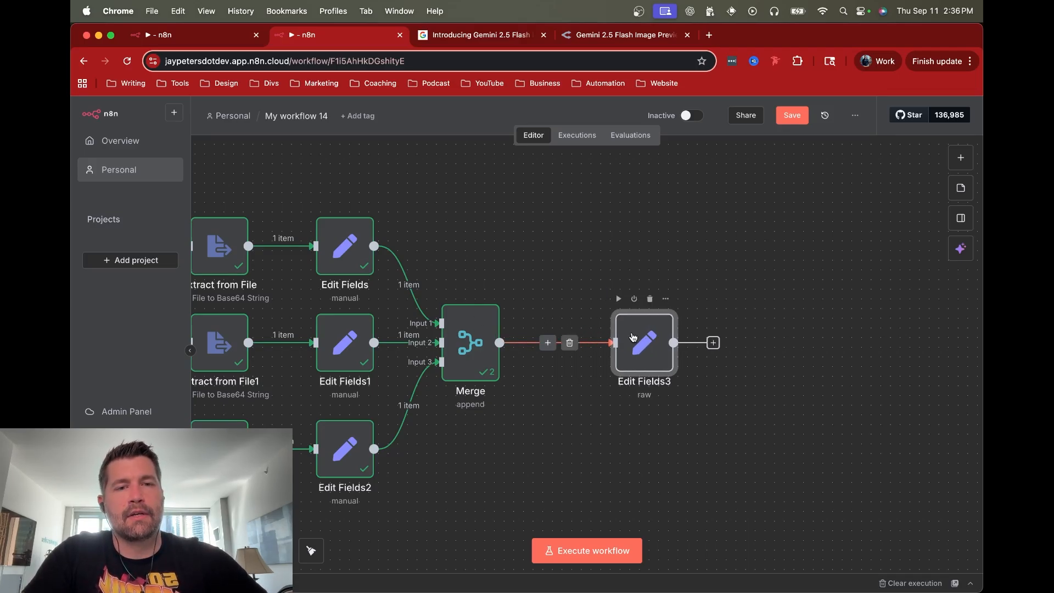
double_click(632, 337)
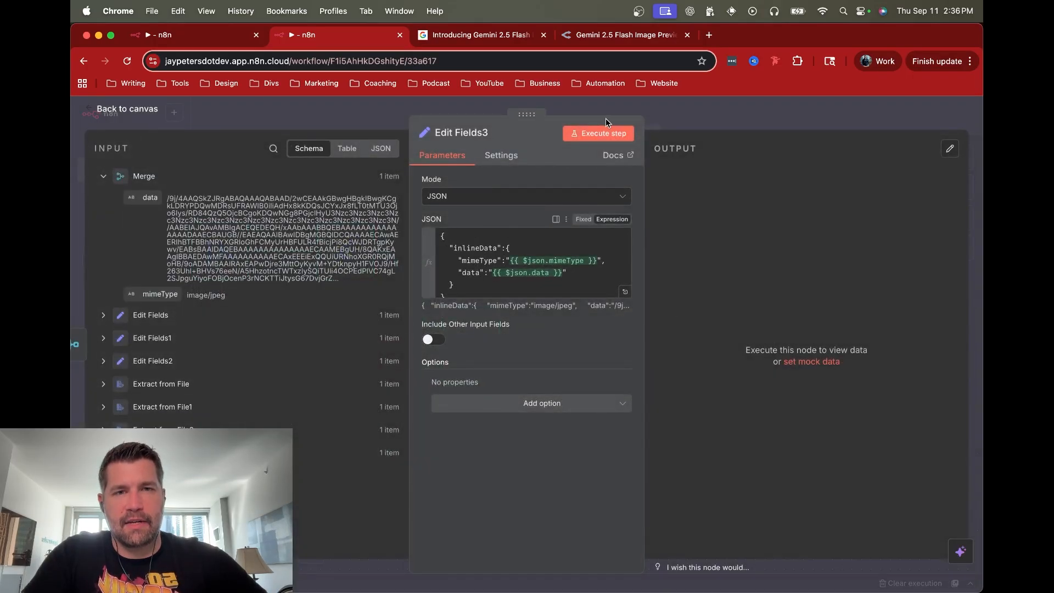
click(603, 134)
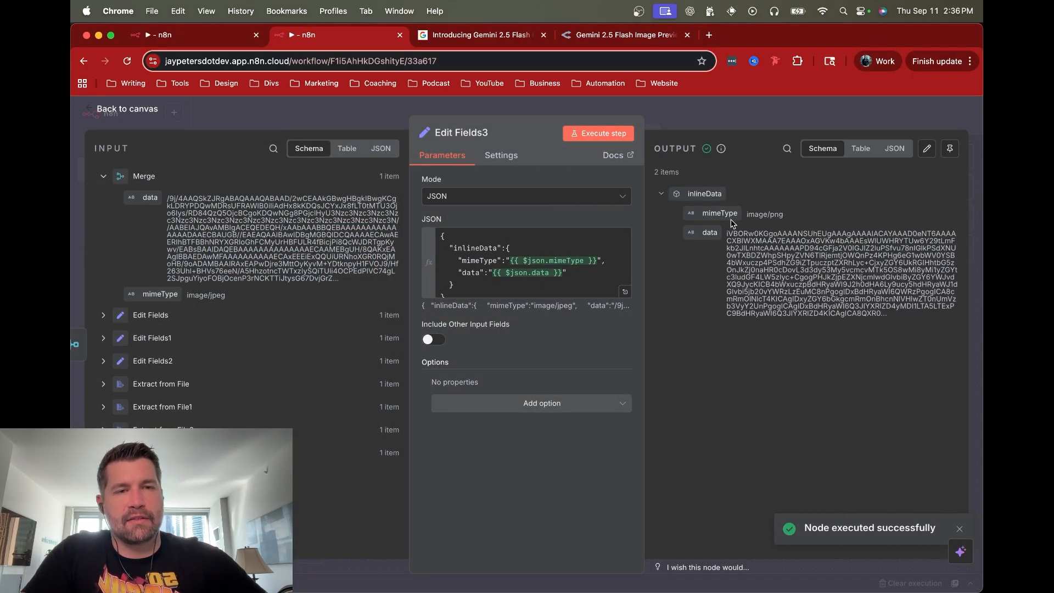
click(755, 106)
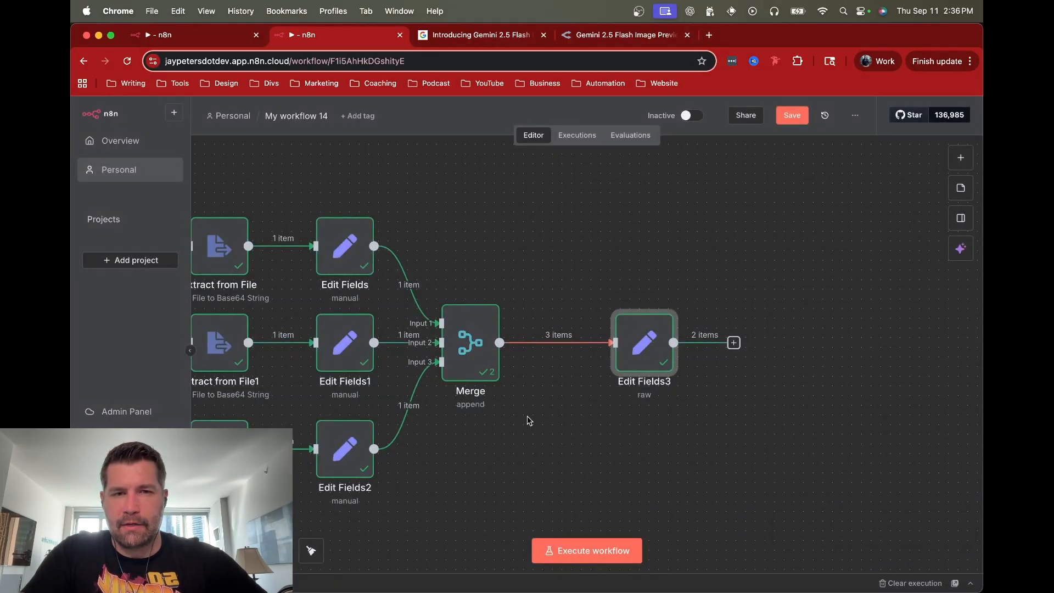
double_click(635, 345)
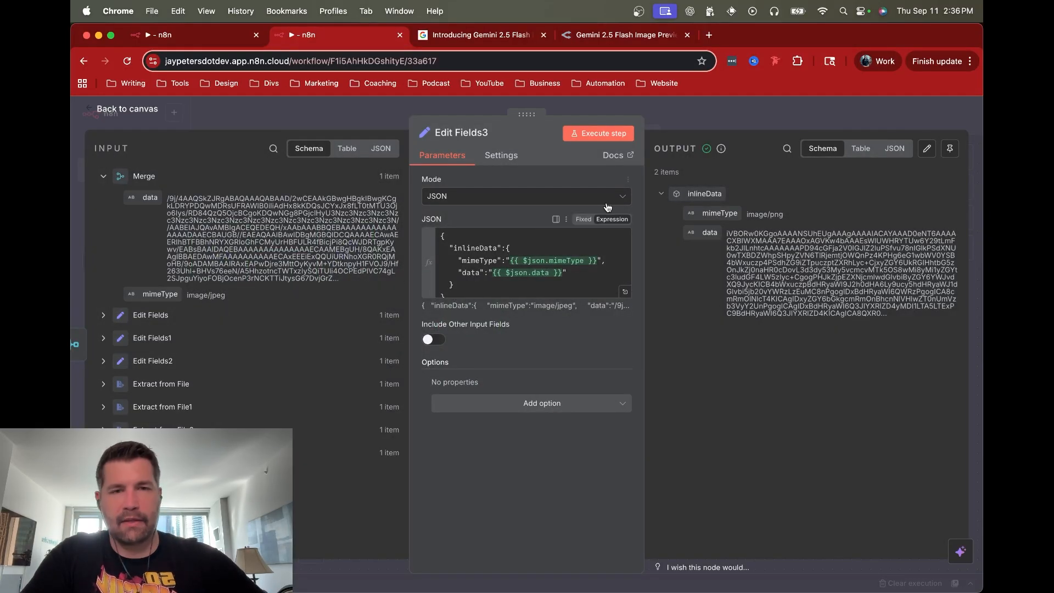
click(738, 120)
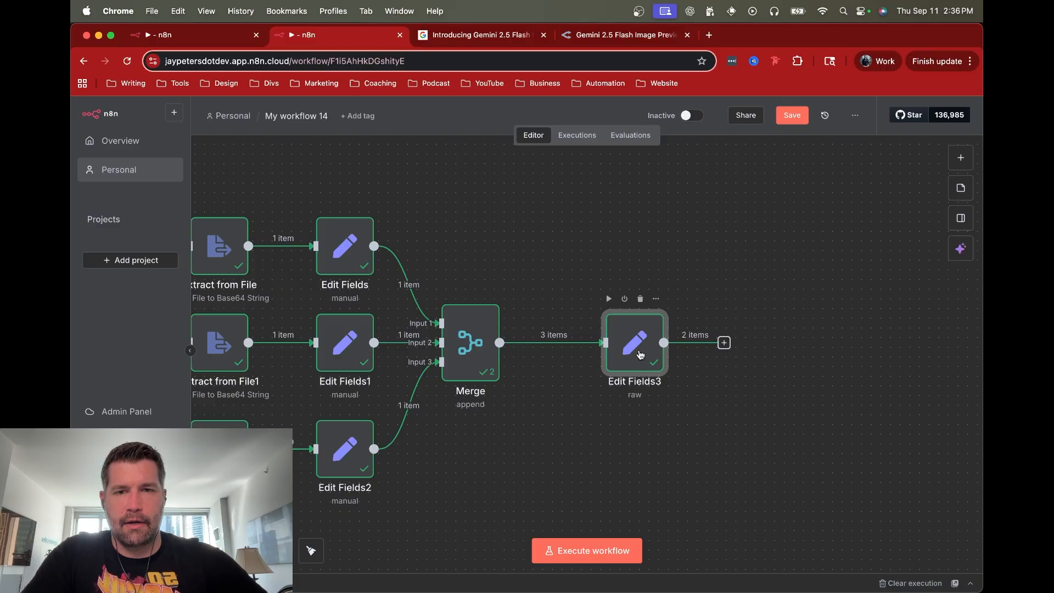
Step: Search for aggr and add an Aggregate node after Edit Fields3
scroll(565, 227, right, 3)
scroll(565, 227, right, 1)
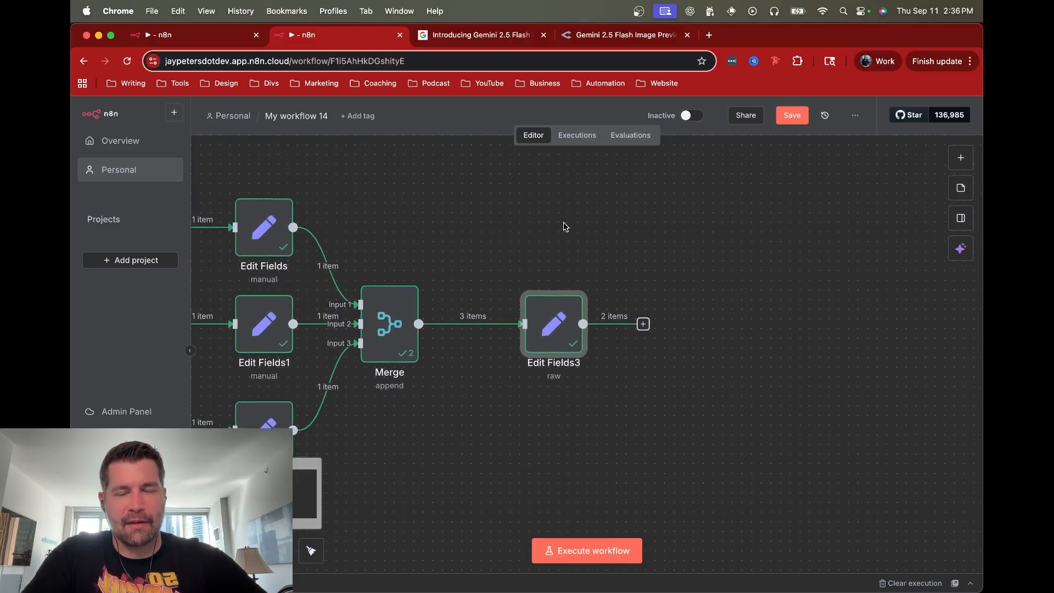
scroll(565, 227, left, 5)
scroll(566, 226, right, 3)
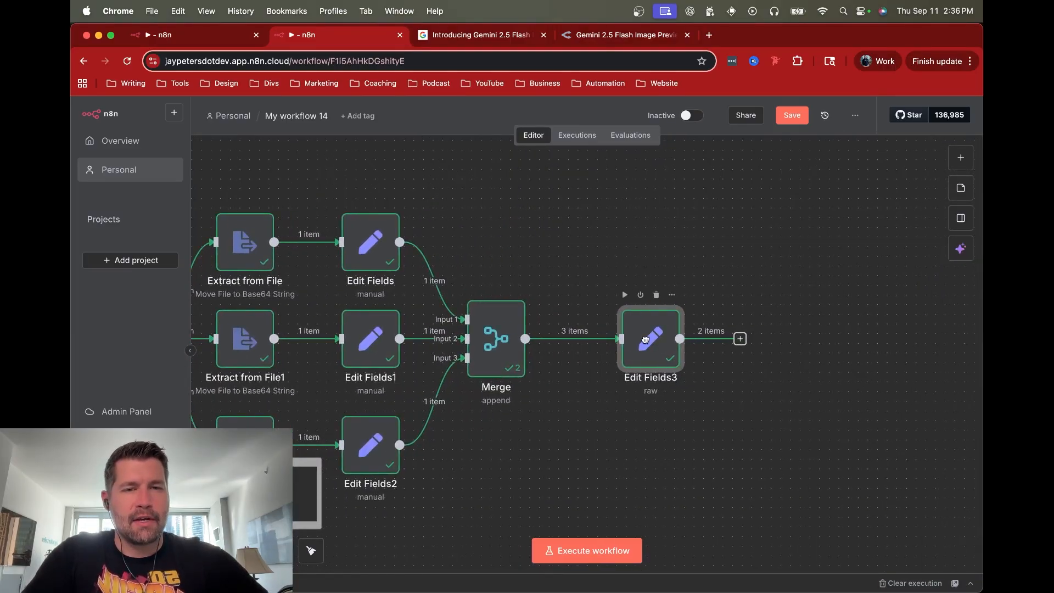
click(748, 341)
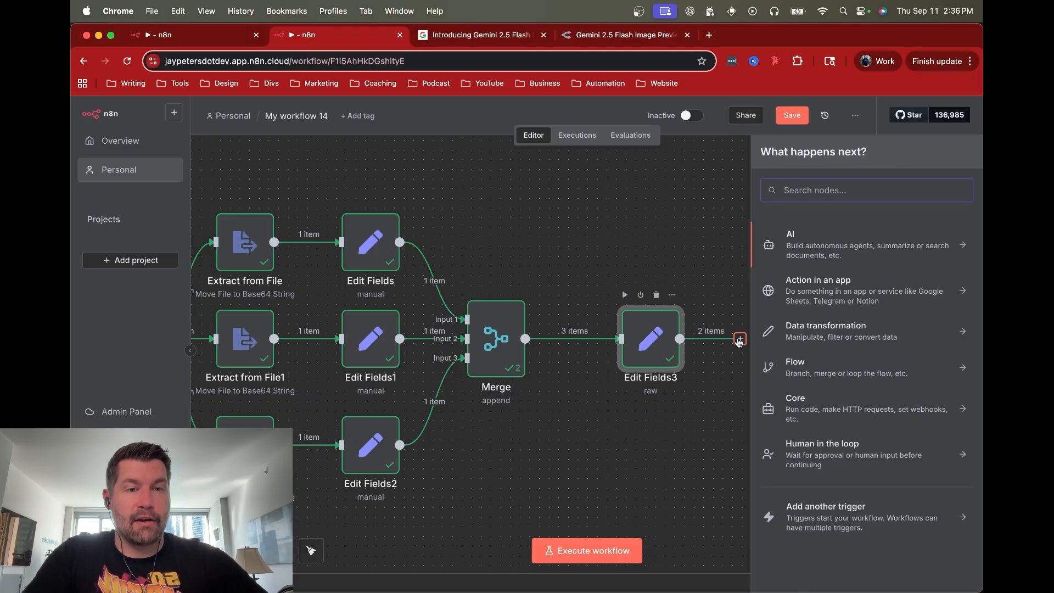
text(ag)
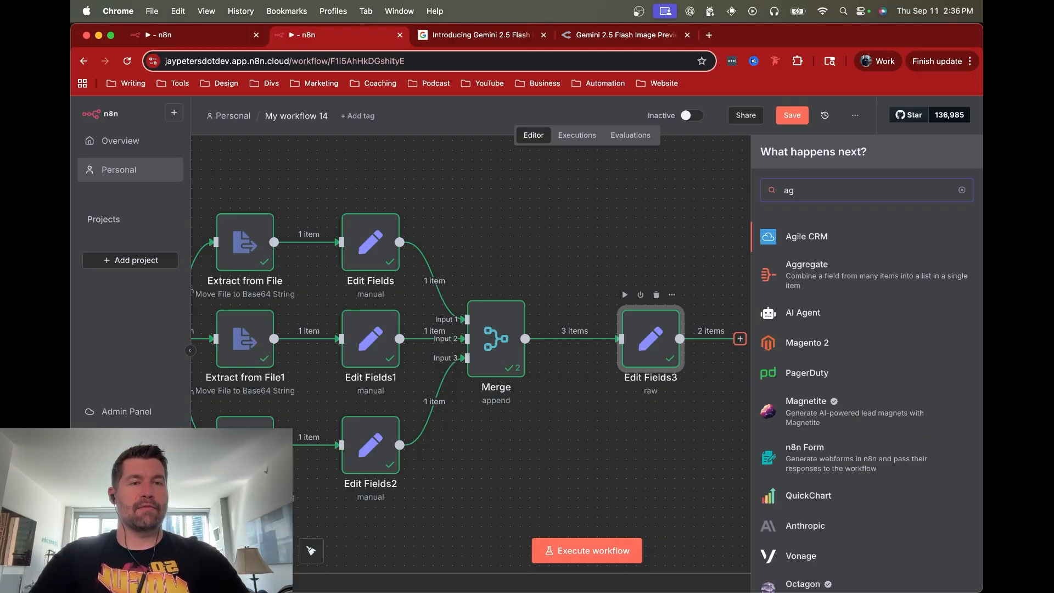
text(gr)
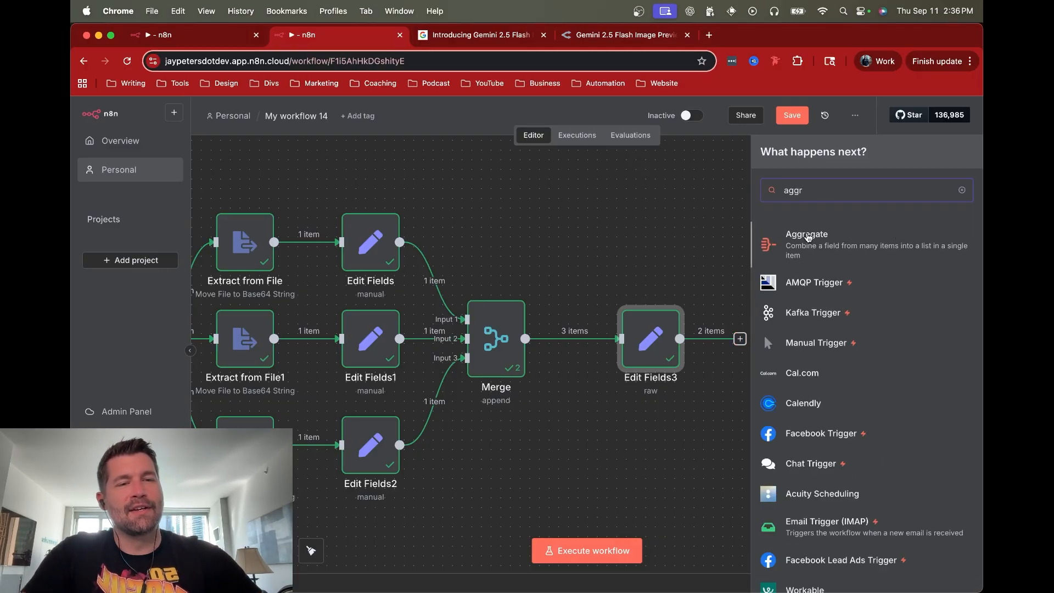
click(807, 237)
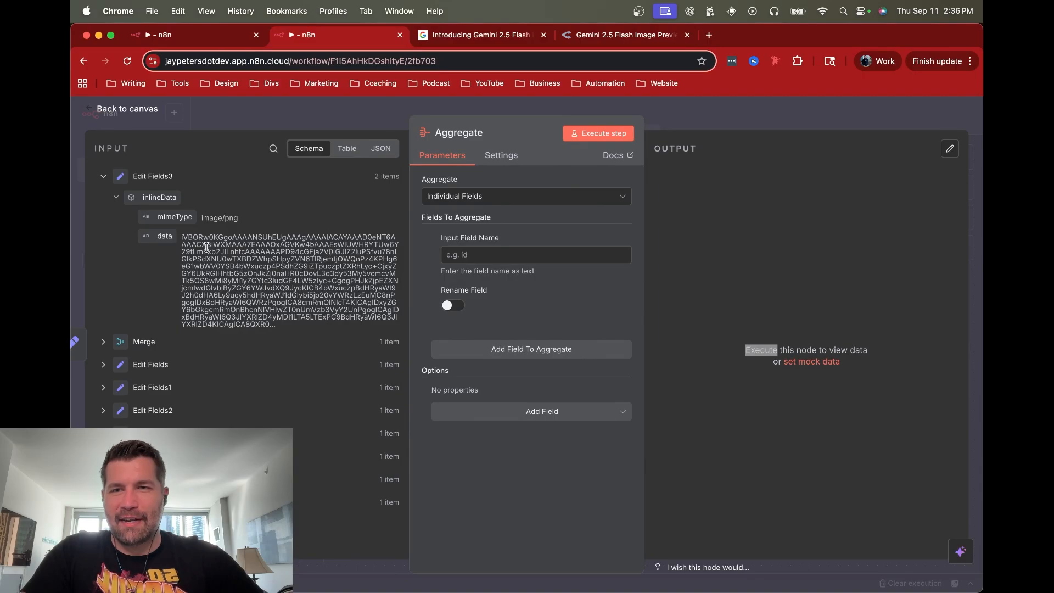
Step: Set Aggregate to All Item Data (Into a Single List) and name its output field inlineData
drag(147, 199, 460, 254)
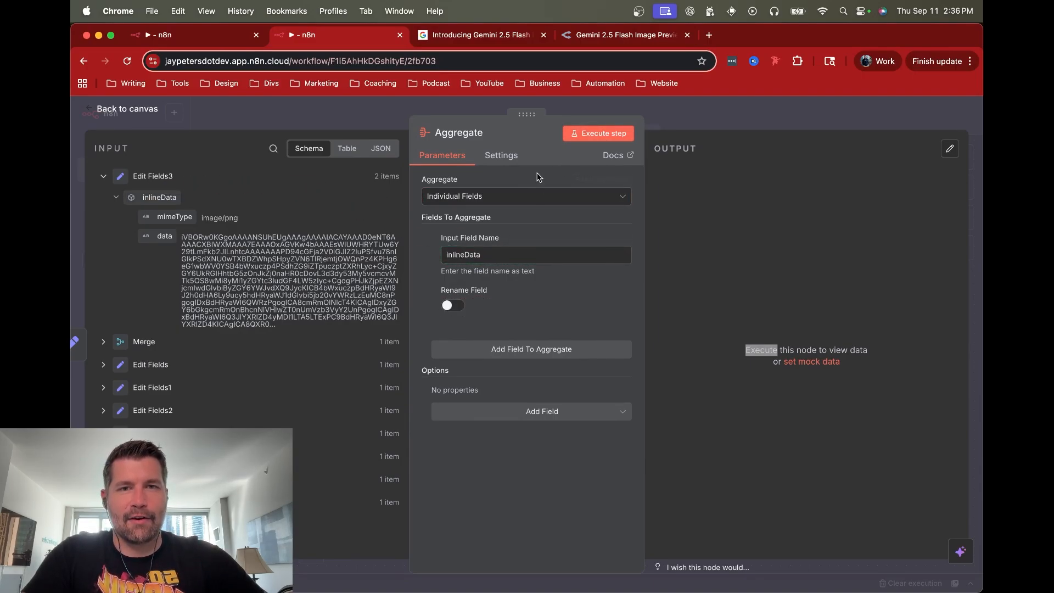
click(500, 197)
click(499, 248)
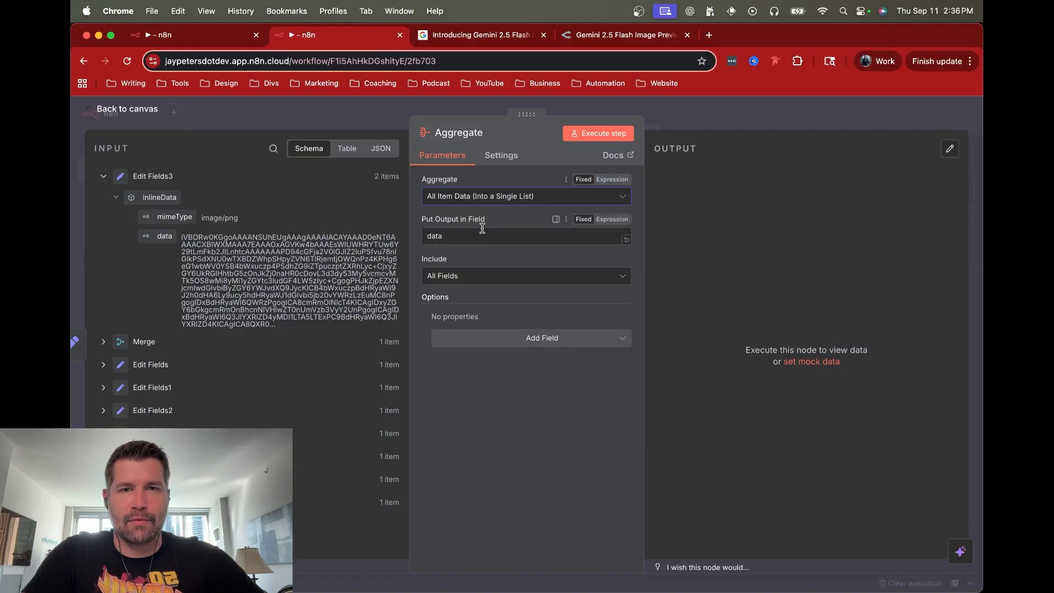
double_click(442, 235)
text(inlineD)
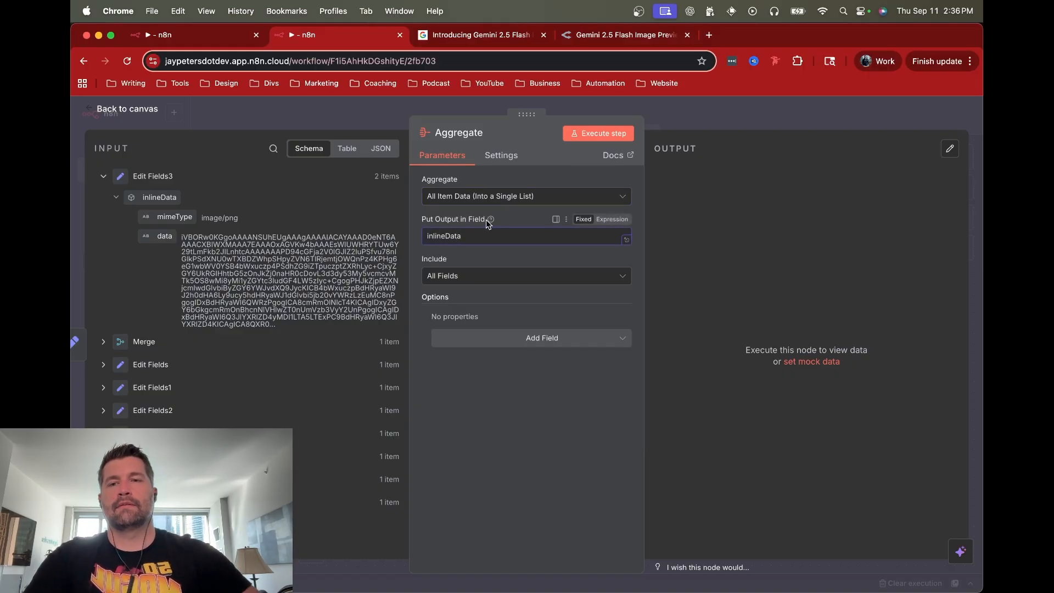
Step: Execute the Aggregate node, check the combined inlineData output, and return to the canvas
click(577, 134)
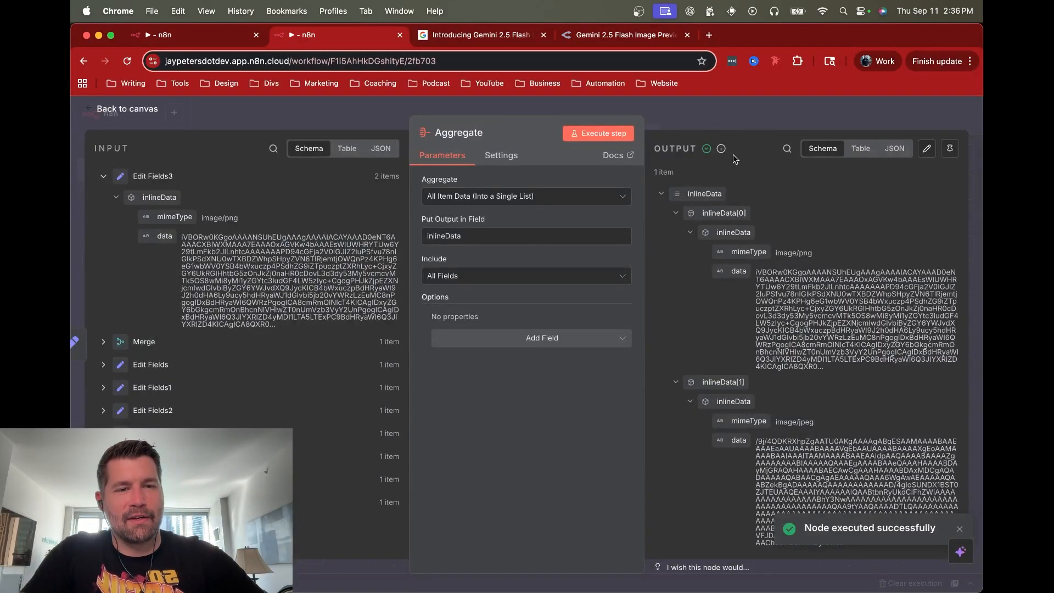
scroll(749, 264, down, 1)
click(754, 110)
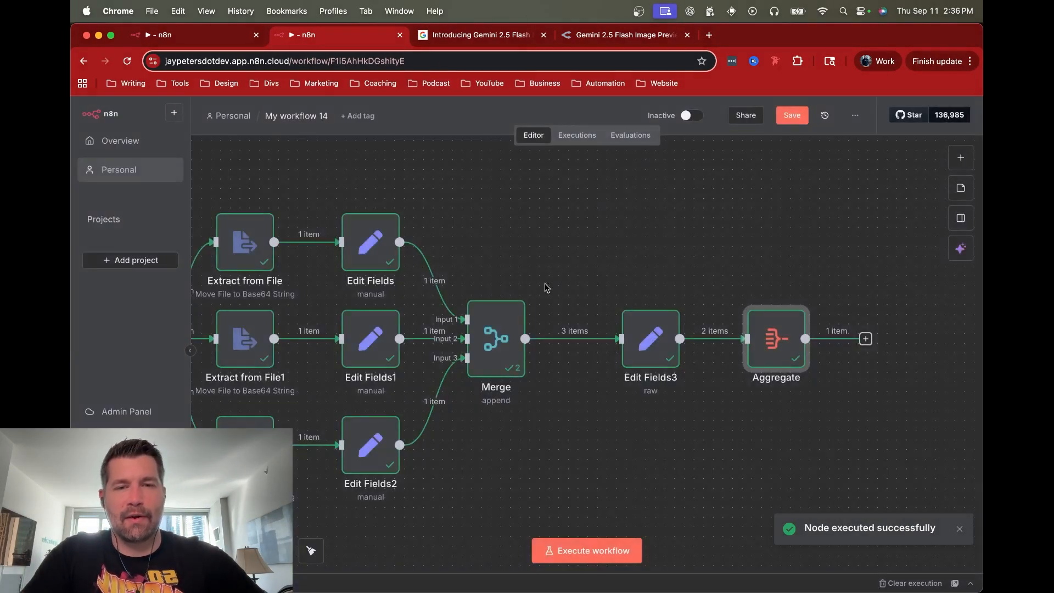
Step: Reload the workflow page and execute the On form submission trigger to bring up its test form
scroll(570, 269, left, 3)
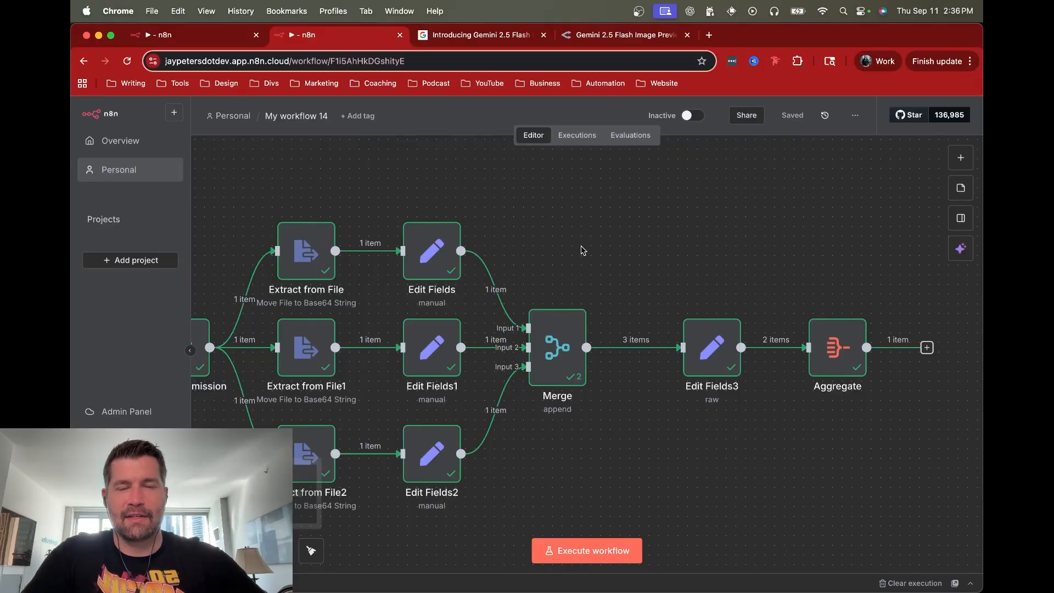
key(super+r)
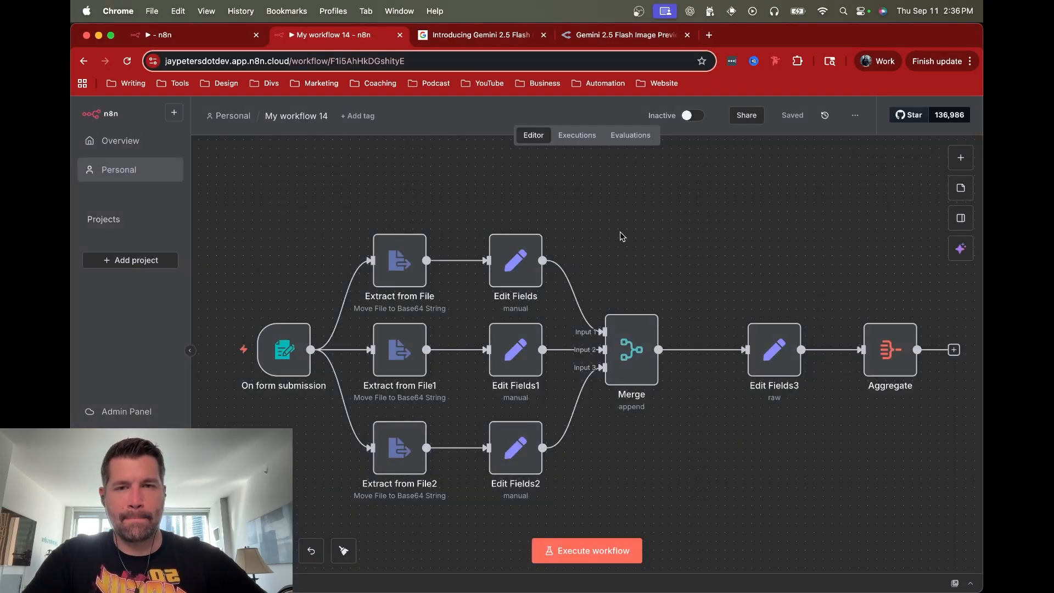
double_click(280, 349)
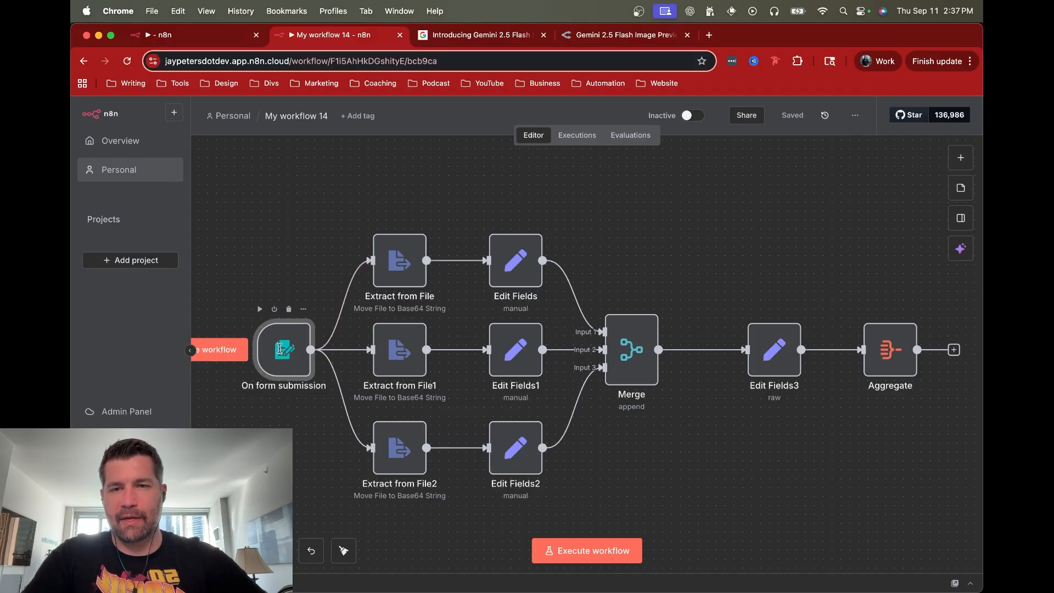
click(486, 132)
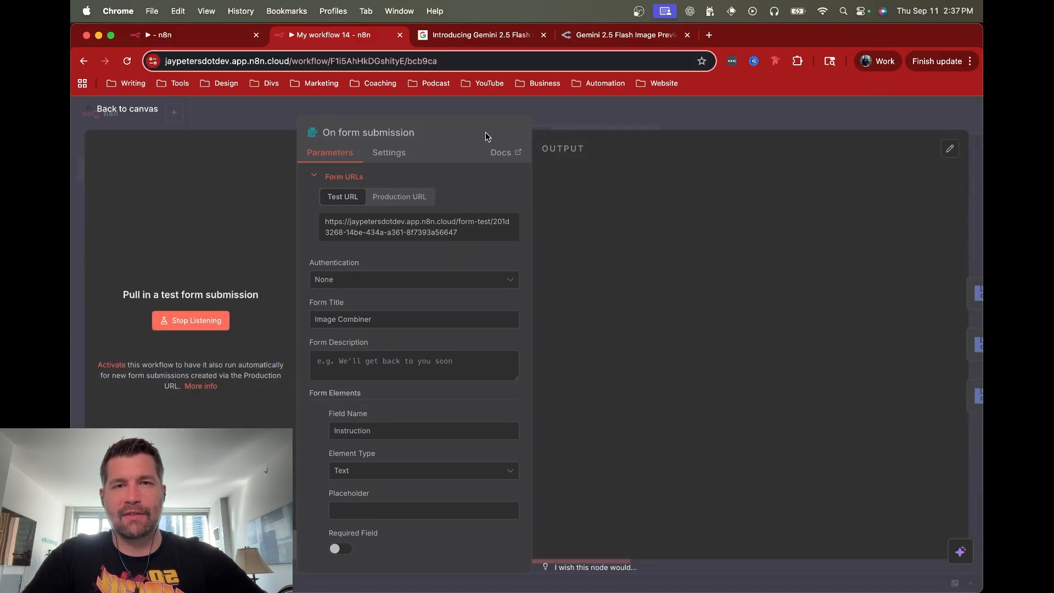
Step: Enter "please combine the hat, person and new background" as the test form's instruction
click(481, 198)
text(ple)
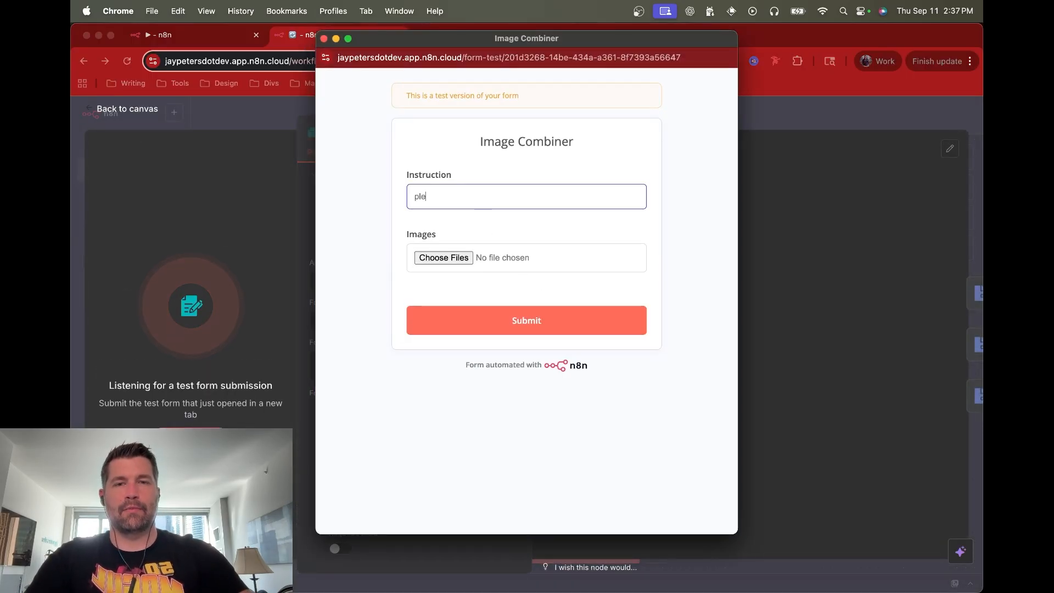
text(as com)
key(BackSpace)
key(BackSpace)
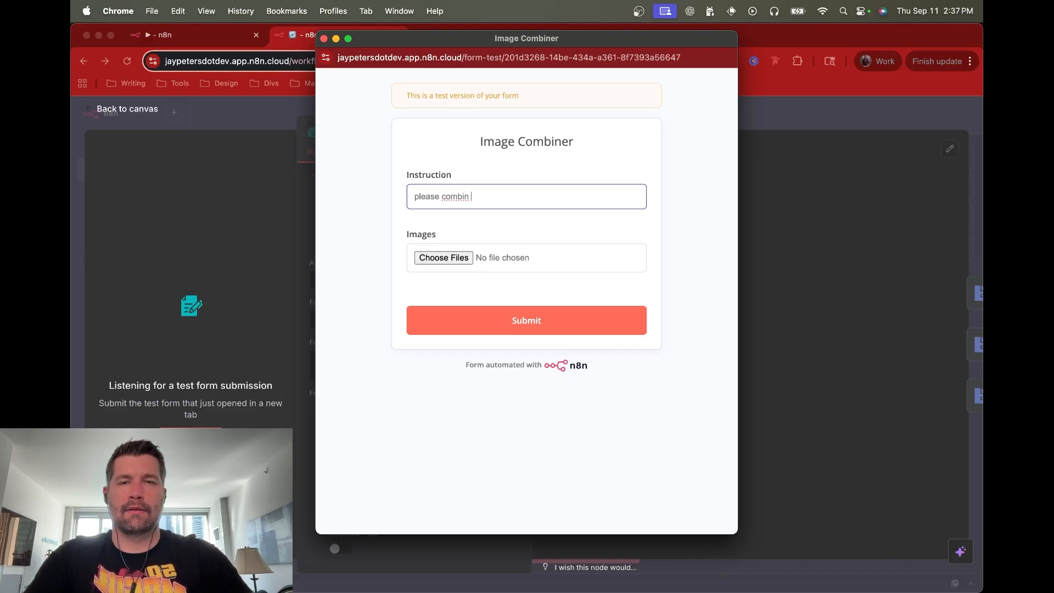
text(ombine th)
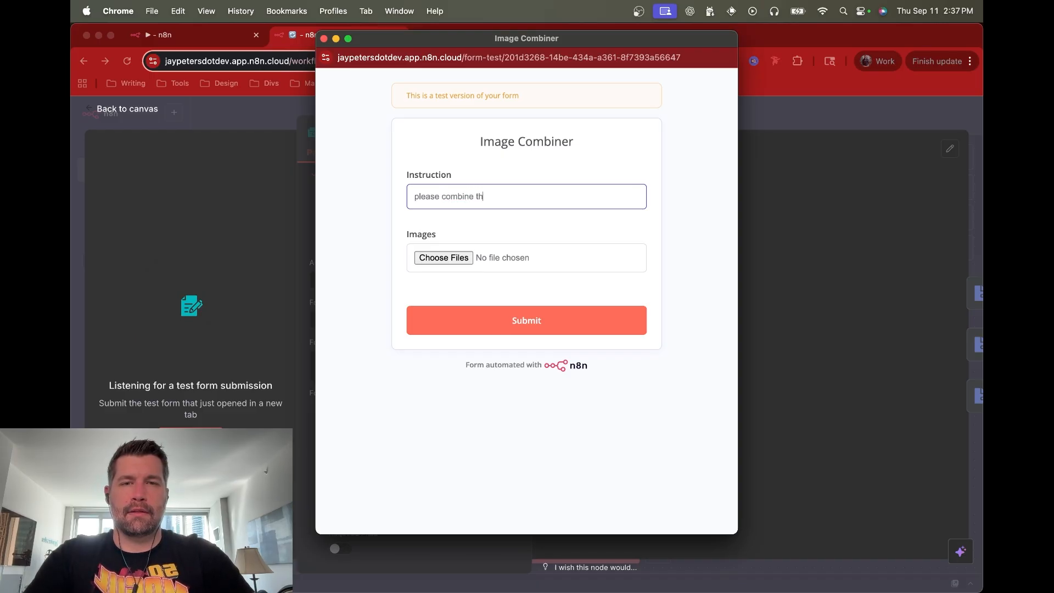
text(e hat, person )
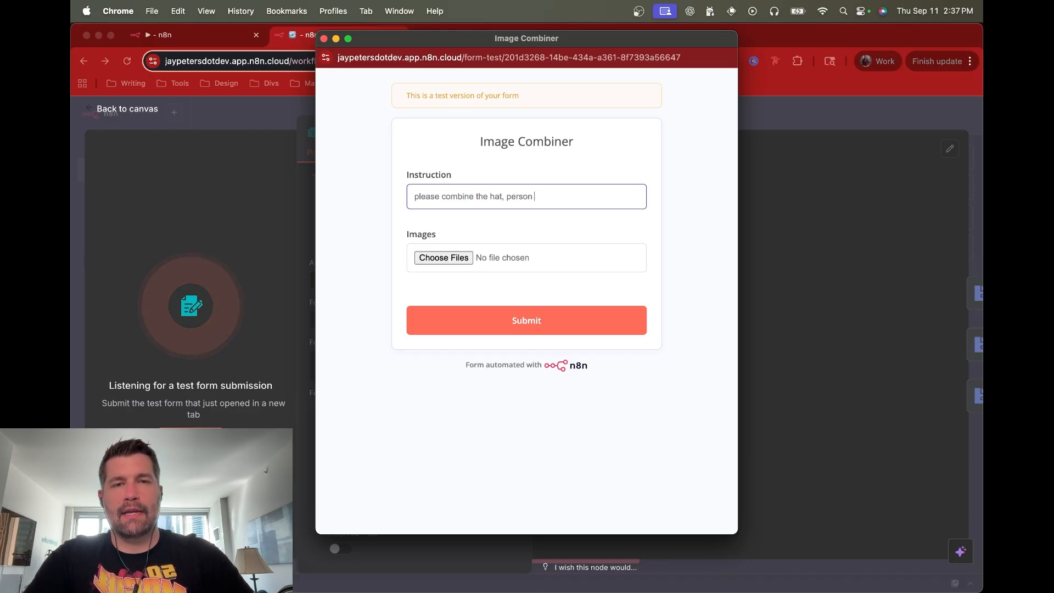
text(and new background)
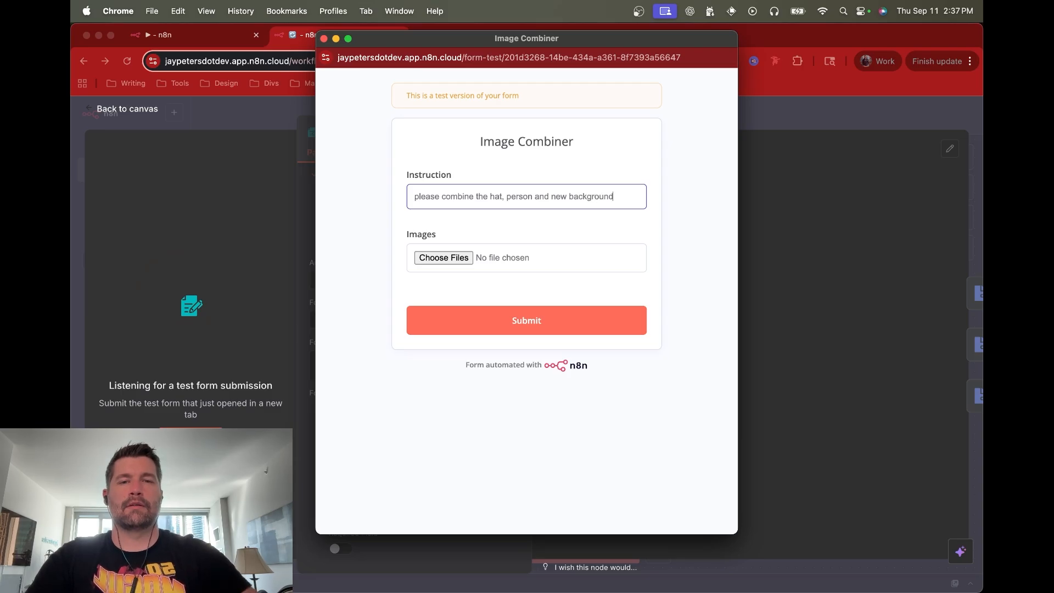
Step: Attach 512x512.png, profile-square.jpg and beach-example.jpeg as the form's images and submit the form
click(452, 257)
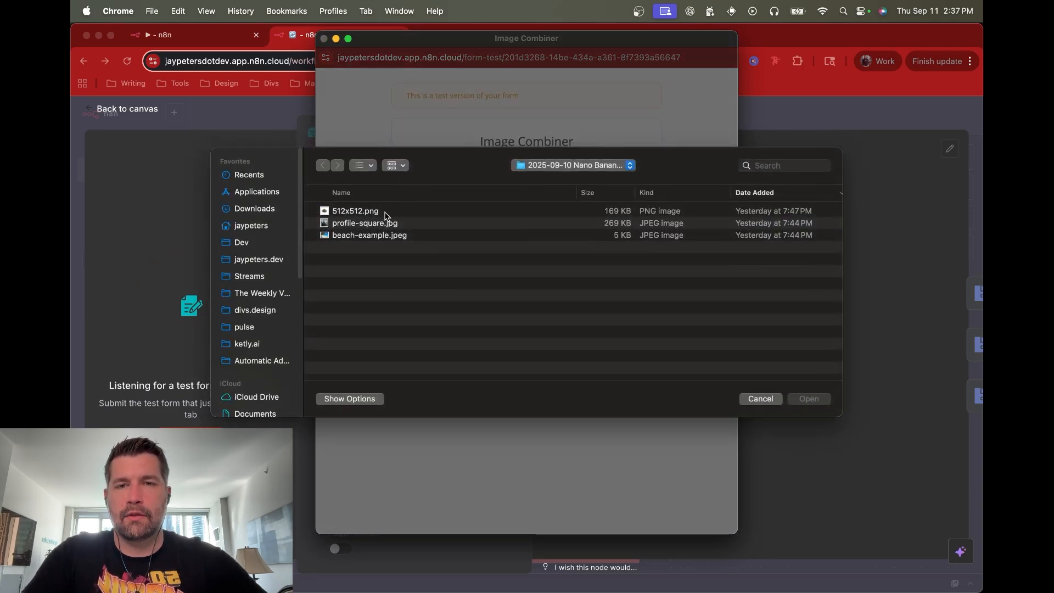
click(389, 214)
shift+click(378, 236)
click(809, 398)
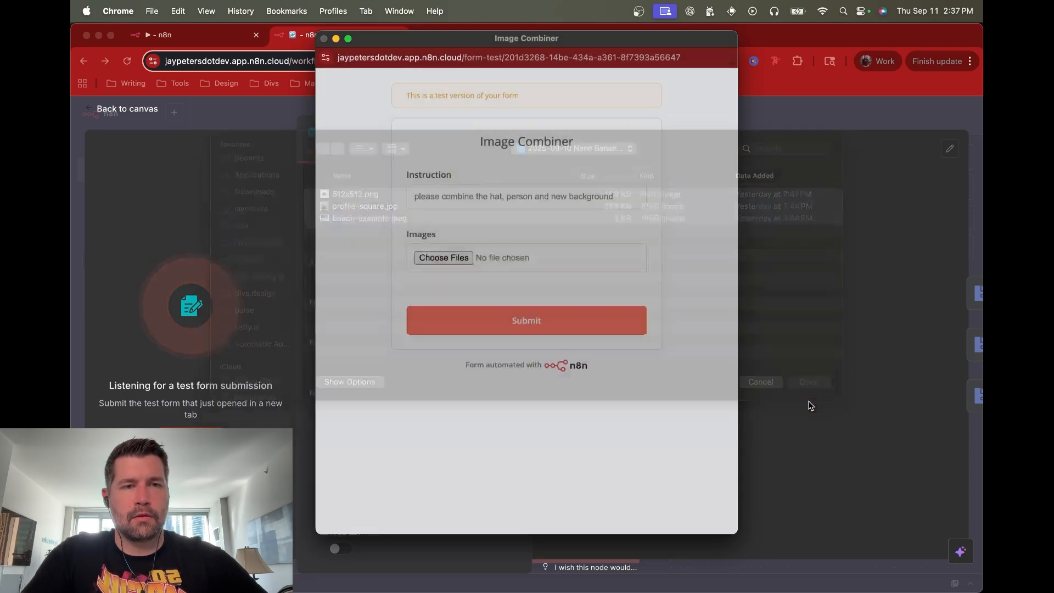
click(532, 328)
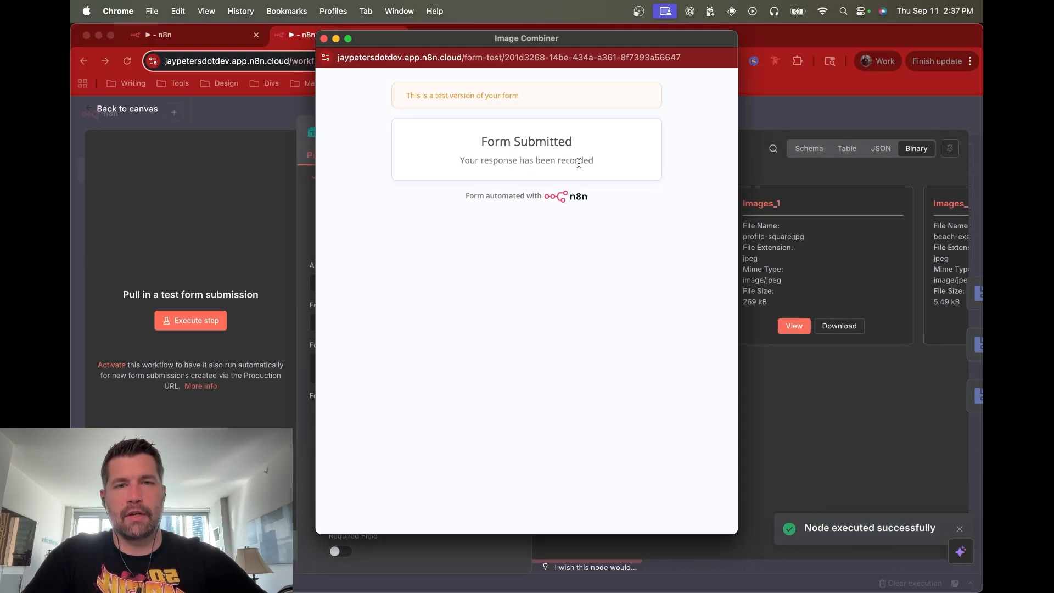
Step: Close the submitted form, execute the Aggregate node on the new submission, and return to the canvas
click(323, 39)
click(613, 117)
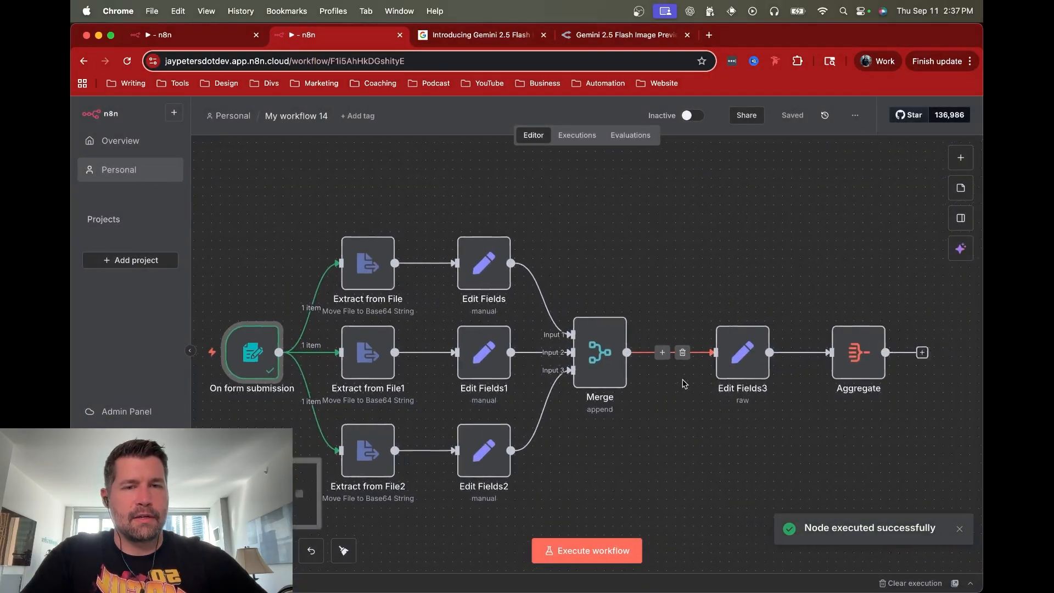
double_click(802, 343)
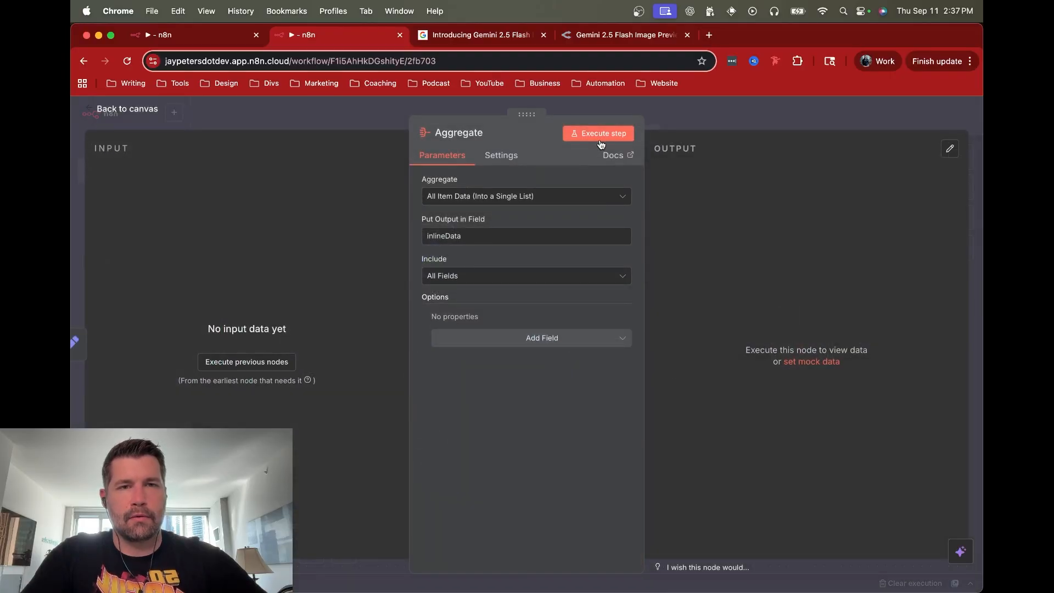
click(600, 142)
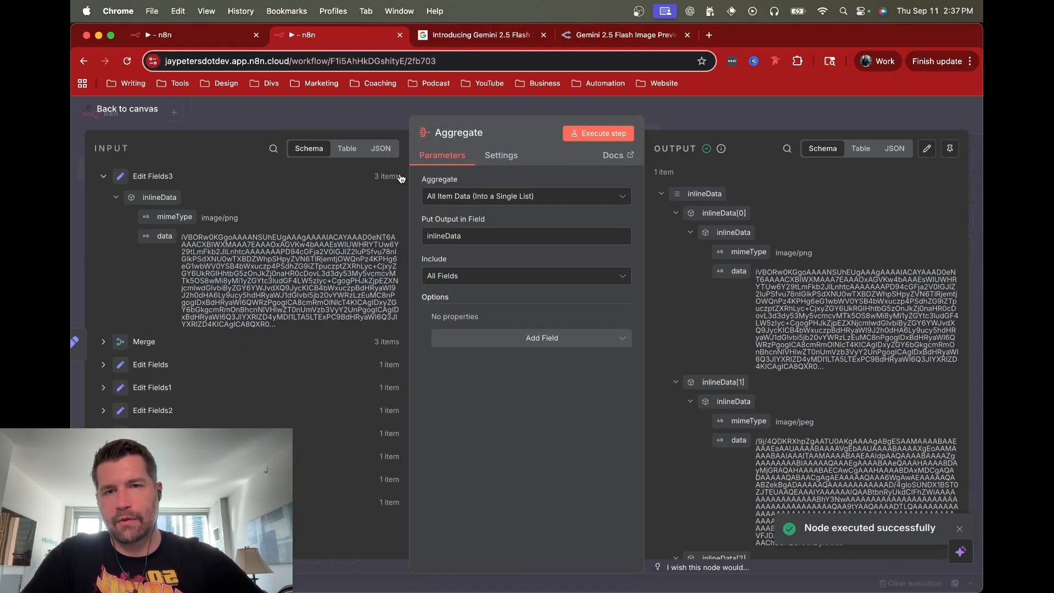
click(793, 112)
scroll(603, 239, up, 5)
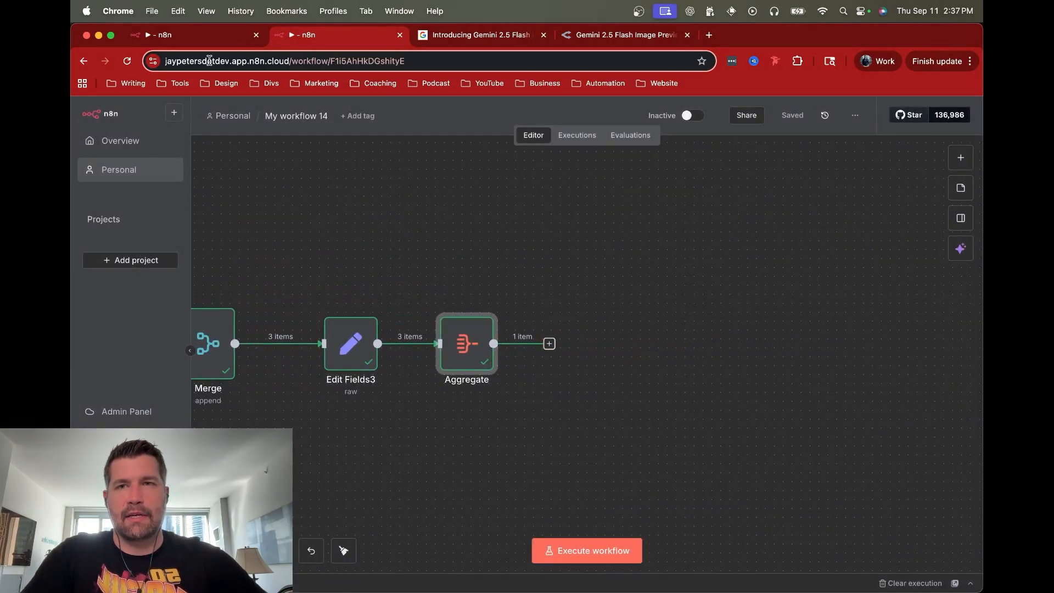
Step: Copy the HTTP Request node in the Image Combiner - Nano Banana workflow
click(213, 44)
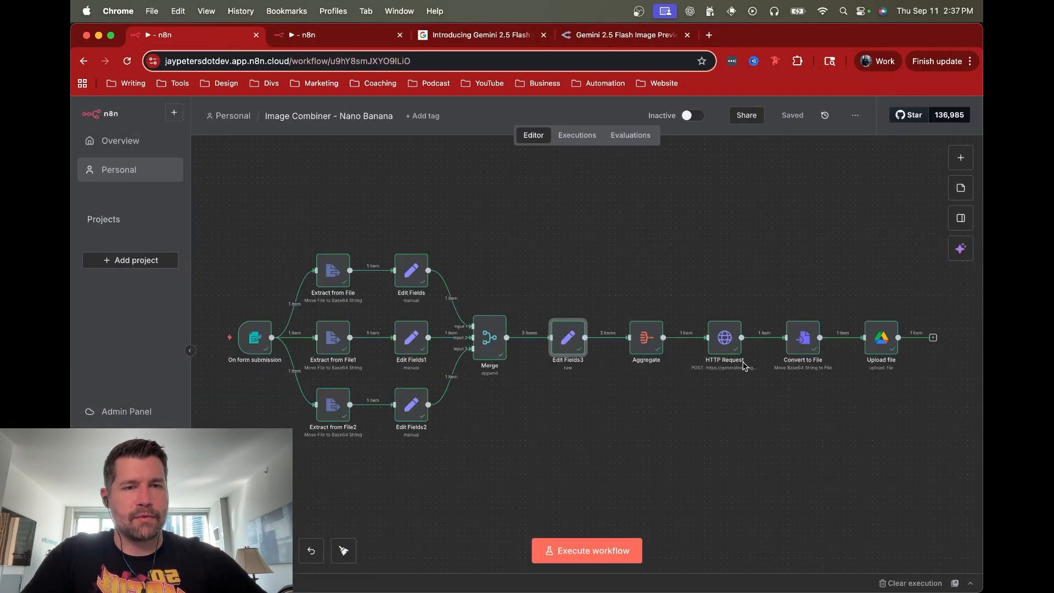
click(724, 336)
key(super+c)
key(super+c)
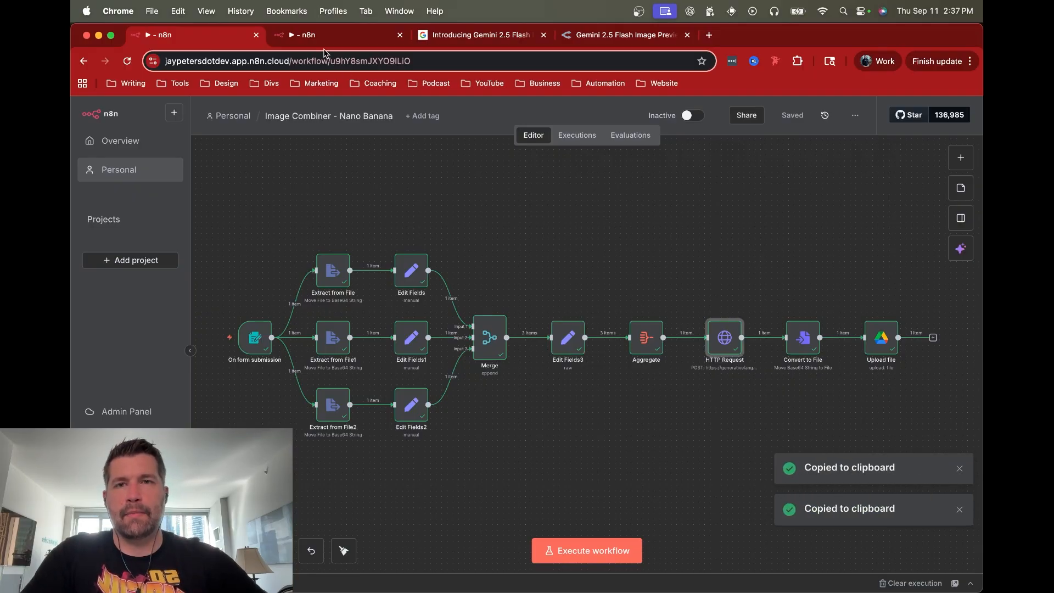
Step: In My workflow 14, search for http, add an HTTP Request node after Aggregate, and set its method to POST
click(336, 35)
click(549, 344)
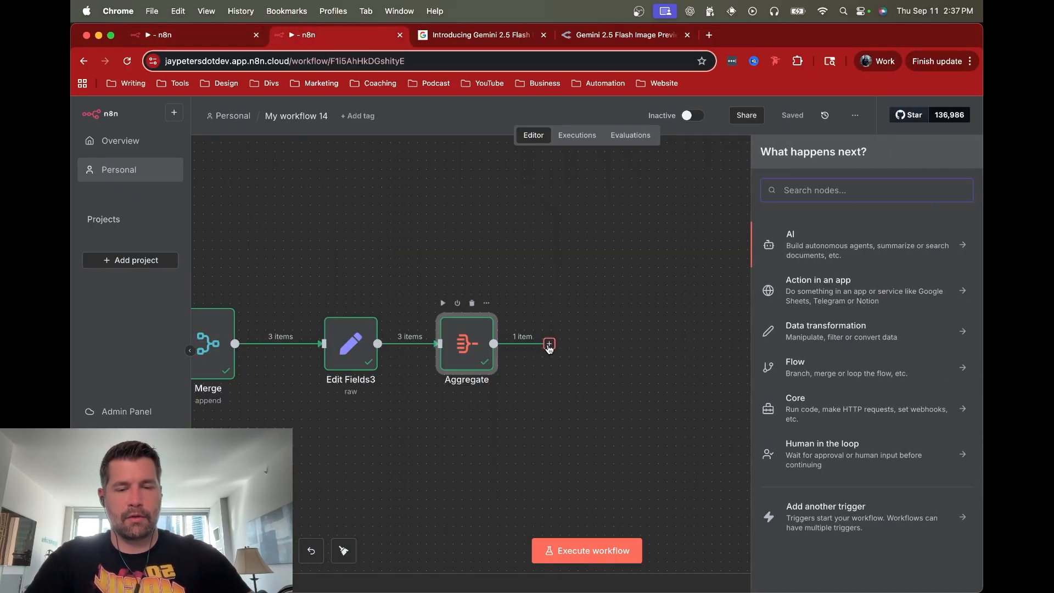
text(http)
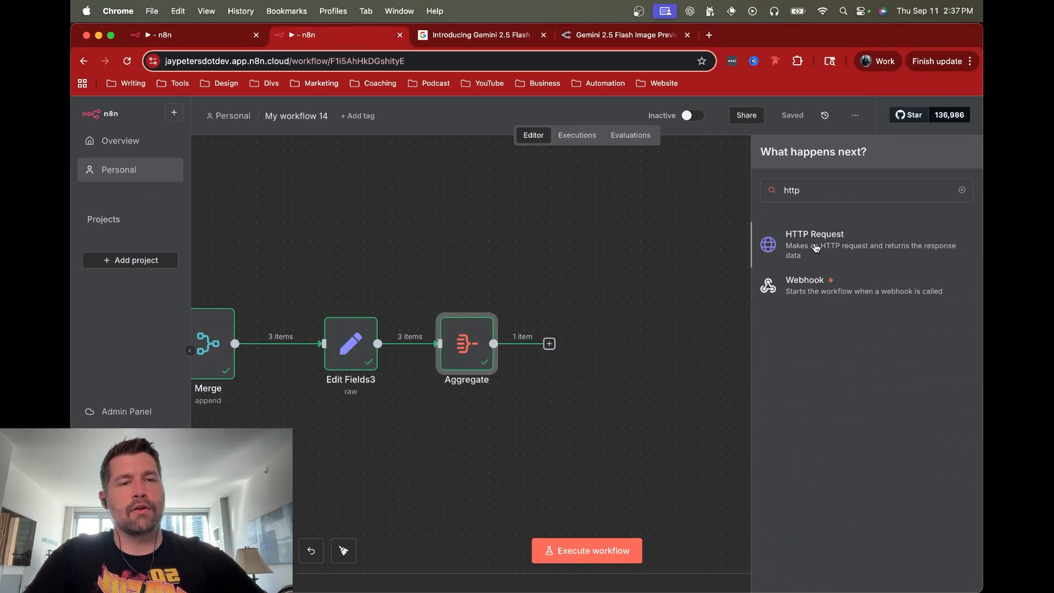
click(816, 248)
click(460, 218)
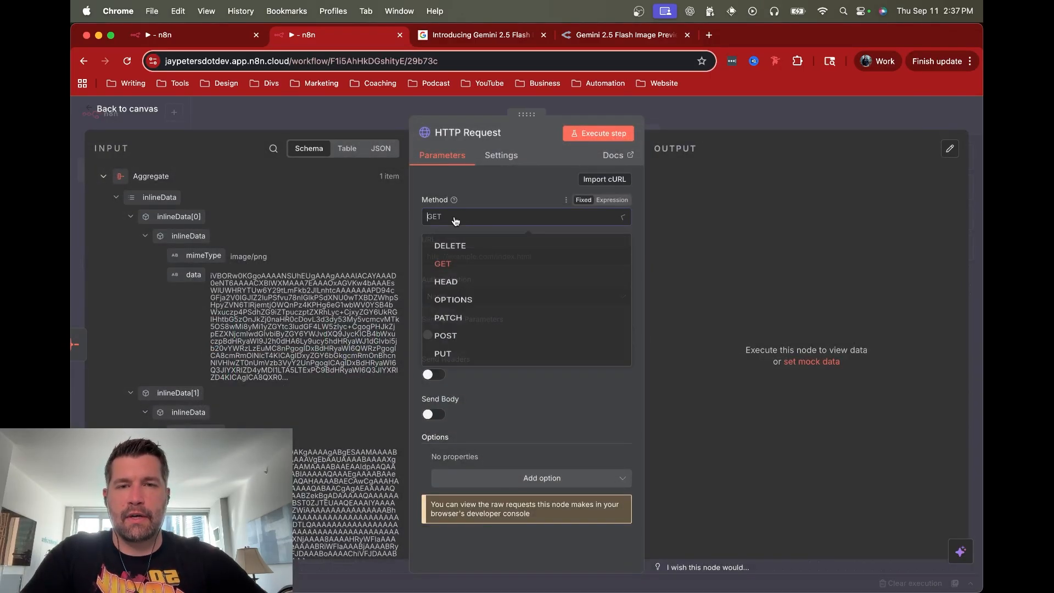
click(459, 350)
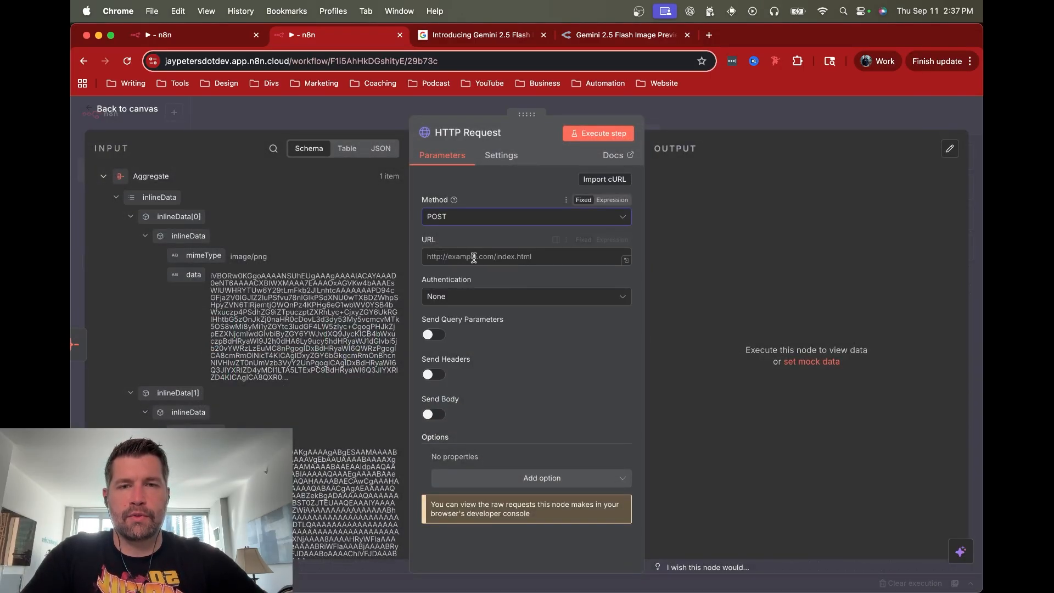
Step: Copy the gemini-2.5-flash-image-preview URL from the finished workflow's HTTP Request node into the new node's URL and check it
click(220, 35)
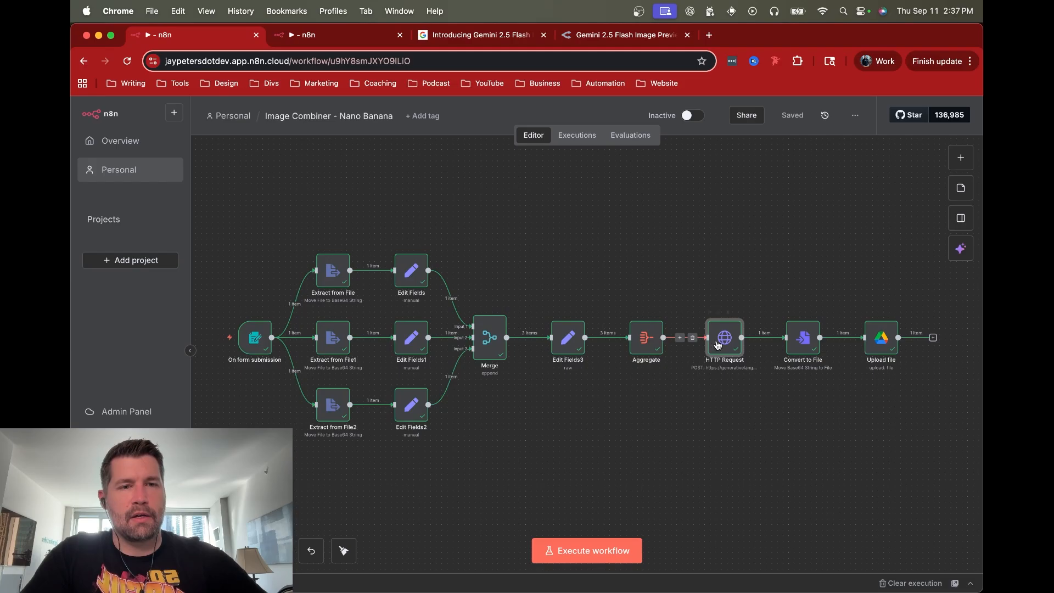
key(Return)
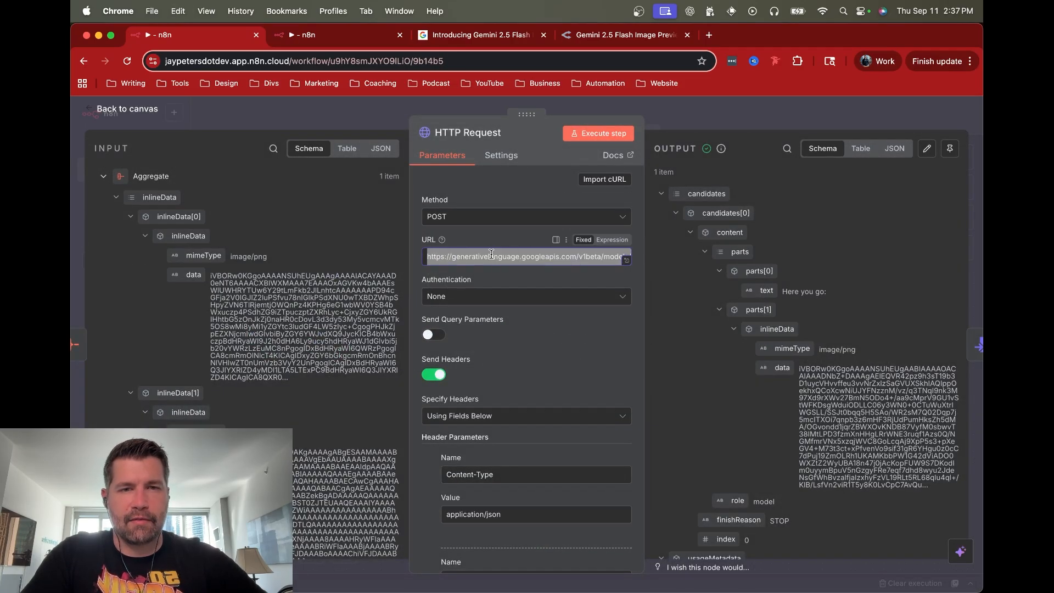
click(322, 34)
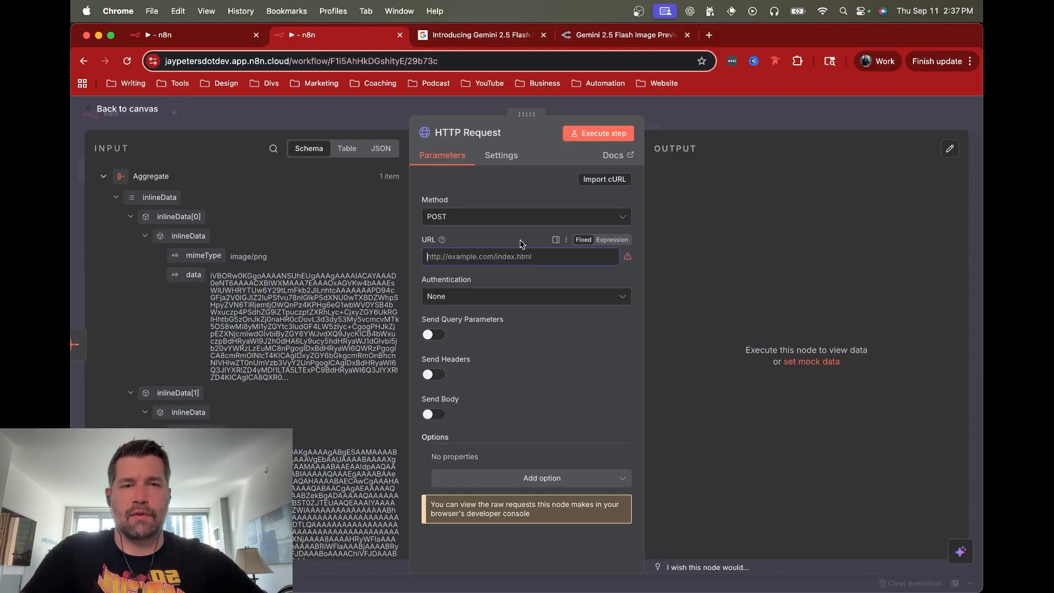
click(481, 256)
key(super+v)
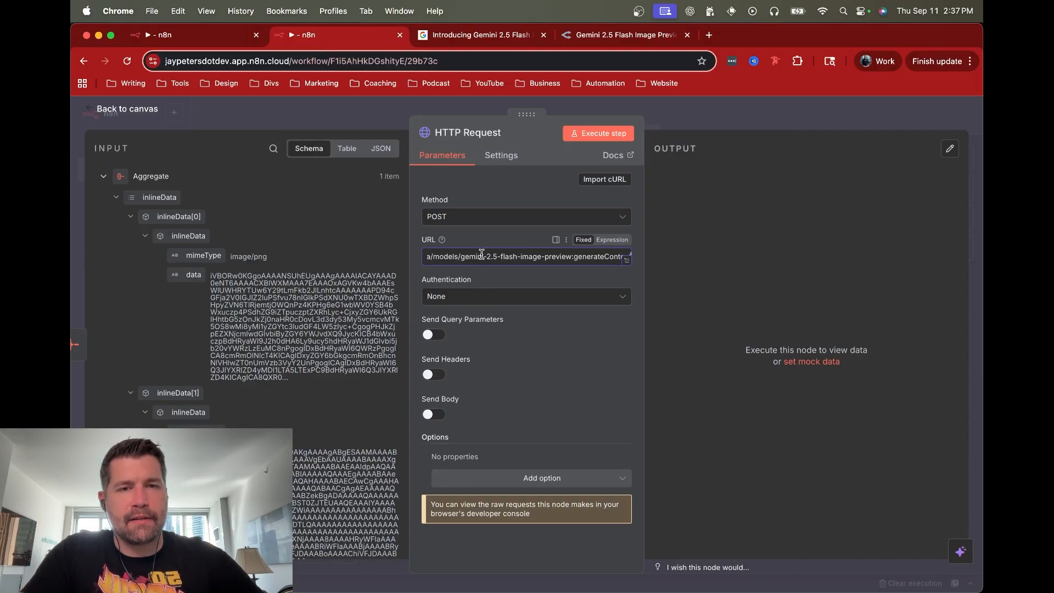
key(super+Left)
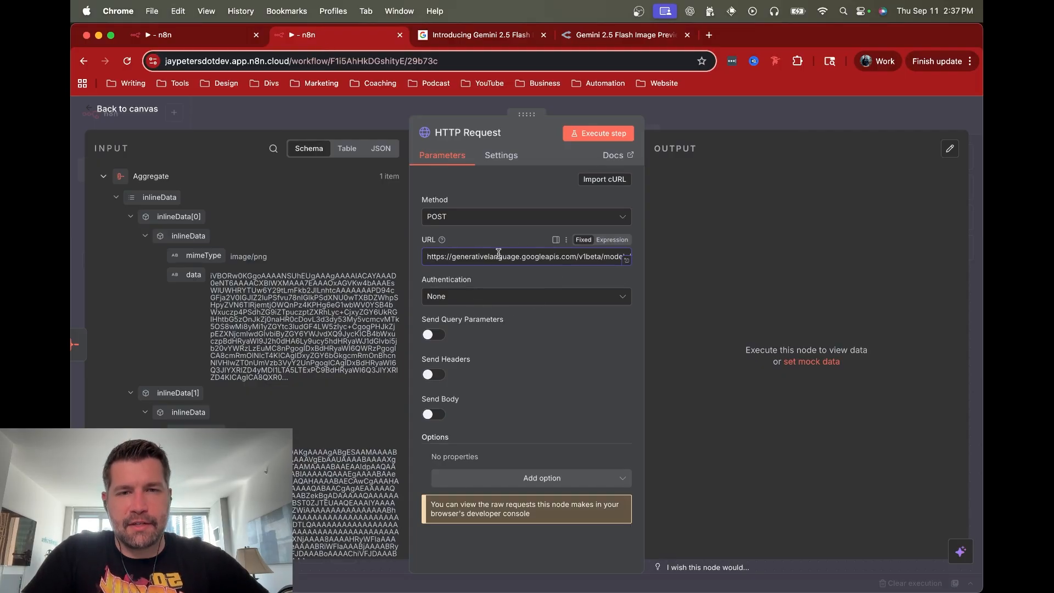
scroll(522, 256, right, 5)
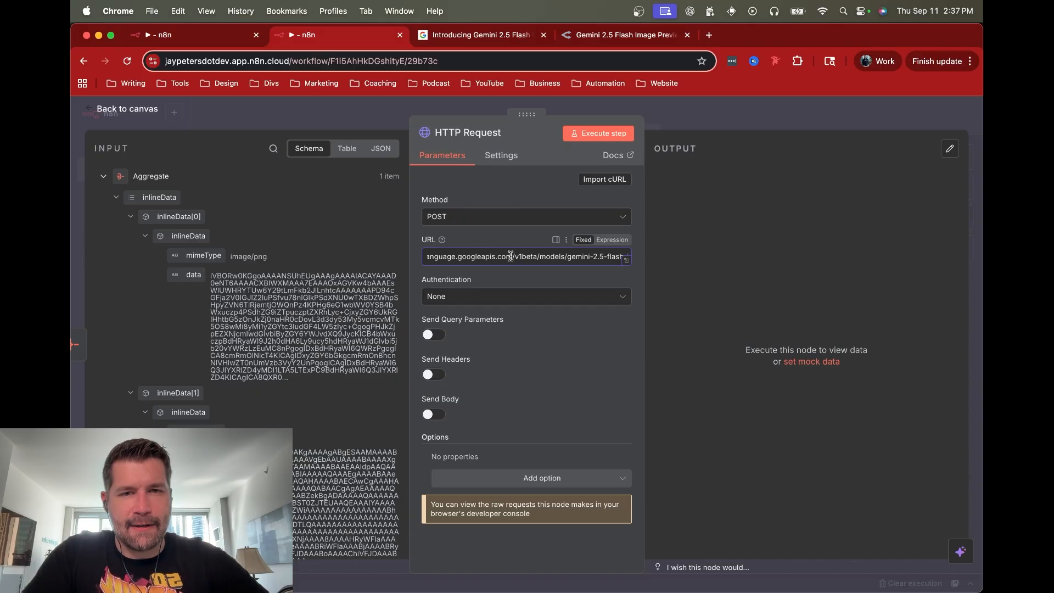
scroll(521, 256, right, 3)
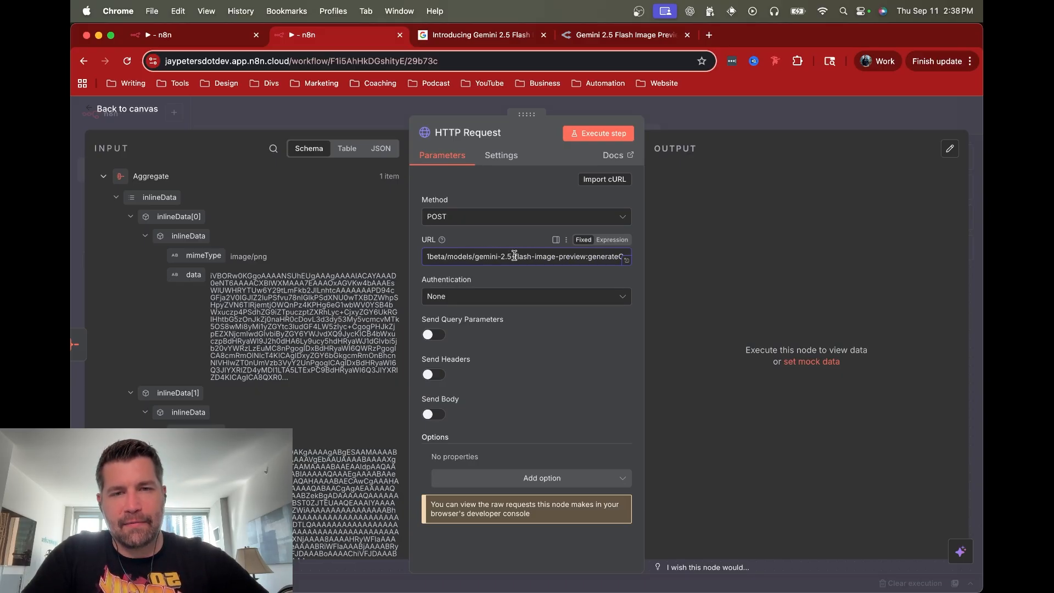
scroll(530, 257, right, 1)
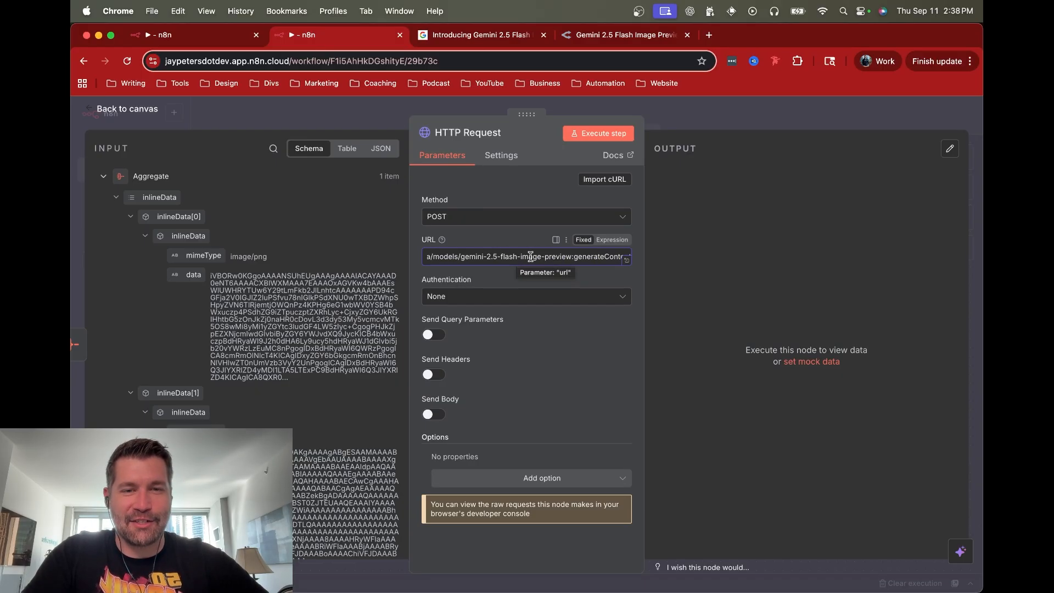
Step: Turn on Send Body and Send Headers in the new HTTP Request node
click(434, 415)
click(428, 374)
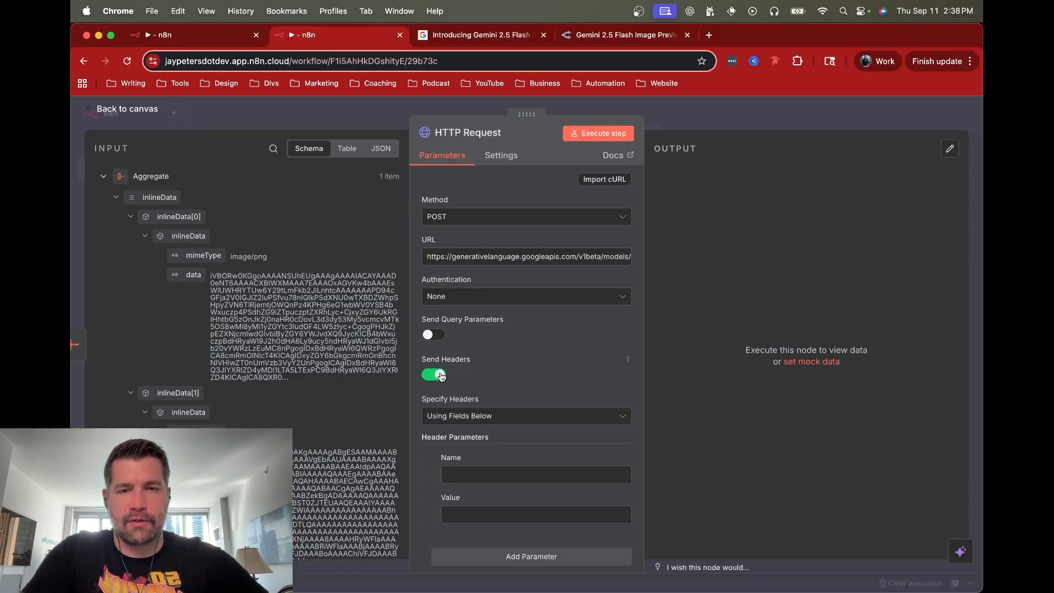
scroll(478, 368, down, 3)
Step: Copy the Content-Type header name from the finished workflow's HTTP Request node into the new node's first header parameter
click(480, 368)
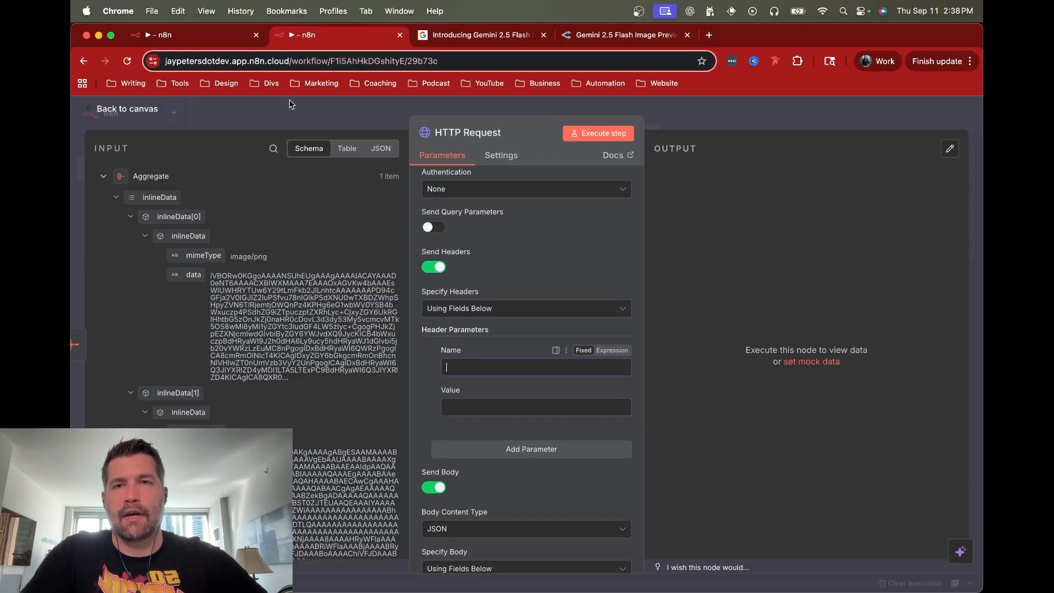
click(223, 34)
scroll(546, 348, down, 3)
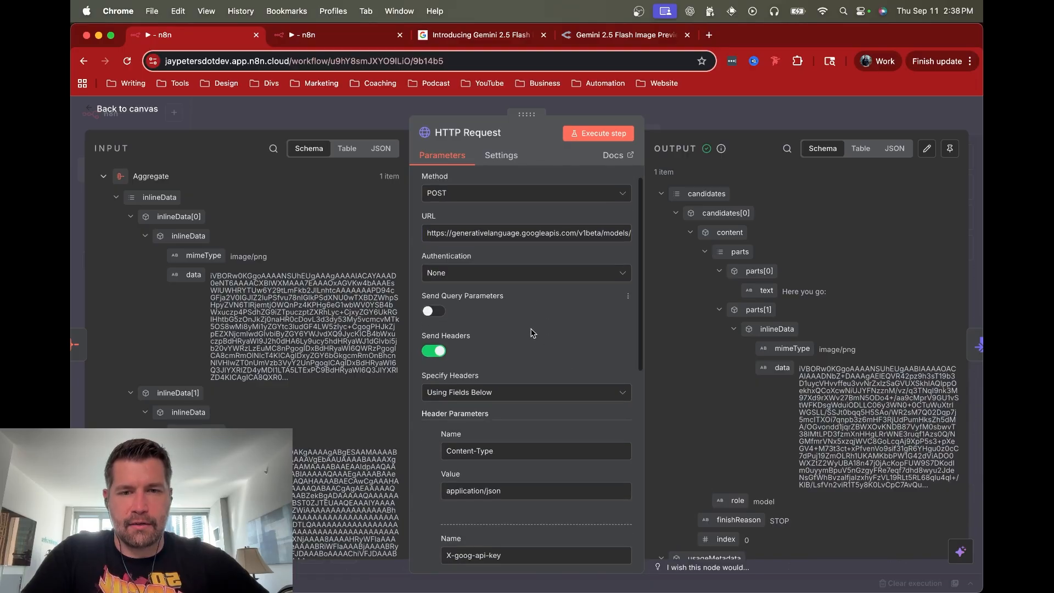
double_click(504, 380)
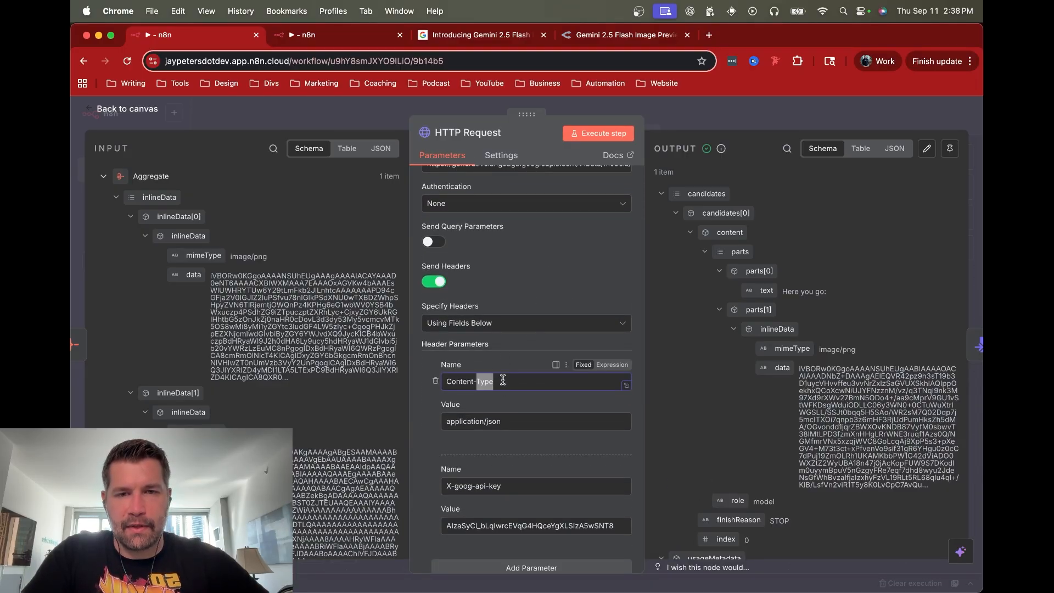
key(super+a)
click(346, 34)
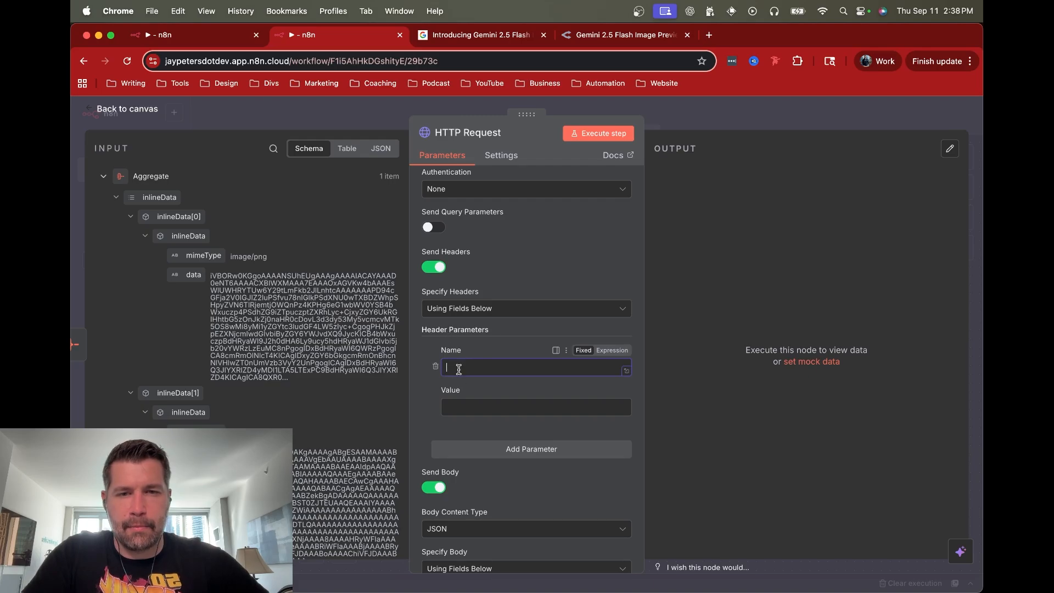
key(super+v)
Step: Copy the application/json value from the finished workflow into the new node's Content-Type header
click(211, 39)
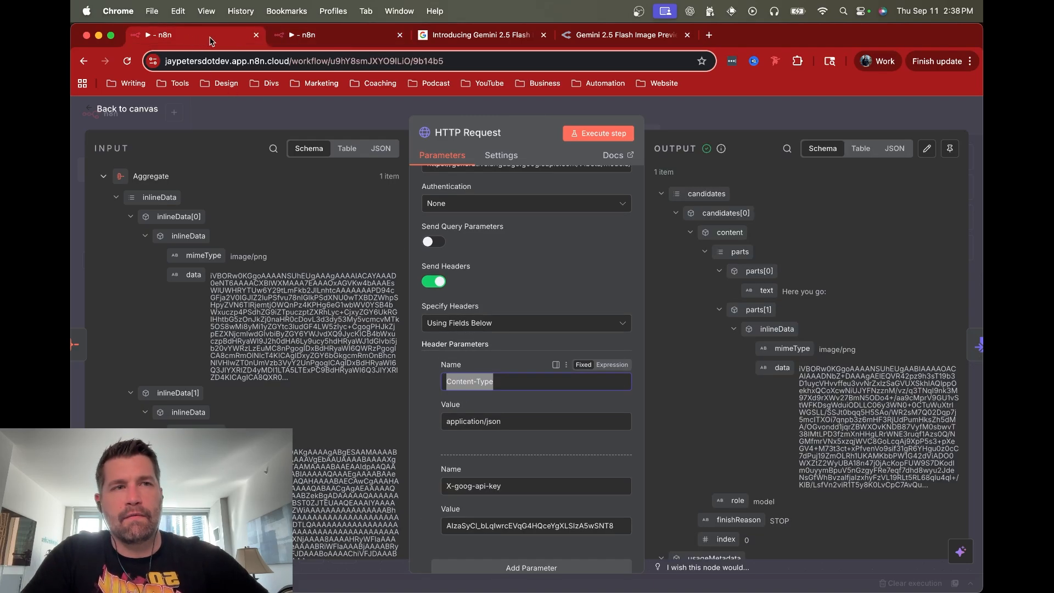
triple_click(474, 422)
key(super+c)
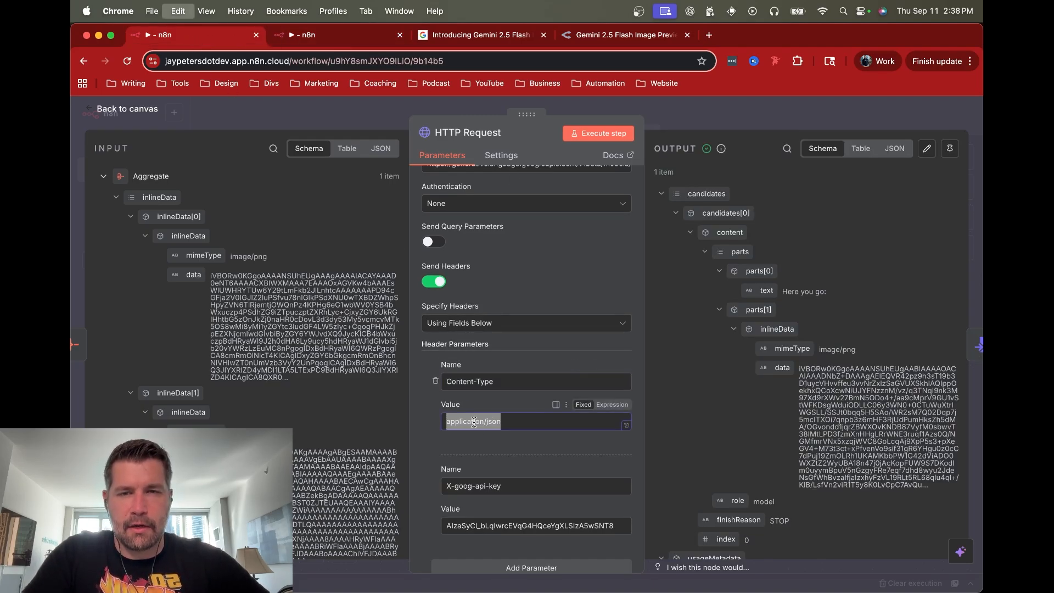
click(357, 38)
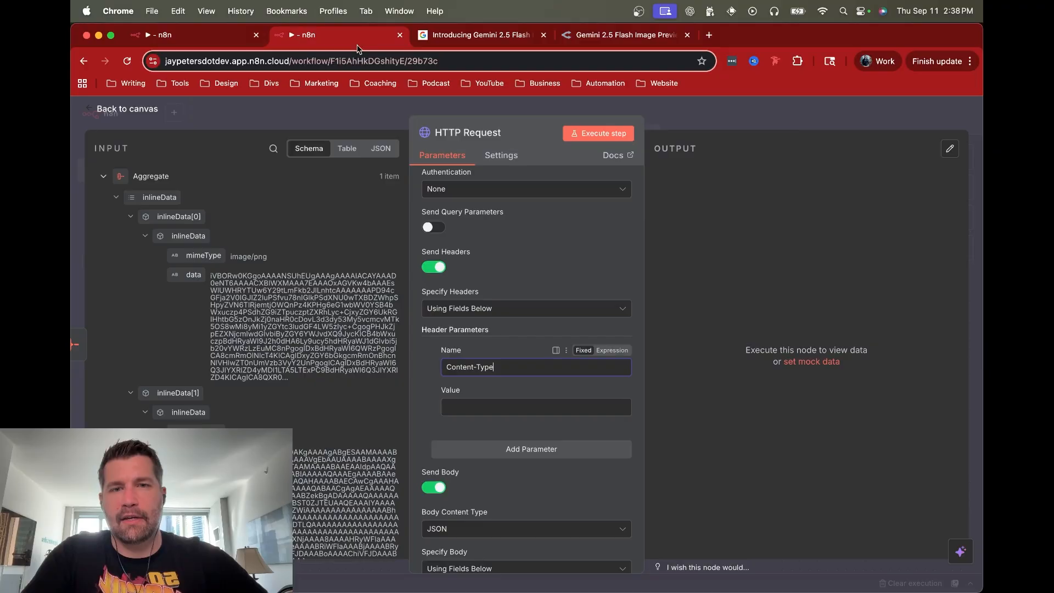
click(467, 406)
key(super+v)
Step: Add a second header parameter to the new node and copy the name X-goog-api-key into it from the finished workflow
scroll(451, 391, down, 3)
click(448, 349)
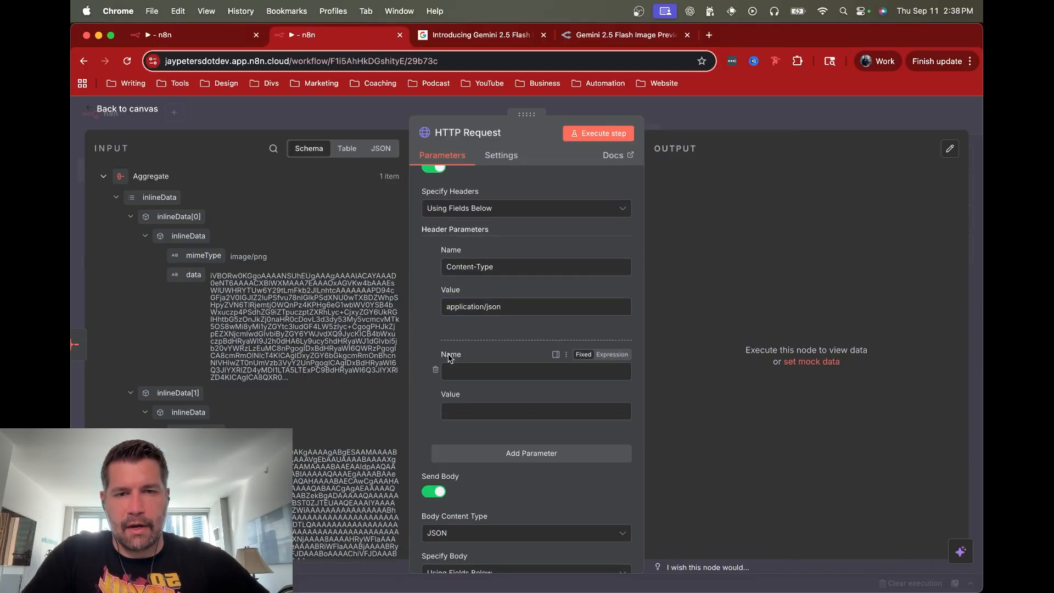
click(203, 37)
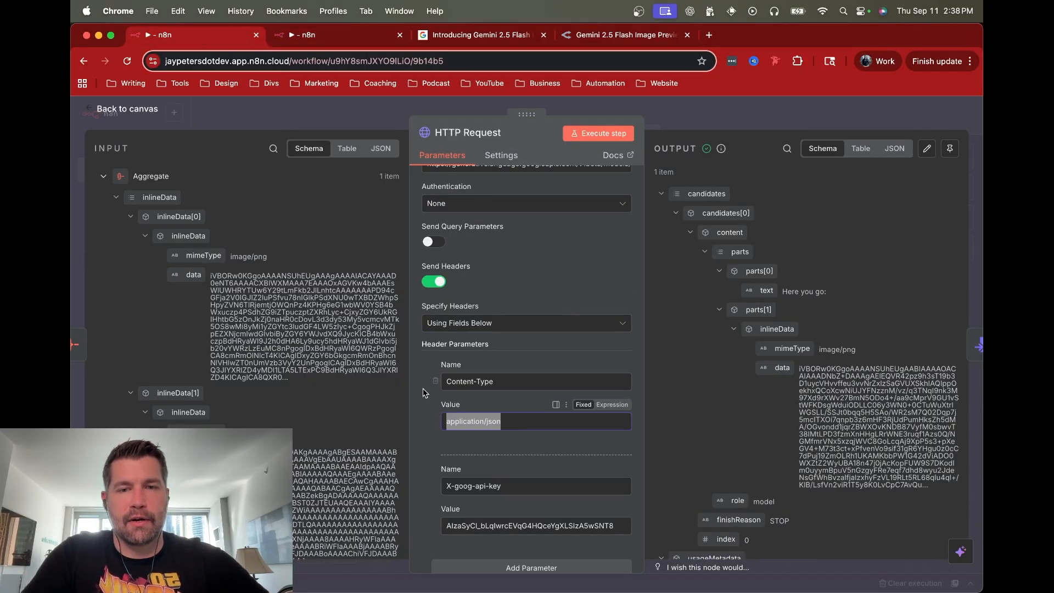
scroll(426, 398, down, 5)
double_click(519, 358)
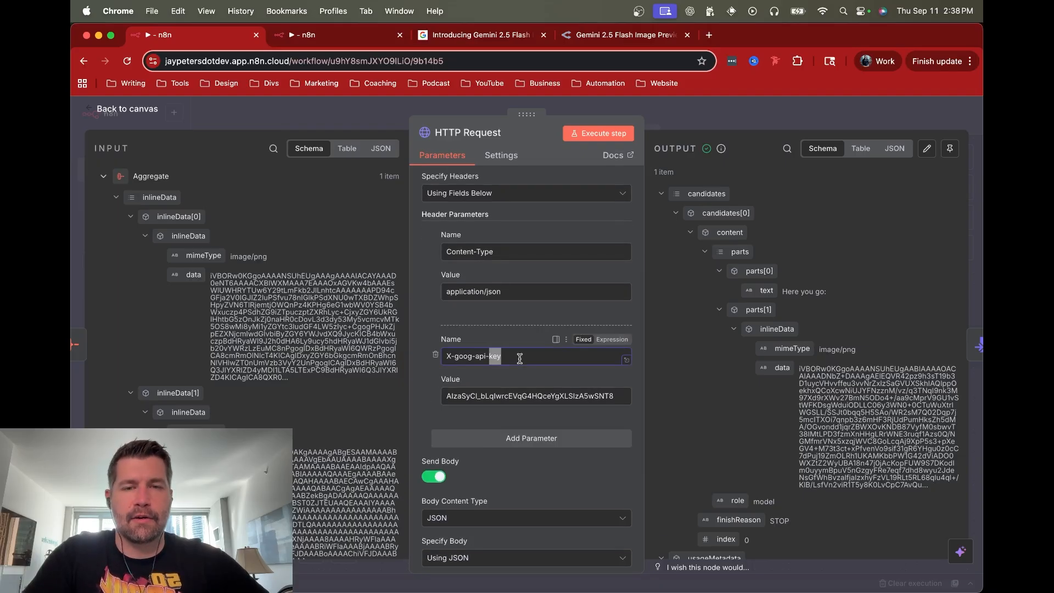
triple_click(520, 358)
key(super+c)
click(351, 43)
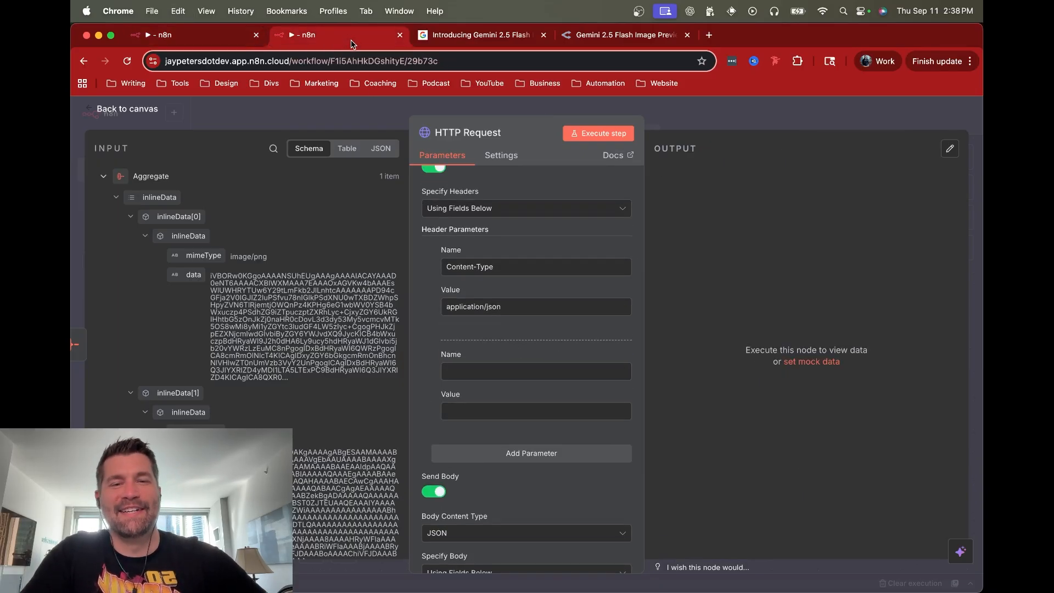
click(500, 370)
key(super+v)
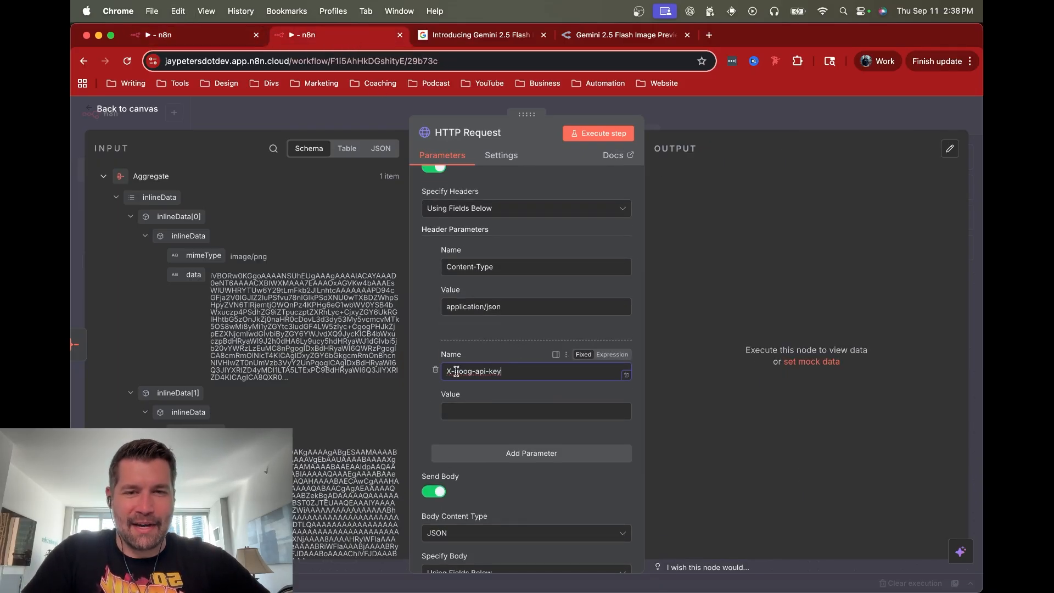
Step: Copy the API key from the finished workflow's HTTP Request node into the value of the new X-goog-api-key header
click(488, 410)
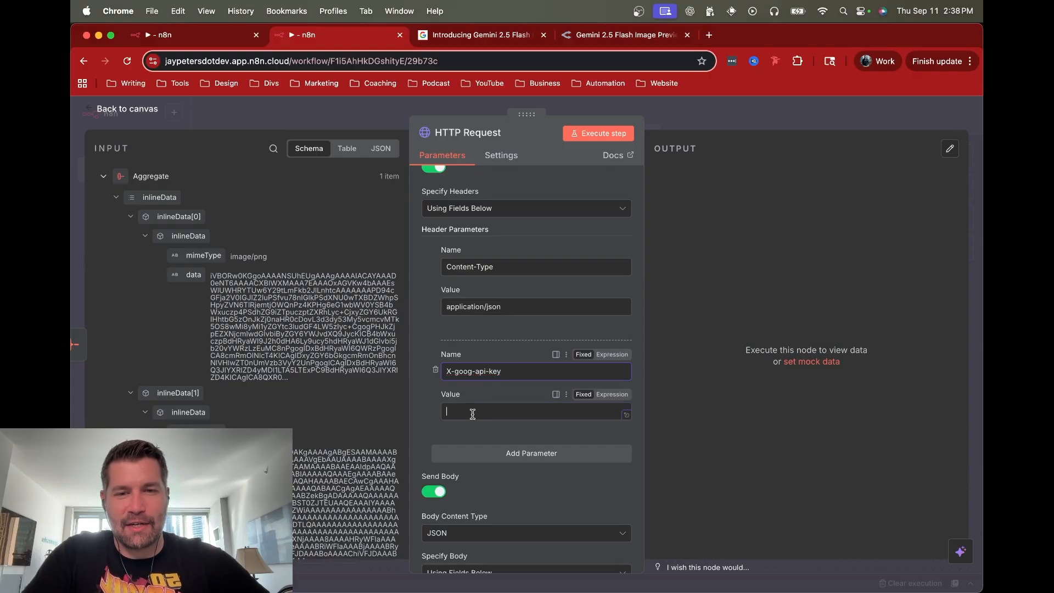
click(218, 40)
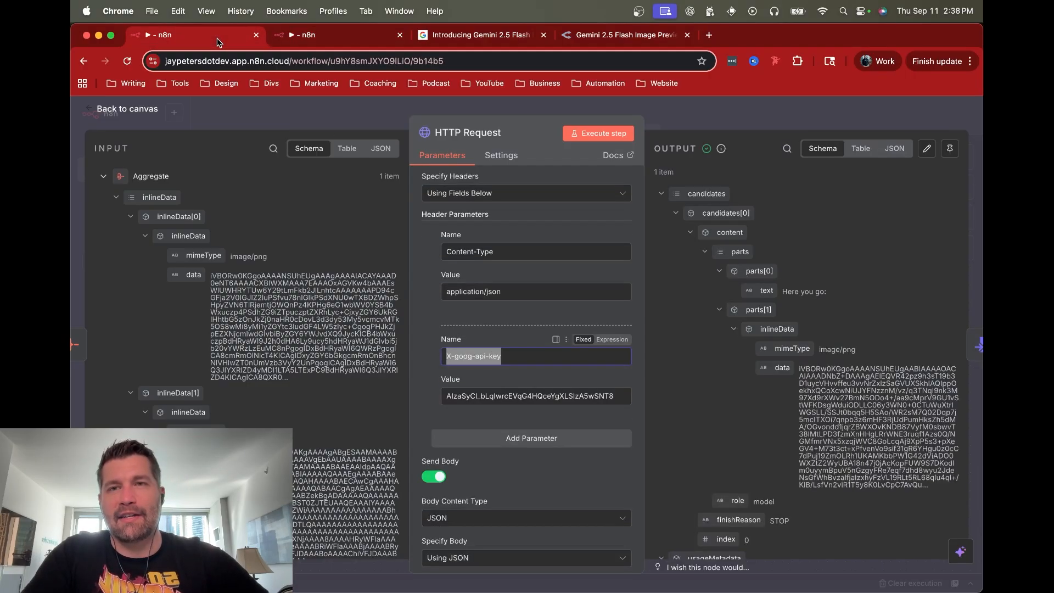
triple_click(486, 395)
key(super+c)
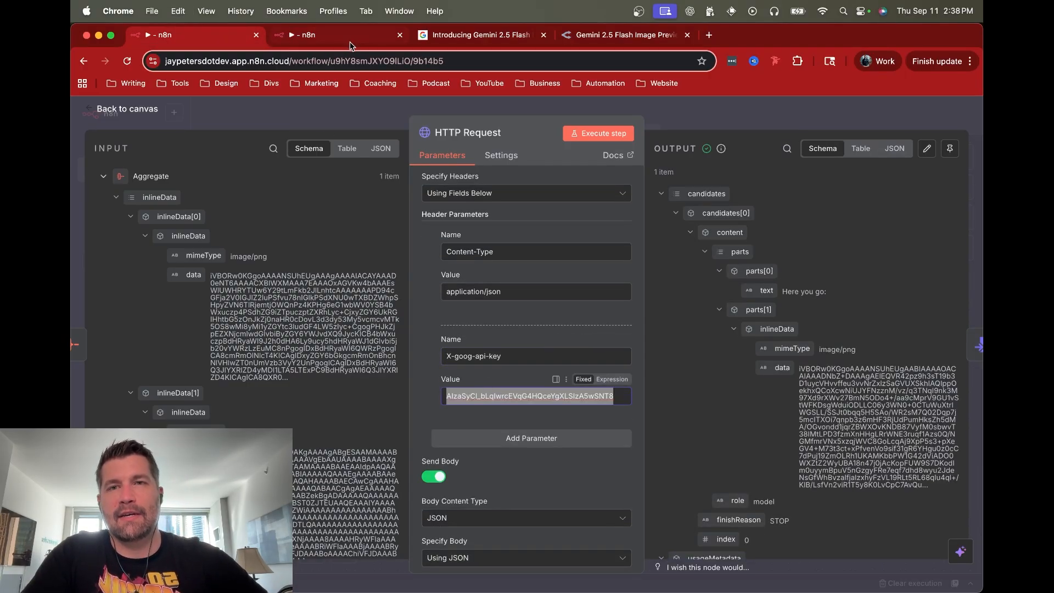
key(ctrl+Tab)
key(super+v)
Step: Leave Send Body on with JSON as the body content type, and set Specify Body to Using JSON
scroll(464, 411, down, 3)
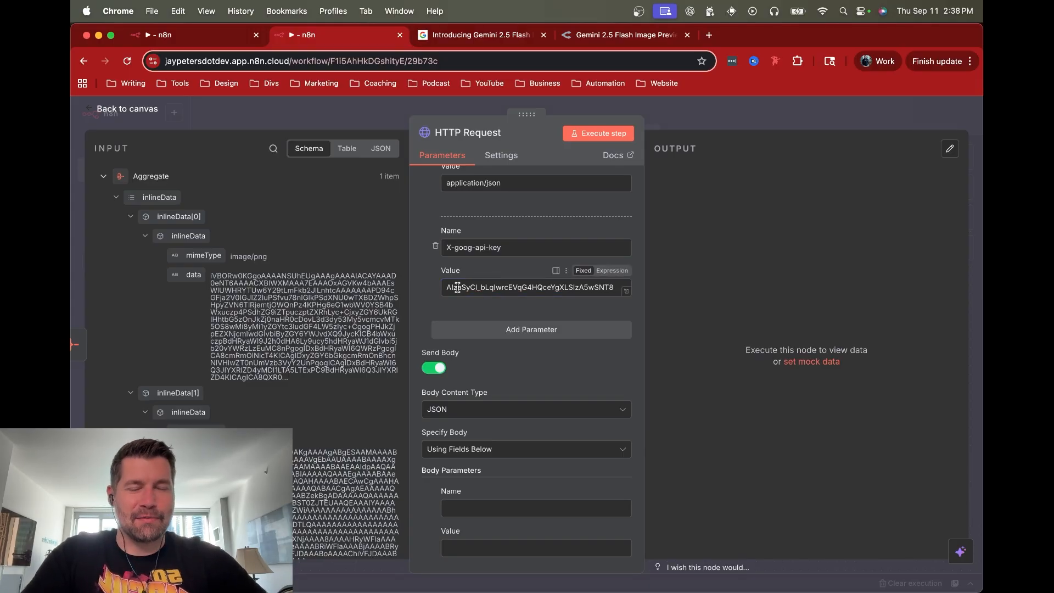
scroll(458, 287, down, 5)
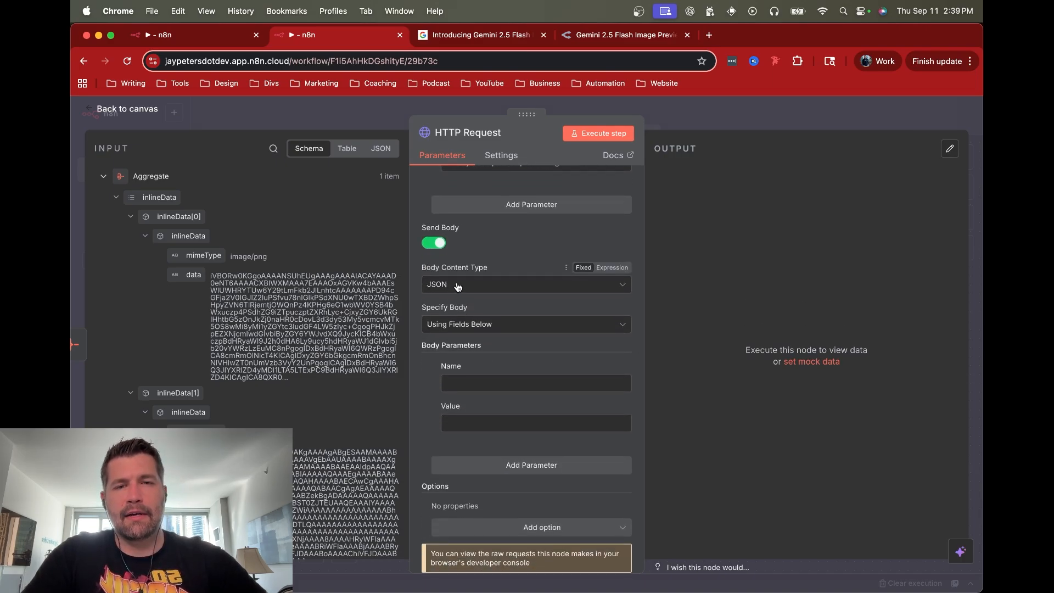
click(434, 243)
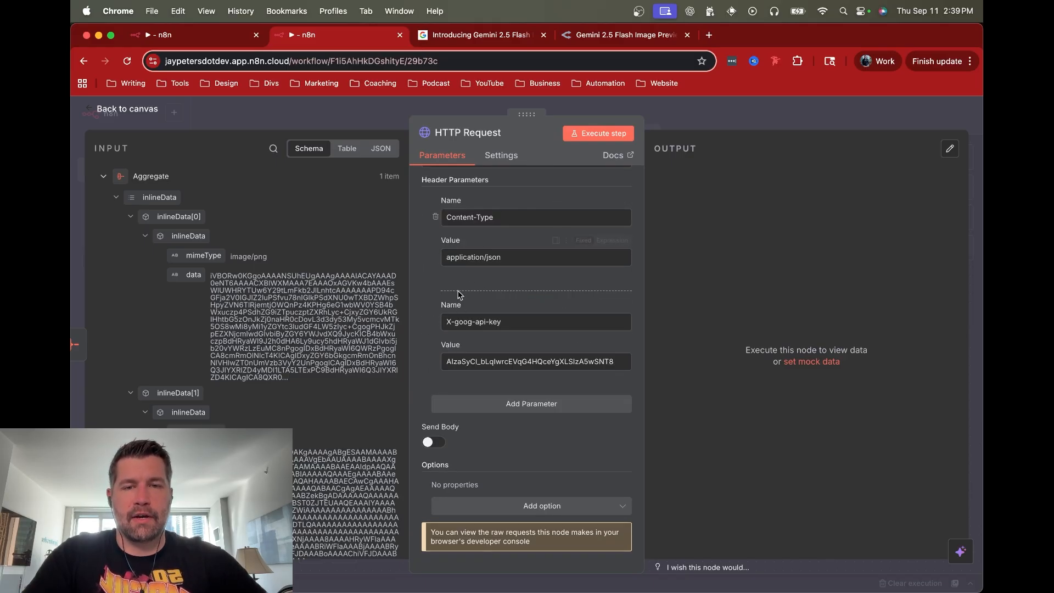
click(434, 443)
click(466, 285)
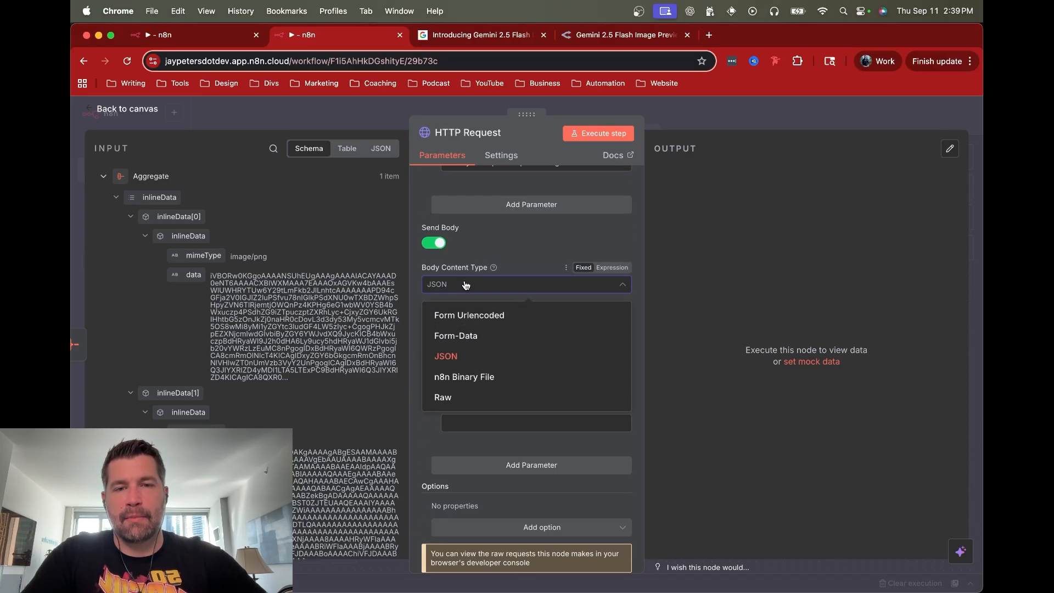
click(466, 284)
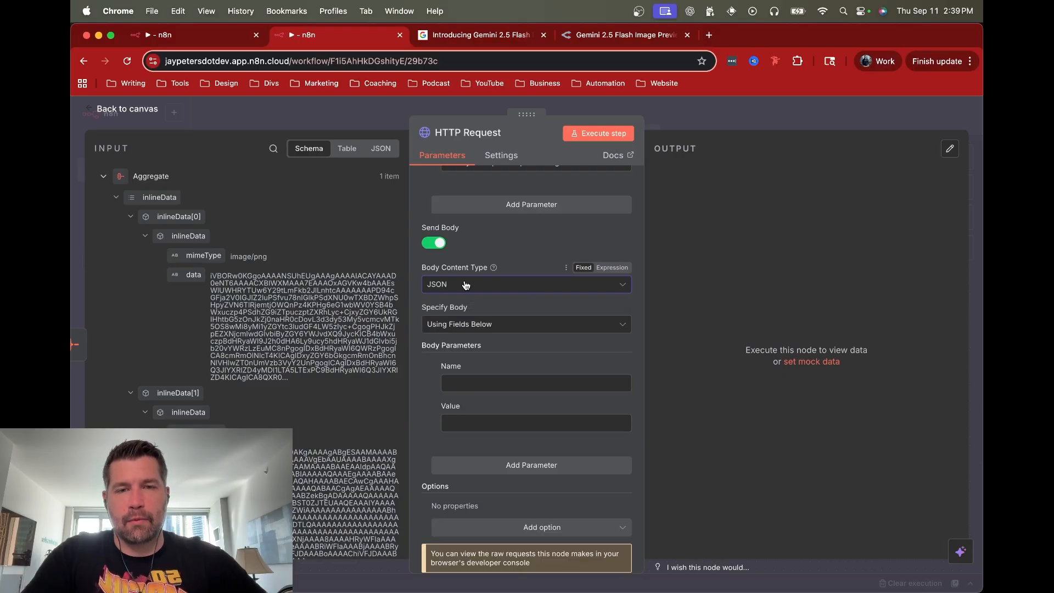
click(455, 328)
click(456, 374)
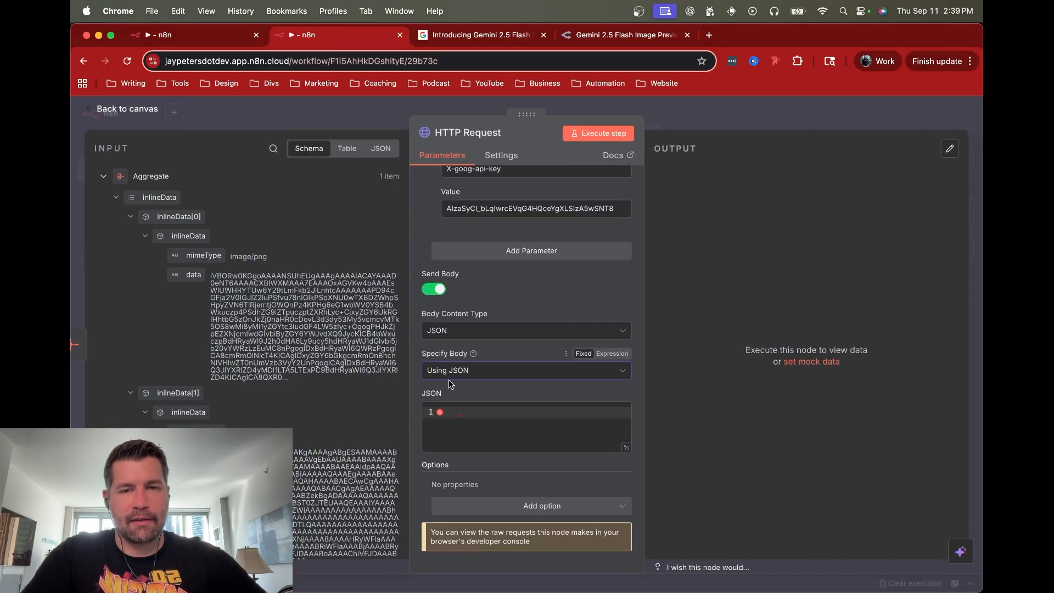
Step: Copy the whole JSON body expression from the finished workflow's HTTP Request node into the new node's JSON body
click(479, 416)
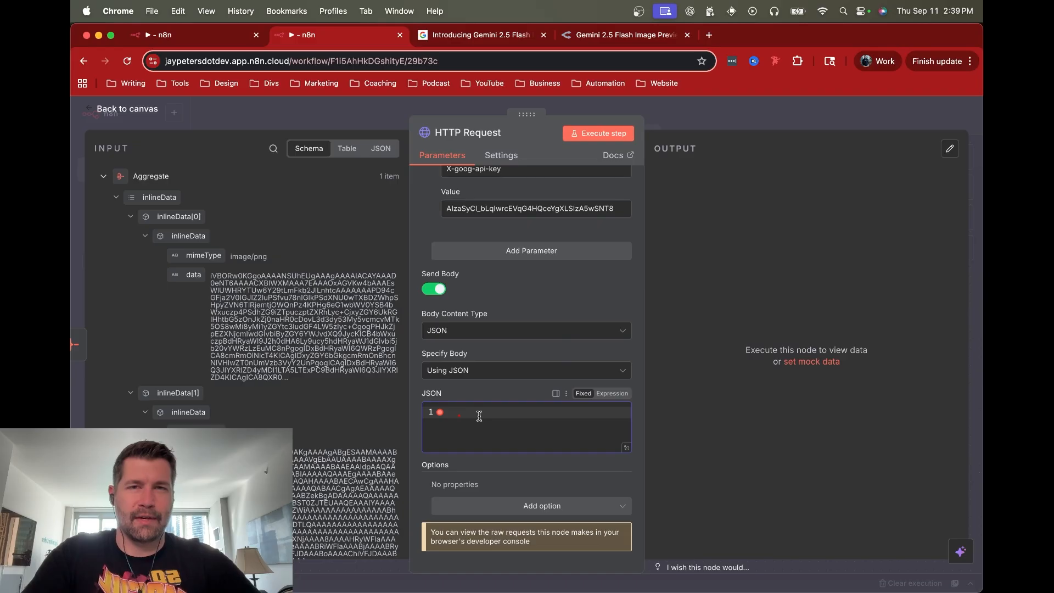
click(213, 34)
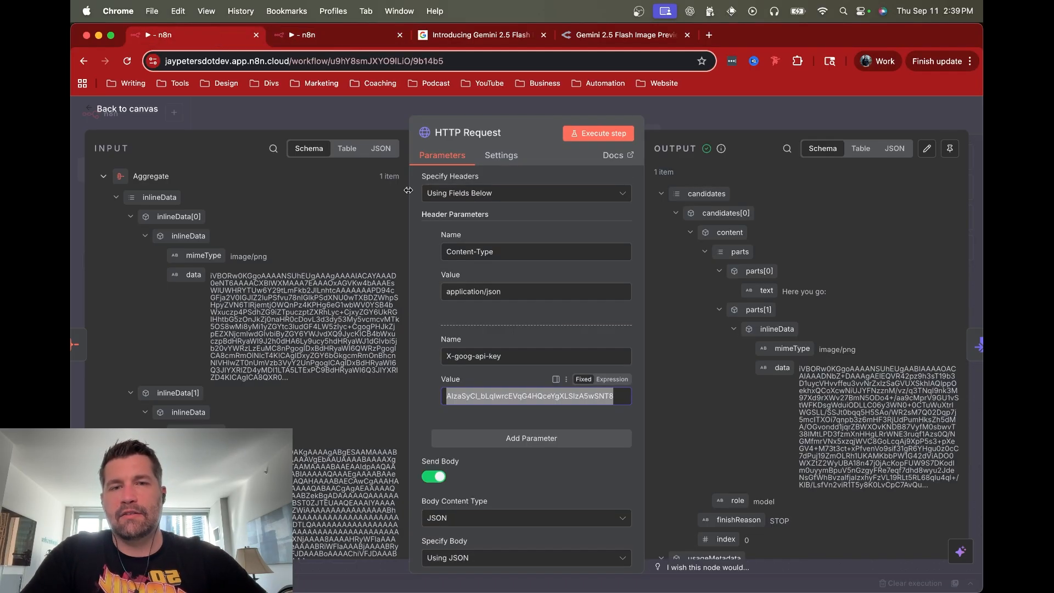
click(428, 319)
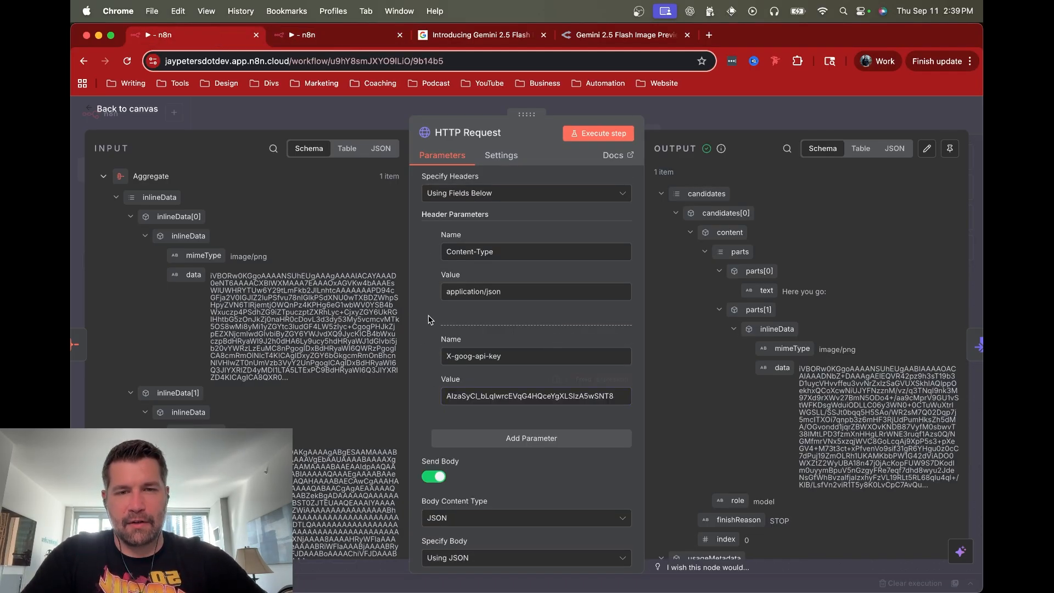
scroll(430, 367, down, 5)
click(479, 386)
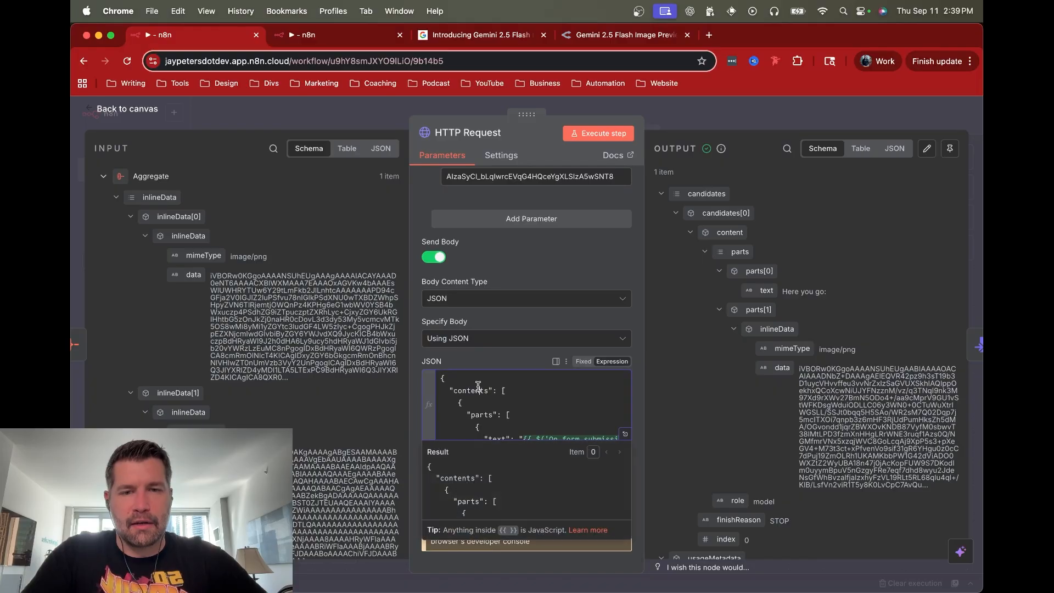
key(ctrl+a)
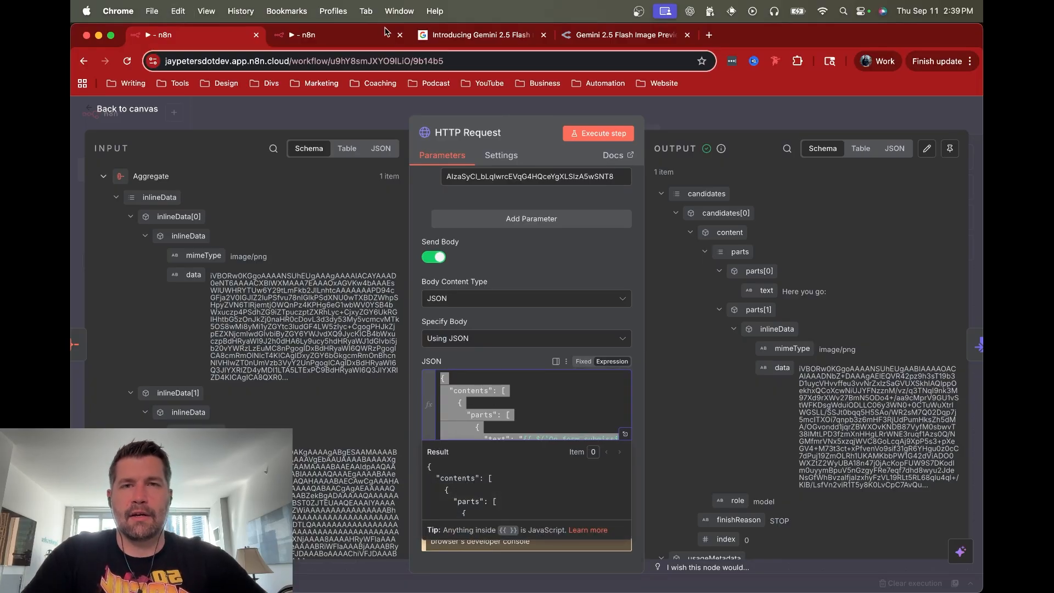
click(364, 34)
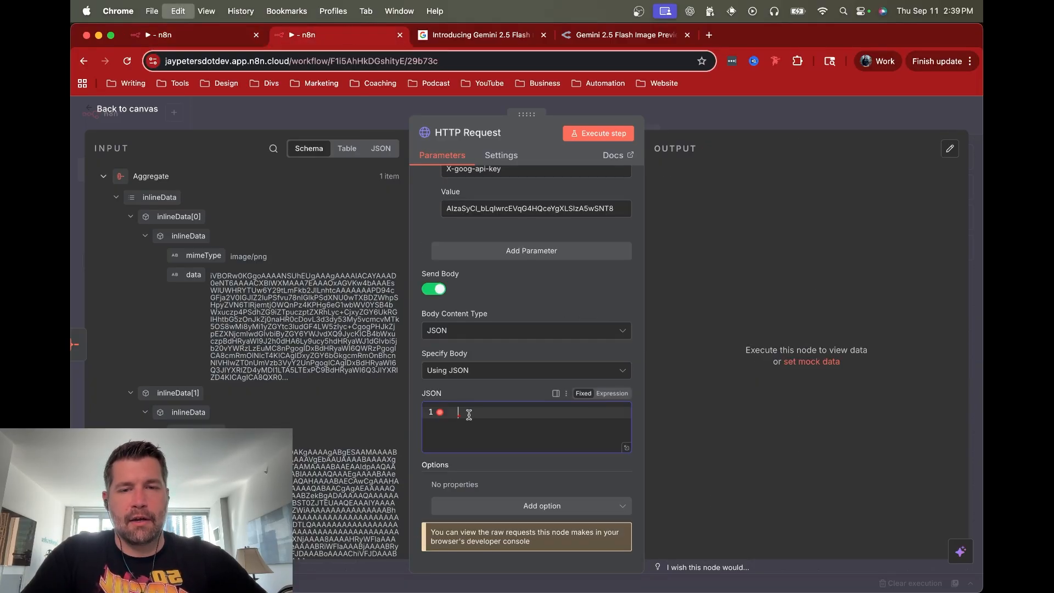
key(super+v)
Step: Examine the pasted JSON body's contents and parts structure, including the form Instructions and inlineData expressions
scroll(493, 417, up, 1)
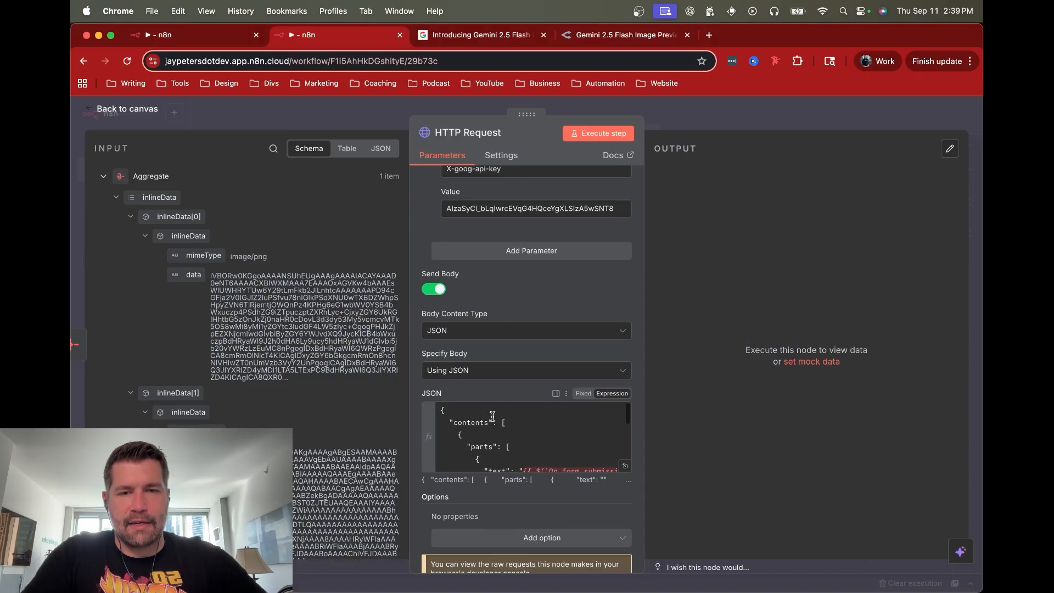
click(469, 419)
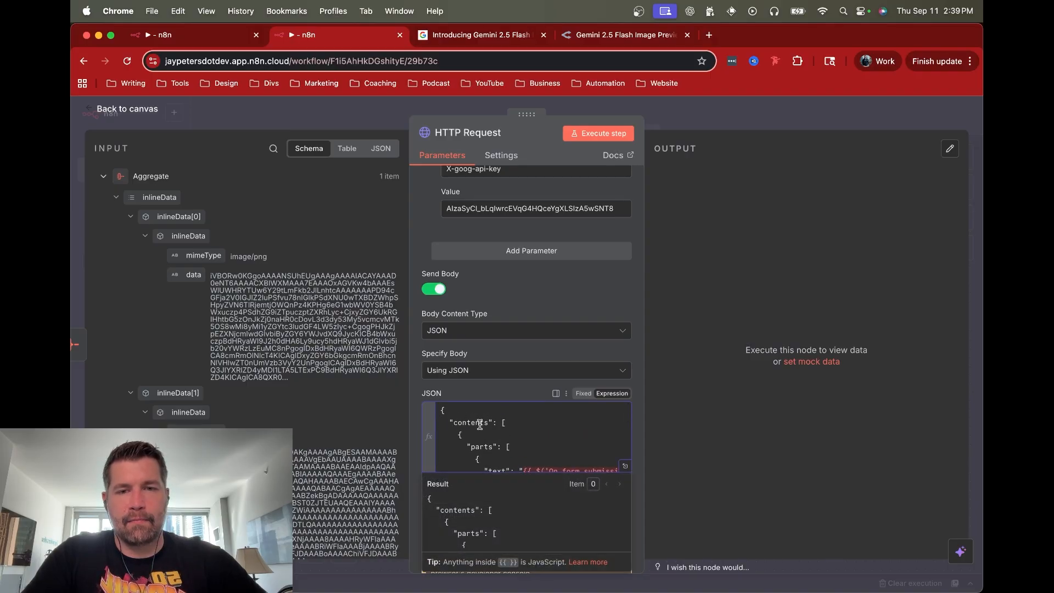
double_click(468, 423)
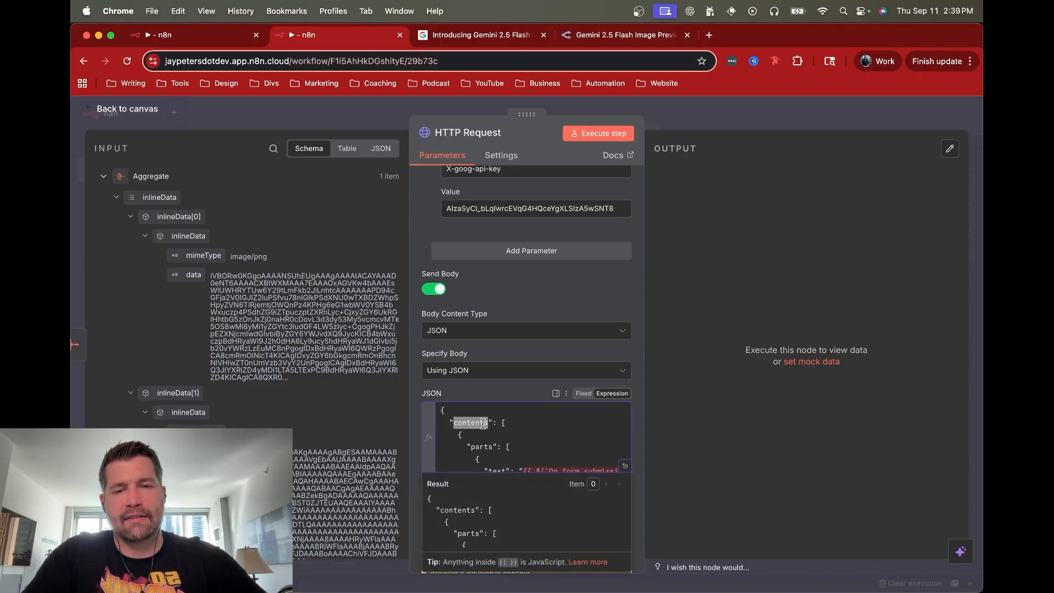
click(520, 421)
scroll(521, 421, down, 2)
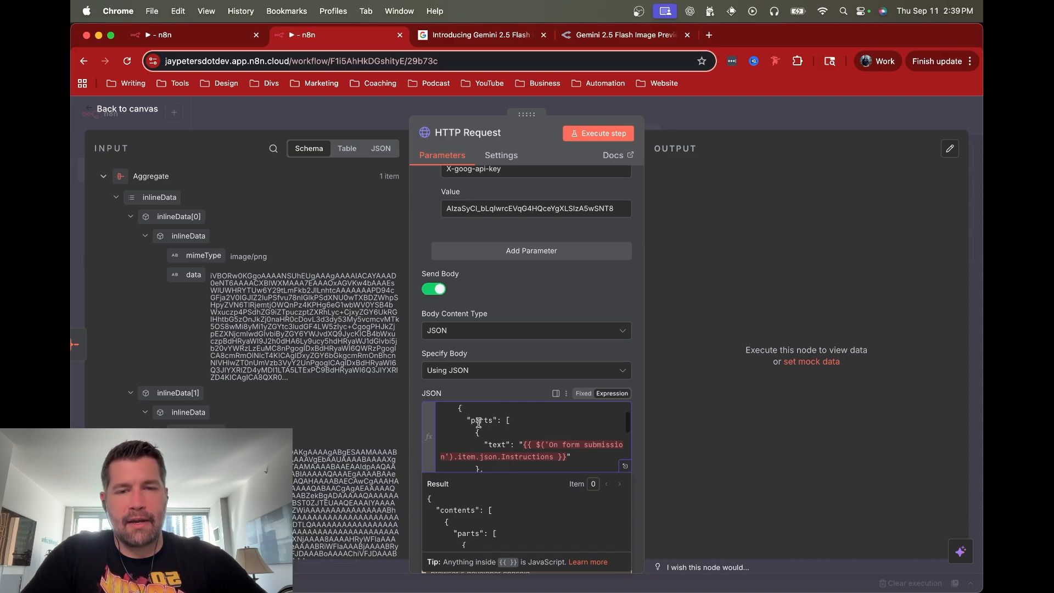
click(523, 420)
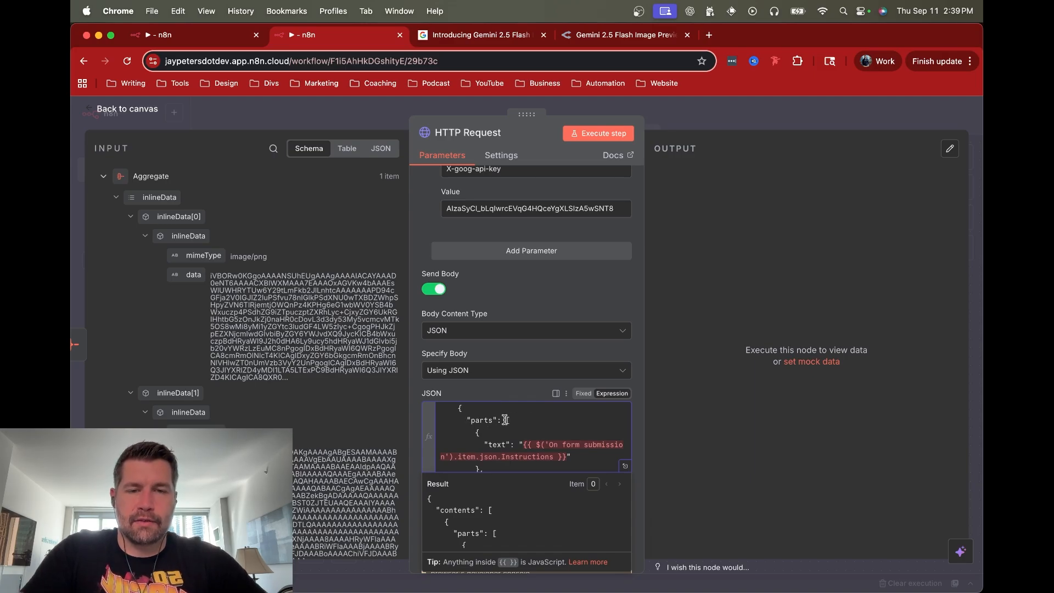
scroll(523, 420, down, 1)
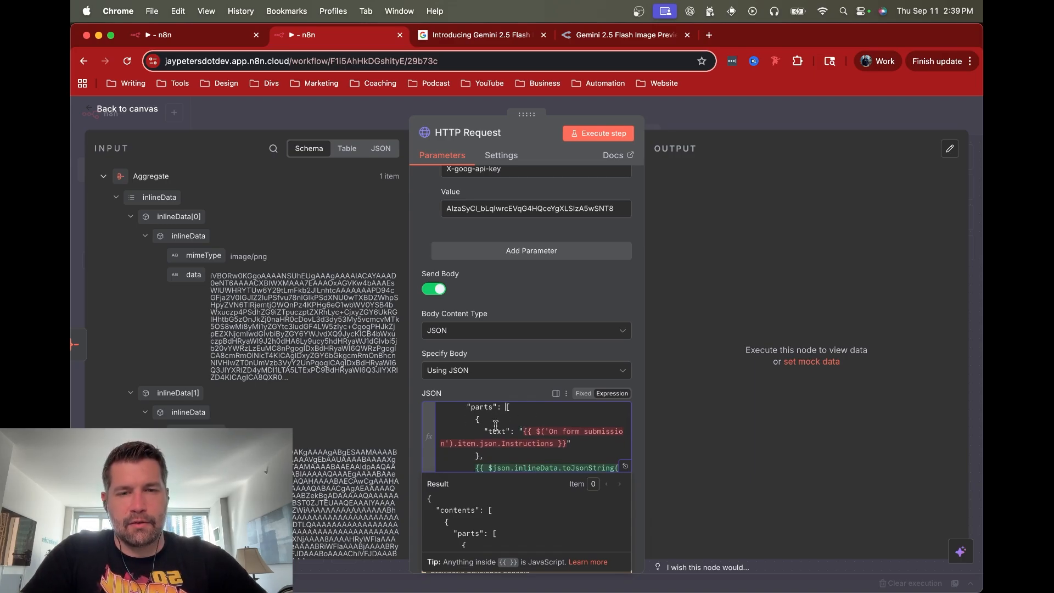
scroll(495, 430, up, 2)
scroll(520, 420, down, 3)
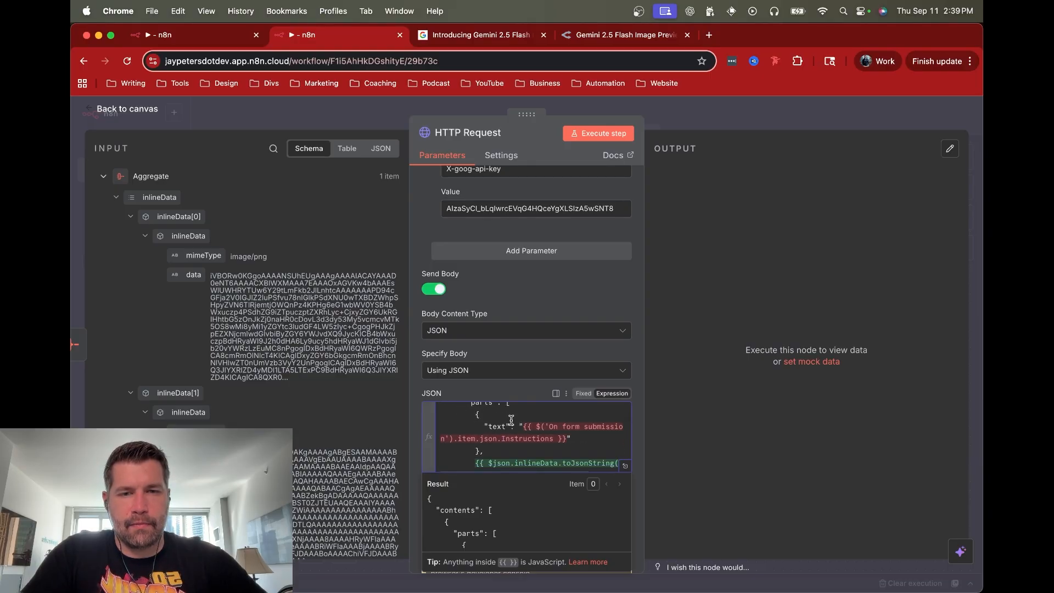
scroll(500, 426, down, 1)
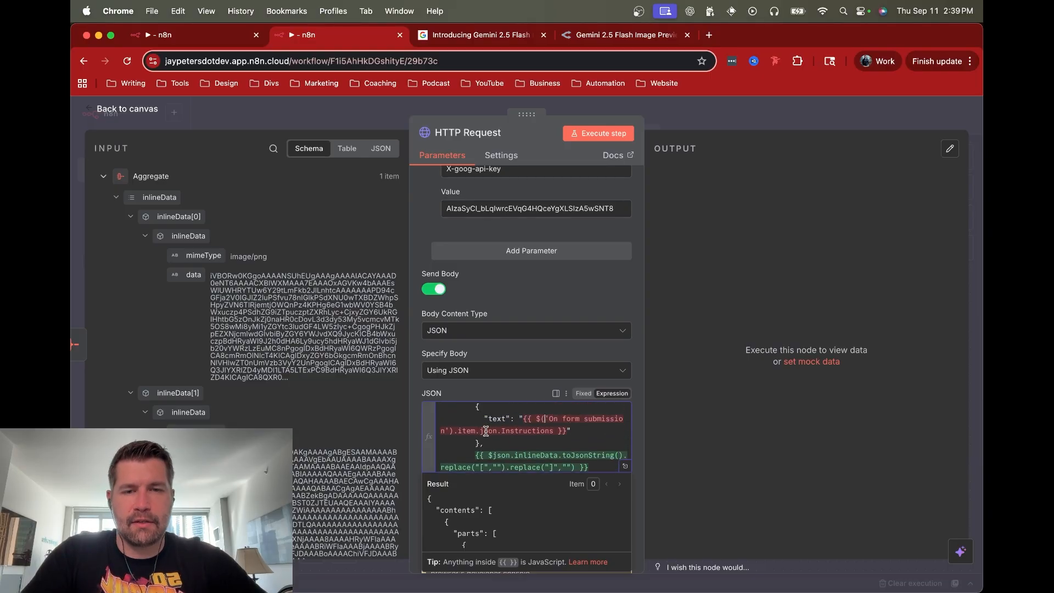
Step: Replace the outdated Instructions expression in the JSON body's text value with the Instruction field from the On form submission node
click(104, 177)
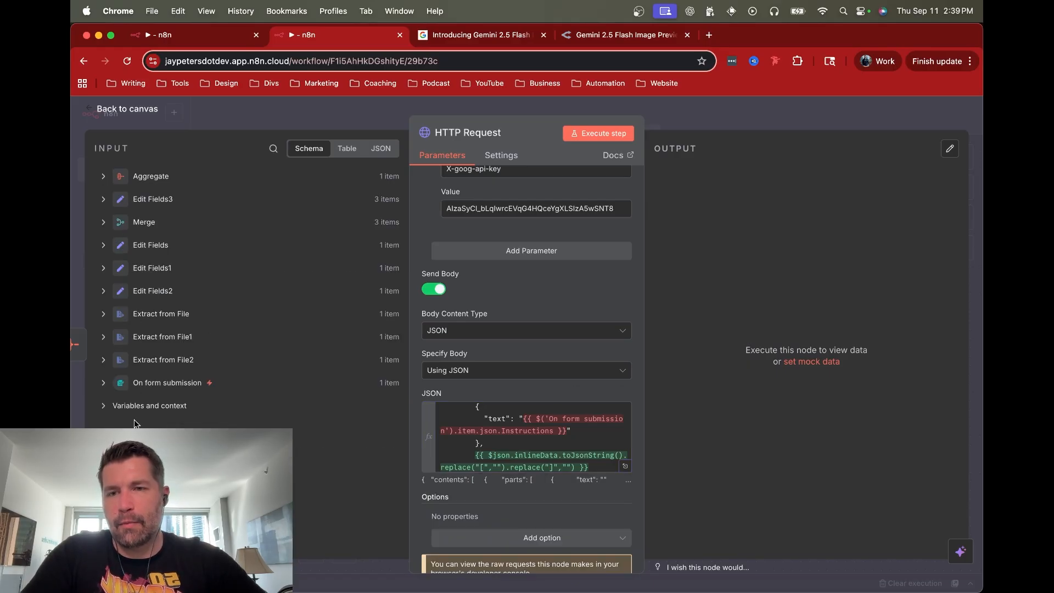
click(104, 383)
scroll(242, 321, down, 3)
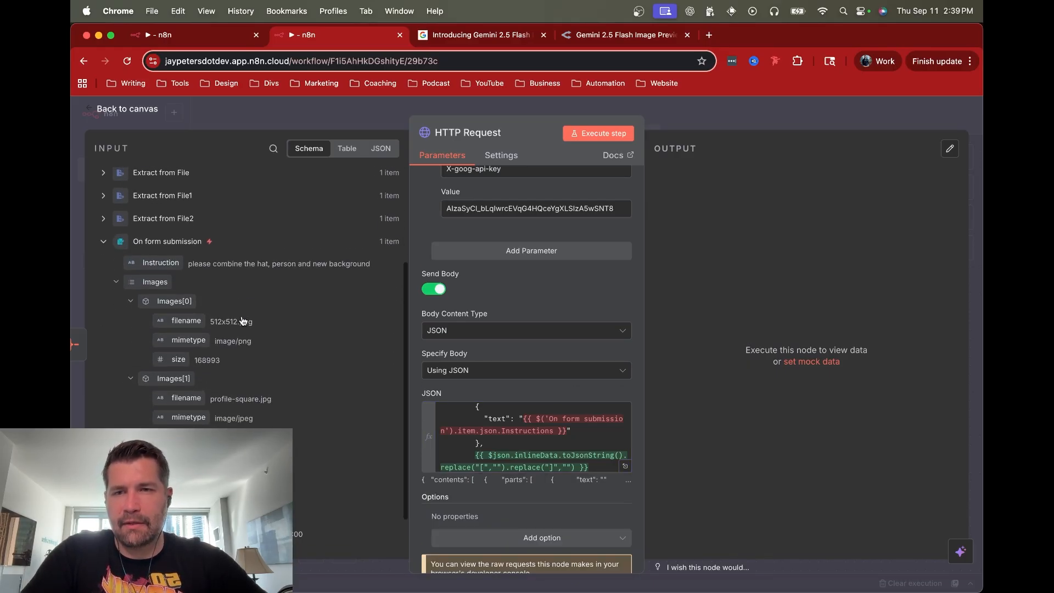
click(565, 431)
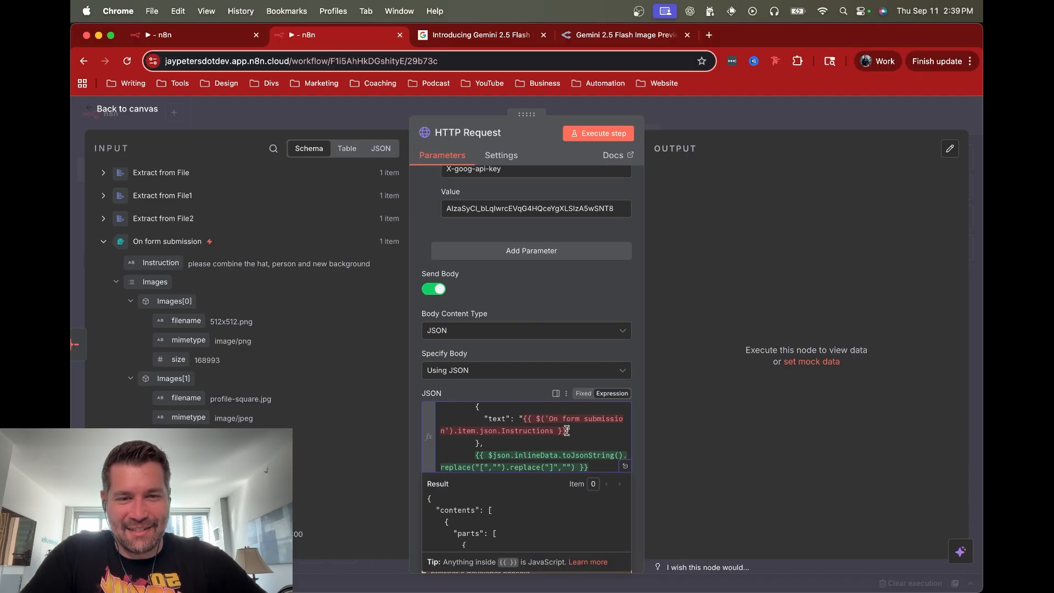
shift+click(523, 420)
key(BackSpace)
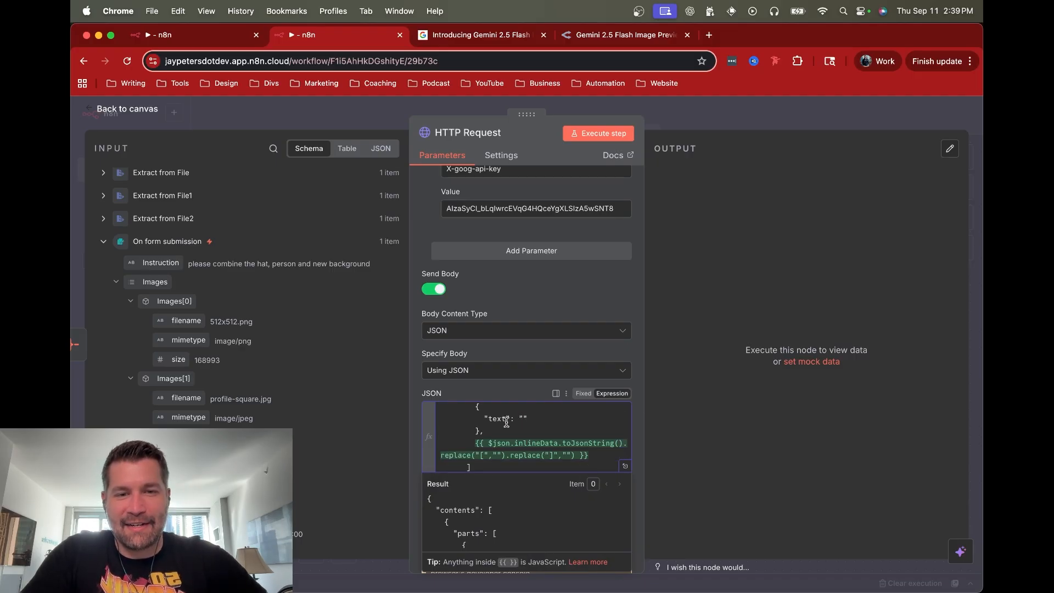
drag(161, 262, 523, 420)
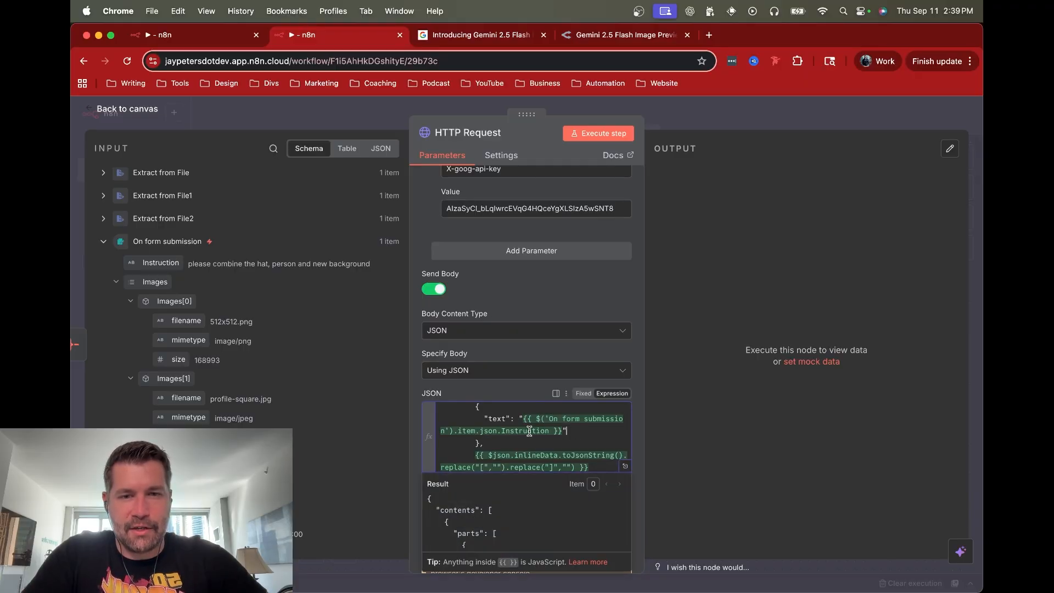
Step: Examine the Aggregate node's inlineData array and the mimeType and data of its first entry against the JSON body's inlineData expression
scroll(529, 431, down, 2)
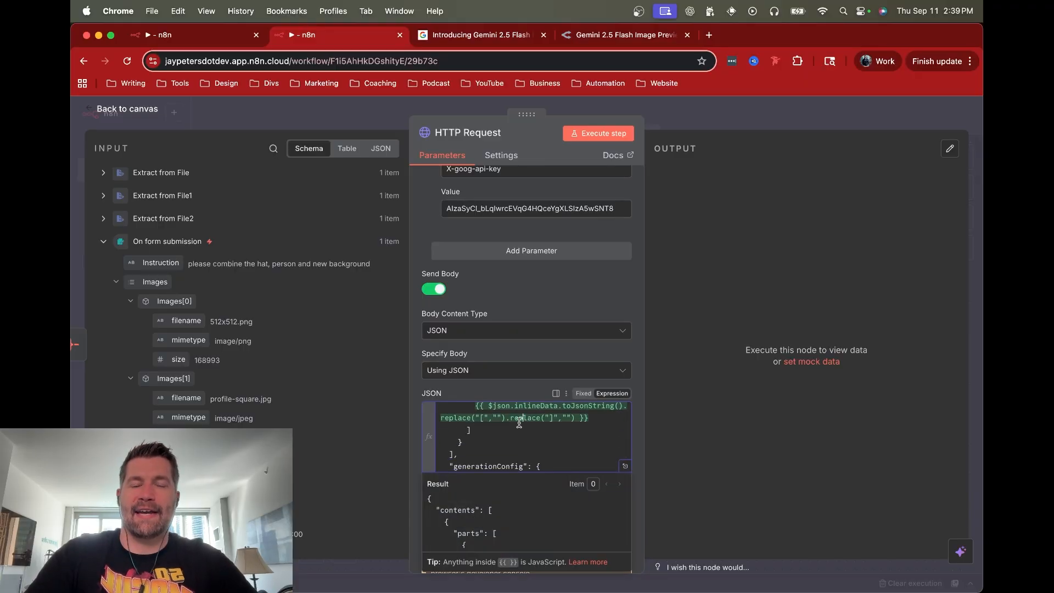
click(522, 419)
scroll(151, 286, up, 3)
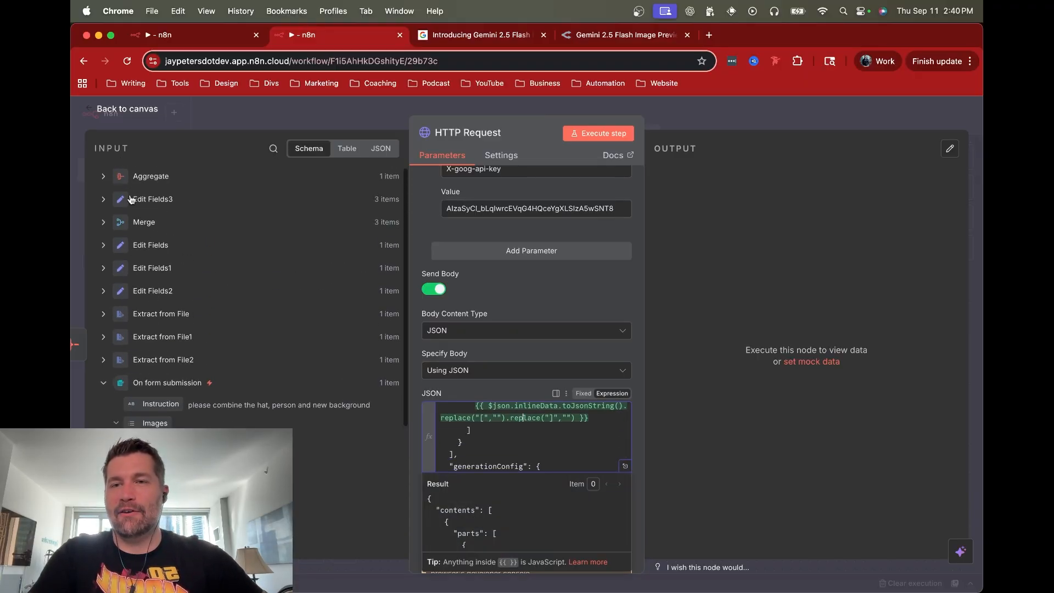
click(103, 175)
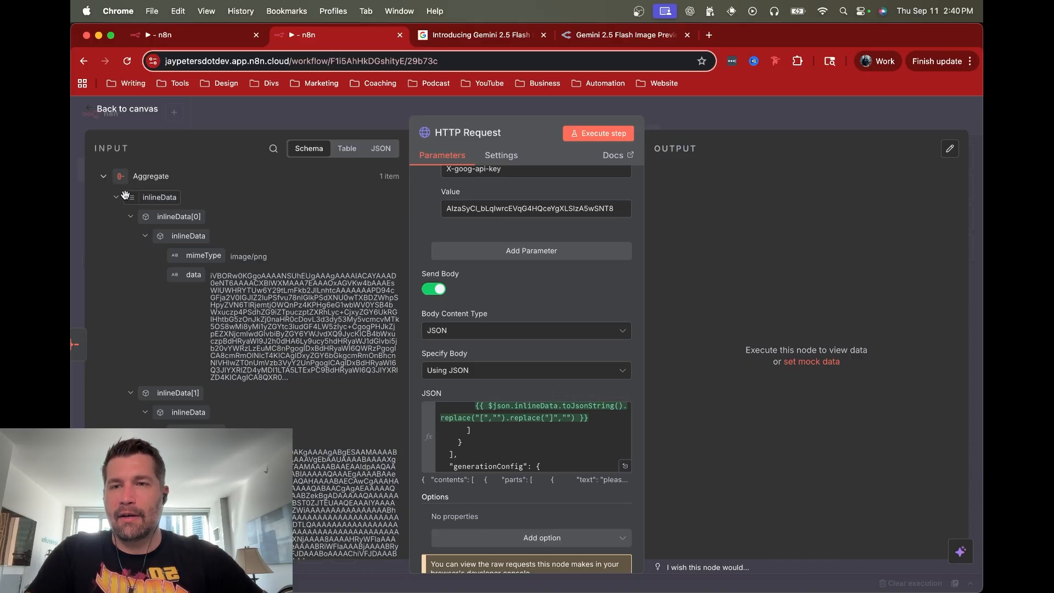
click(131, 216)
click(130, 236)
click(131, 255)
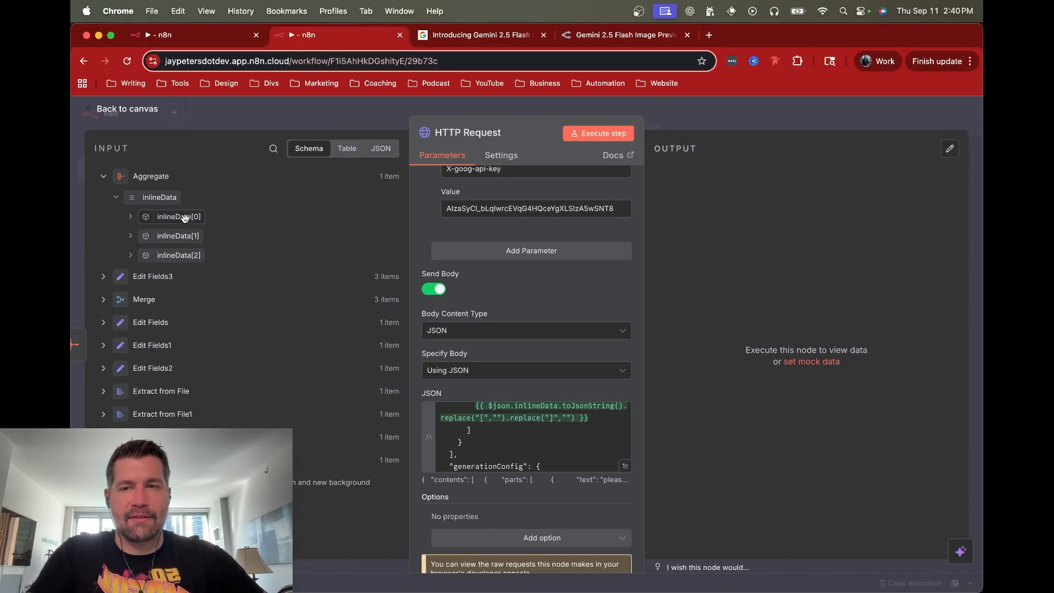
click(131, 217)
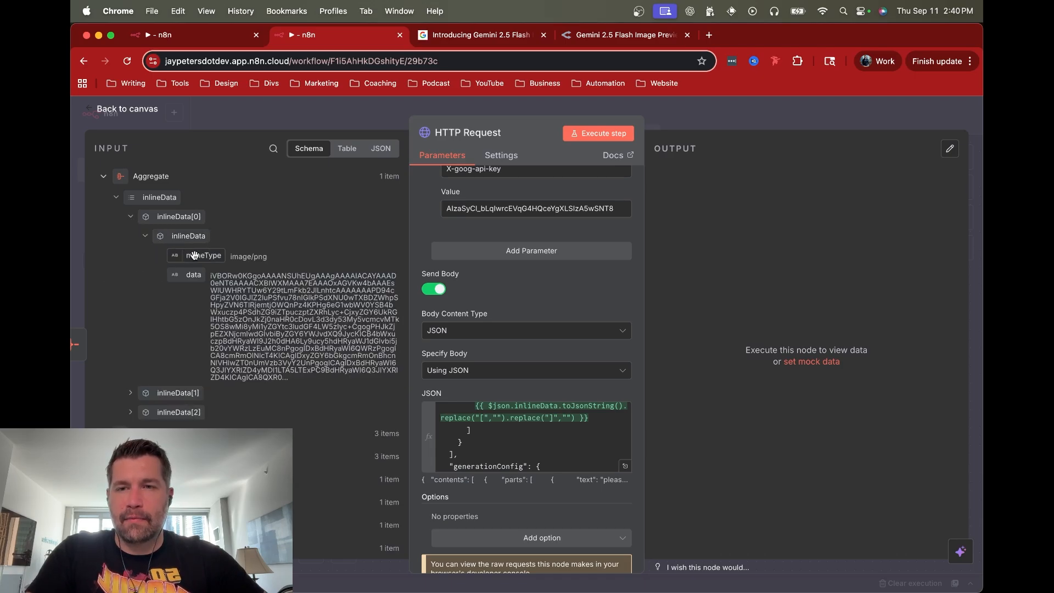
Step: Replace the inlineData expression in the JSON body's parts array with a fresh reference to Aggregate's inlineData field
click(532, 417)
scroll(507, 452, up, 2)
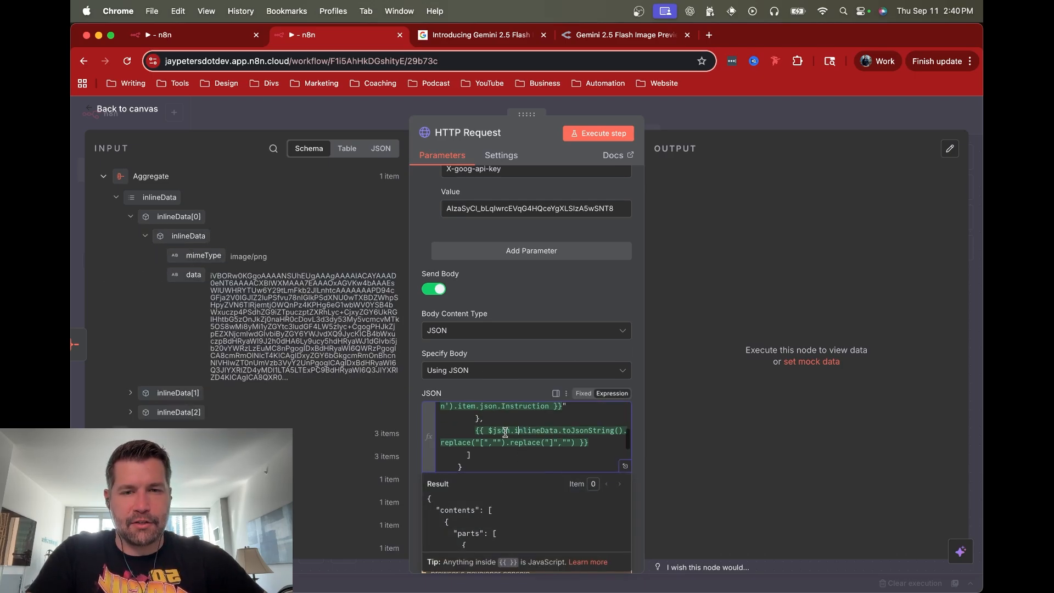
key(BackSpace)
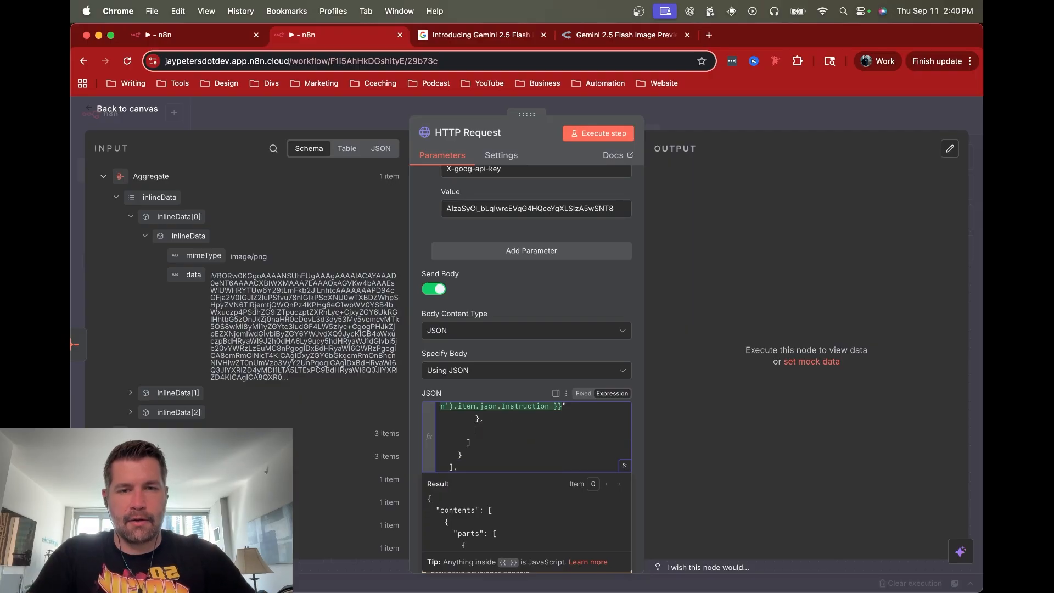
scroll(542, 430, up, 3)
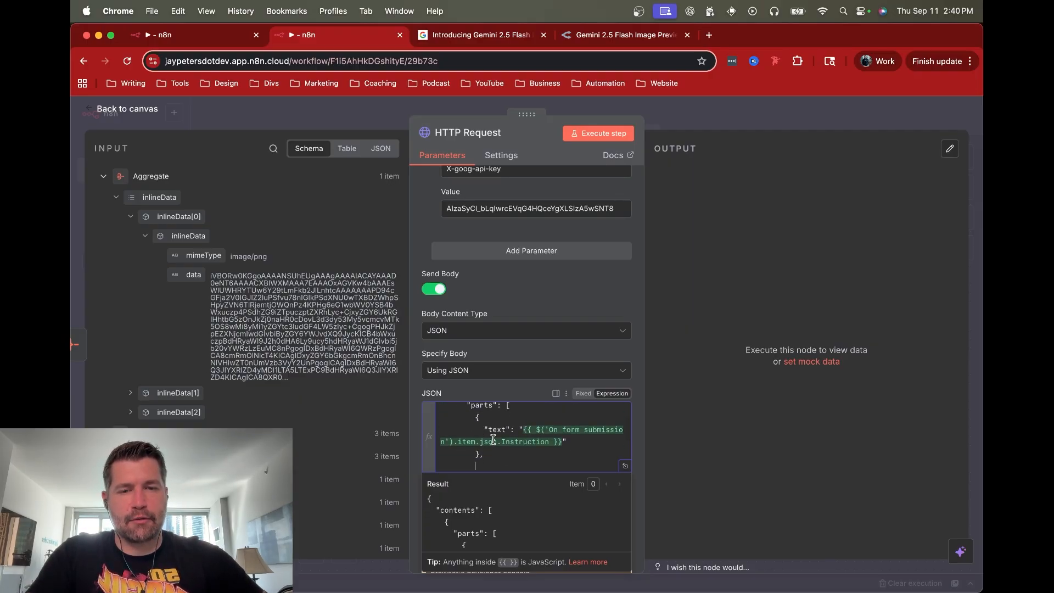
scroll(493, 439, down, 2)
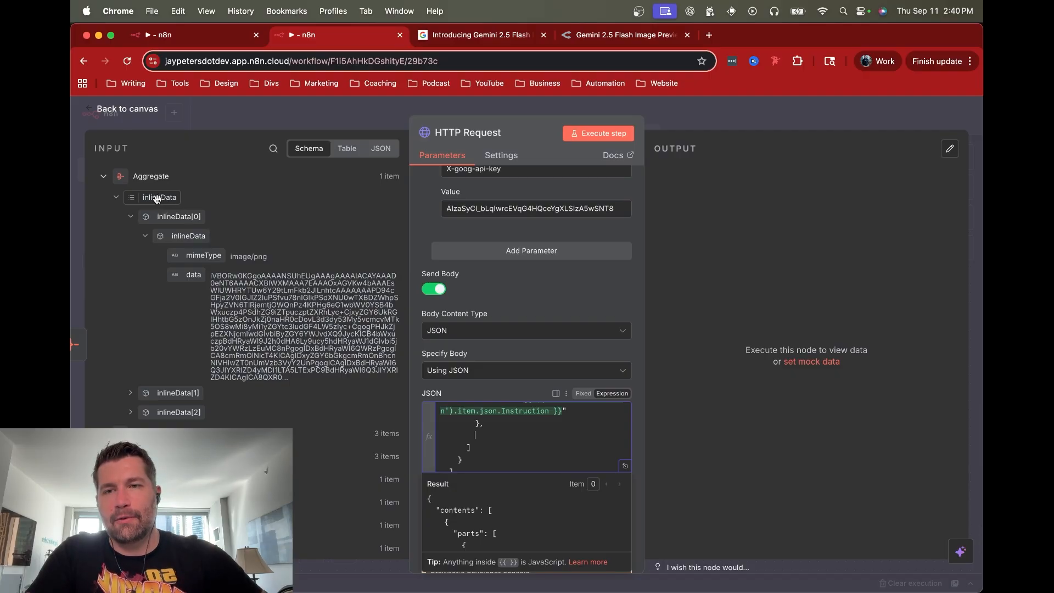
drag(157, 199, 498, 439)
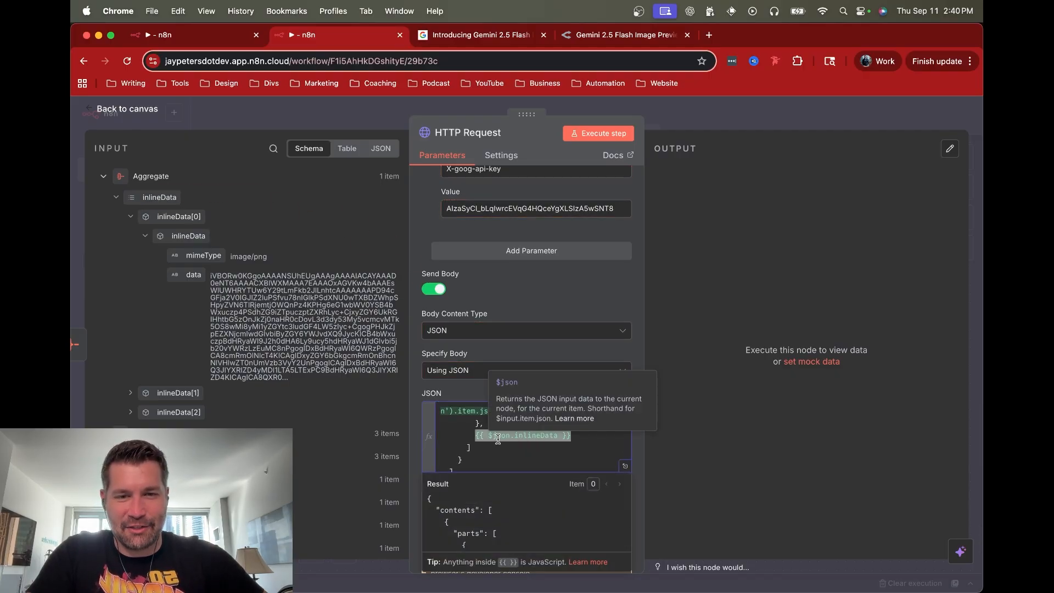
Step: Append .toJsonString() to the $json.inlineData expression in the JSON body
click(558, 435)
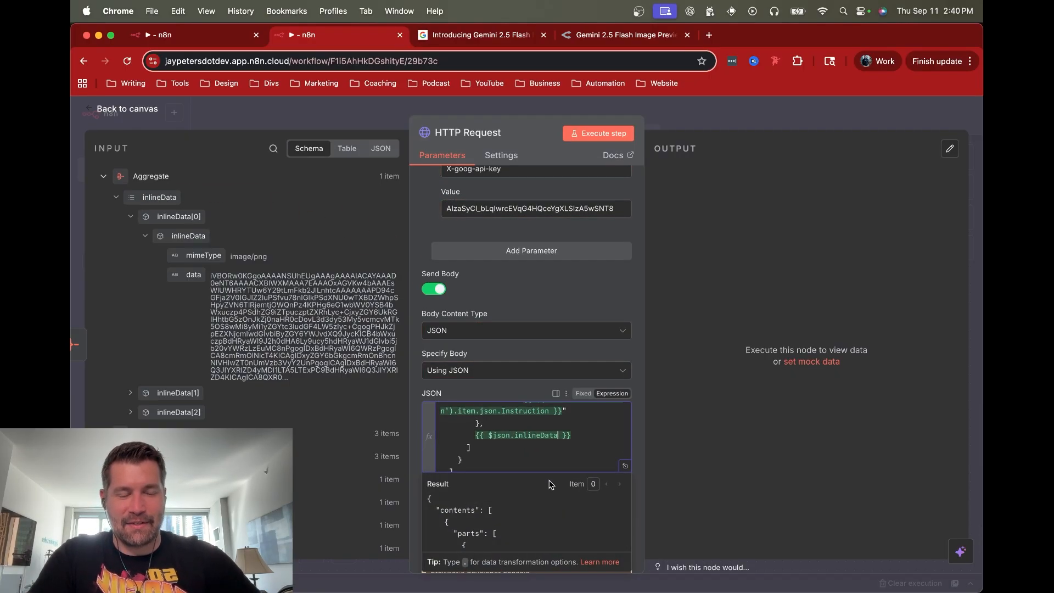
text(.)
text(to)
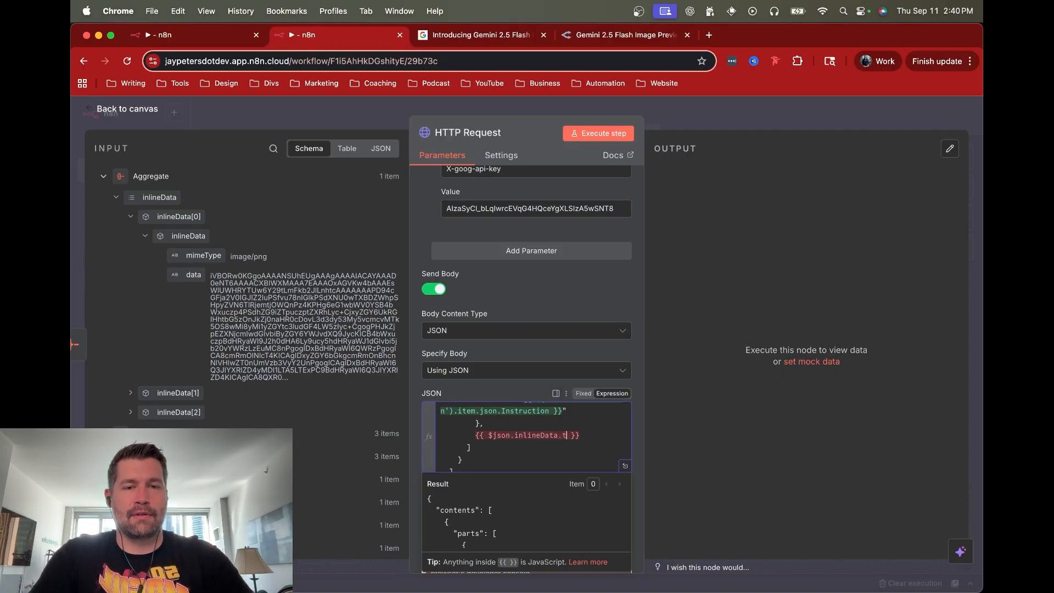
key(Return)
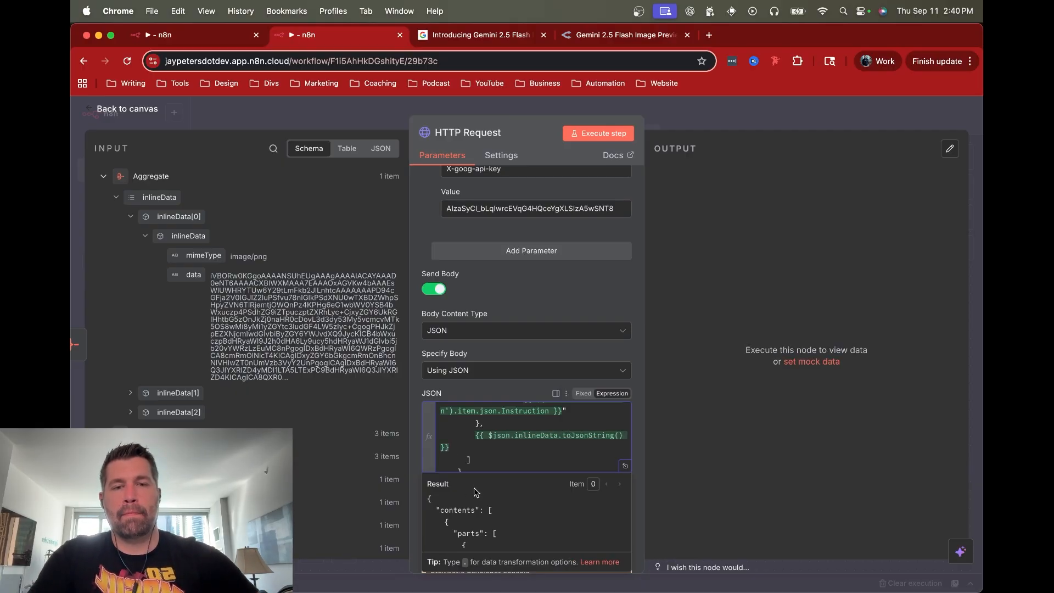
scroll(524, 444, down, 2)
scroll(527, 457, up, 2)
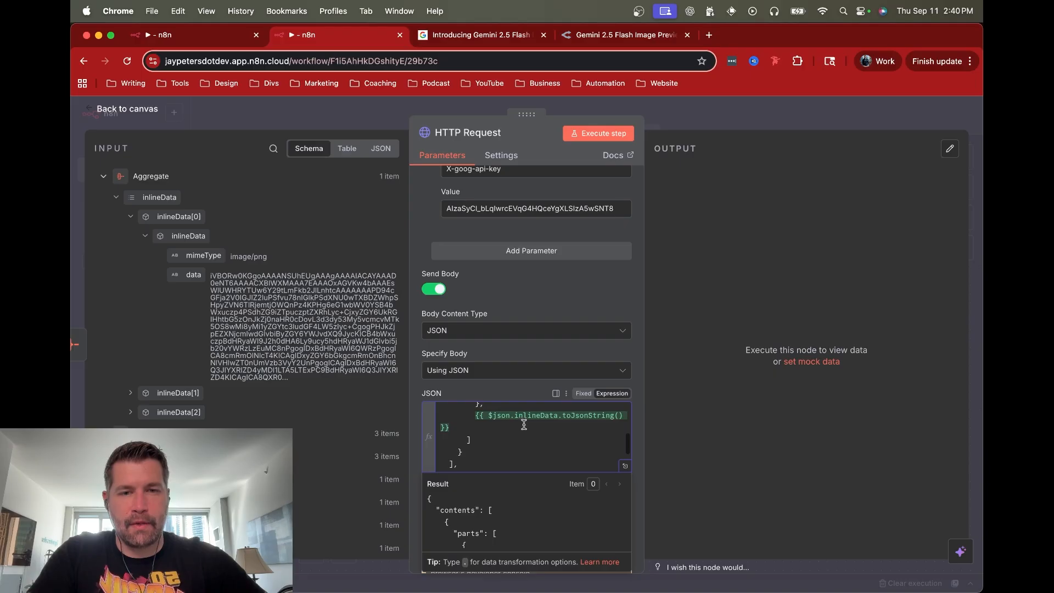
Step: In the full expression editor, append .replace("[","").replace("]","") after toJsonString() to strip the array brackets
click(625, 466)
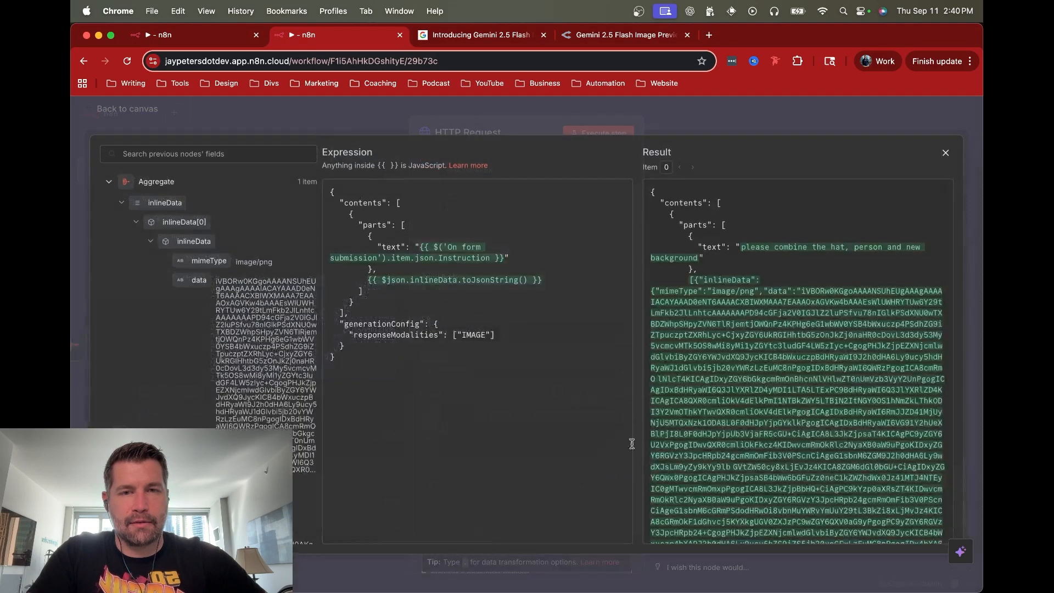
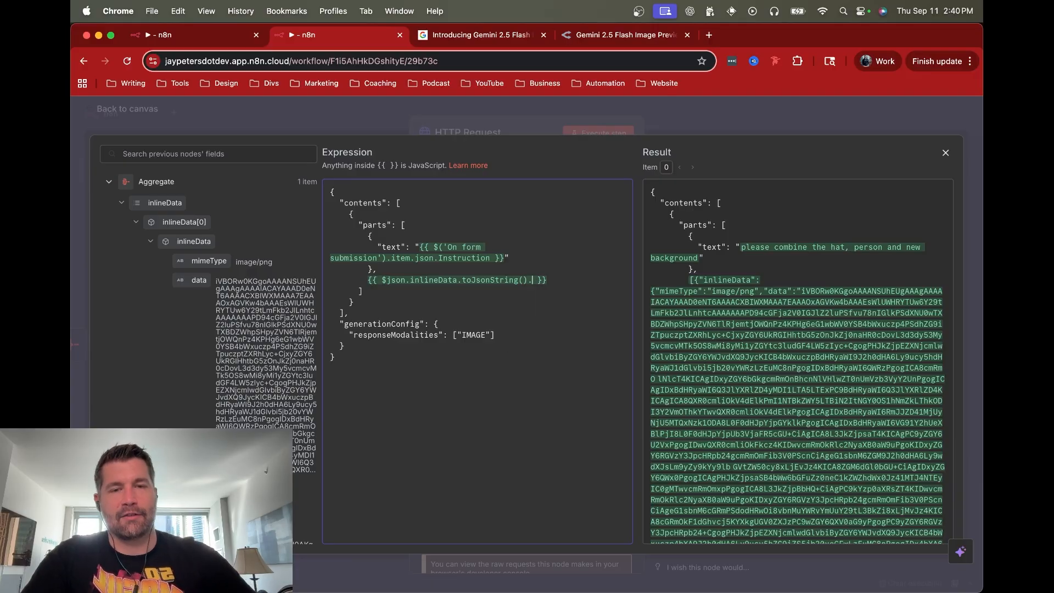
text(replac)
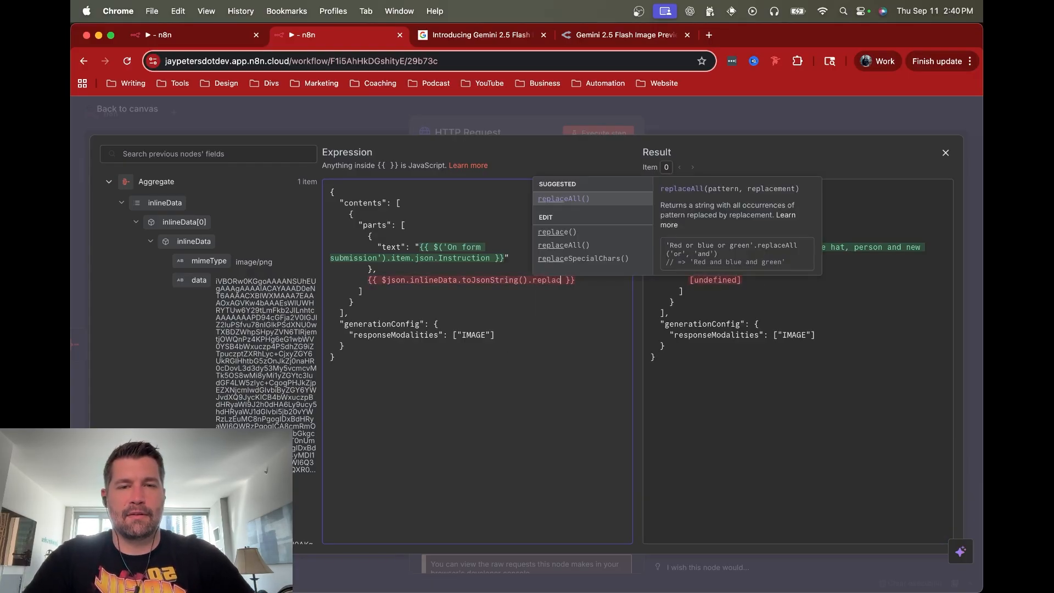
text(e("[)
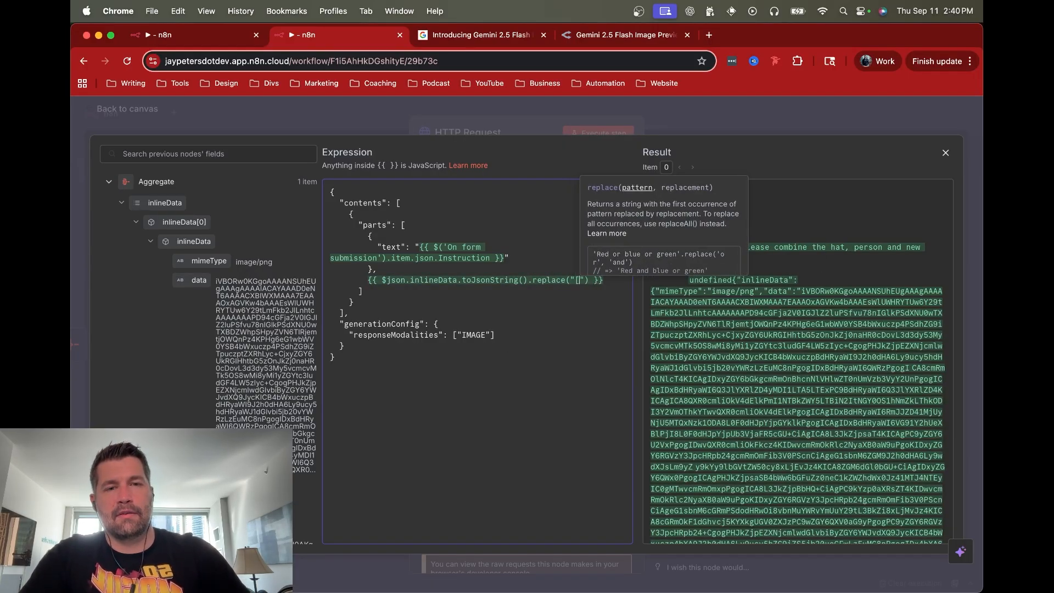
text(","")
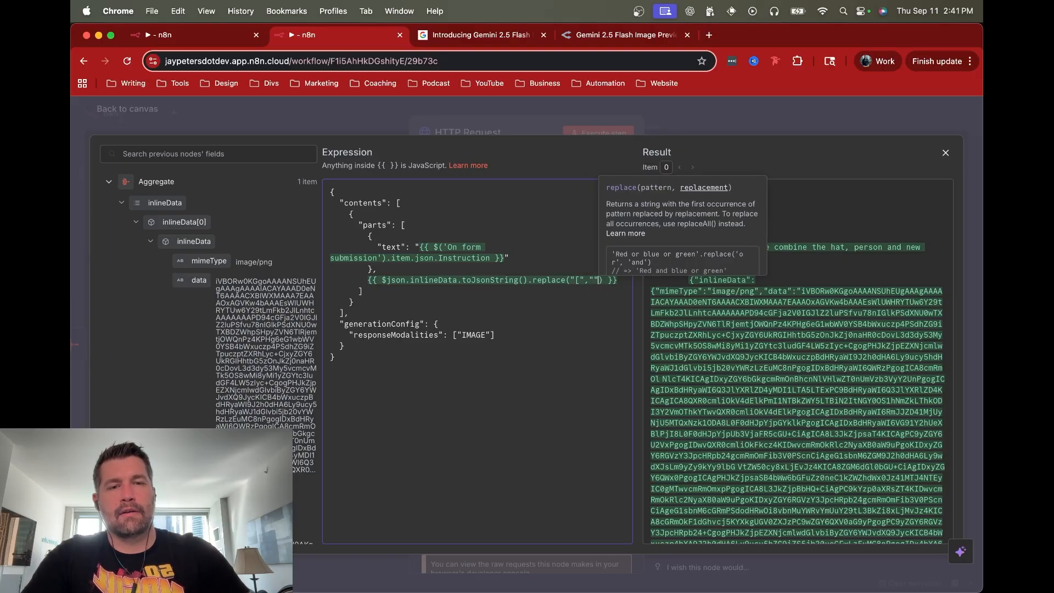
text().replace)
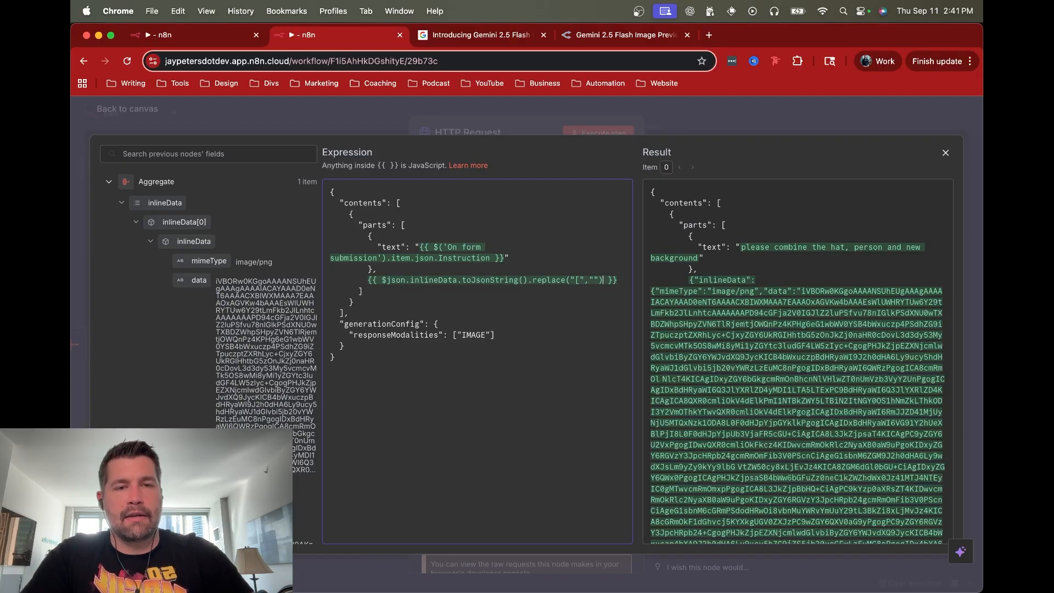
text(("])
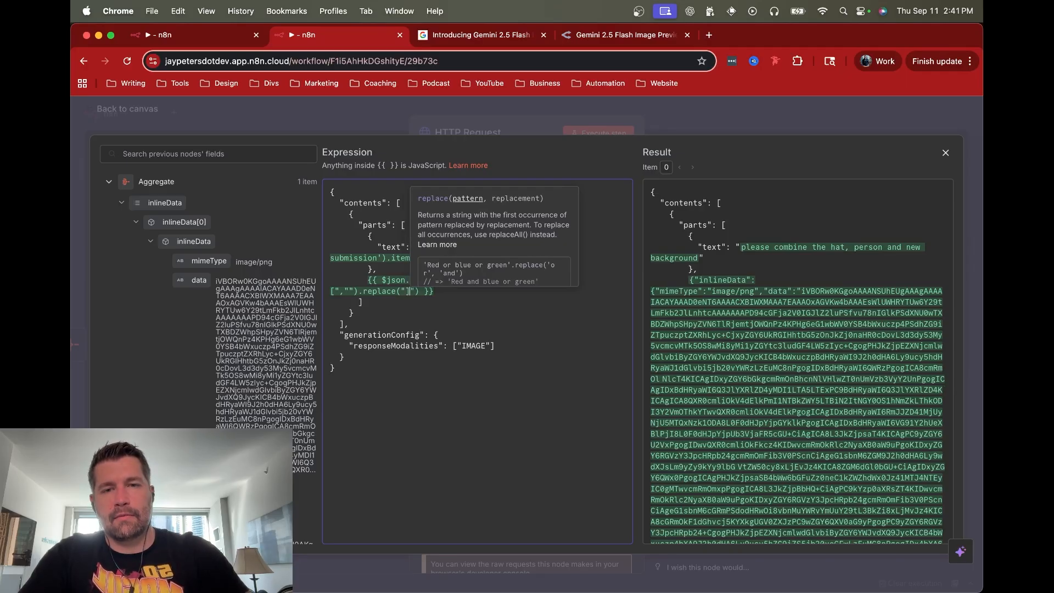
text(","")
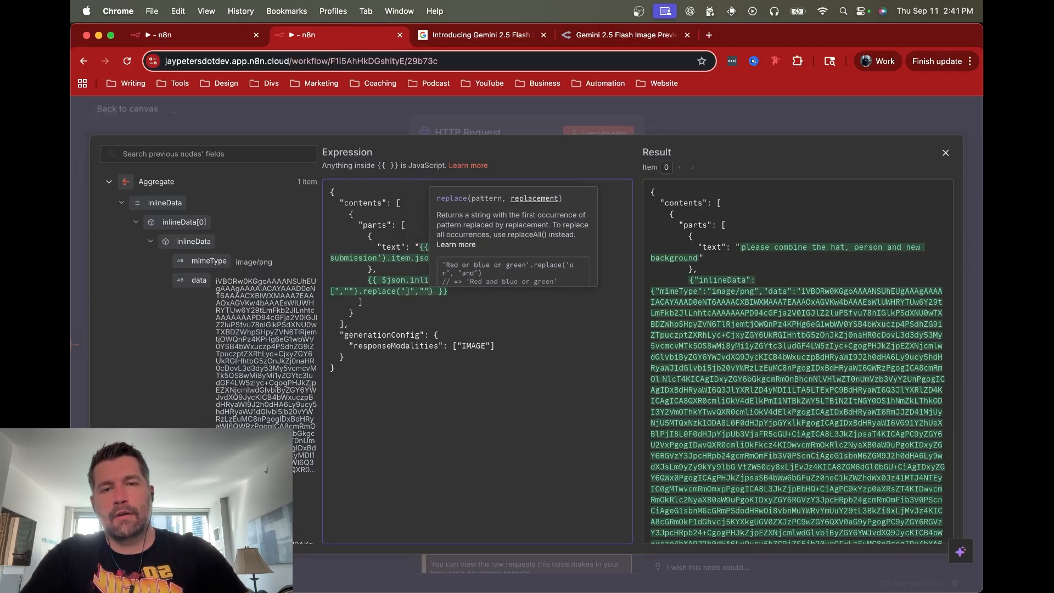
key(Left)
key(Right)
key(Right)
key(Right)
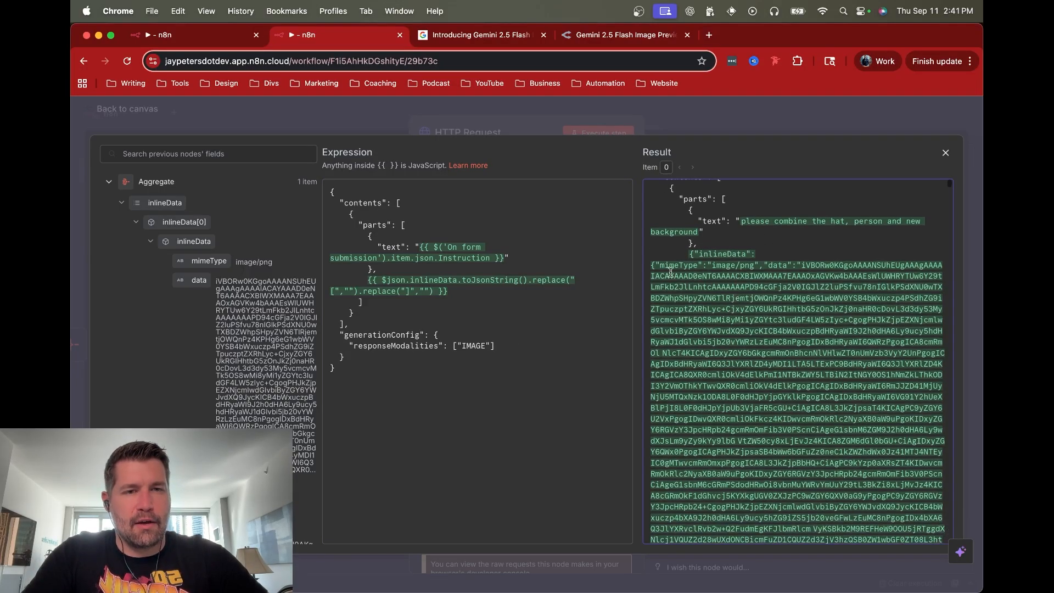
Step: Examine the evaluated JSON body's base64 image data and the inlineData entries of the Aggregate node
scroll(782, 265, down, 15)
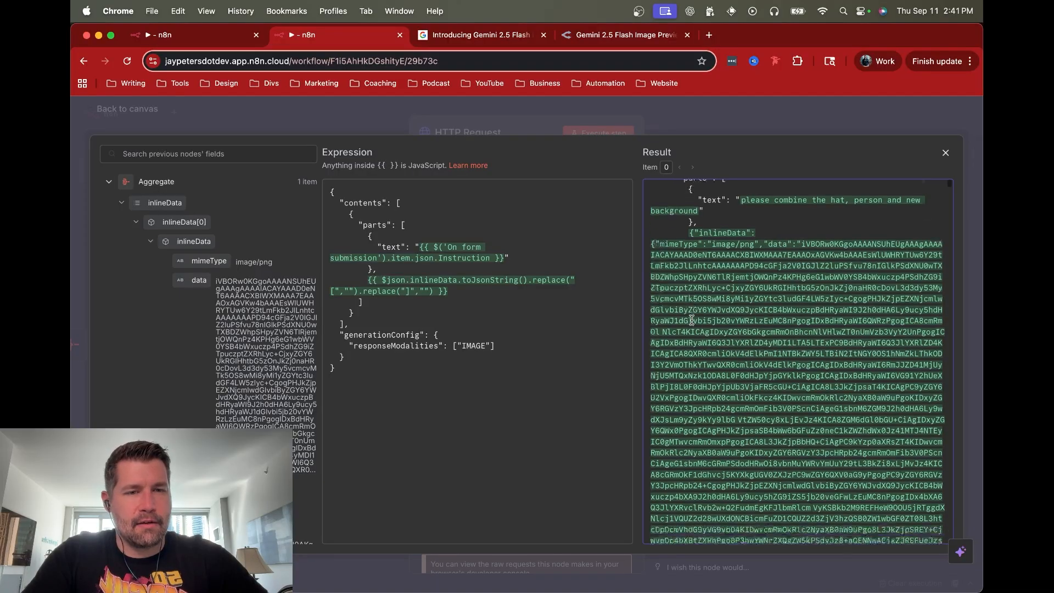
scroll(726, 307, down, 10)
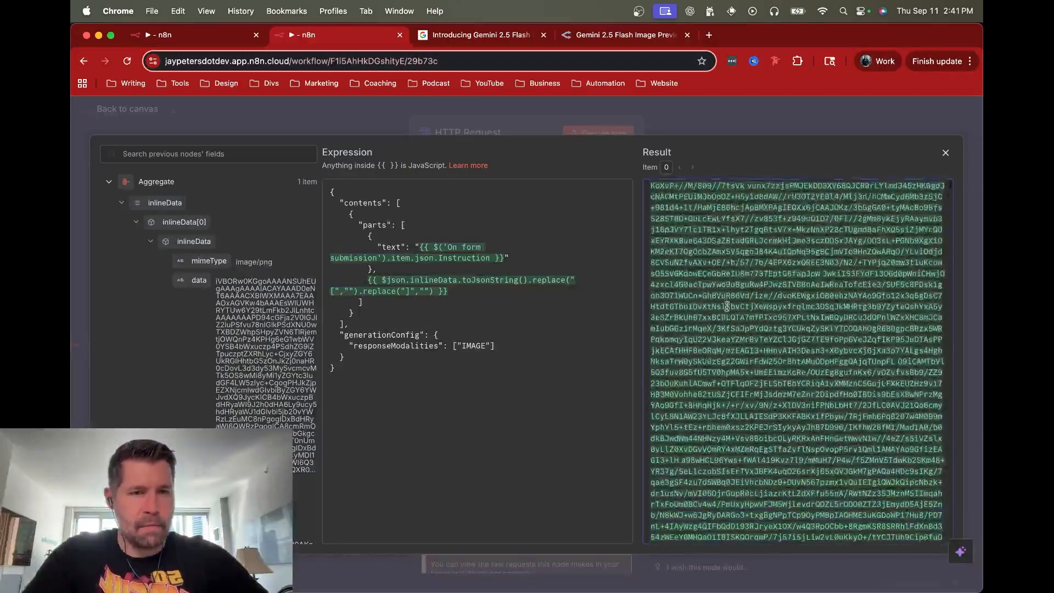
scroll(726, 307, down, 15)
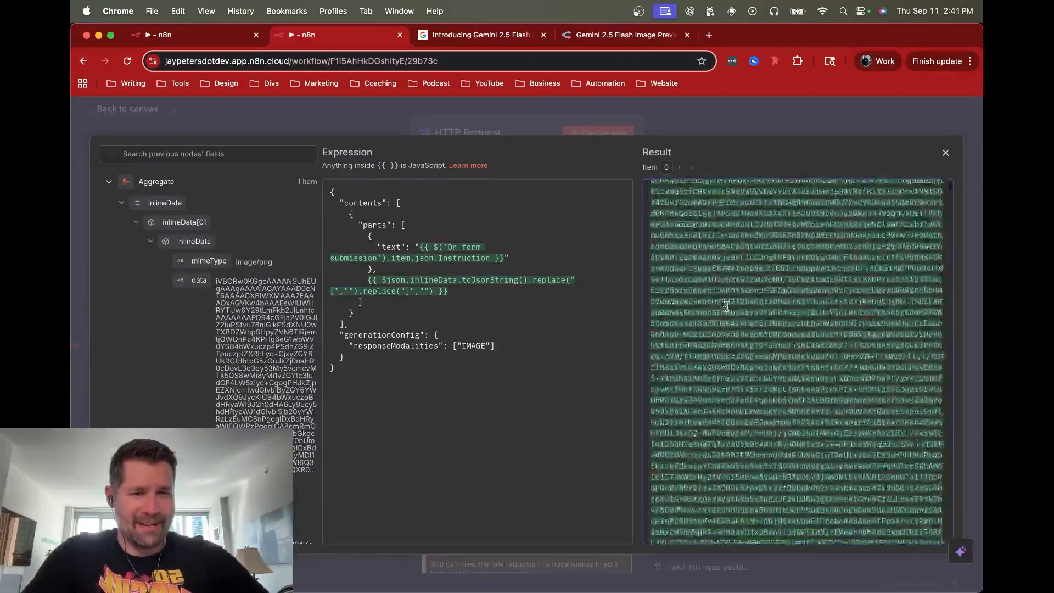
scroll(747, 314, down, 15)
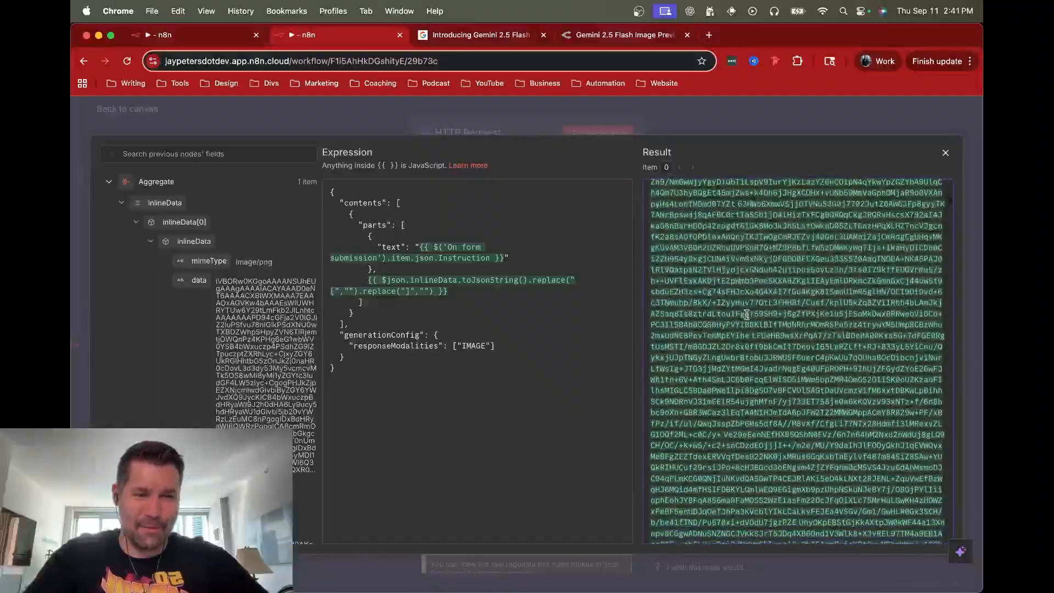
scroll(757, 340, down, 15)
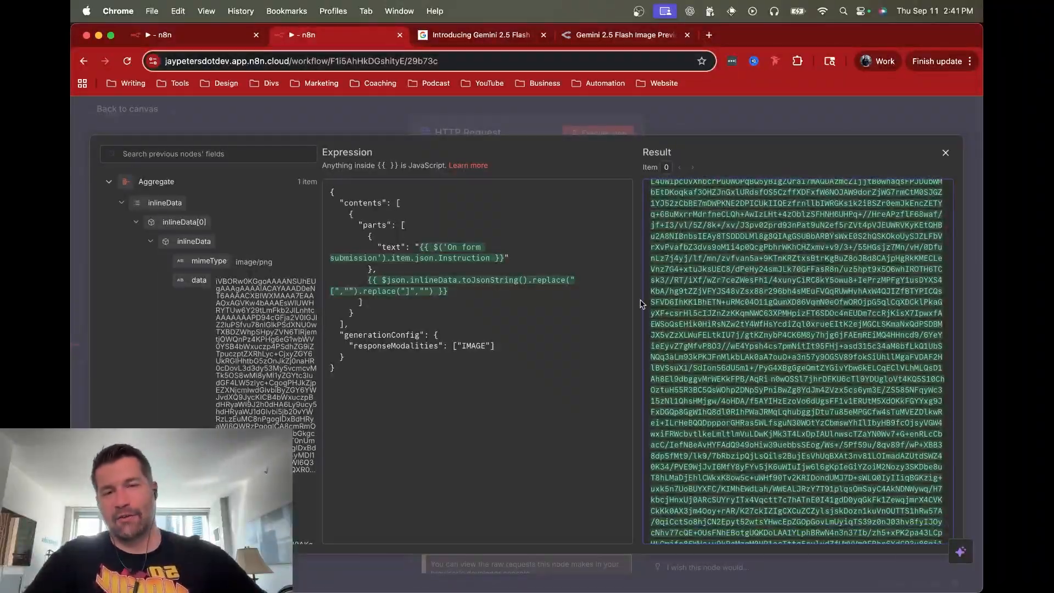
scroll(832, 307, down, 3)
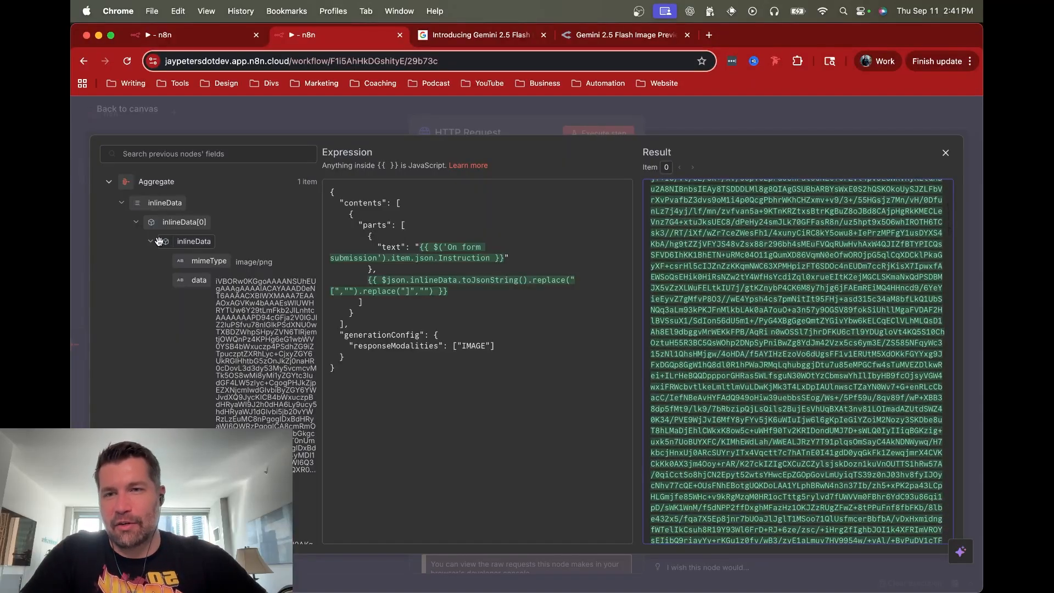
click(175, 241)
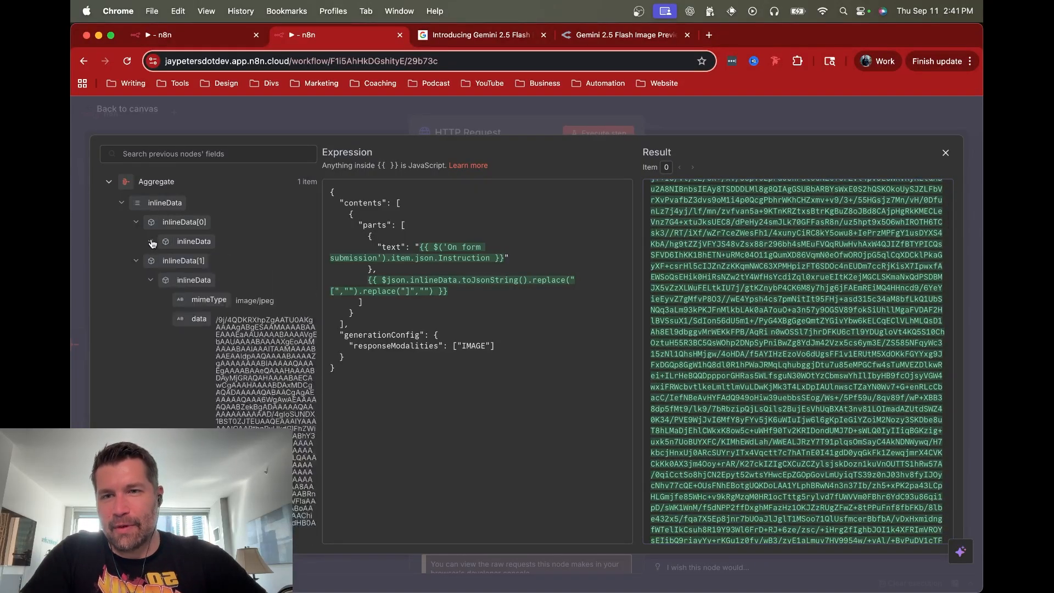
Step: Check the remaining entries of Aggregate's inlineData array, and close the full expression editor
click(150, 280)
click(150, 319)
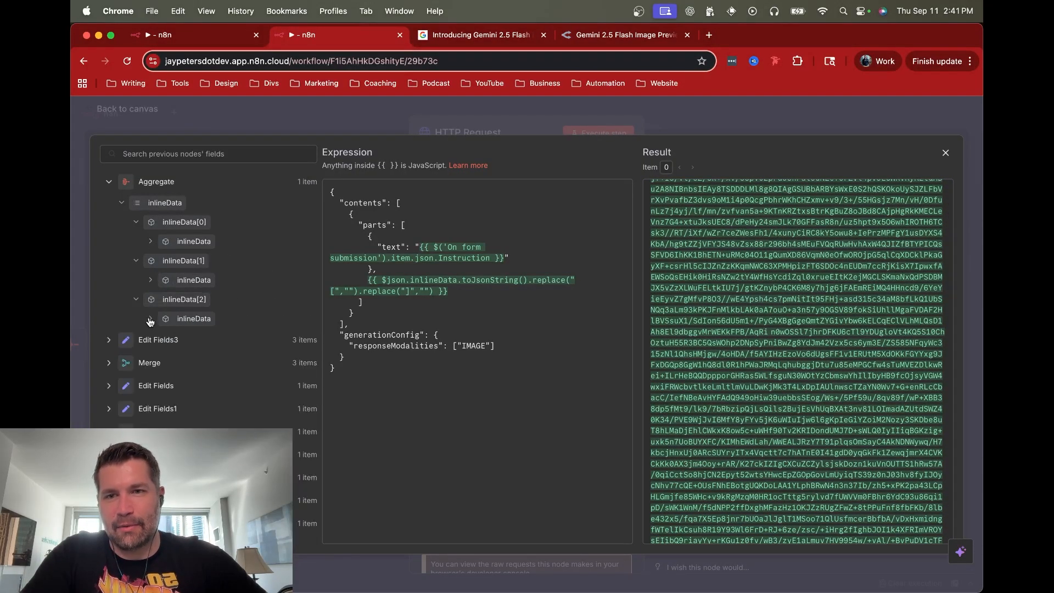
click(716, 113)
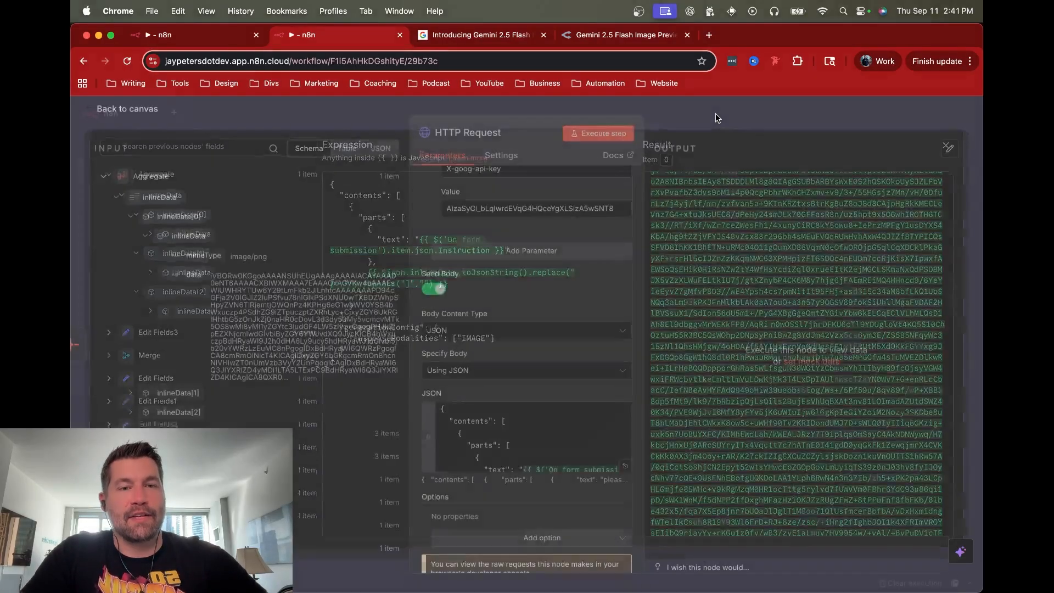
Step: Execute the HTTP Request node with the completed JSON body, check its output, and return to the canvas
scroll(487, 419, down, 4)
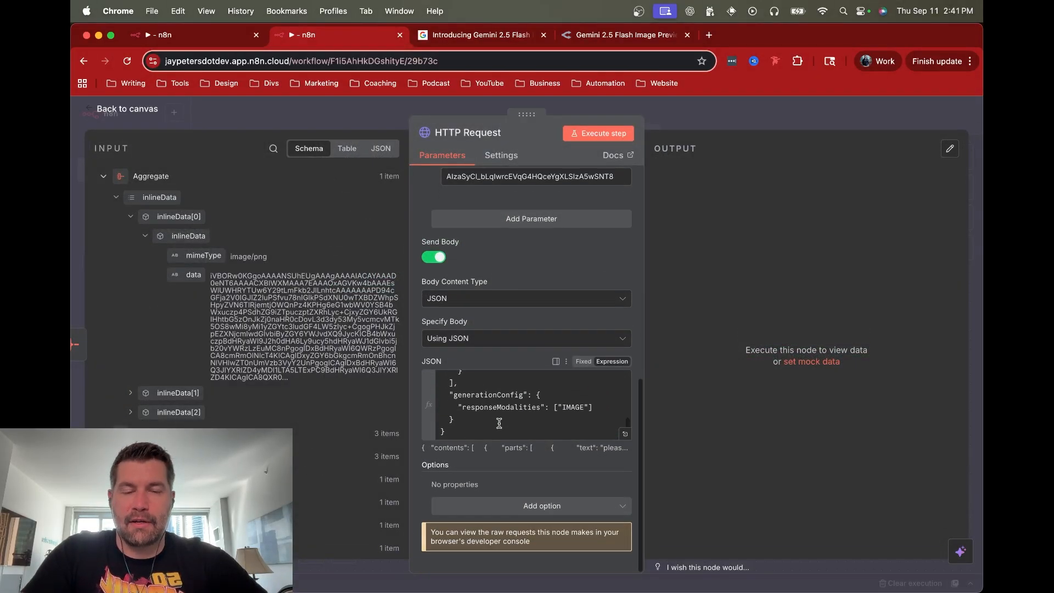
scroll(487, 418, down, 2)
scroll(496, 408, up, 2)
scroll(496, 408, up, 3)
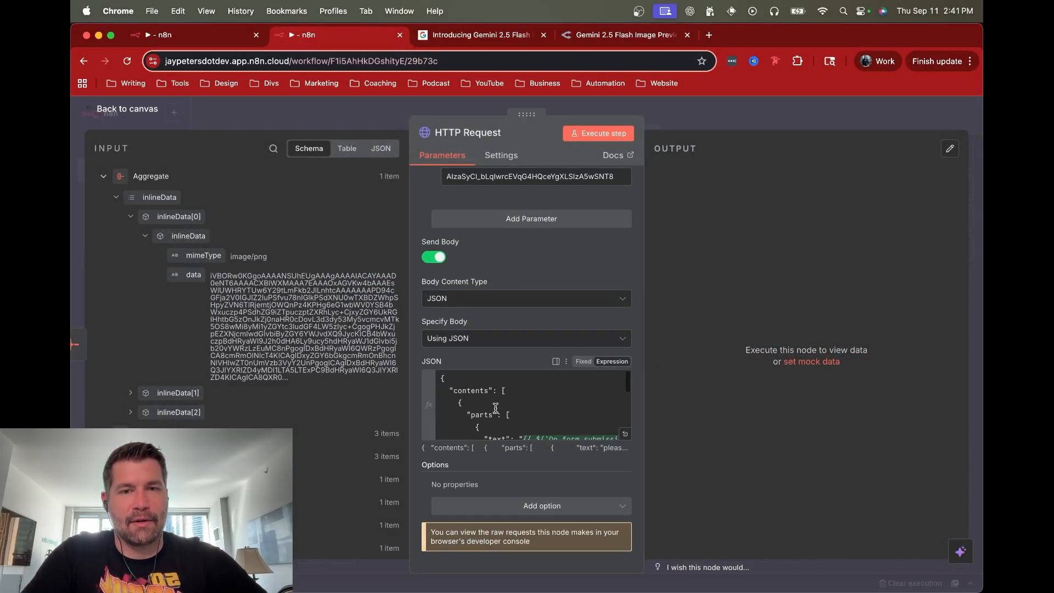
click(598, 135)
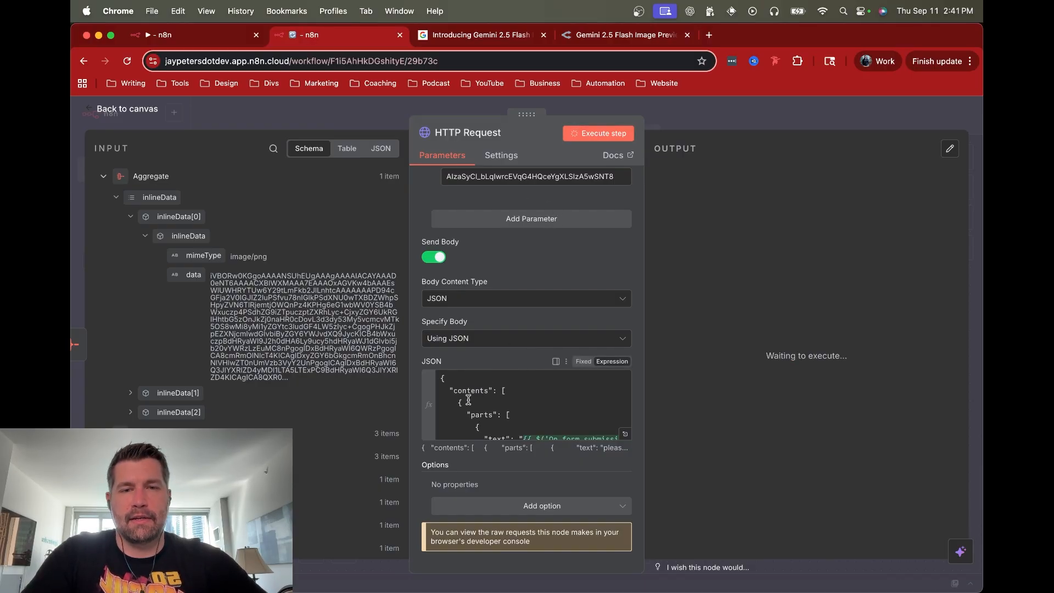
scroll(492, 398, down, 5)
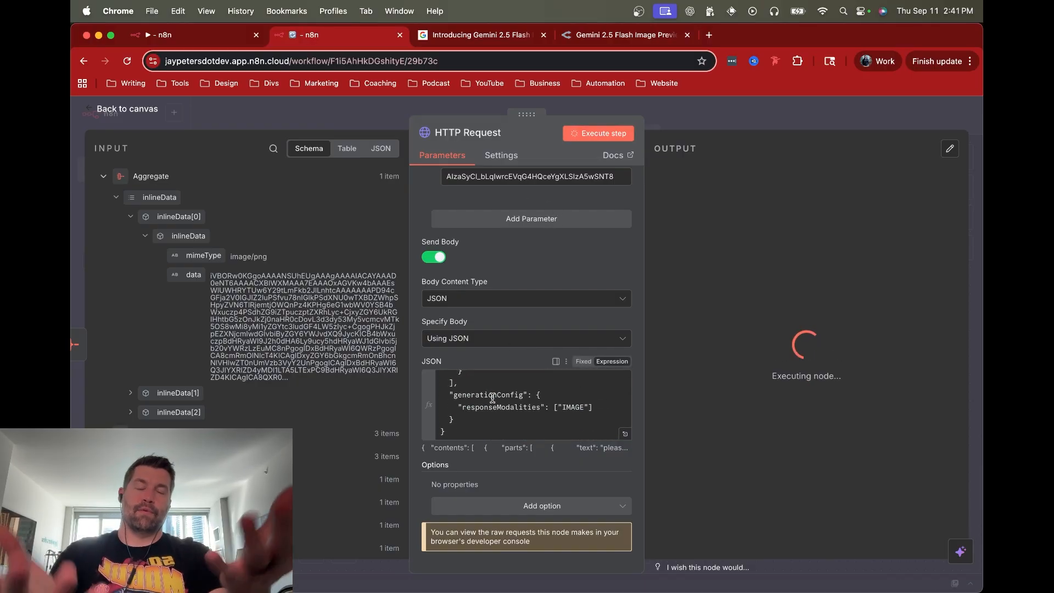
scroll(488, 401, up, 5)
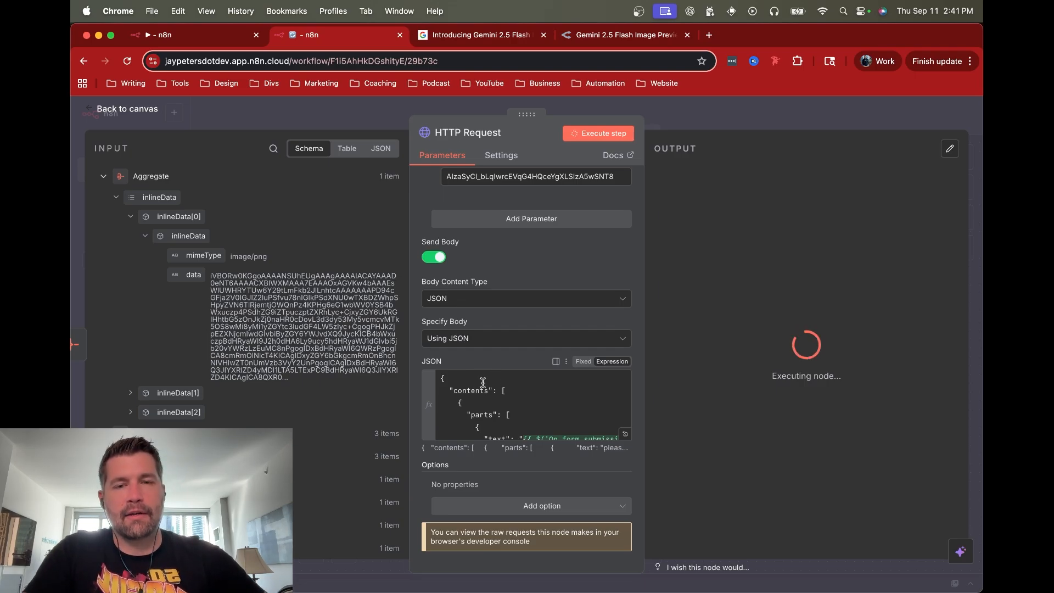
click(513, 393)
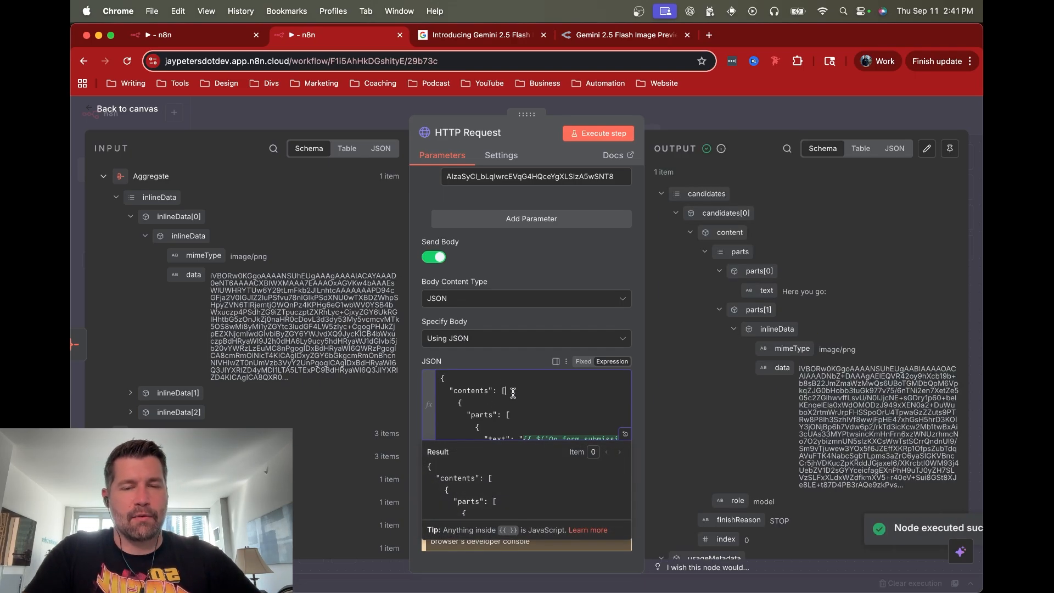
click(708, 409)
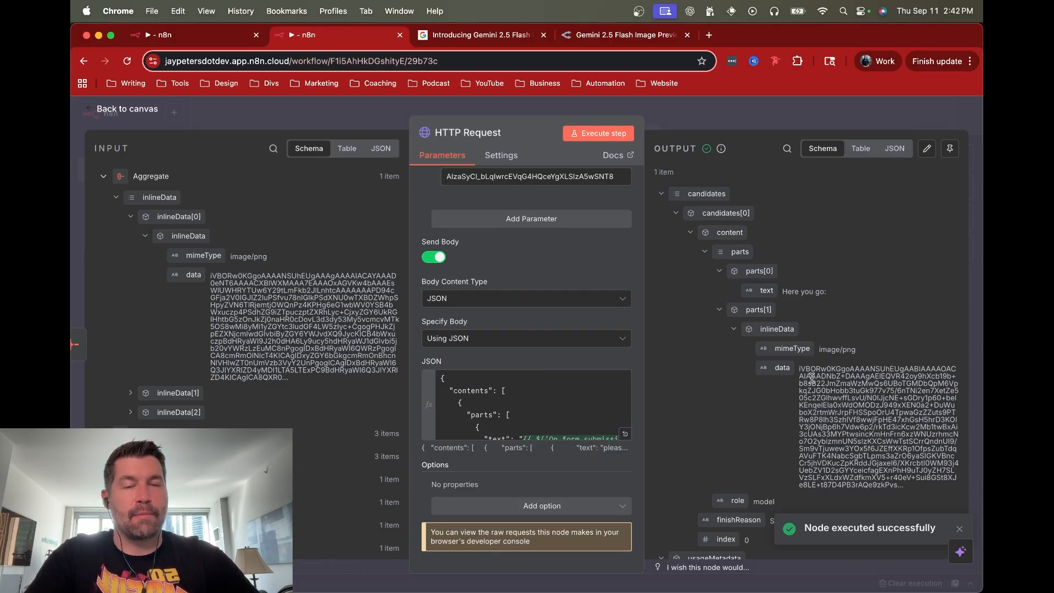
click(759, 126)
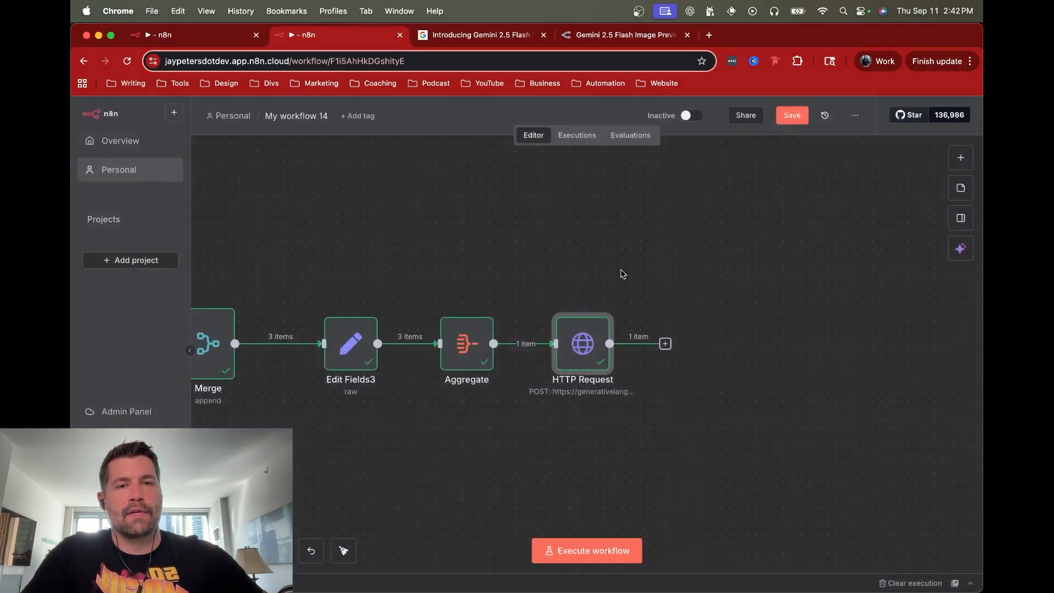
Step: Add a Convert to File node after HTTP Request, using the Move base64 string to file action
scroll(607, 274, left, 10)
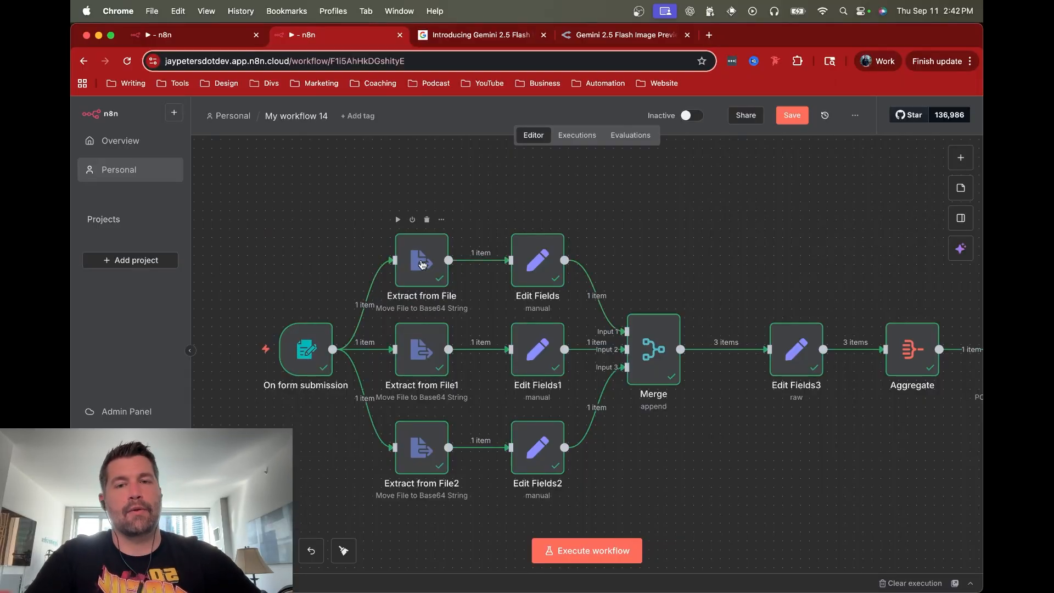
scroll(721, 240, right, 10)
scroll(722, 240, right, 5)
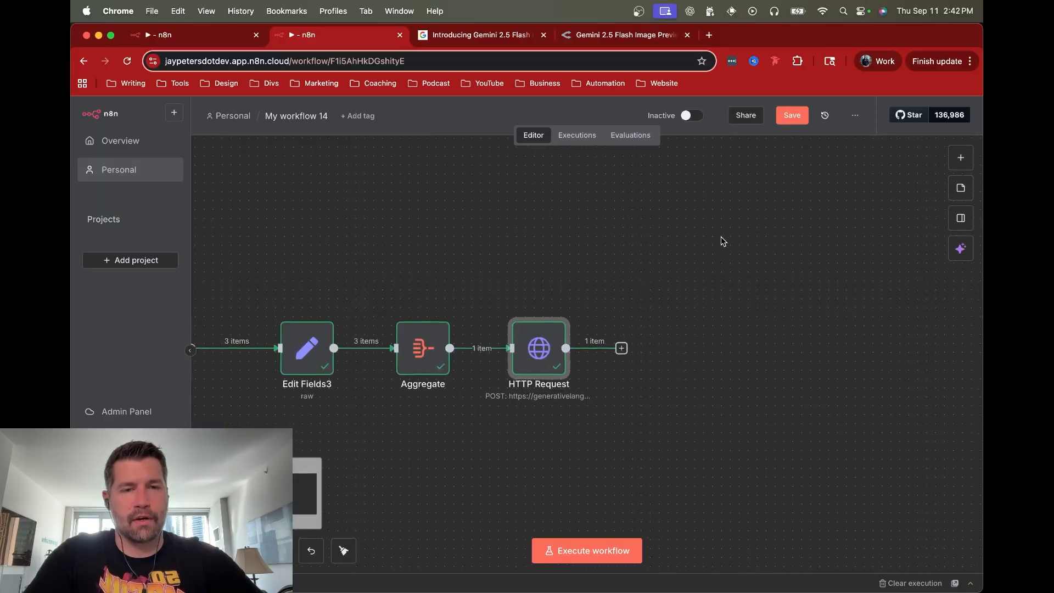
click(616, 352)
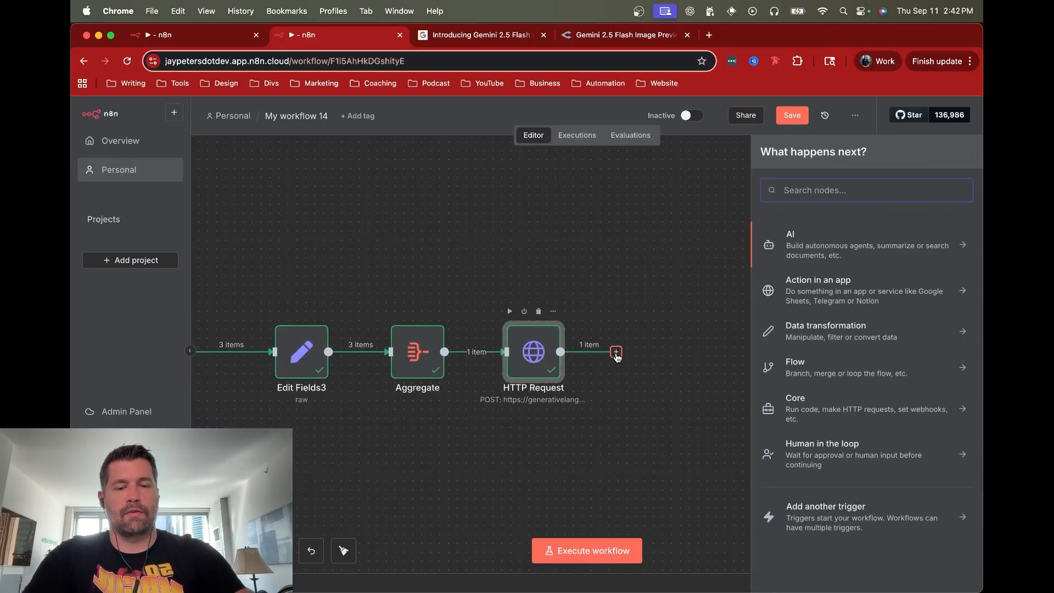
text(base64)
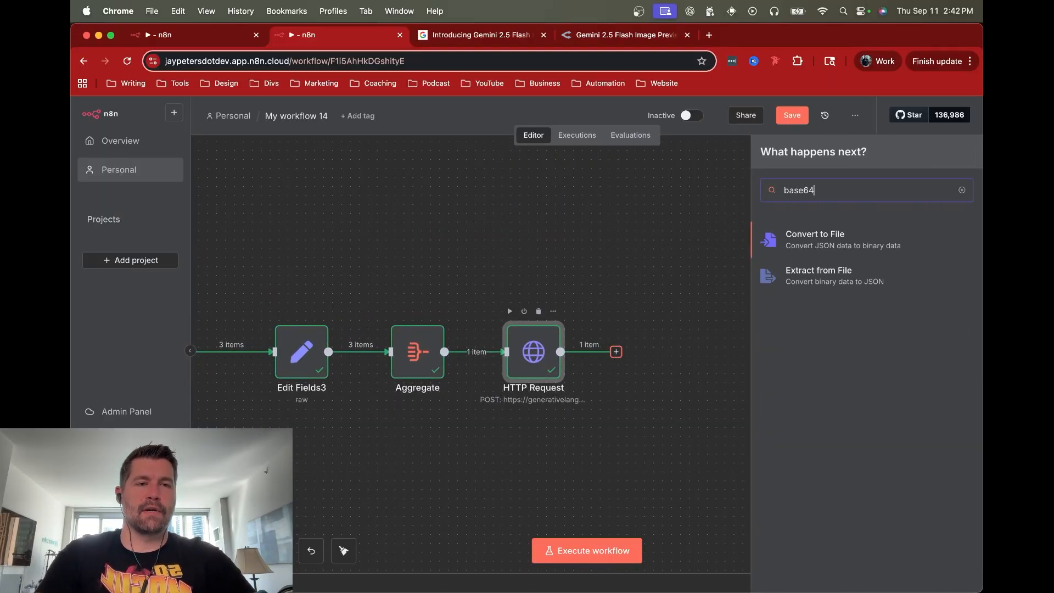
click(817, 243)
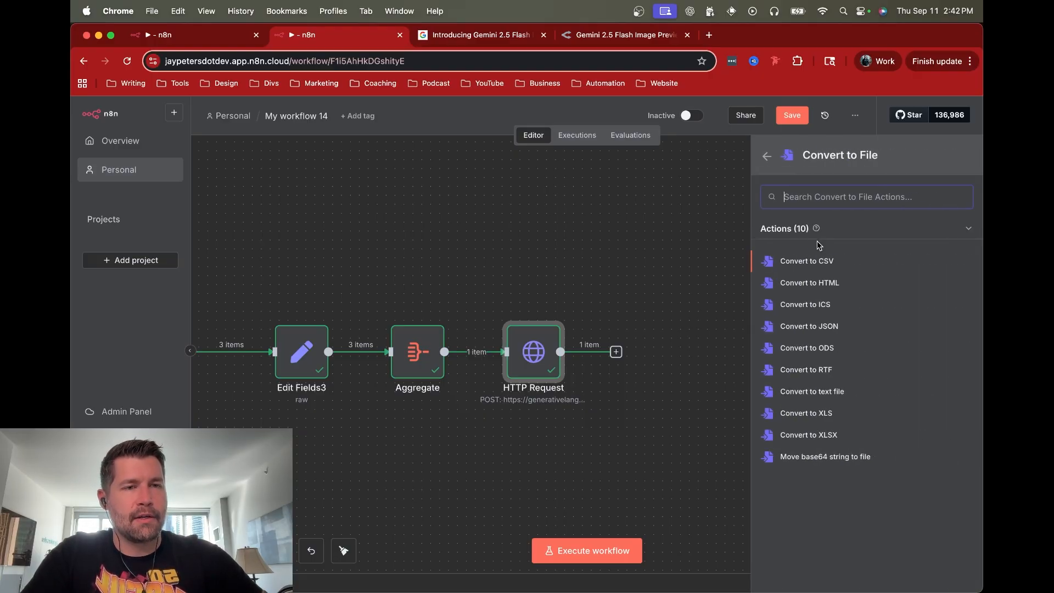
click(824, 457)
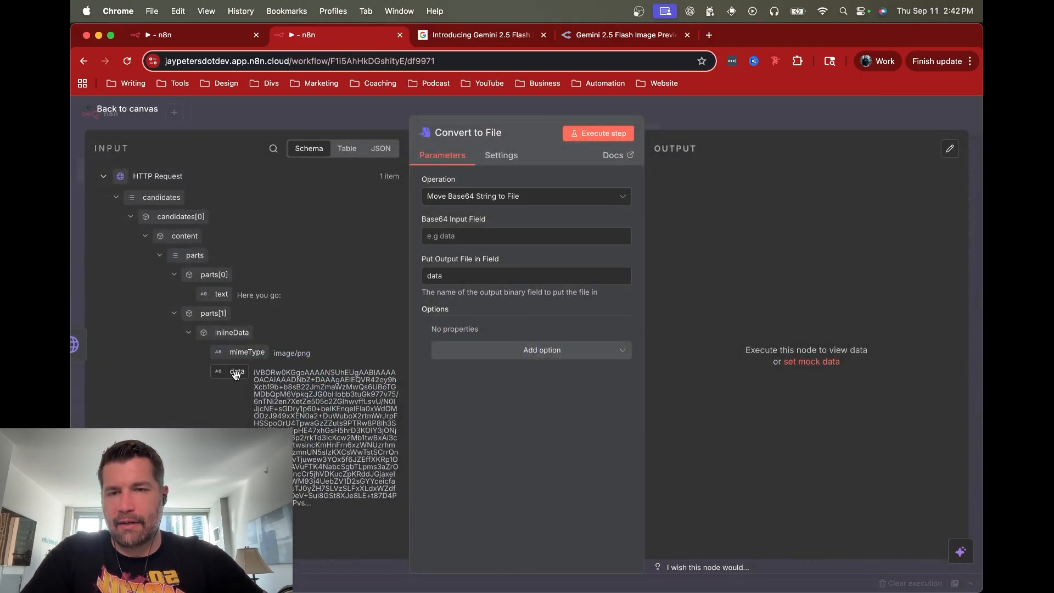
Step: Convert the response's candidates[0].content.parts[1].inlineData.data to a file by executing the node, and view the output image
drag(231, 375, 462, 234)
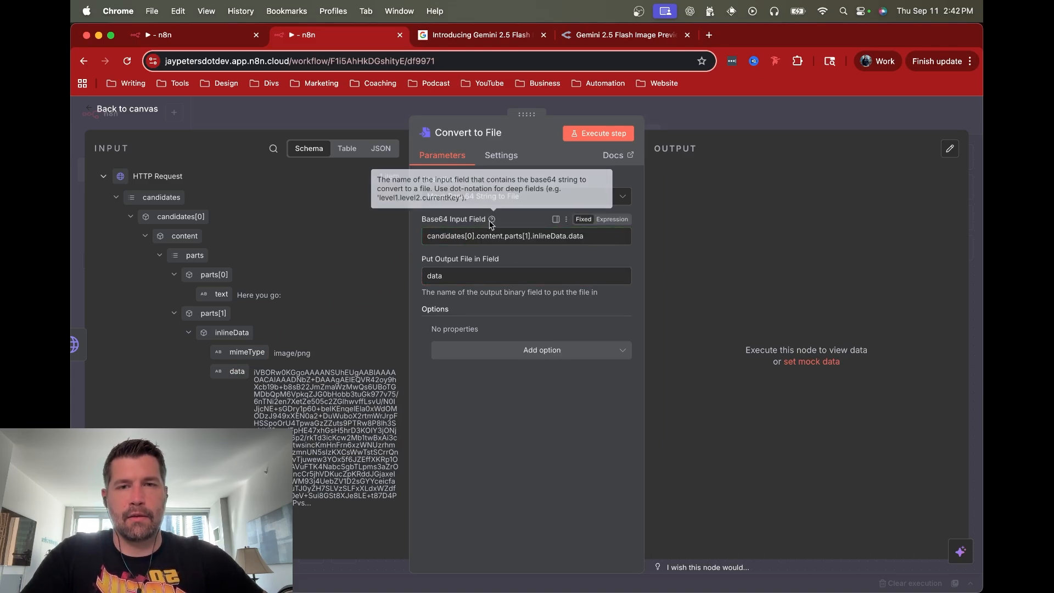
click(600, 134)
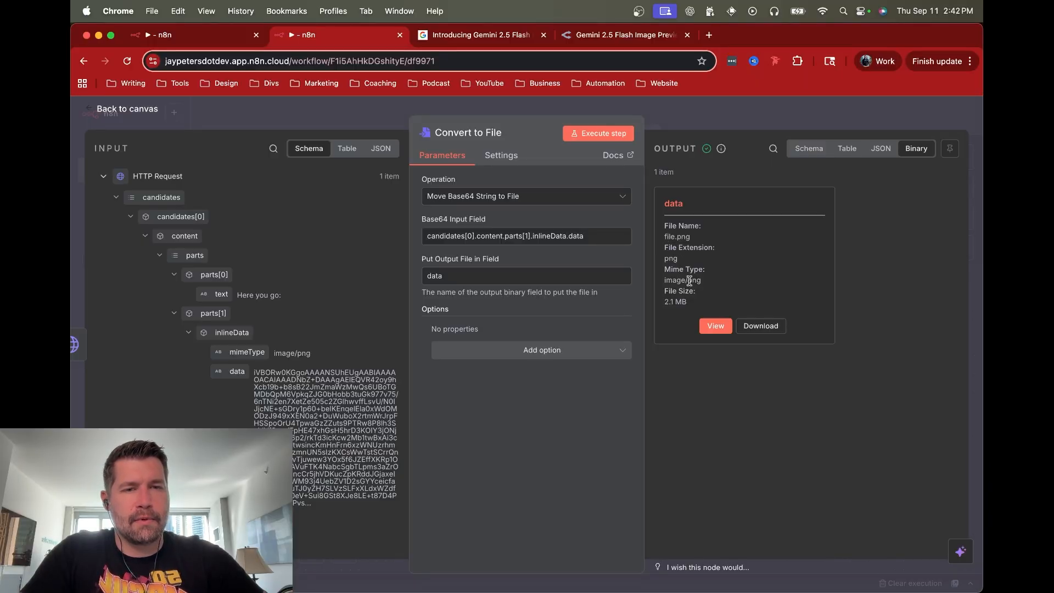
click(708, 327)
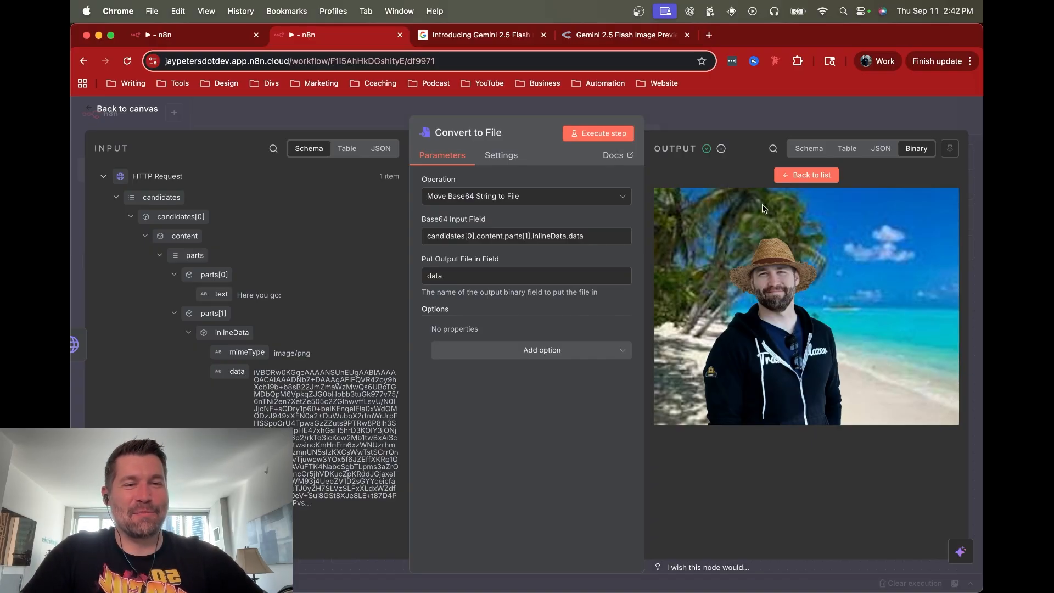
click(762, 122)
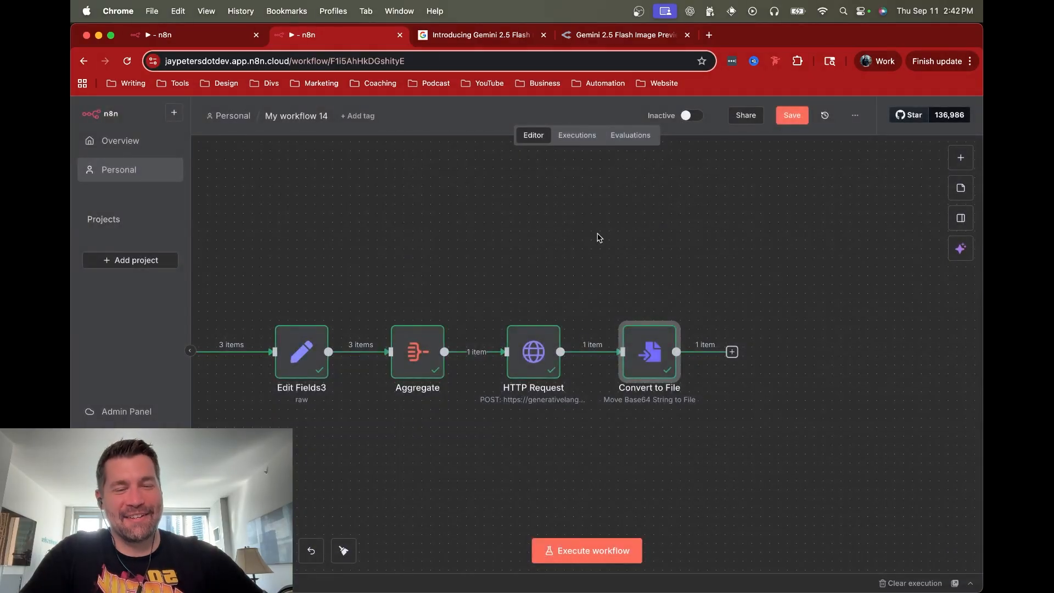
Step: Add a Google Drive node with the Upload file action after Convert to File
scroll(599, 238, right, 2)
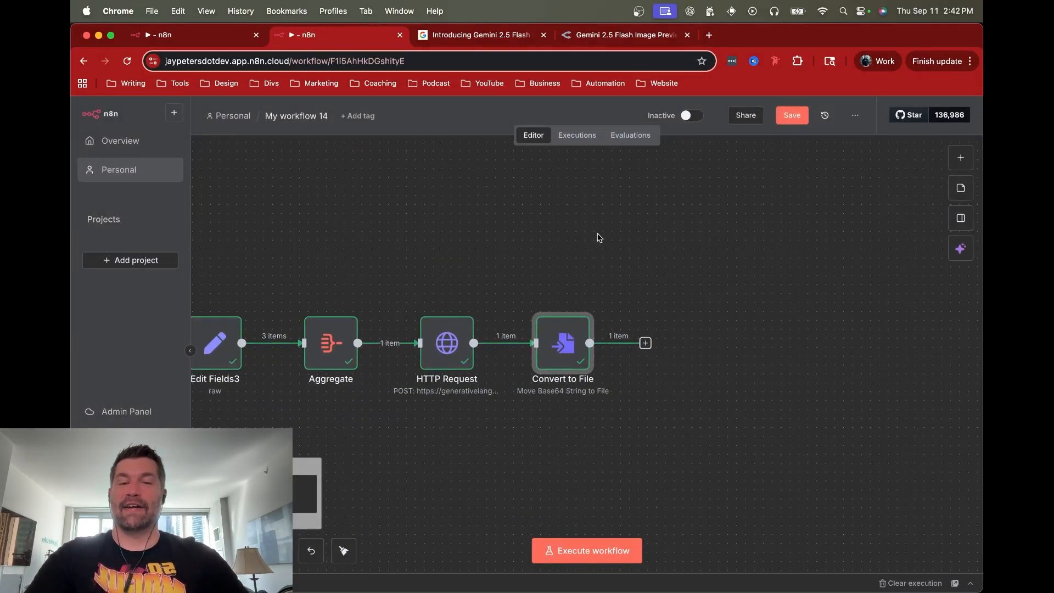
click(646, 343)
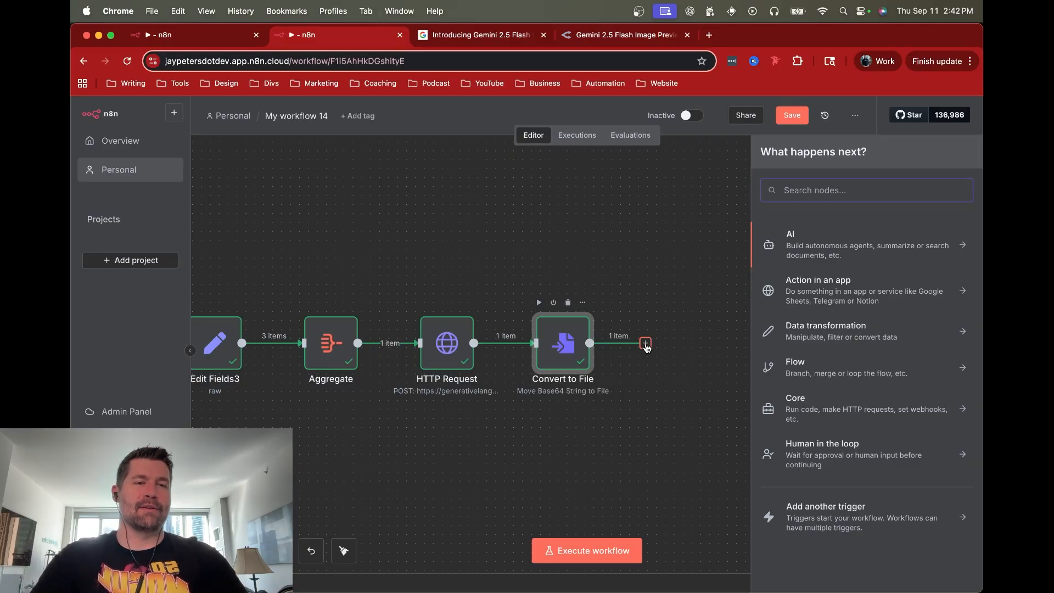
text(drive)
click(807, 268)
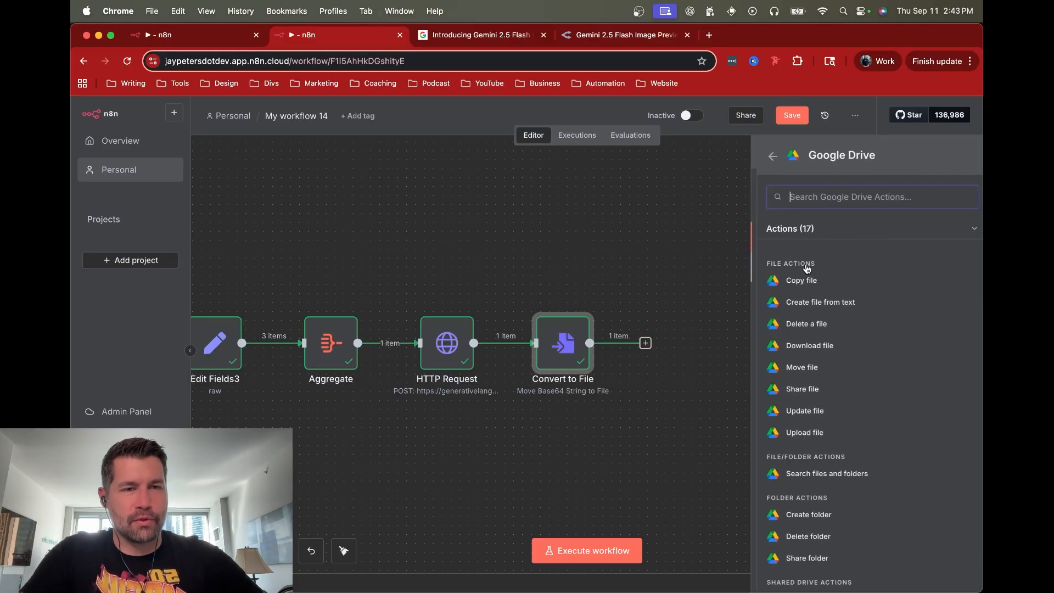
scroll(800, 407, down, 3)
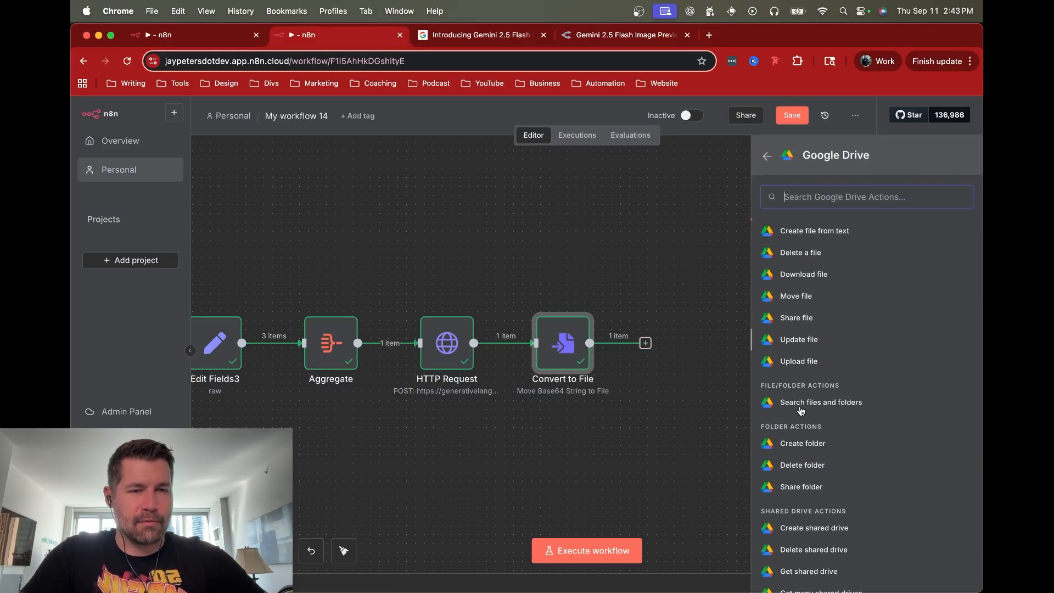
scroll(800, 409, down, 2)
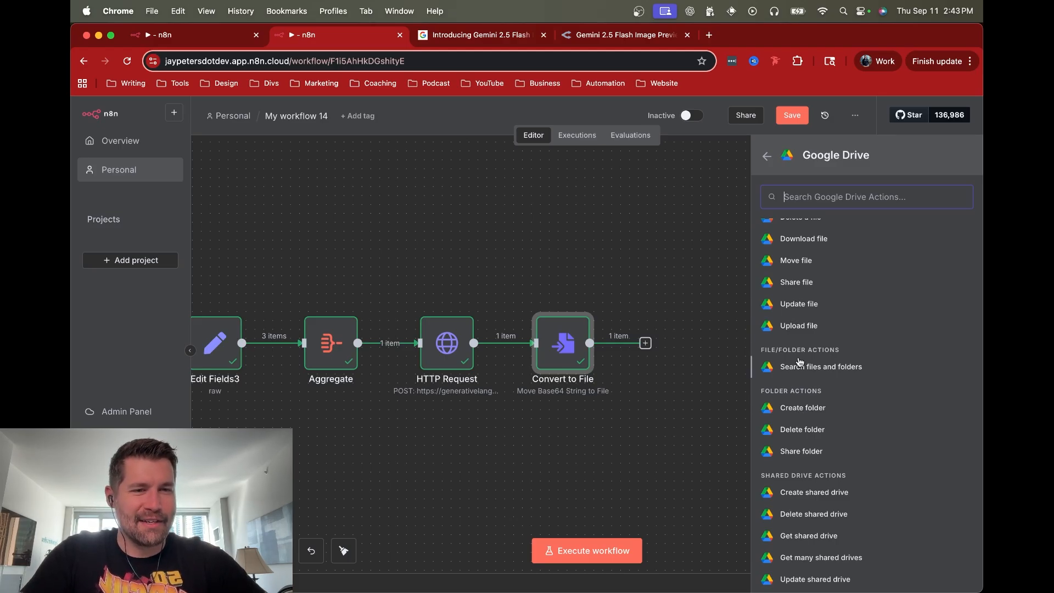
click(798, 326)
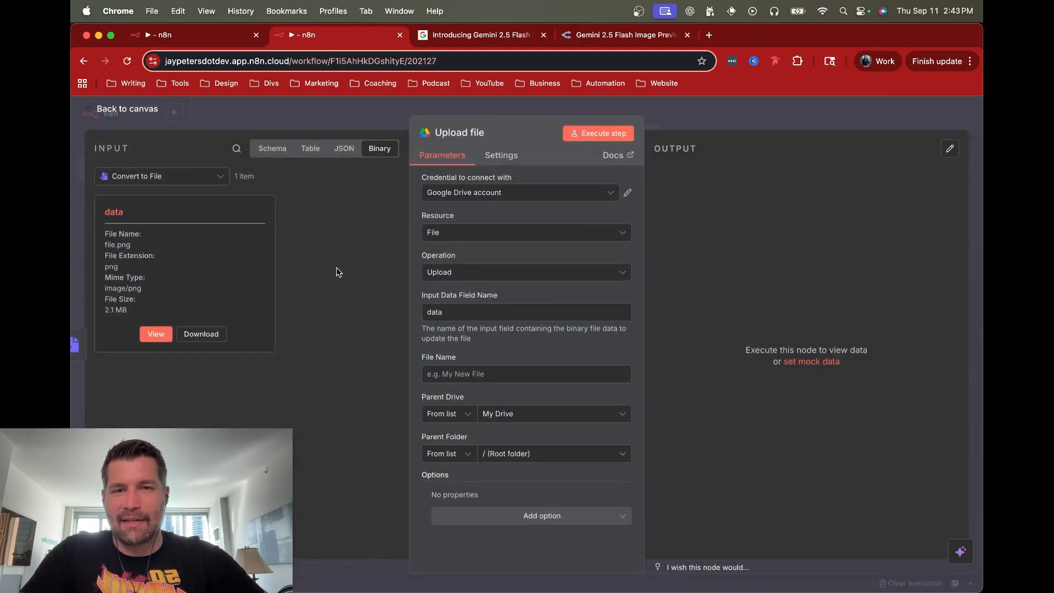
Step: Enter image-combiner- as the file name in the Google Drive upload node
click(447, 374)
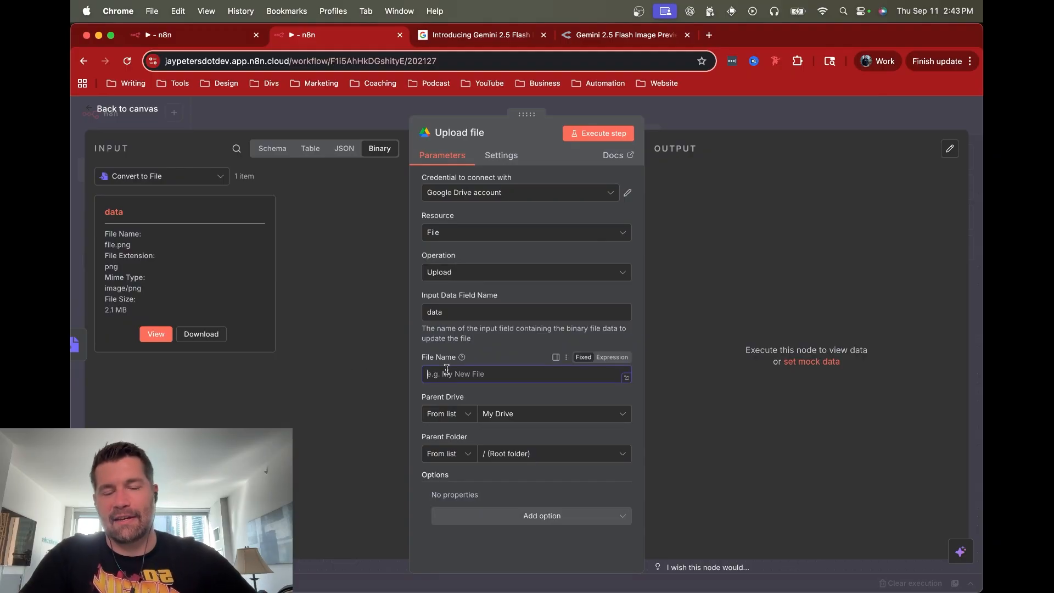
text(n)
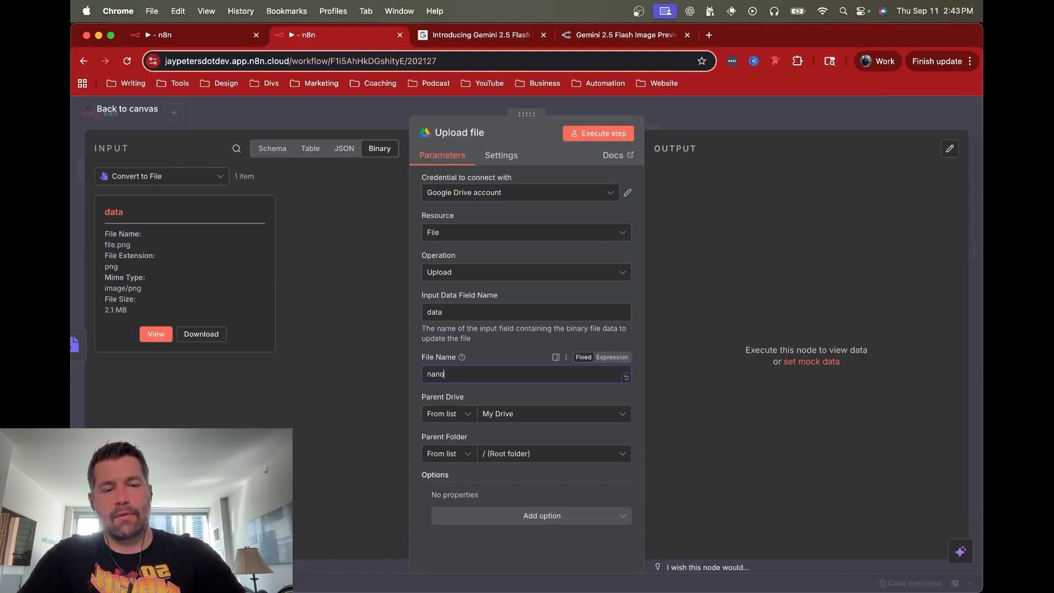
text(a)
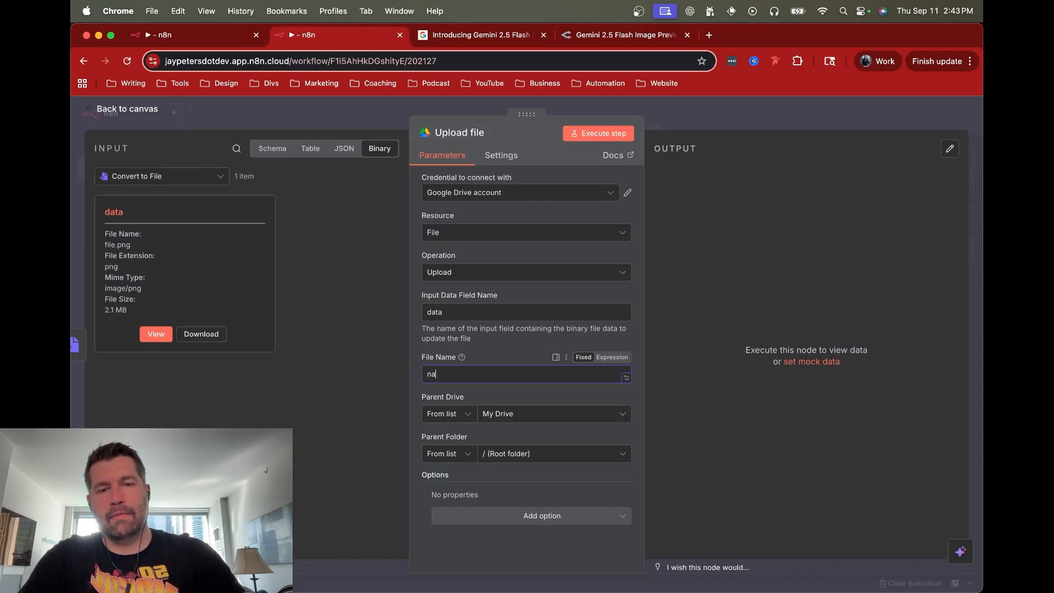
key(BackSpace)
key(BackSpace)
text(image-combiner-)
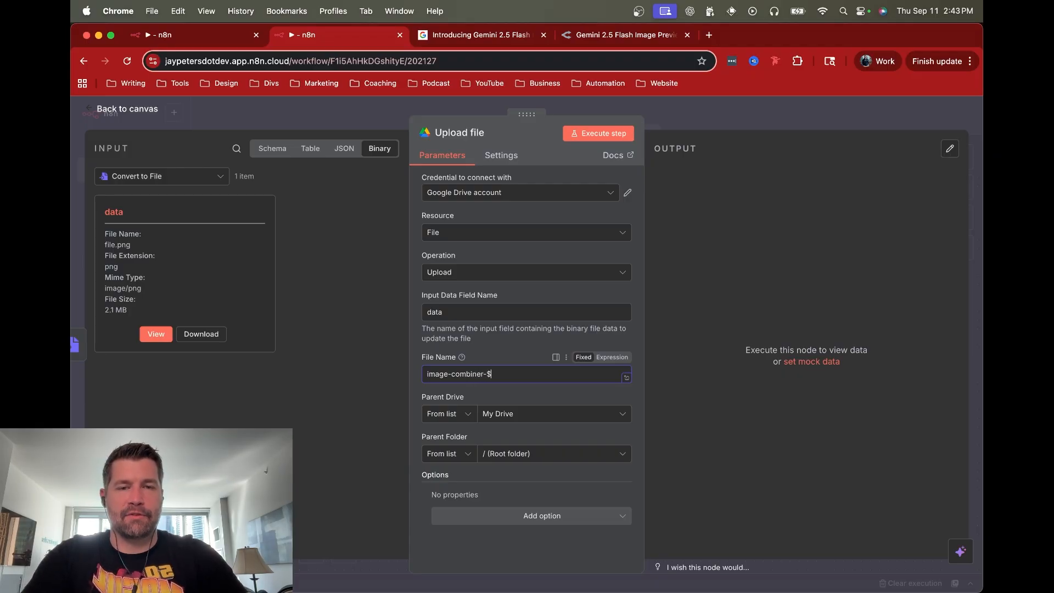
Step: Turn the upload's file name into an expression and append the current date with {{ $now.format('yyyy-MM-dd') }}
click(611, 357)
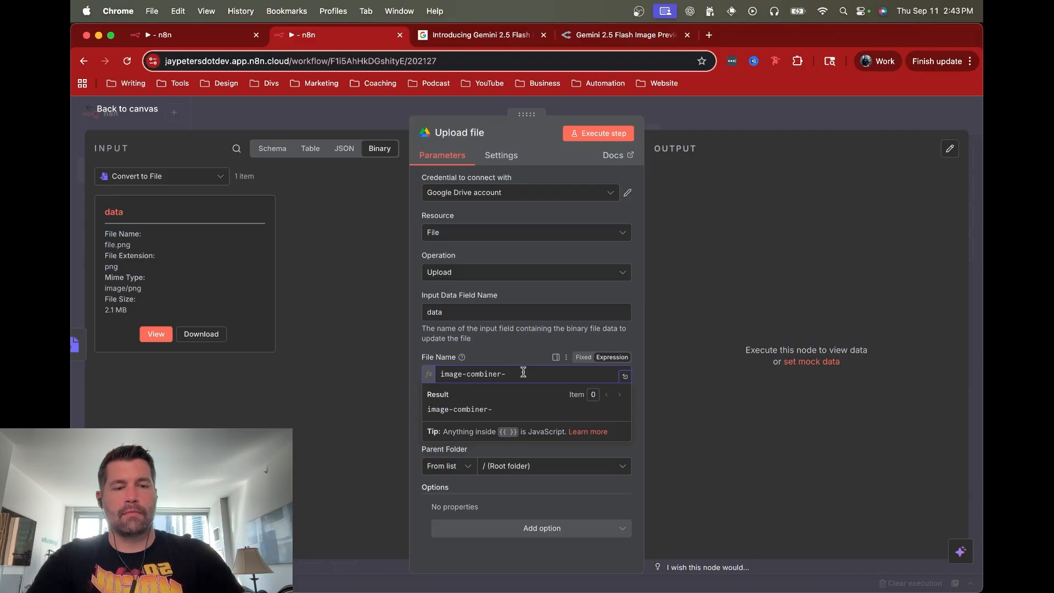
text({{ )
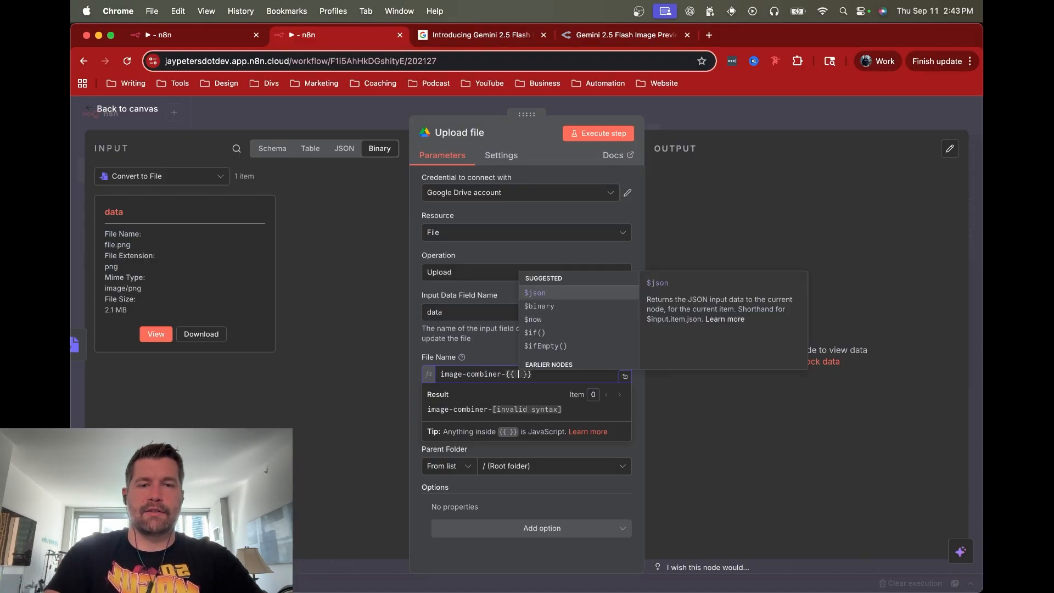
text($)
key(Down)
key(Down)
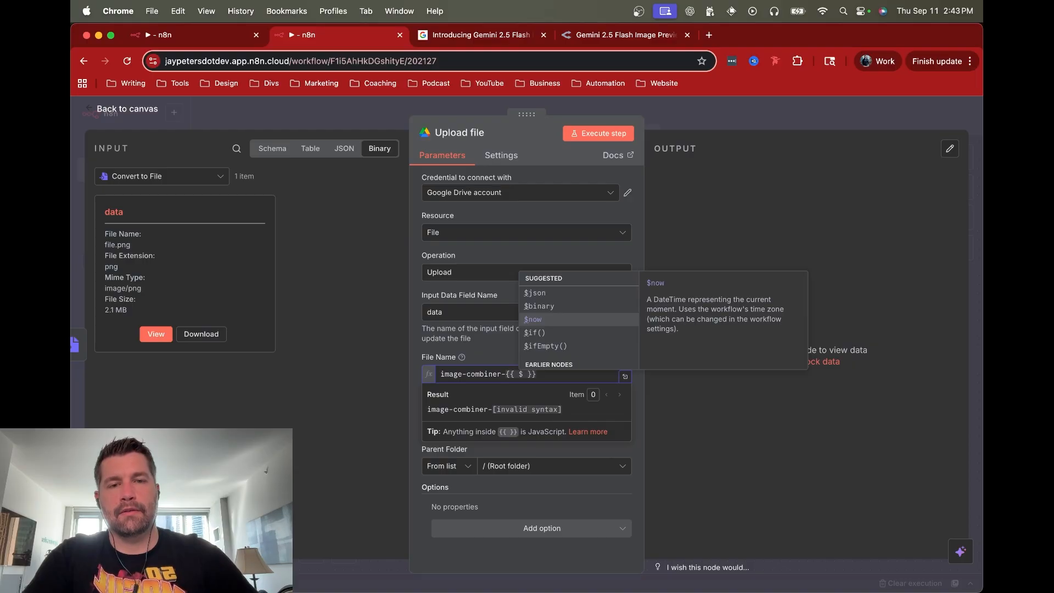
key(Return)
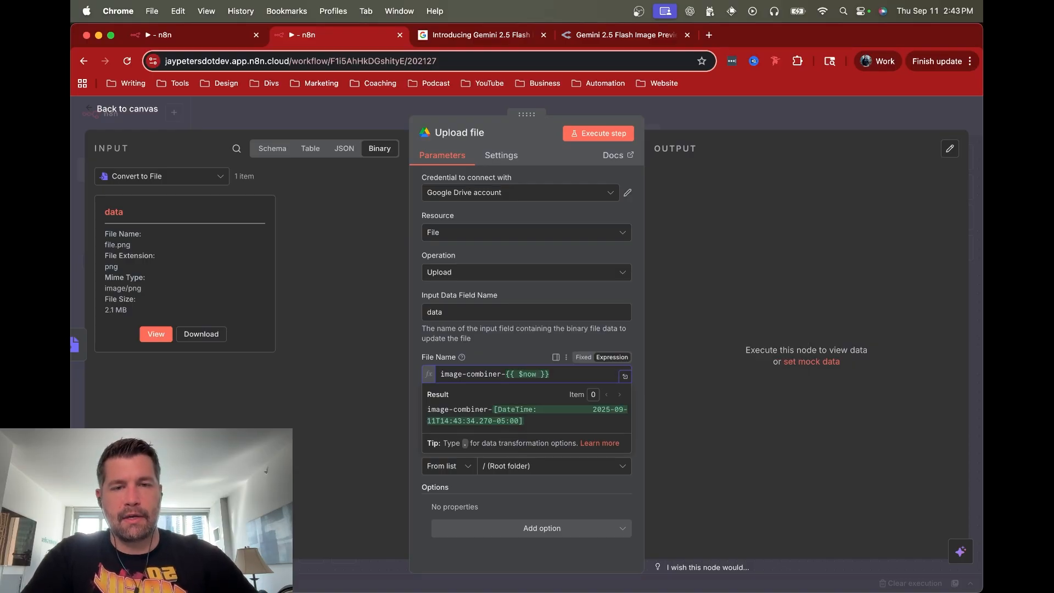
text(.)
key(Return)
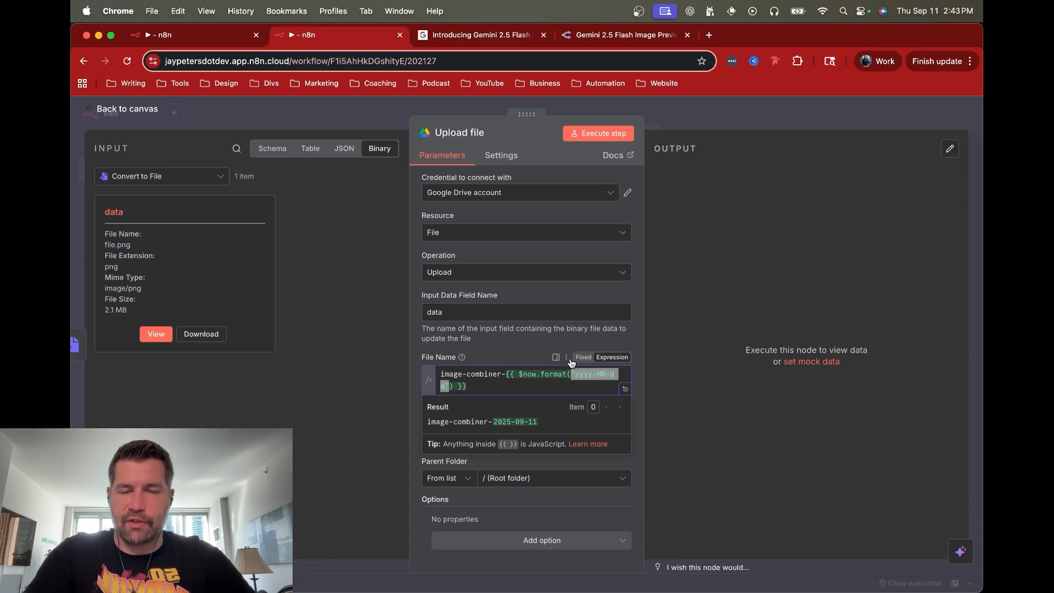
Step: Extend the upload file name's date format to yyyy-MM-dd-hh-mm-ss and execute the Google Drive upload node
key(Right)
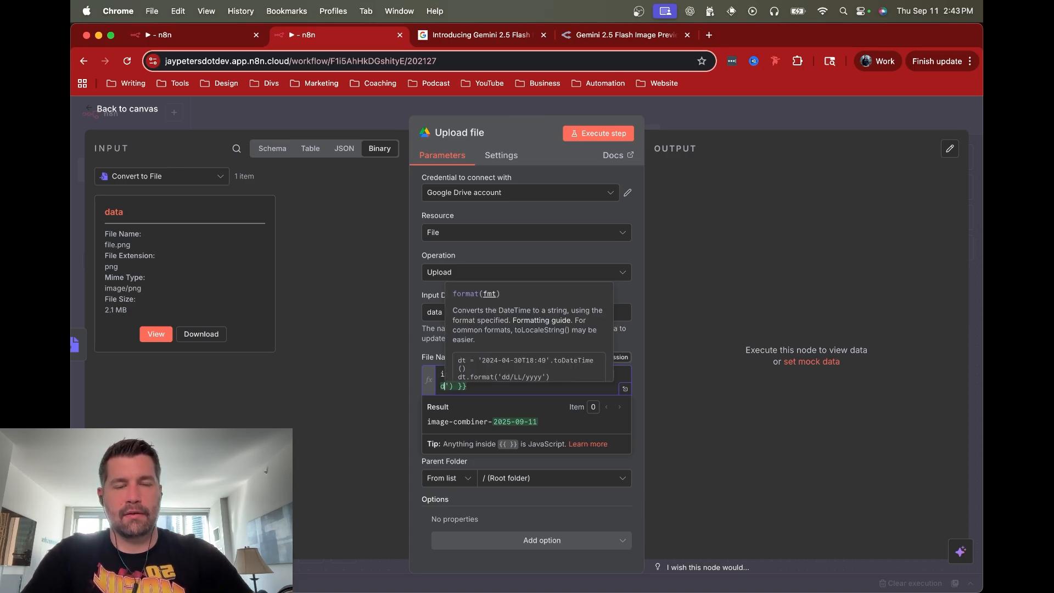
text(-)
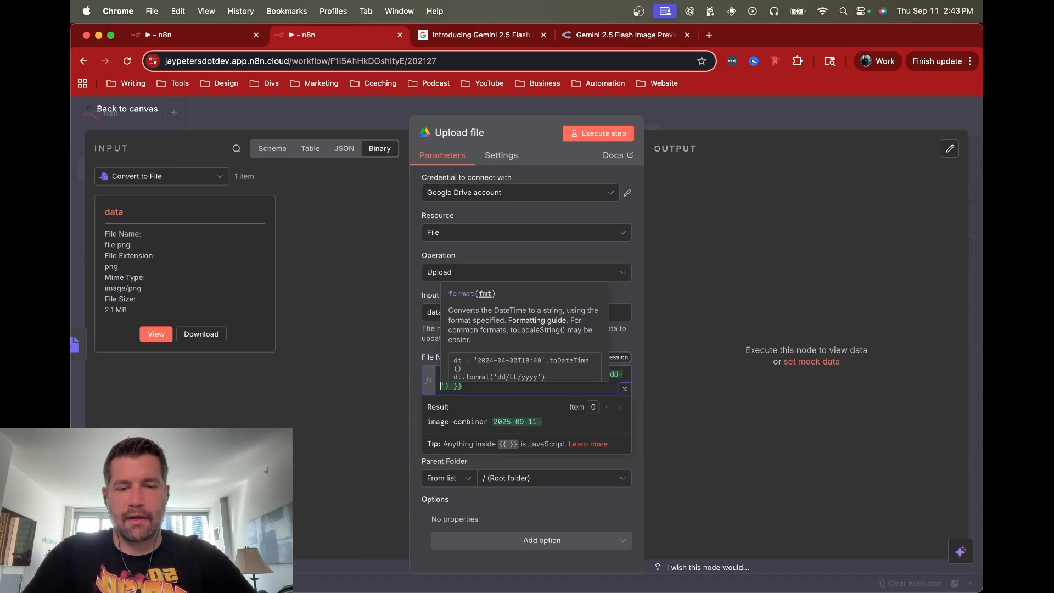
text(hh)
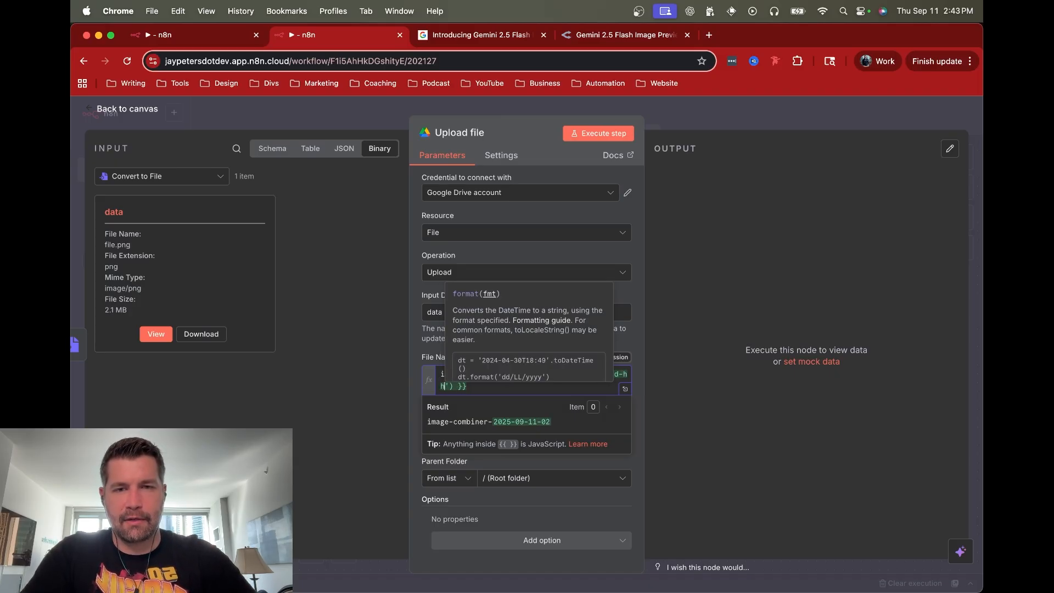
text(h)
key(BackSpace)
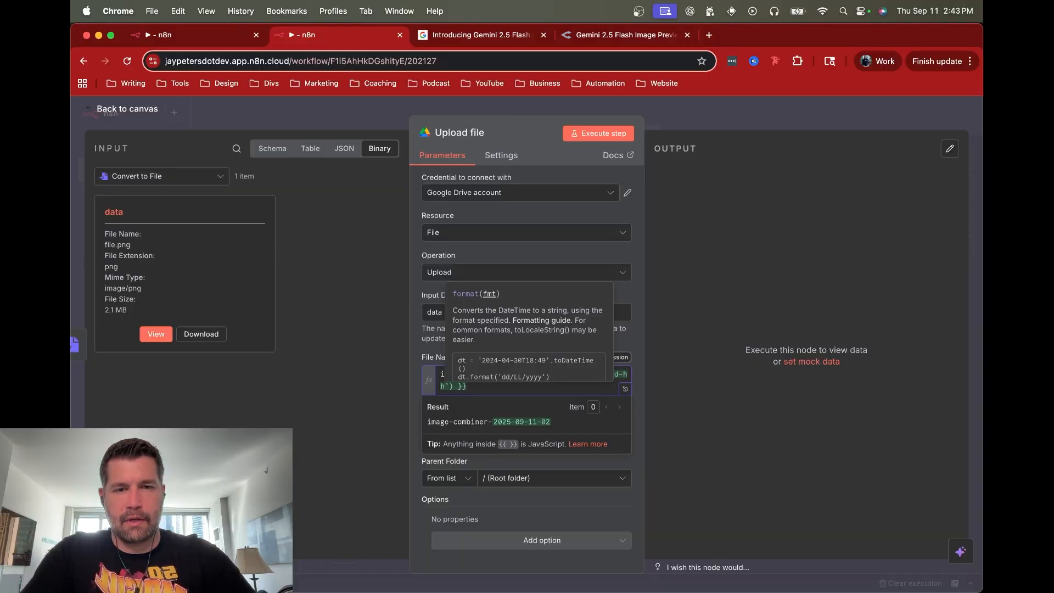
text(-mm)
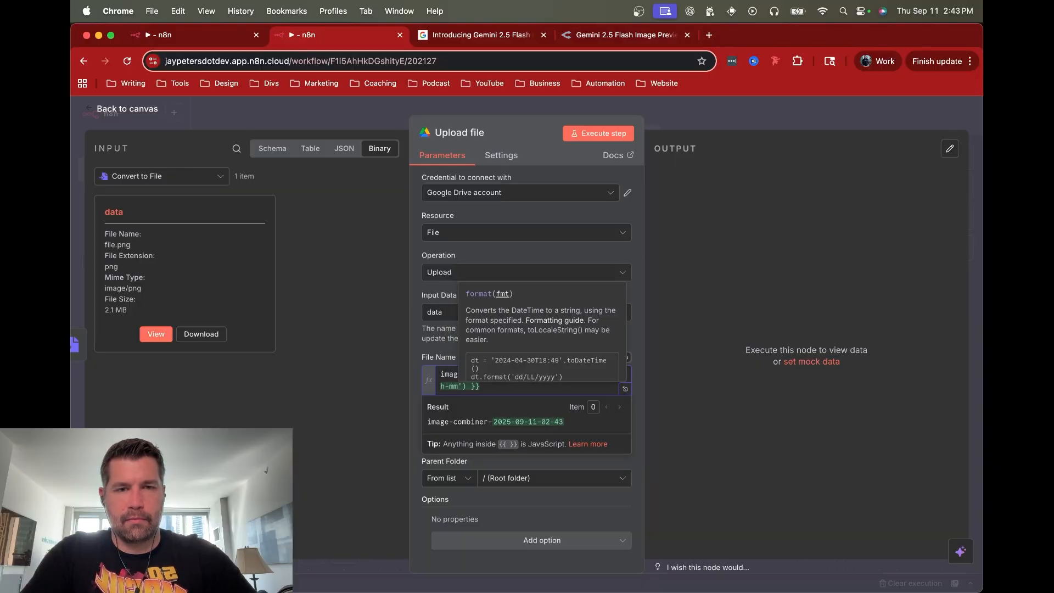
text(-ss)
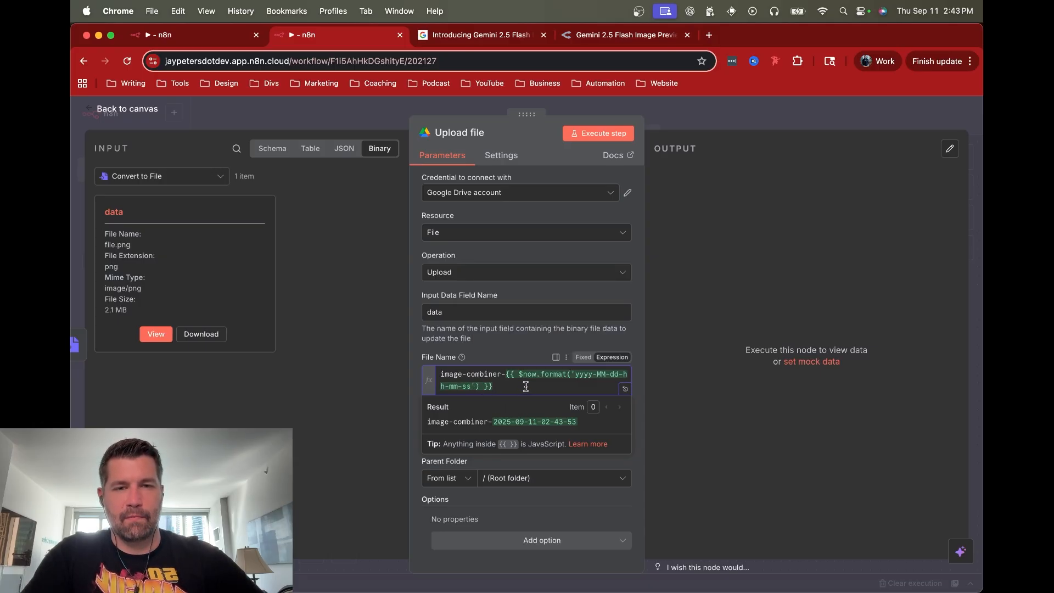
click(501, 361)
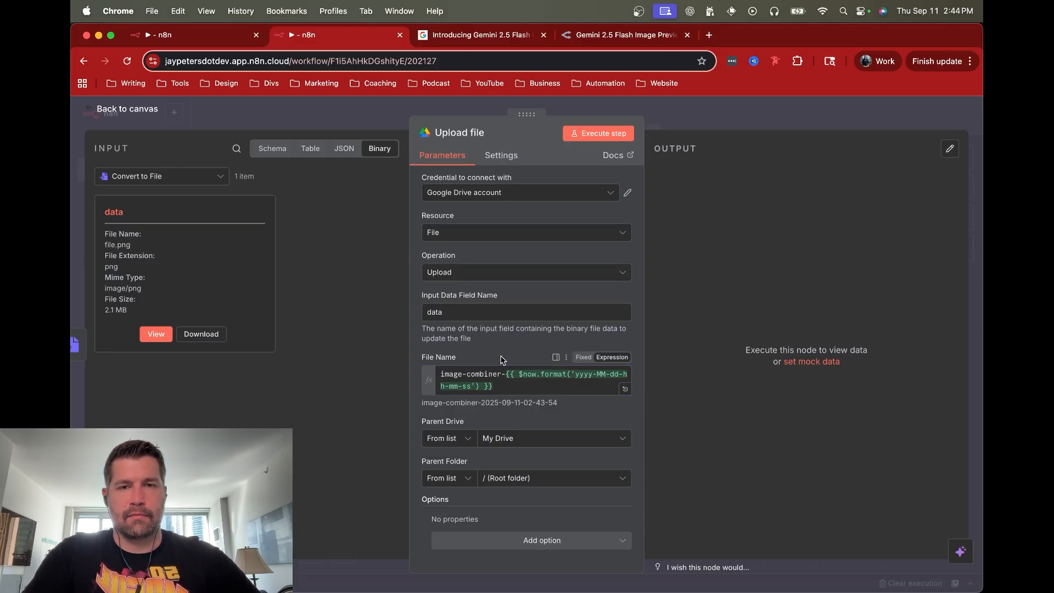
click(440, 312)
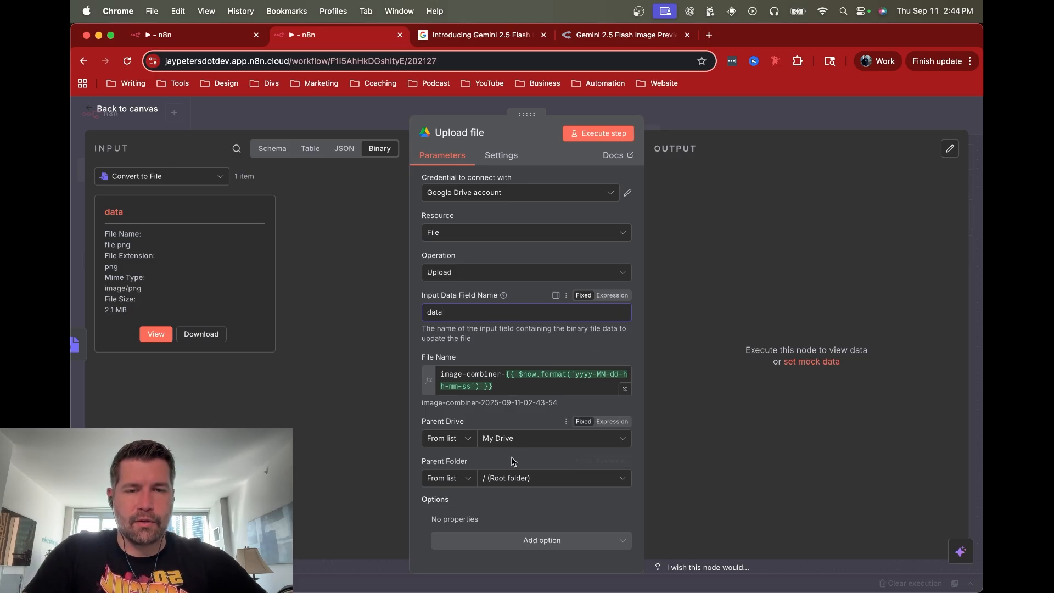
click(595, 134)
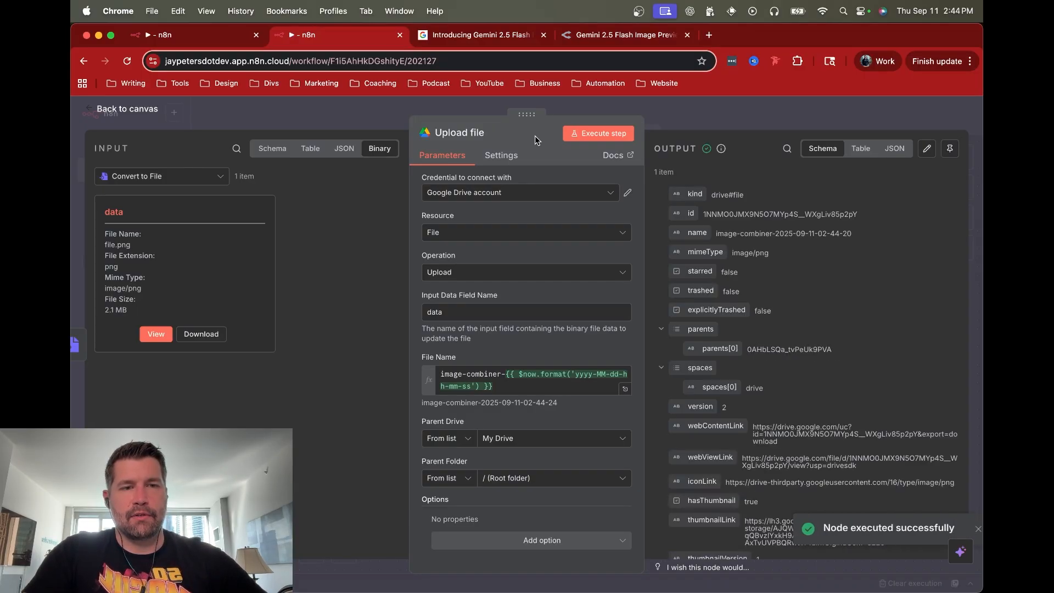
Step: Open Google Drive in a new browser tab and preview the newly uploaded image-combiner file
click(708, 34)
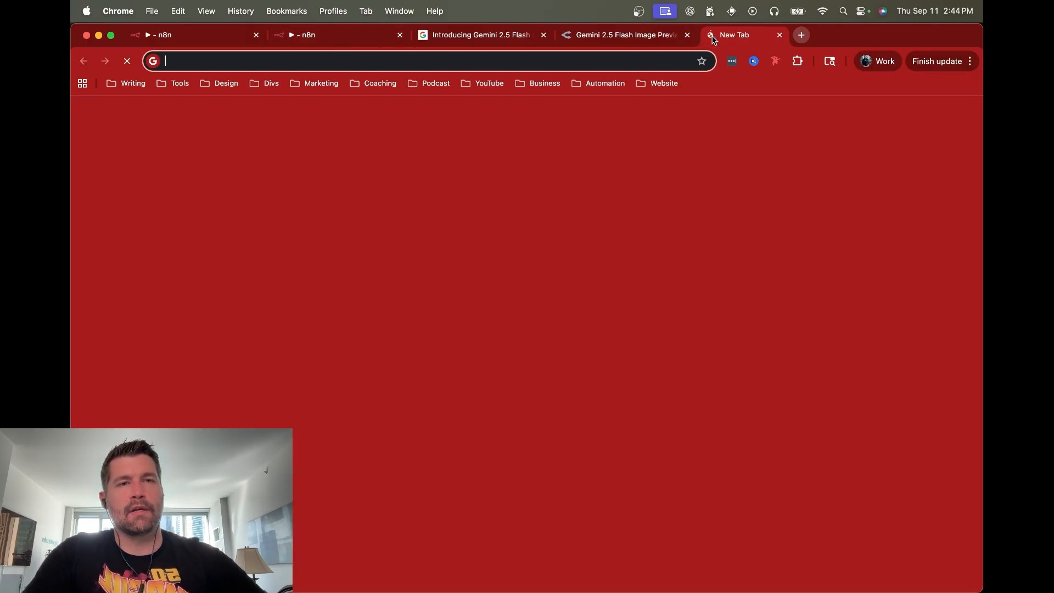
text(drive)
key(Return)
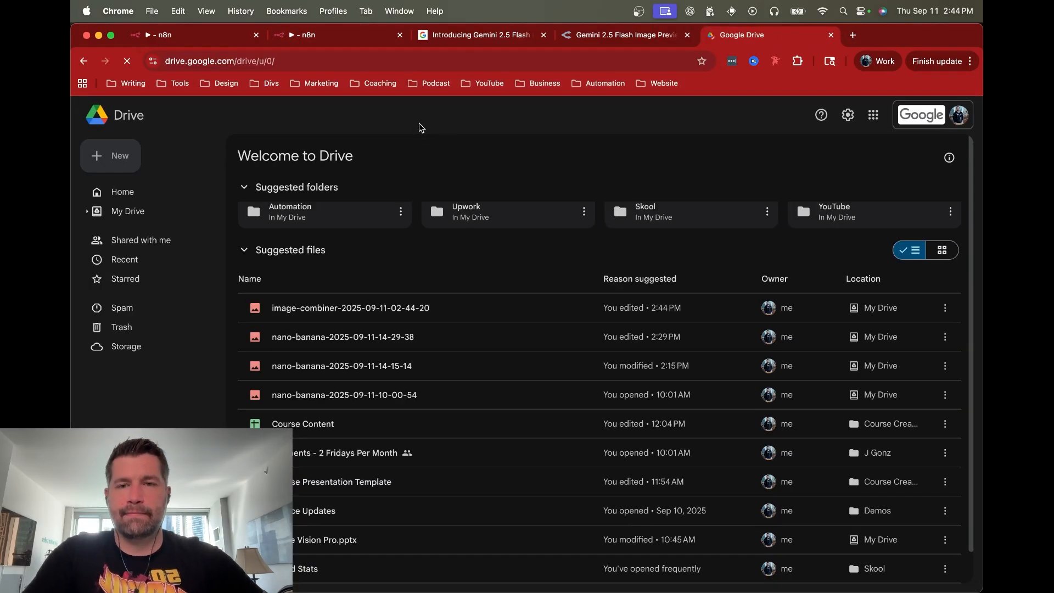
click(346, 311)
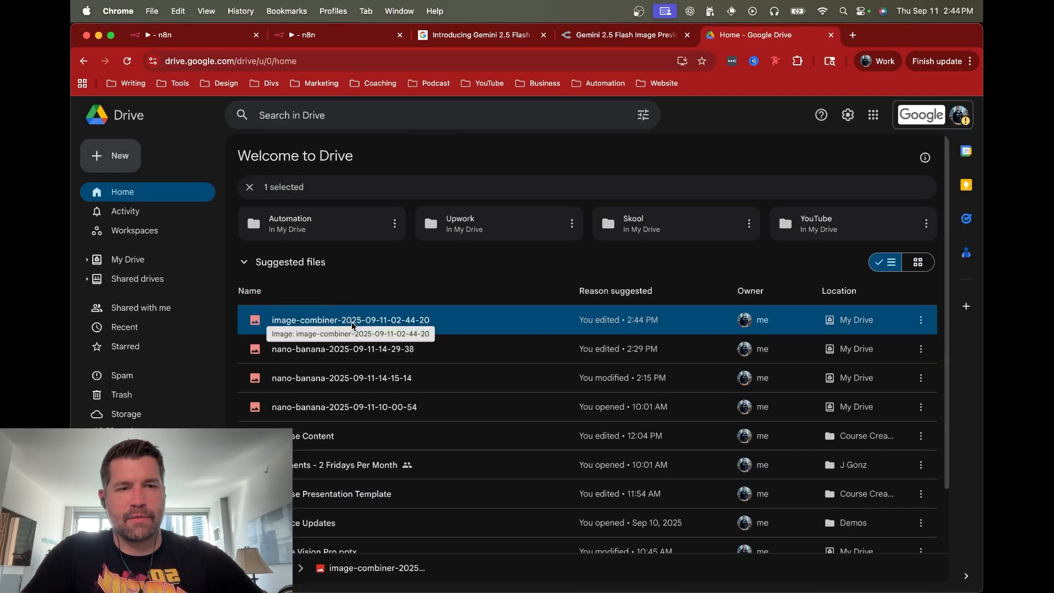
double_click(352, 324)
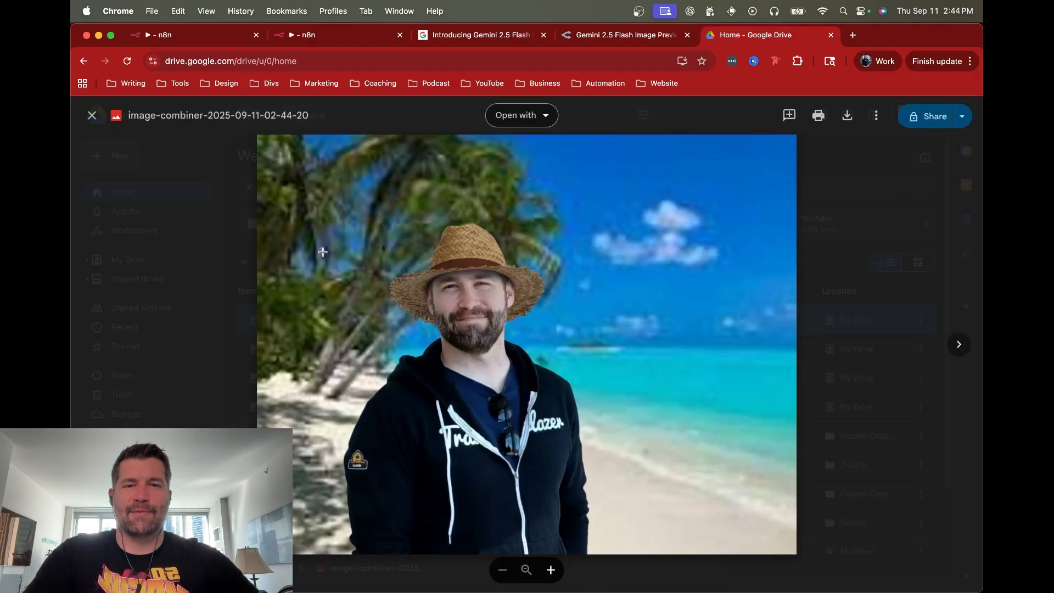
click(224, 260)
Step: Return to the n8n workflow, close the Upload file node and view the whole node chain from form submission to upload
click(317, 37)
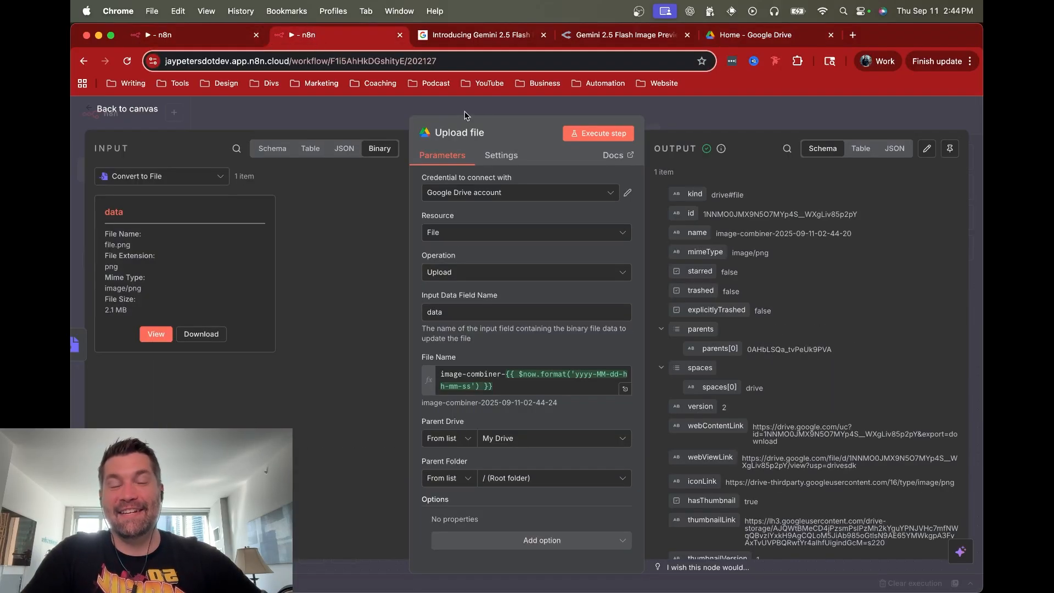
click(691, 110)
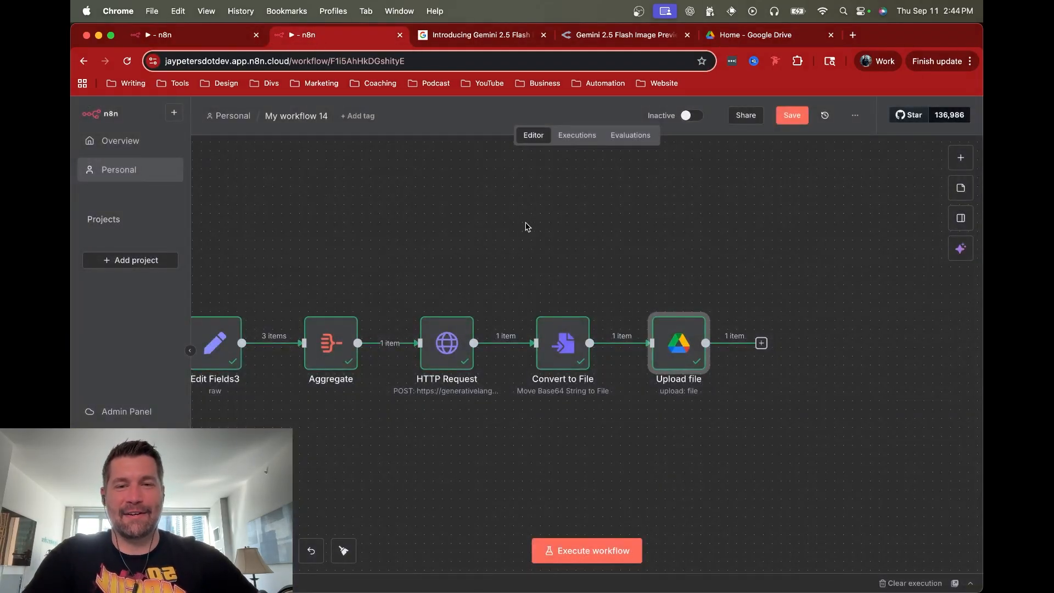
scroll(526, 223, left, 5)
scroll(525, 222, down, 3)
scroll(514, 227, left, 1)
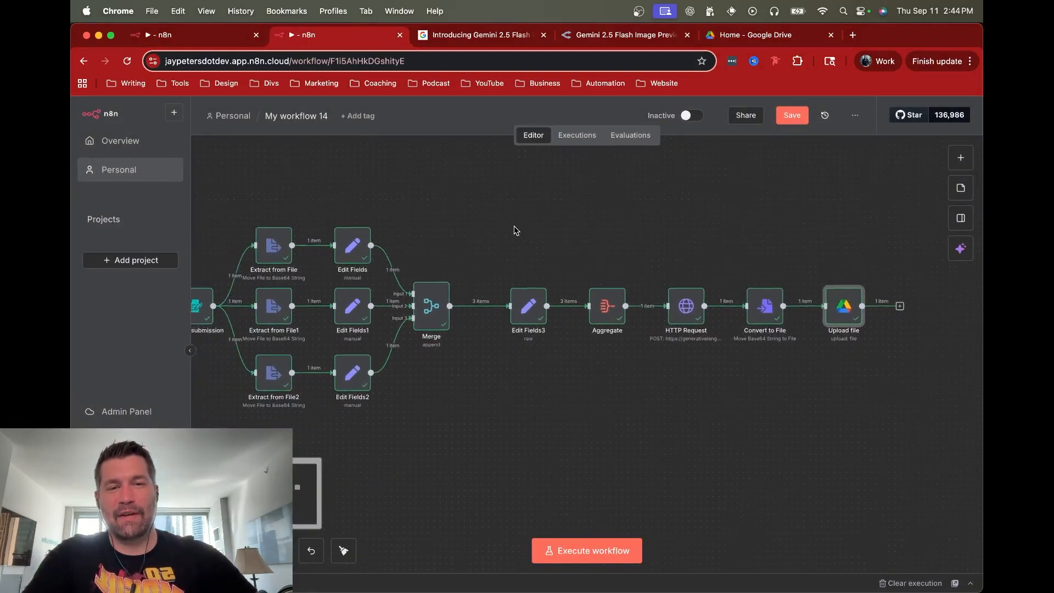
scroll(515, 230, left, 3)
scroll(515, 230, up, 2)
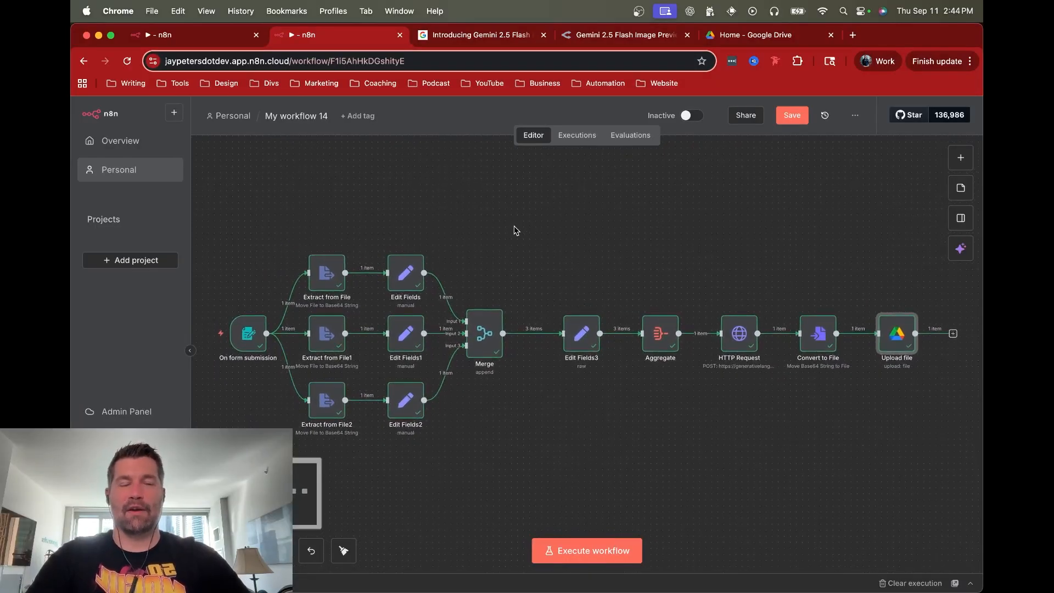